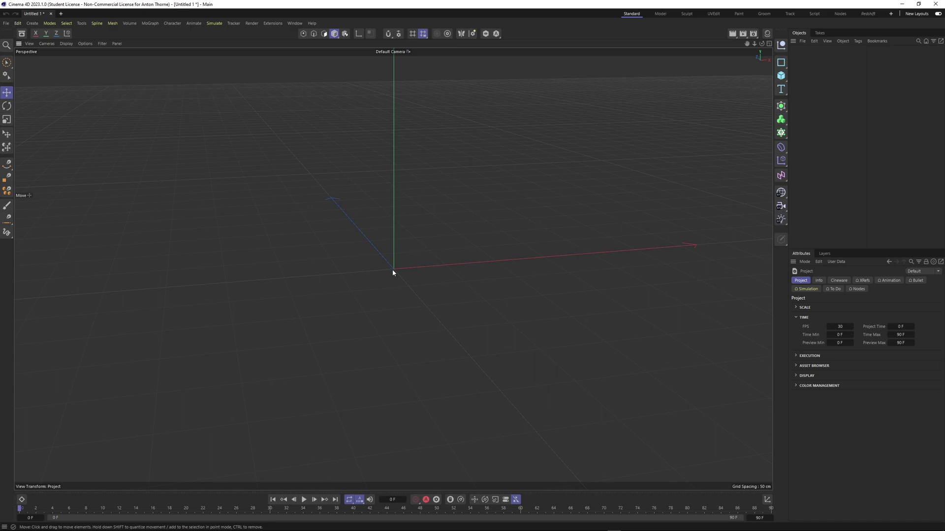
Step: Move all five rock meshes out of the Fracture object to the root level of the object hierarchy
scroll(393, 271, "up", 2)
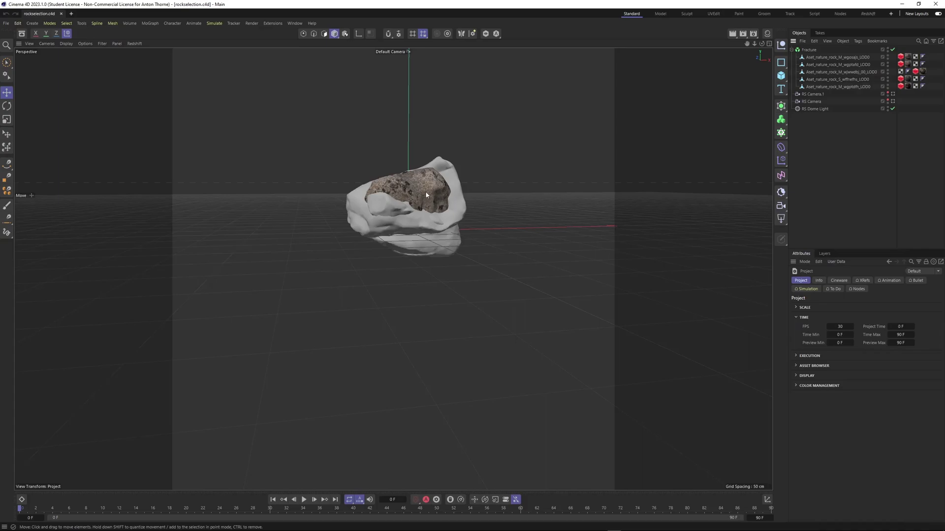
scroll(738, 51, "up", 2)
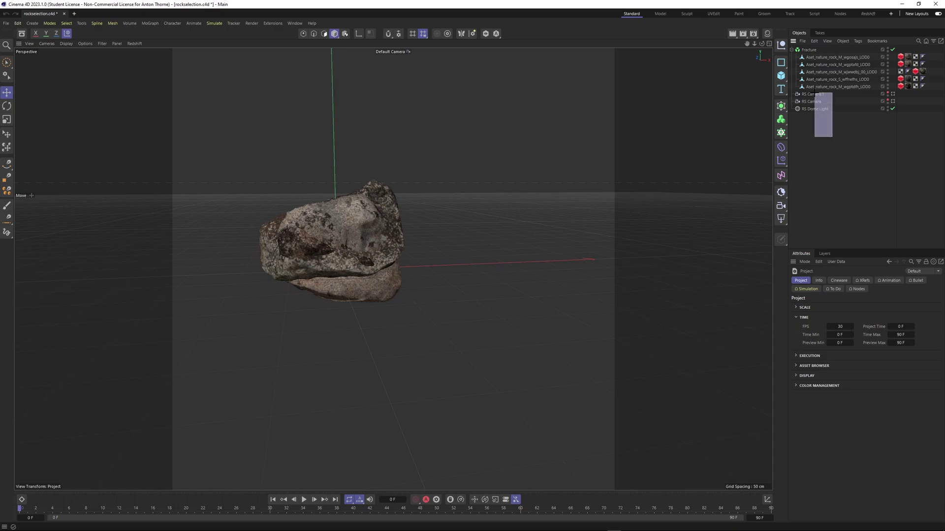
left_click_drag(812, 114, 835, 94)
left_click(845, 128)
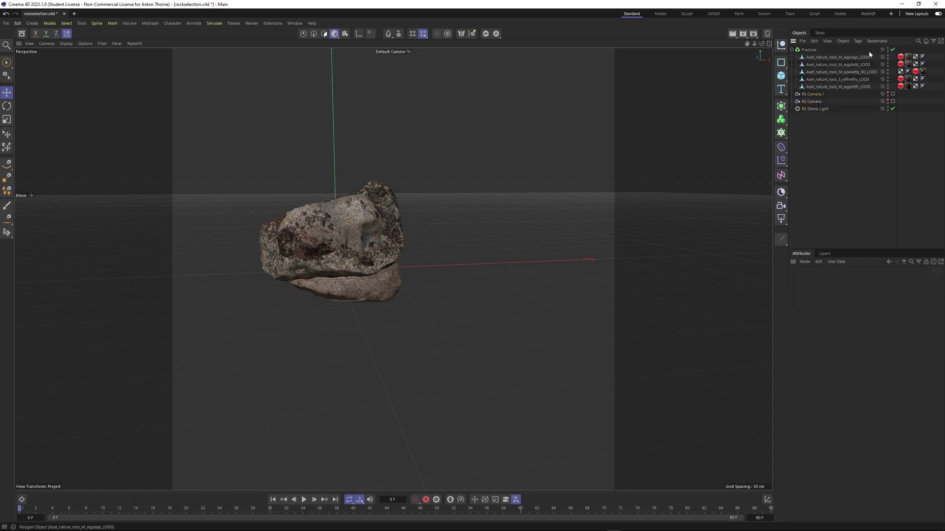
left_click(828, 81)
left_click(828, 86)
left_click(821, 58, "shift")
left_click_drag(832, 79, 829, 120)
left_click(828, 201)
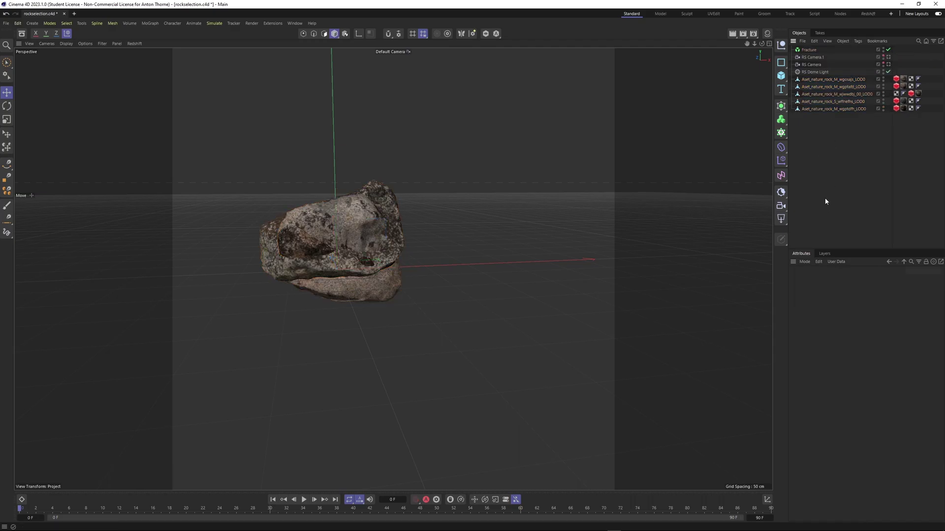
Step: Spread the overlapping rocks vertically by raising one above the pile and lowering the small rock and the large wjwwdbj_00 rock beneath it
left_click(833, 109)
left_click_drag(335, 217, 376, 123)
left_click(843, 102)
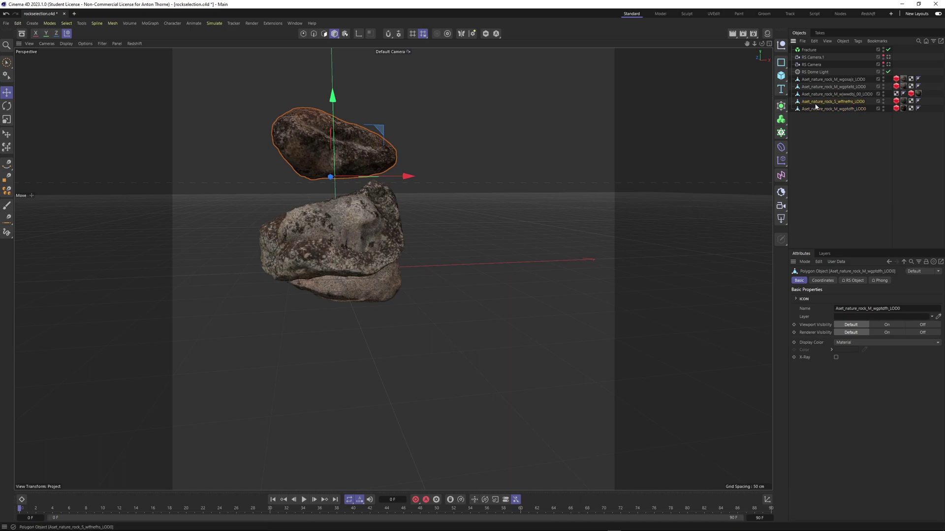
left_click(753, 33)
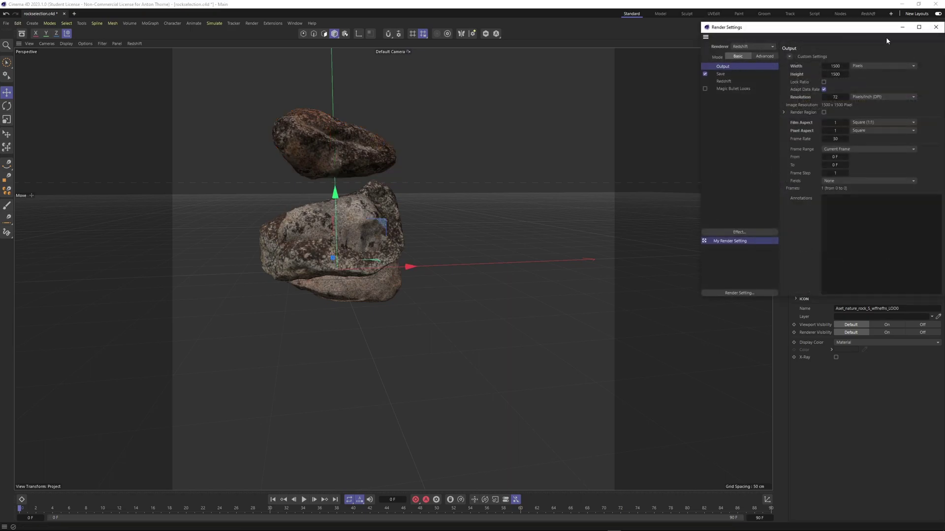
left_click(936, 27)
left_click_drag(347, 209, 351, 291)
left_click(832, 94)
left_click_drag(336, 198, 342, 375)
Step: Delete the small rock and lower the flat light rock into the gap above the bottom rock
left_click(829, 102)
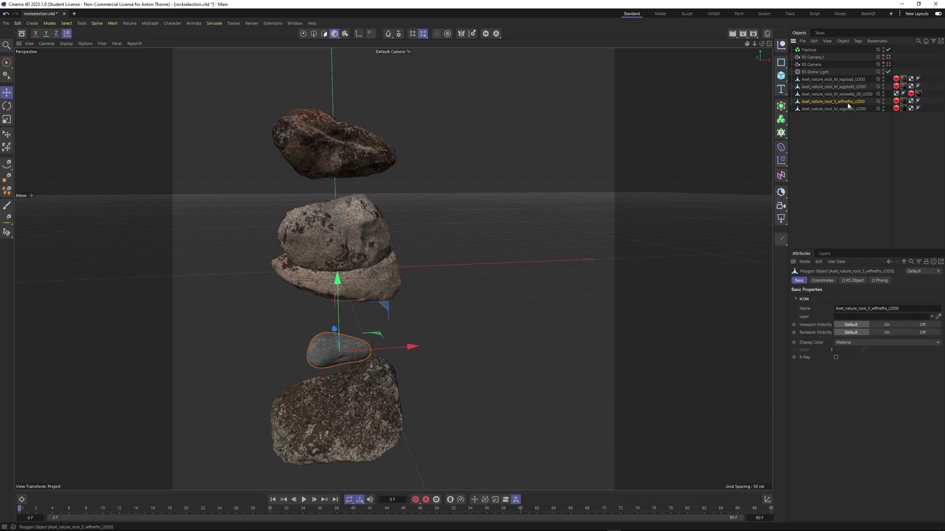
key("Delete")
left_click(845, 94)
left_click(839, 87)
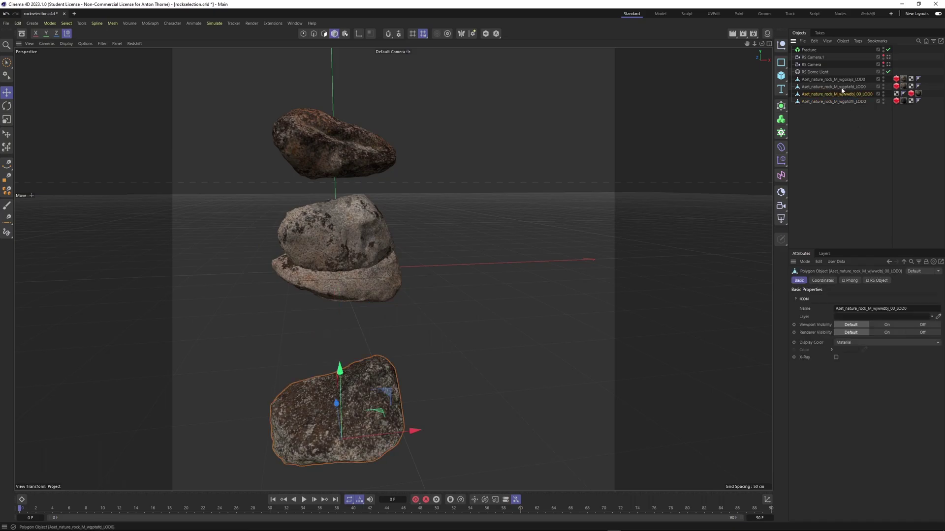
left_click_drag(335, 197, 341, 247)
left_click(835, 189)
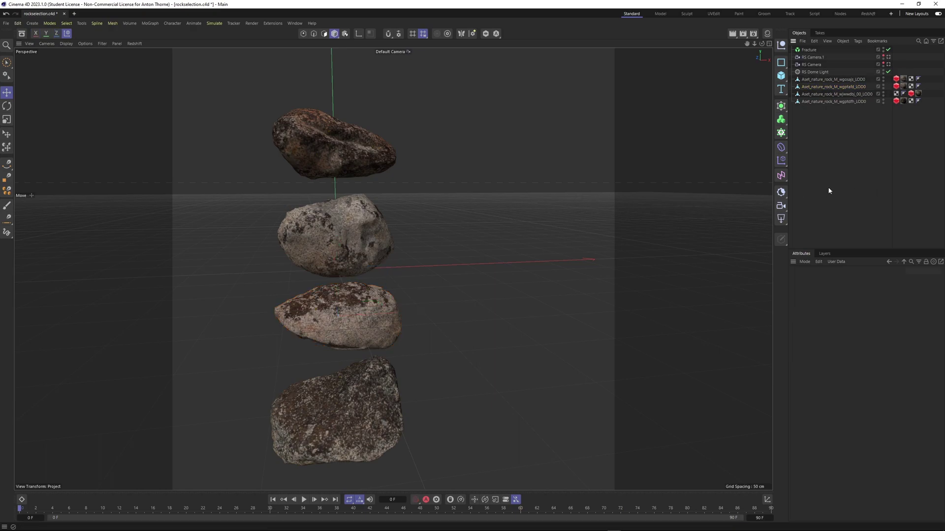
Step: Raise the bottom rock slightly and move the top rock higher to widen its gap from the one below
left_click_drag(761, 44, 760, 47)
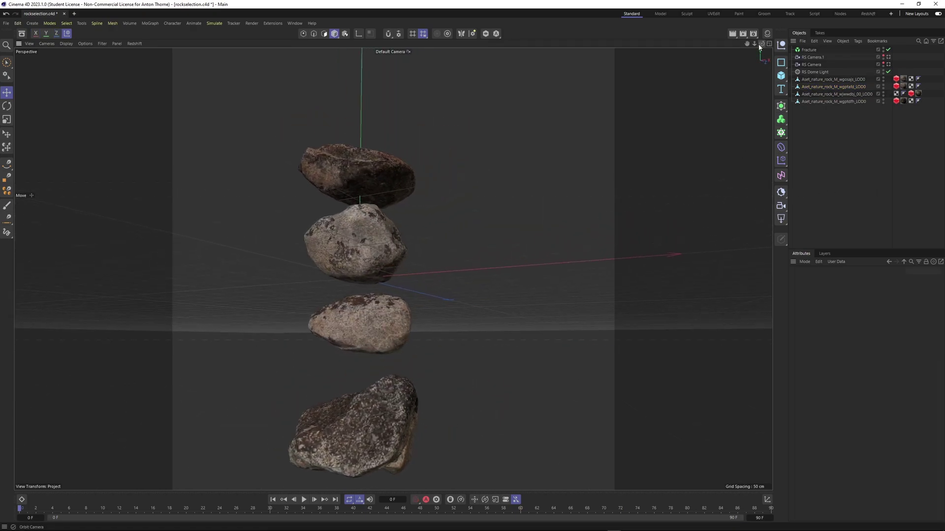
left_click(410, 394)
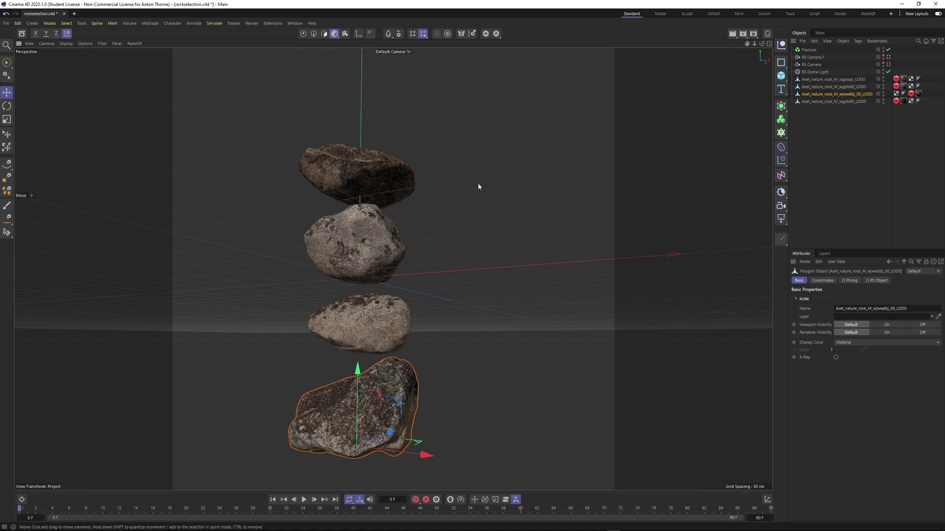
mouse_move(896, 61)
left_mouse_down()
mouse_move(930, 143)
mouse_move(891, 67)
left_mouse_up()
left_click(851, 152)
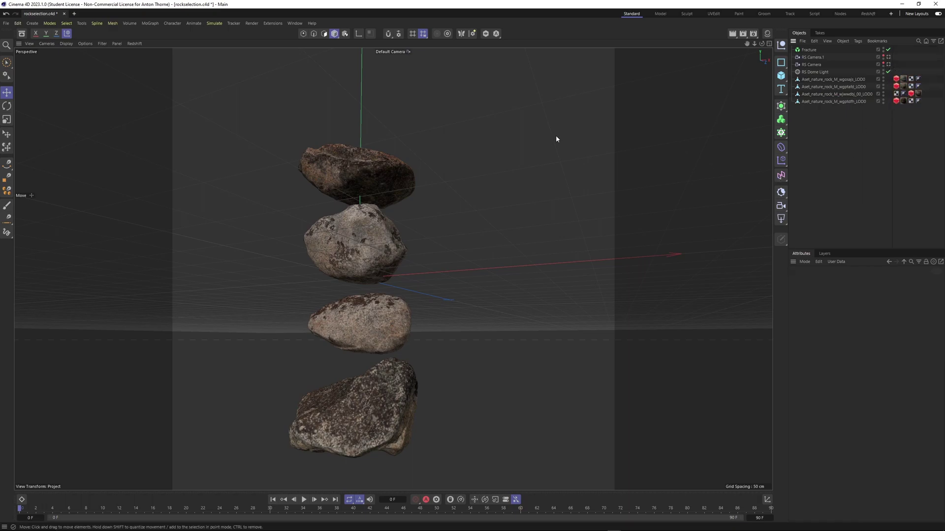
left_click(367, 150)
left_click_drag(367, 150, 367, 132)
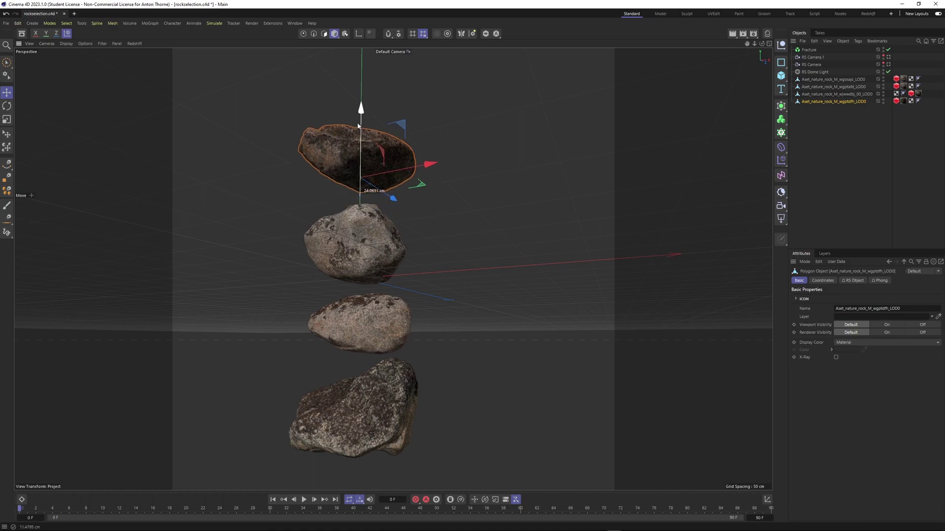
left_click(828, 160)
Step: Raise the third rock slightly to separate it from the bottom rock
left_click_drag(761, 44, 691, 46)
mouse_move(755, 45)
left_mouse_down()
mouse_move(725, 45)
mouse_move(812, 41)
mouse_move(793, 52)
mouse_move(773, 45)
left_mouse_up()
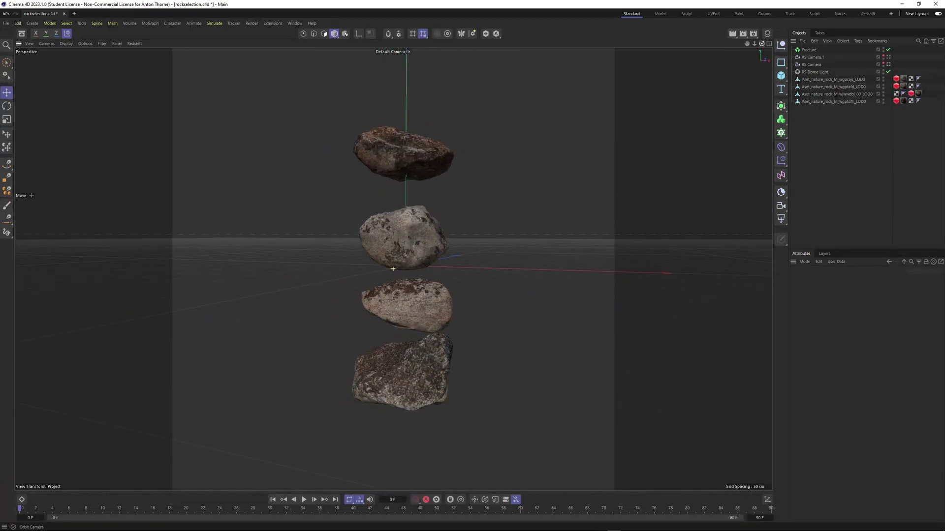
left_click(423, 300)
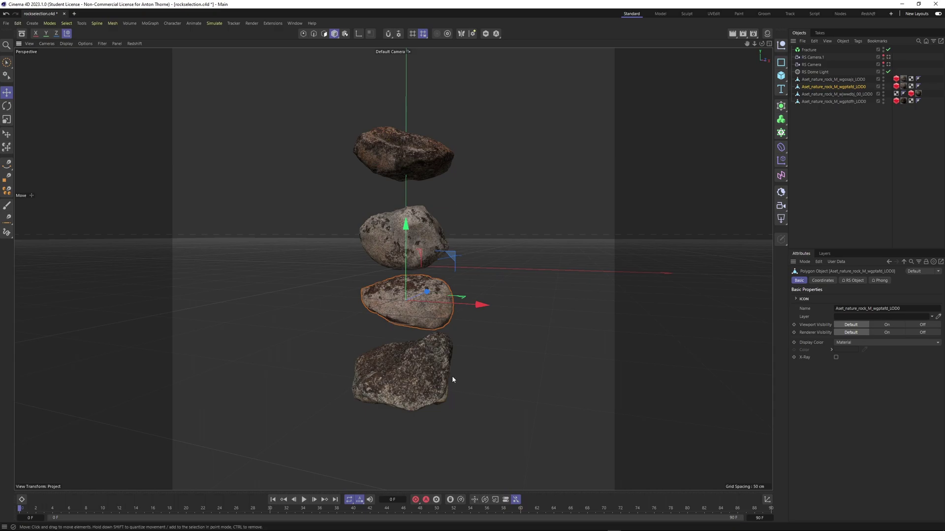
left_click(835, 170)
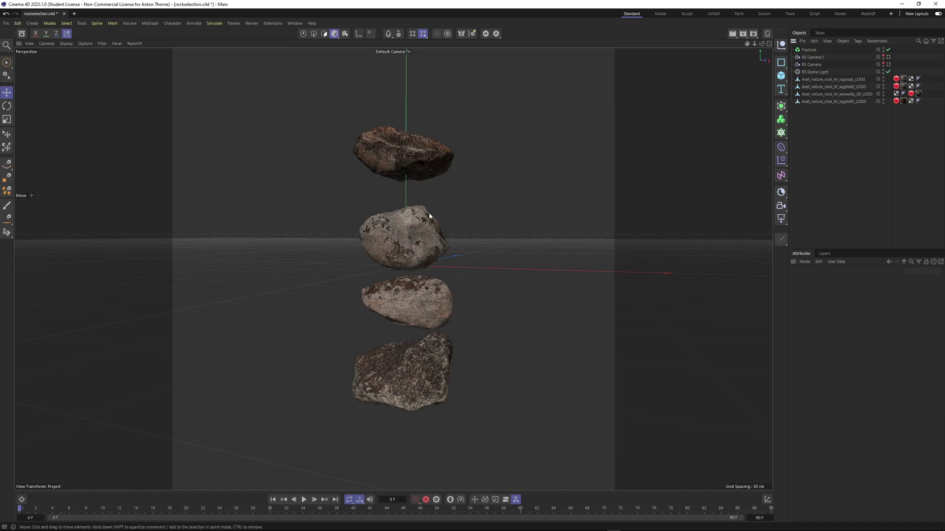
Step: Switch the viewport shading to Hidden Line and inspect the rocks' polygon meshes
scroll(390, 296, "up", 2)
left_click(67, 43)
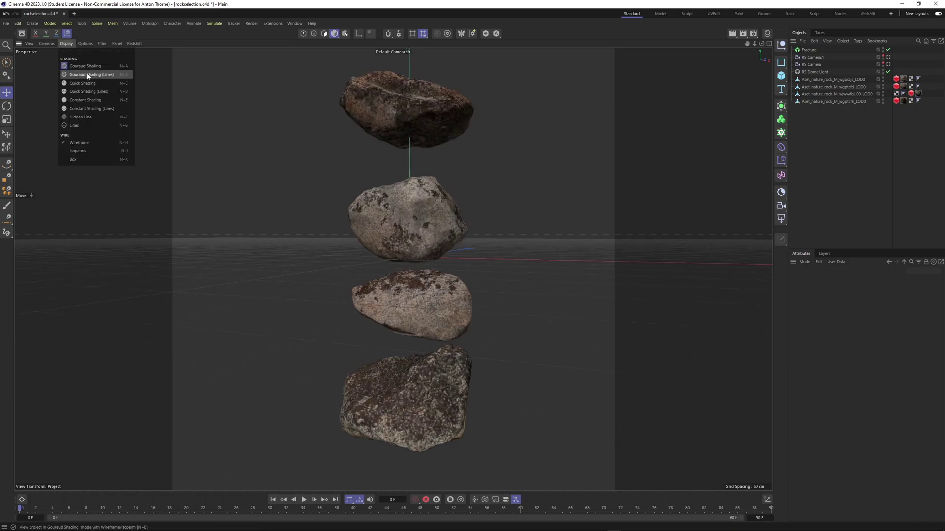
left_click(88, 75)
left_click(84, 45)
mouse_move(68, 44)
left_click(79, 117)
scroll(370, 207, "up", 4)
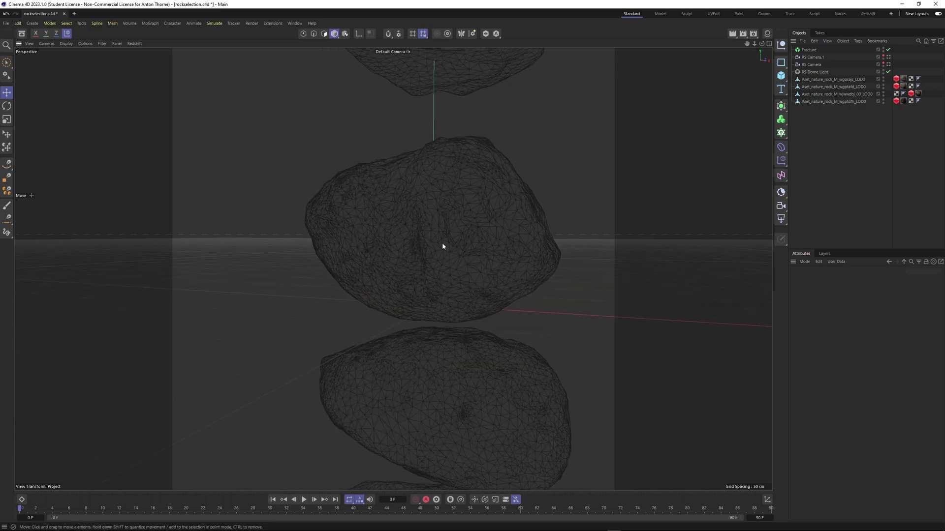
scroll(418, 245, "up", 7)
scroll(417, 245, "down", 6)
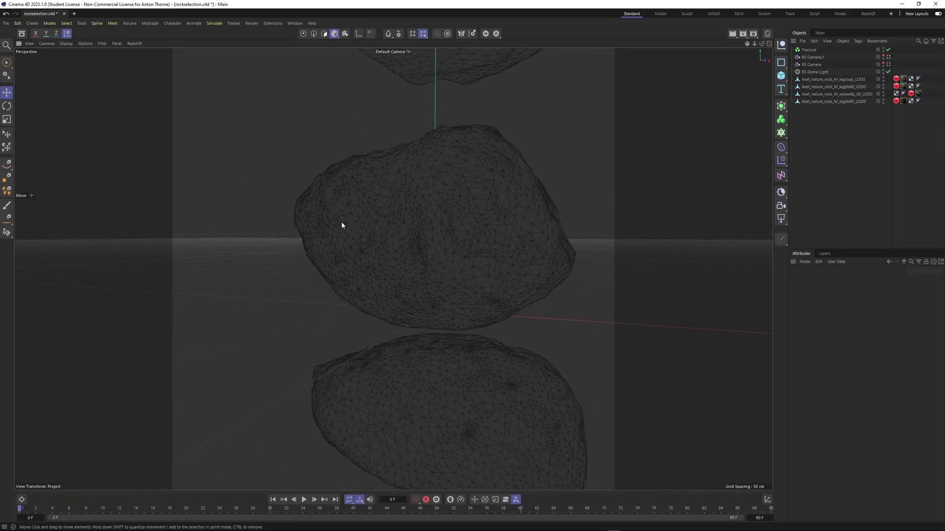
scroll(407, 243, "down", 6)
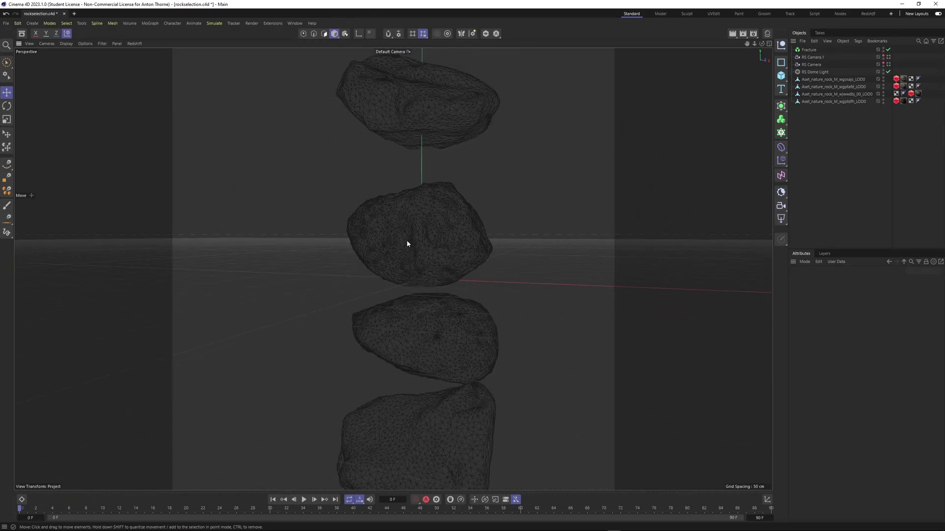
scroll(423, 239, "up", 1)
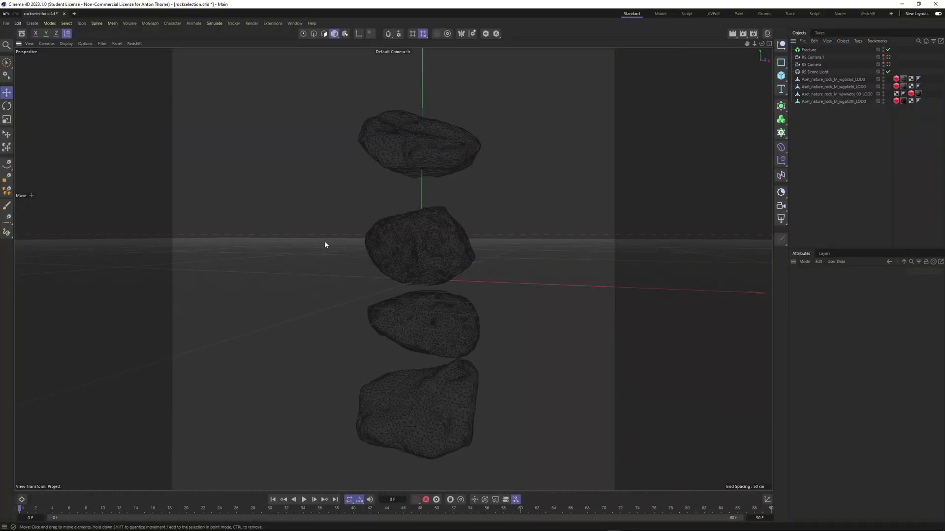
Step: Raise the second and third rocks slightly so the four rocks are more evenly spaced
left_click(433, 241)
left_click_drag(426, 217, 426, 202)
left_click(433, 313)
left_click_drag(423, 274, 423, 265)
left_click(520, 266)
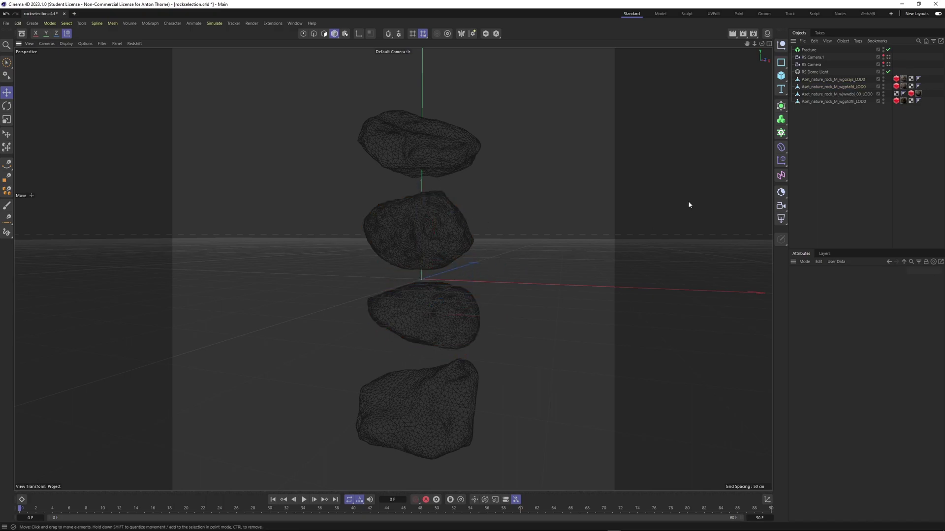
Step: Put the four rocks back inside the Fracture object and apply a Random effector to it
left_click_drag(825, 128, 810, 50)
left_click(872, 158)
left_click(811, 50)
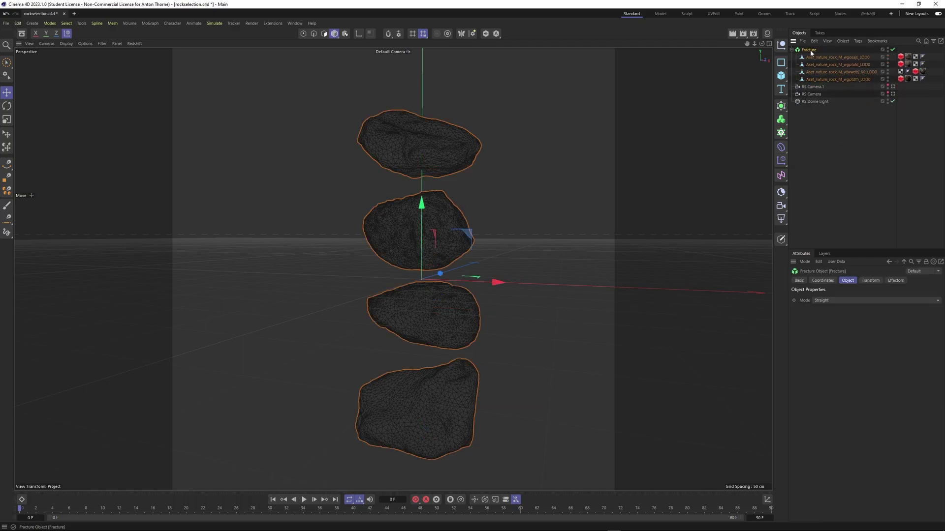
left_click(147, 24)
mouse_move(154, 38)
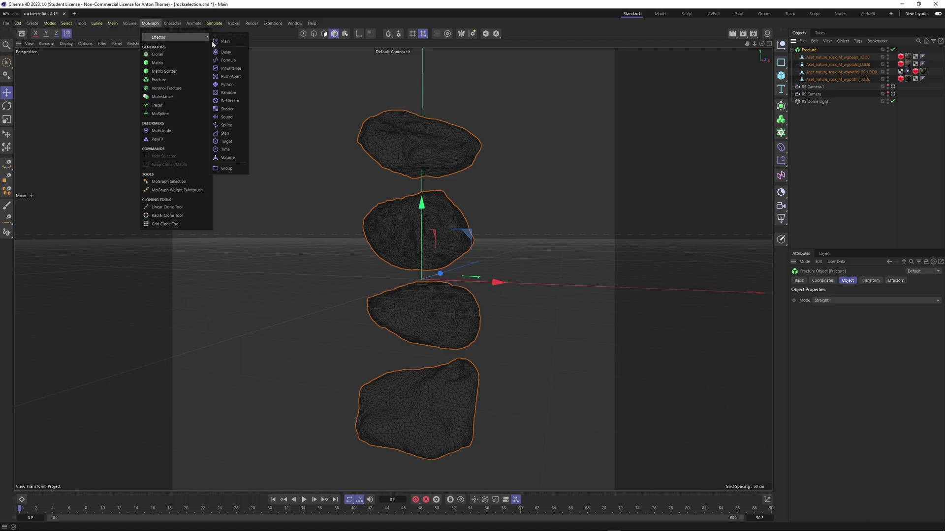
left_click(229, 92)
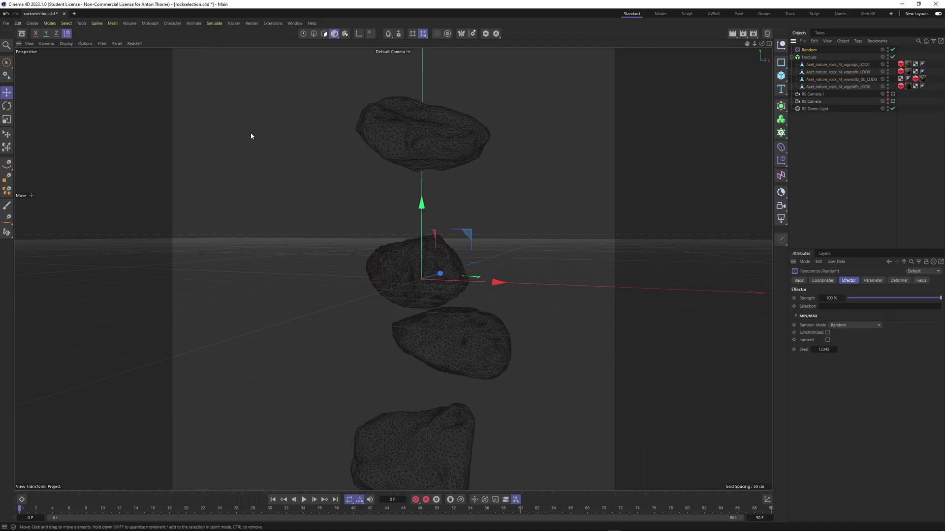
Step: Set the Random effector's position offset to 500 cm on X, Y and Z
left_click(872, 281)
left_click(849, 331)
type("500")
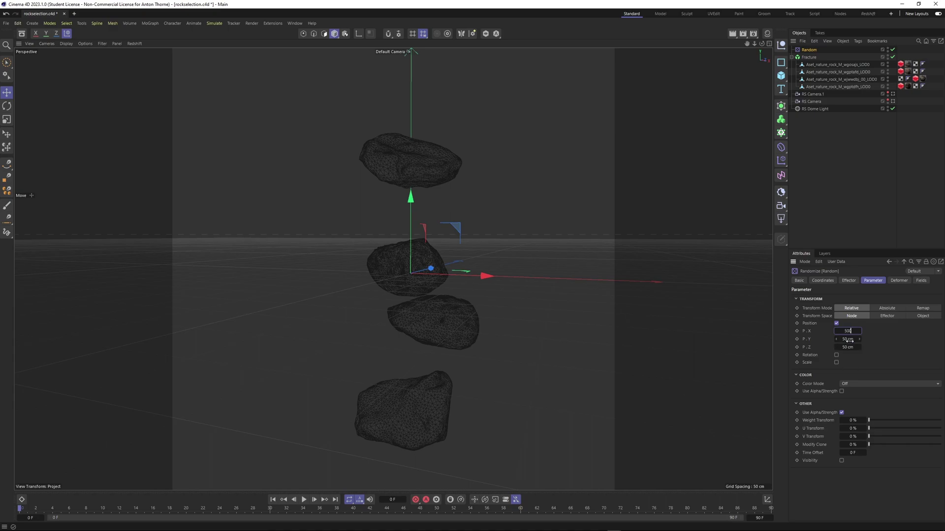
key("Tab")
type("500")
key("Tab")
type("500")
key("Return")
left_click(849, 281)
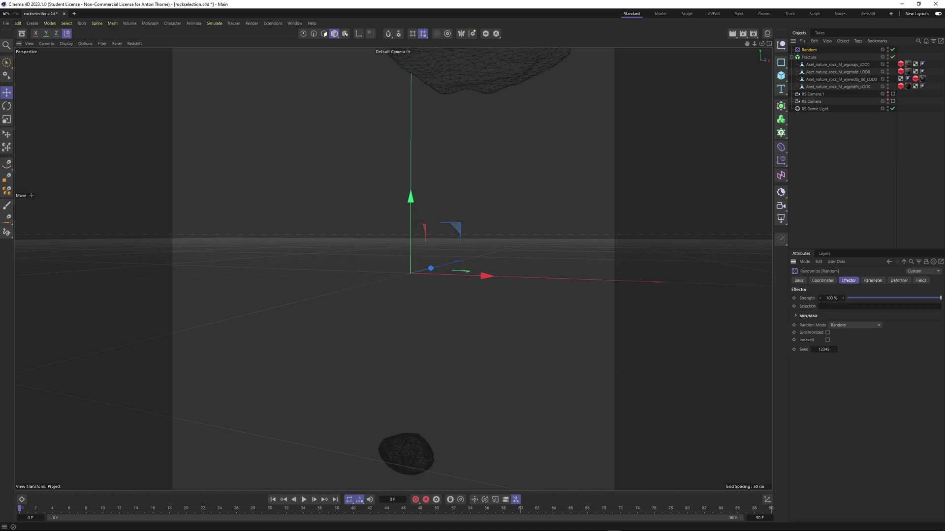
Step: Enable rotation on the Random effector and set H, P and B to 360° each
left_click(873, 280)
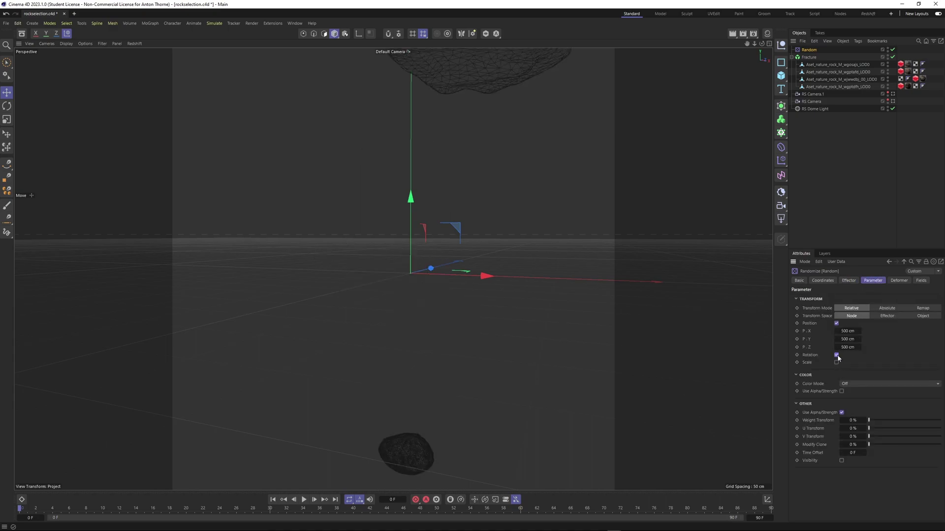
left_click(837, 354)
left_click(849, 362)
type("360")
key("Tab")
type("360")
key("Tab")
type("360")
key("Return")
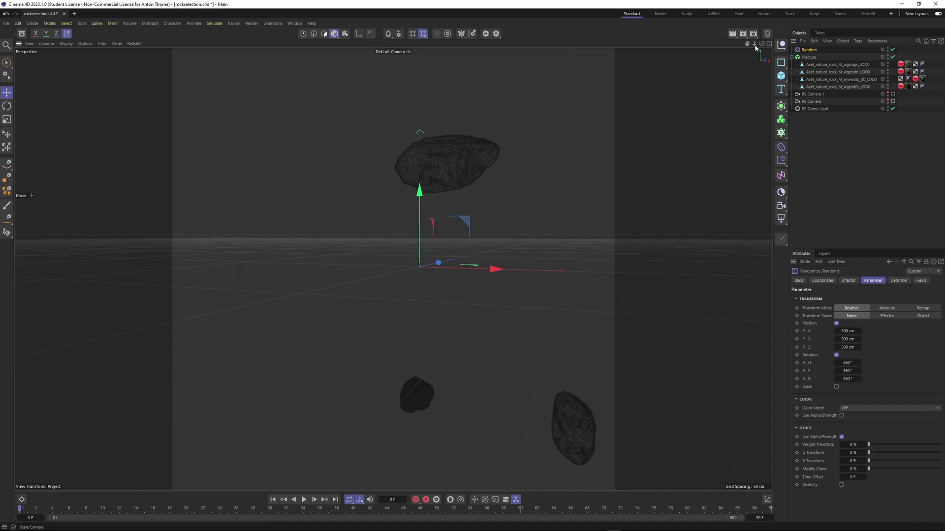
Step: Reduce the Random effector's strength to 61%
left_click(848, 280)
left_click_drag(857, 298, 904, 299)
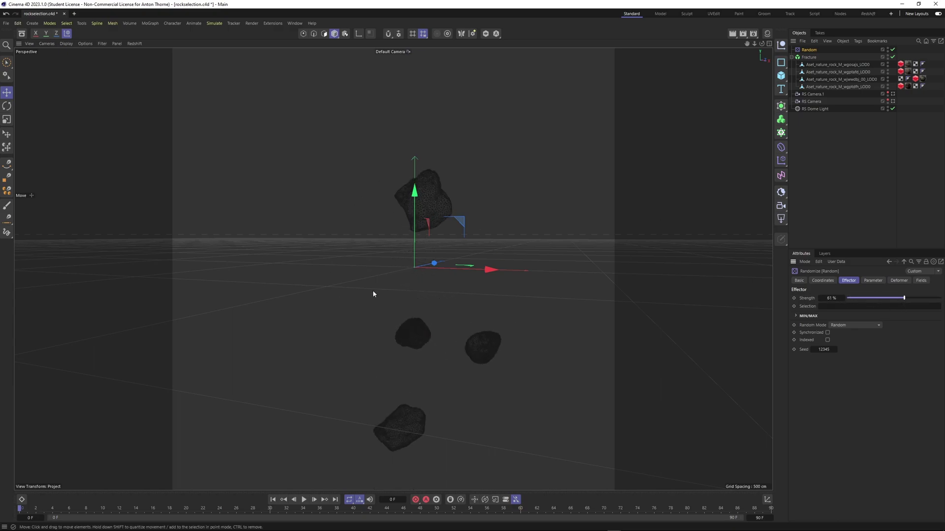
left_click_drag(527, 256, 393, 269, "alt")
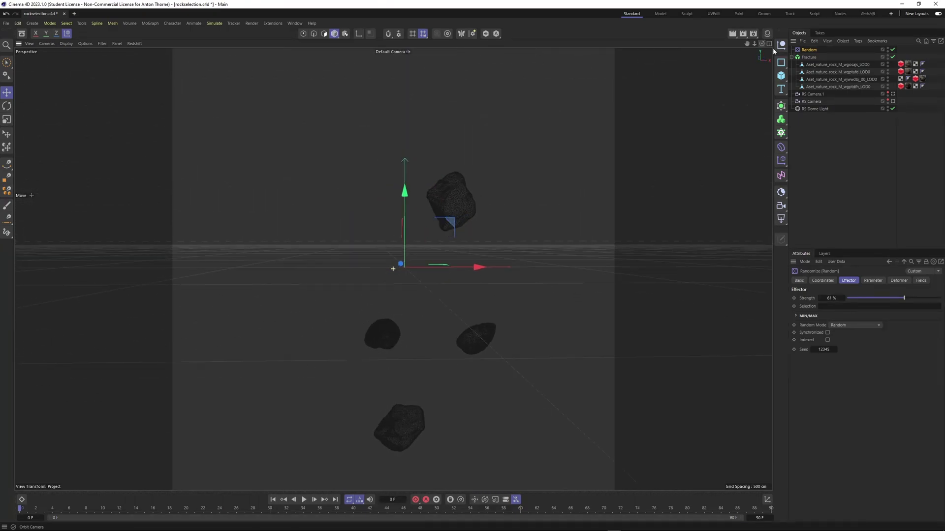
Step: Set the Random effector's seed to 12349 for a different rock arrangement
left_click(837, 350)
left_click(836, 350)
left_click(836, 350)
left_click(836, 350)
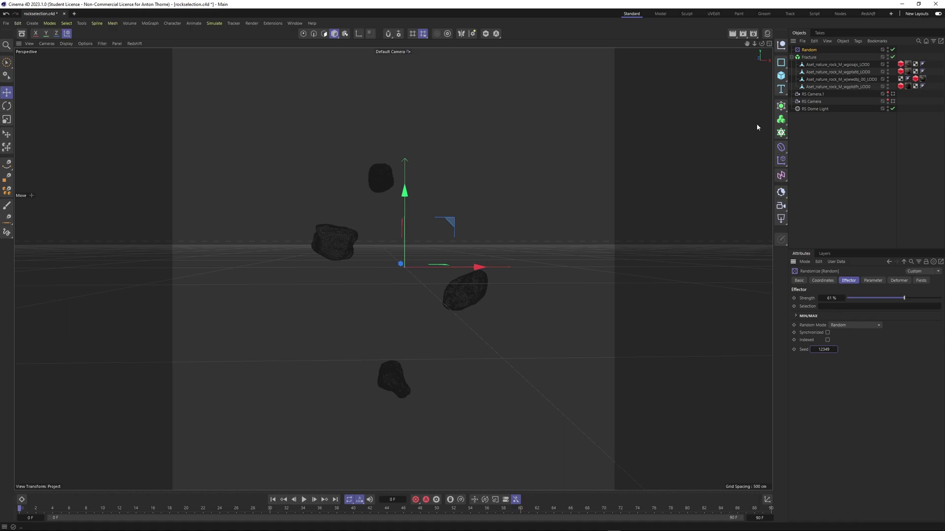
left_click_drag(392, 269, 393, 268, "alt")
left_click(831, 298)
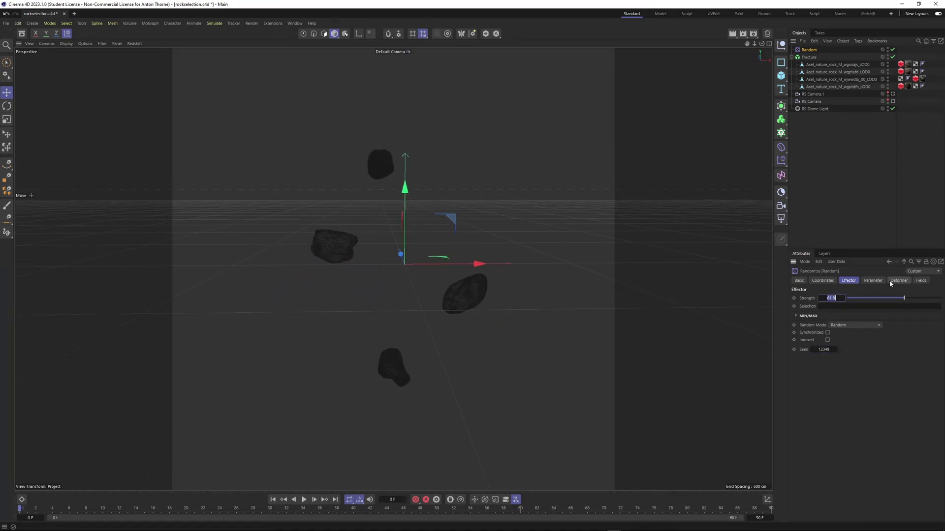
left_click(836, 198)
Step: Save the scene as a new file named tut
scroll(390, 274, "up", 5)
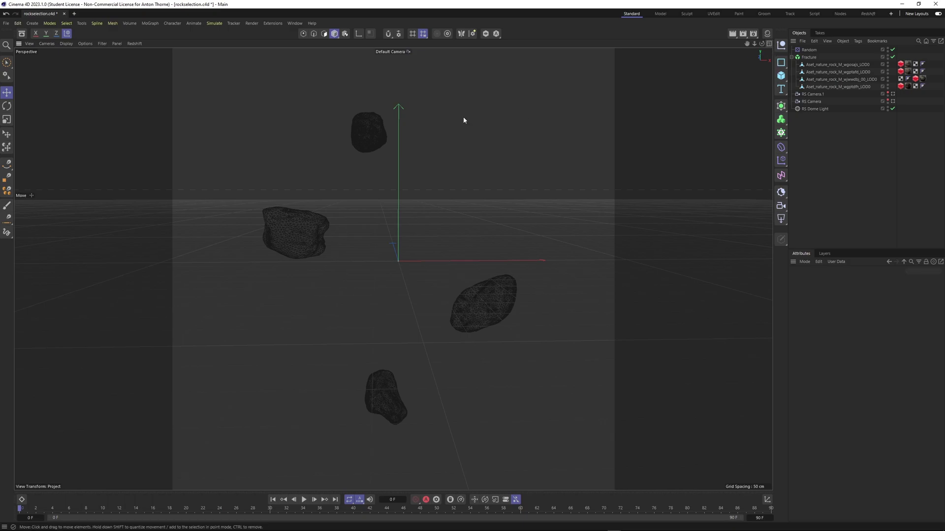
left_click(6, 24)
left_click(56, 135)
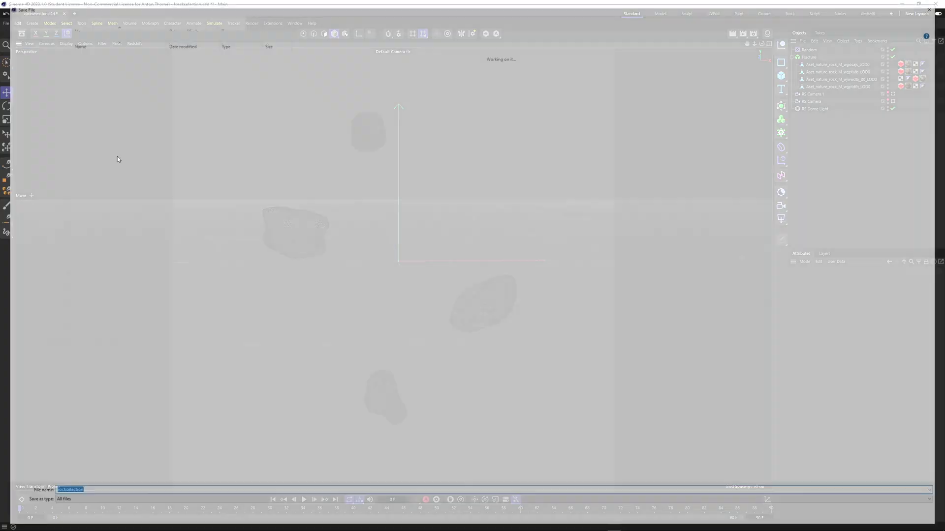
type("tut")
key("Return")
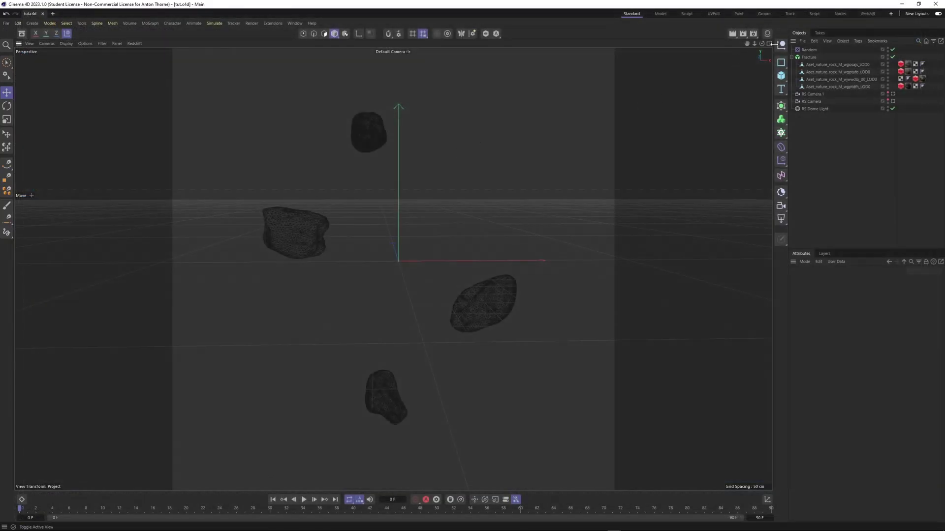
Step: Switch the viewport display to textured shading without wireframe lines and check the rocks from a new angle
left_click(66, 44)
left_click(84, 66)
scroll(394, 254, "up", 4)
scroll(394, 254, "down", 5)
left_click_drag(766, 46, 753, 54)
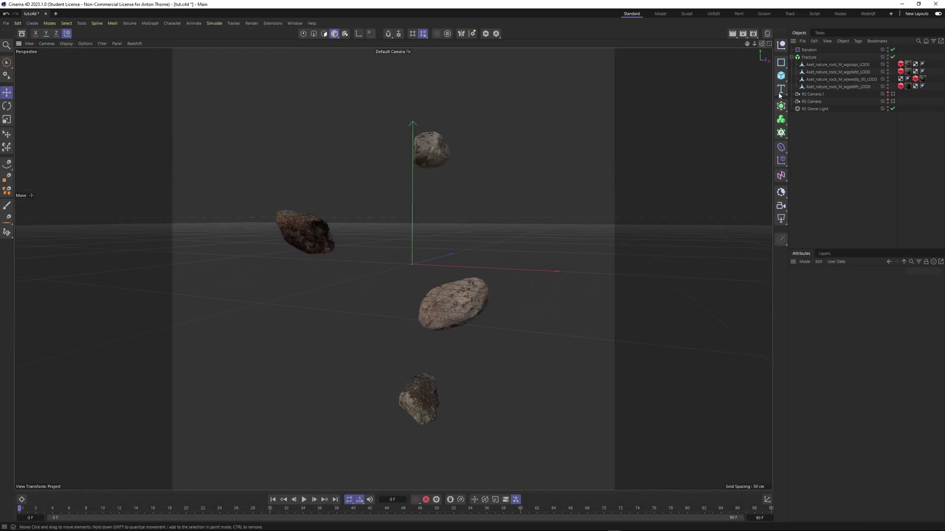
Step: Add a Bullet Rigid Body tag to the Fracture object
left_click(809, 57)
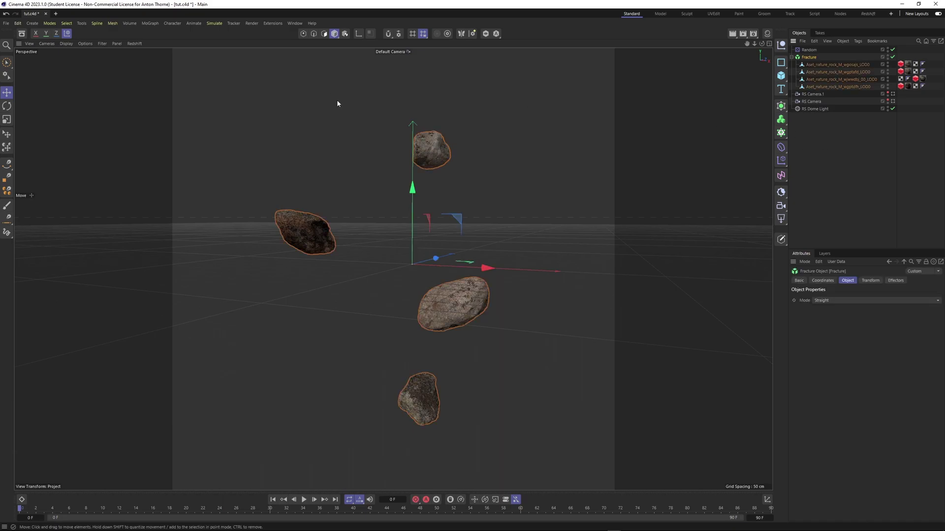
left_click_drag(445, 234, 425, 244, "alt")
right_click(809, 57)
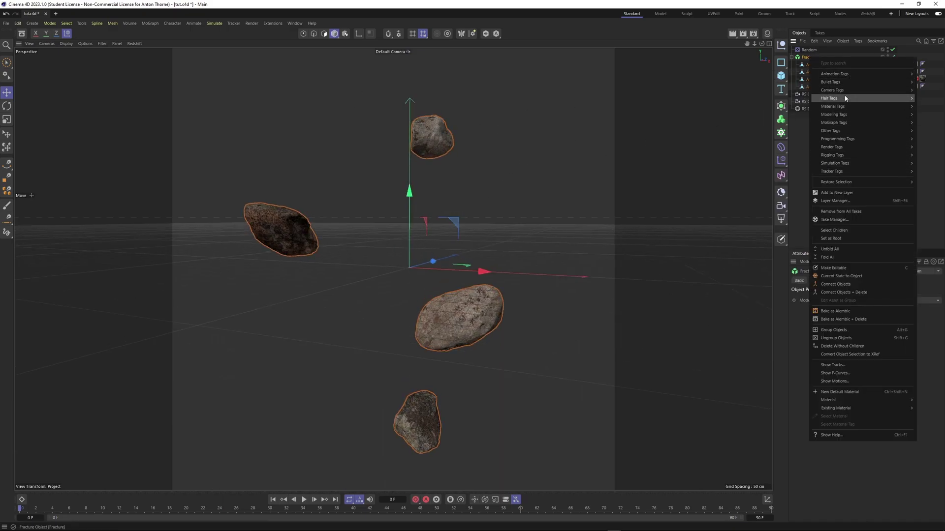
mouse_move(846, 86)
left_click(791, 86)
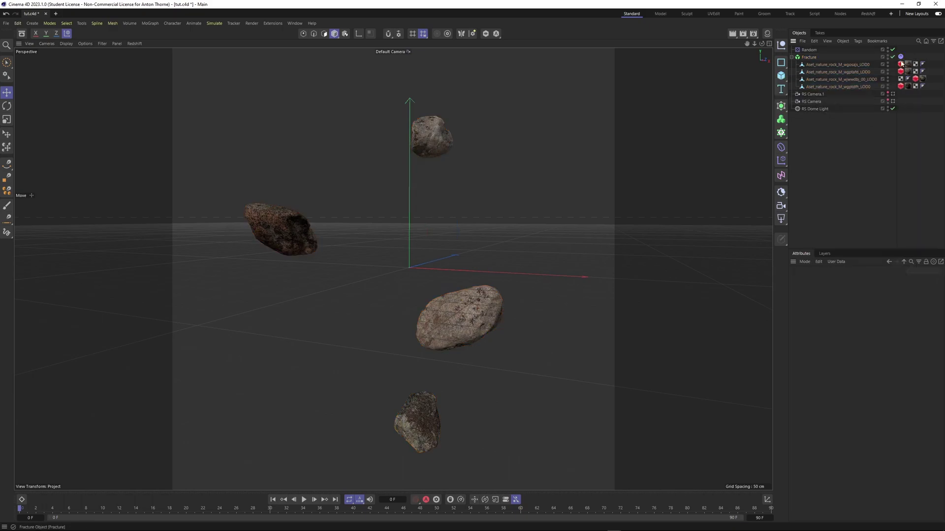
Step: Set the project's gravity to 0 cm in both the Bullet settings and the Simulation scene settings
left_click(807, 263)
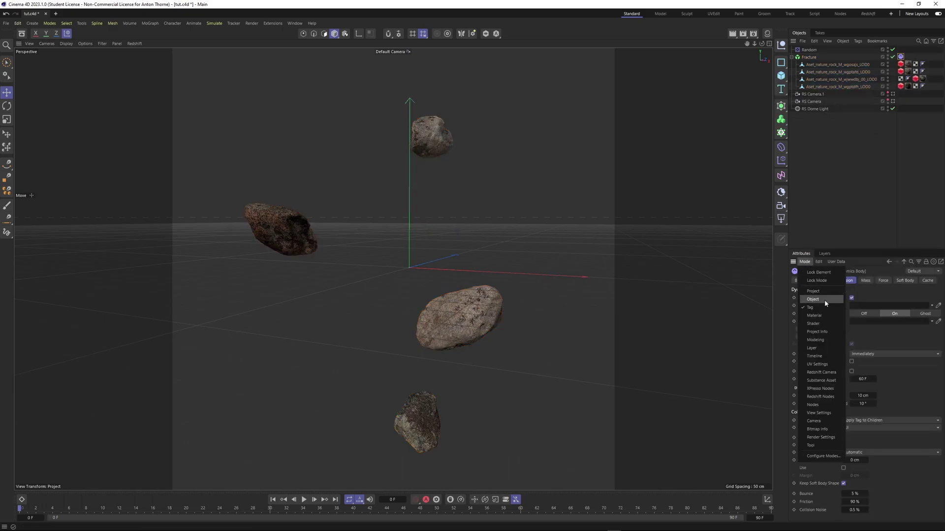
left_click(823, 292)
left_click(915, 281)
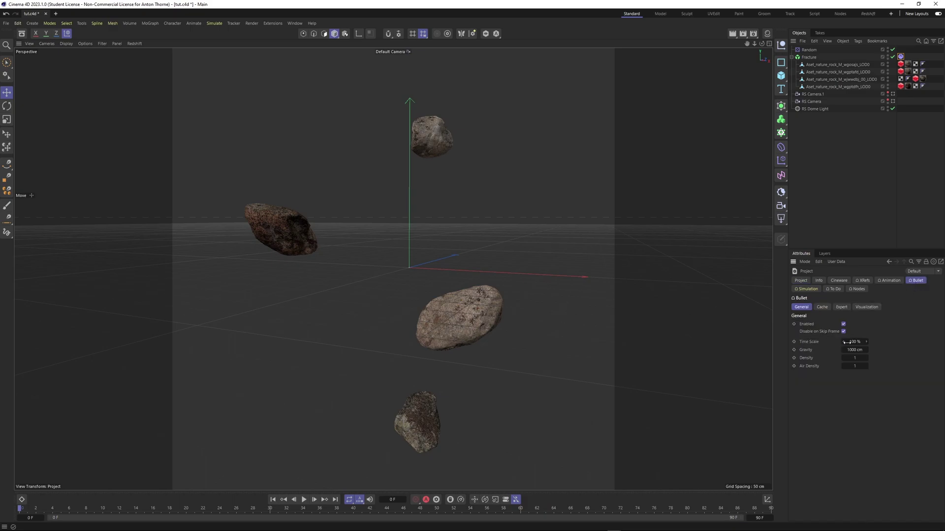
left_click(812, 293)
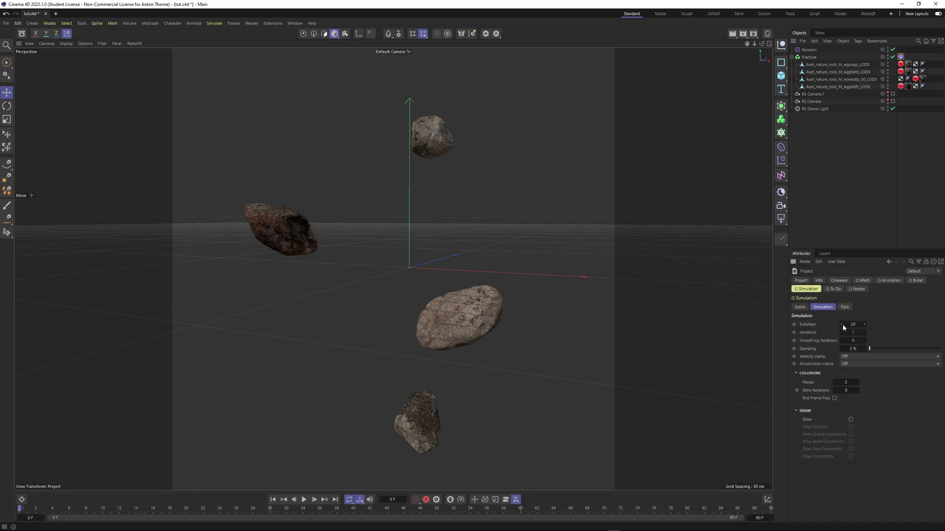
left_click(800, 307)
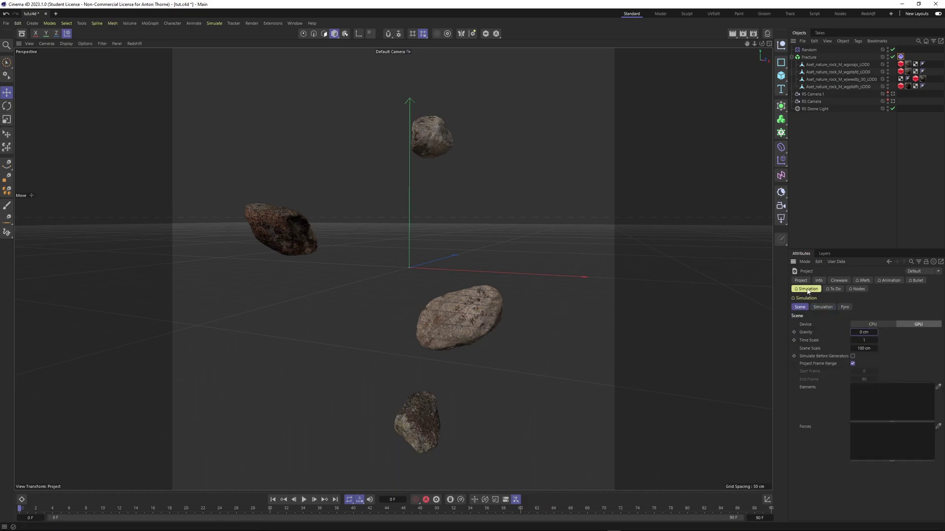
left_click(917, 282)
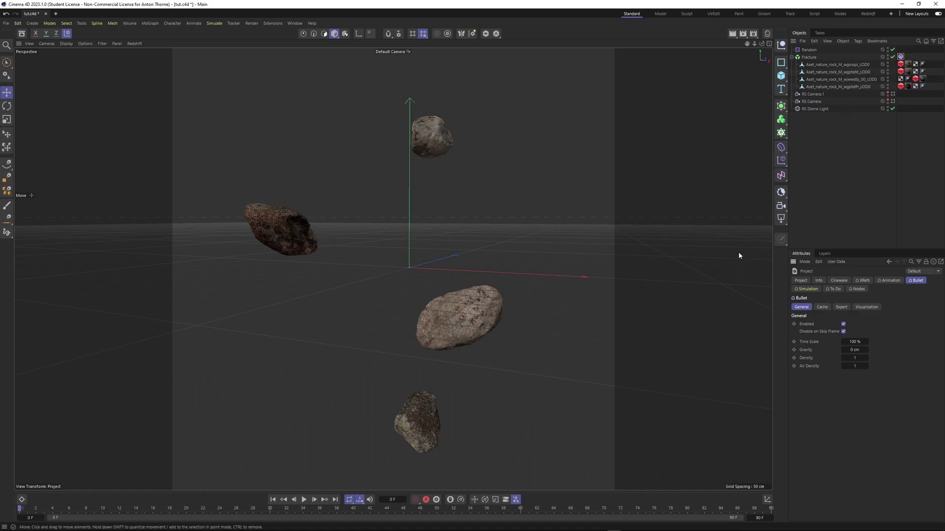
left_click(809, 290)
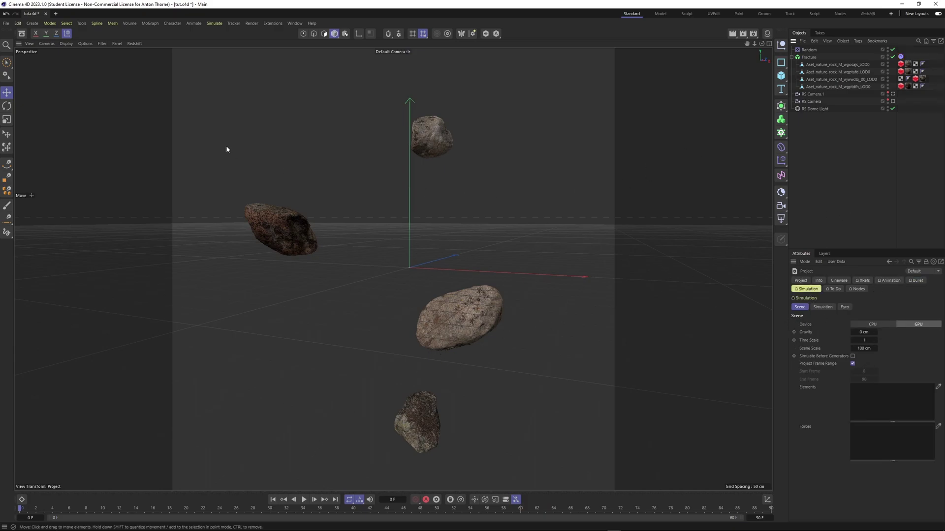
Step: Extend the project's timeline to 300 frames and play the simulation
double_click(756, 518)
type("300")
key("Return")
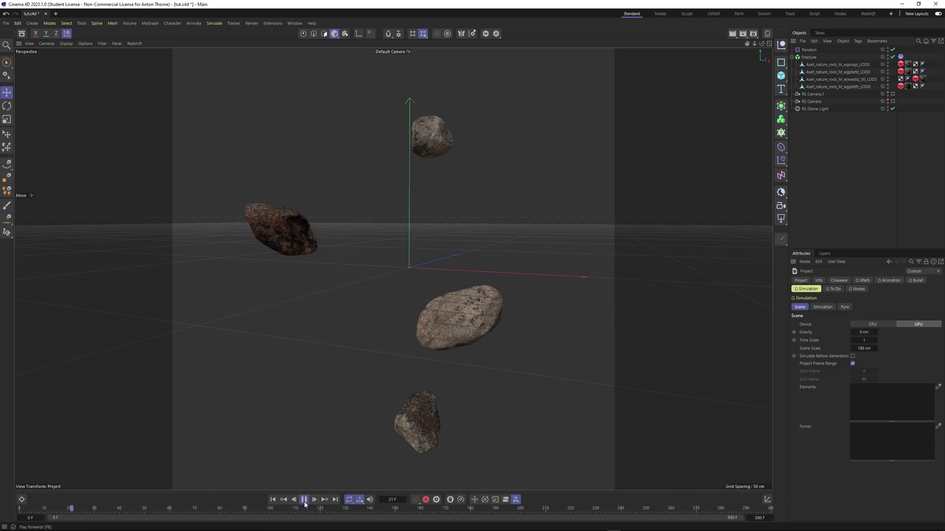
scroll(404, 256, "up", 3)
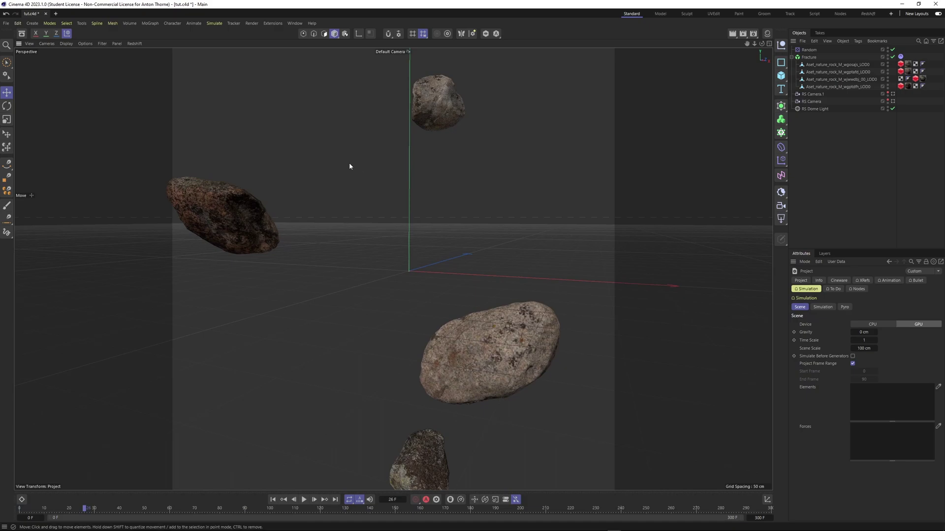
Step: Add an Attractor force to the scene and set its strength to 1000
left_click(214, 23)
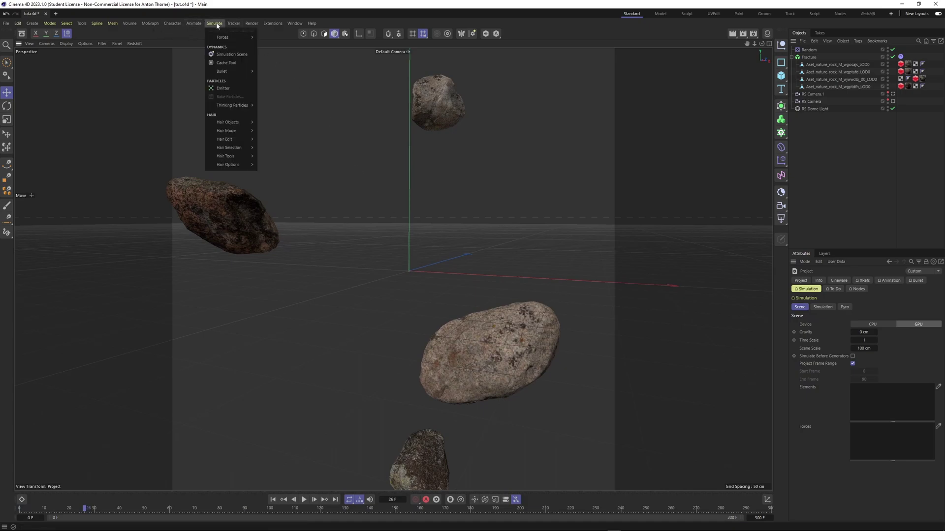
mouse_move(230, 36)
left_click(274, 41)
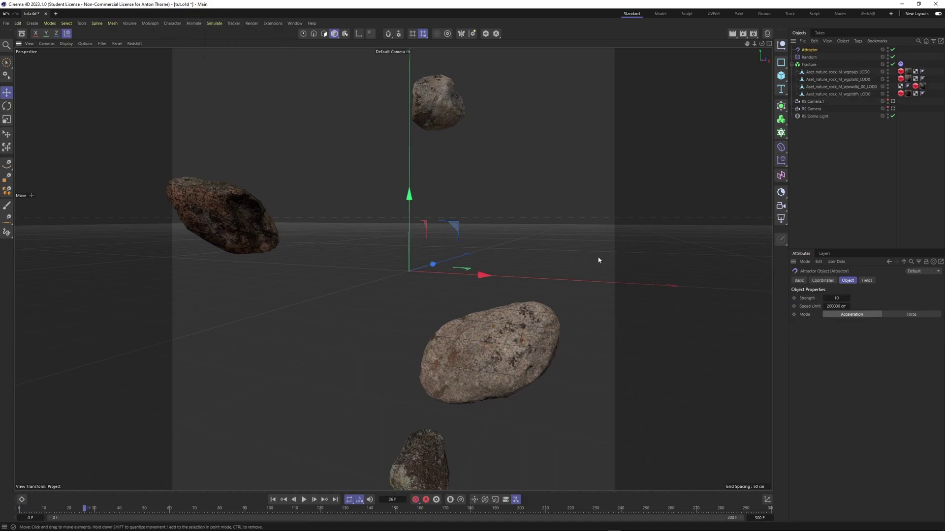
type("5000")
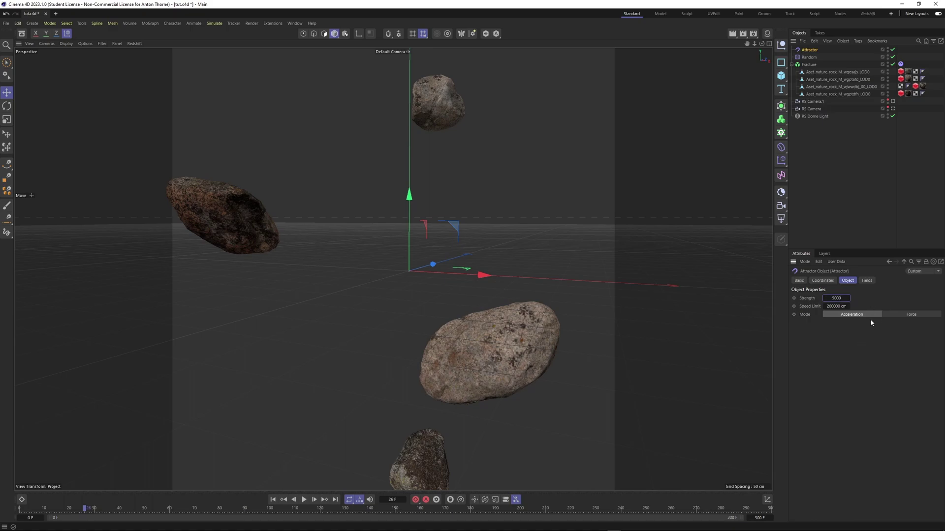
Step: Add a Spherical Field to the Attractor and enlarge it around all the rocks to a size of about 429 cm
left_click(867, 281)
left_click(821, 353)
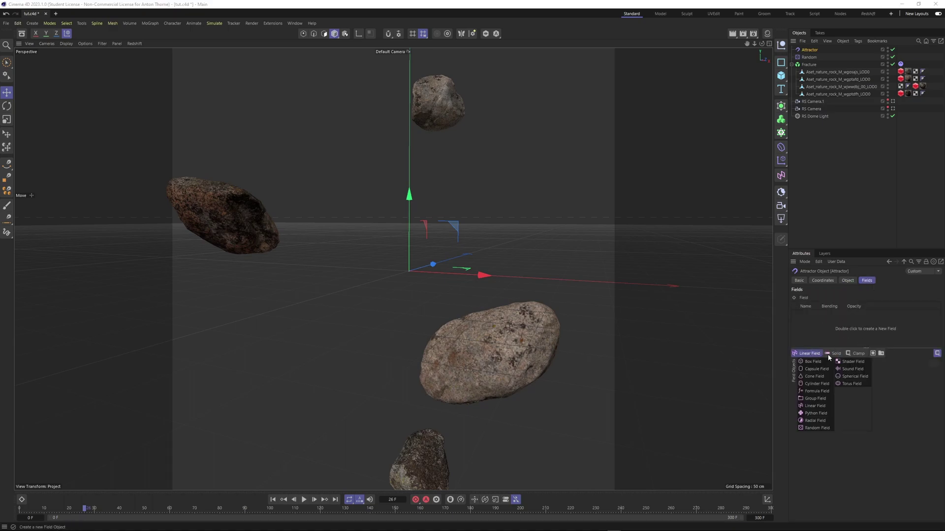
left_click(855, 377)
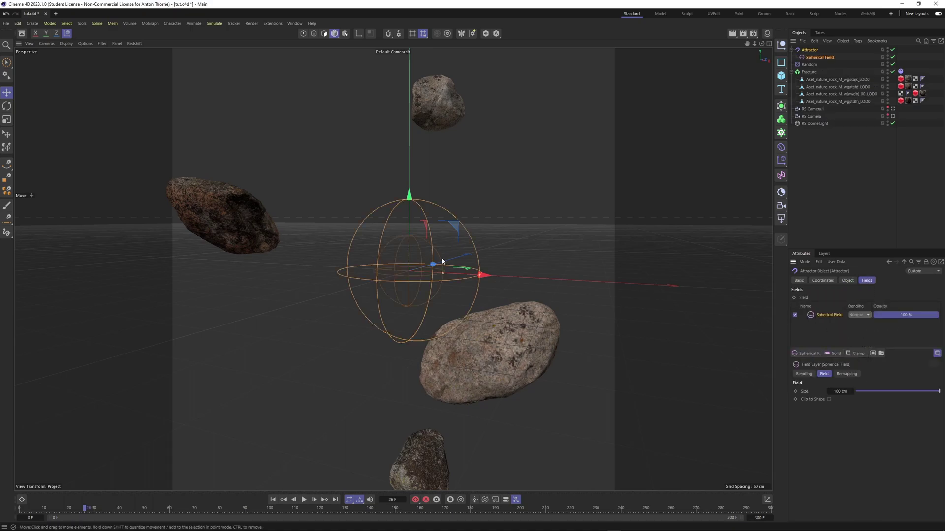
left_click_drag(495, 276, 710, 322)
scroll(433, 281, "down", 3)
scroll(536, 296, "up", 1)
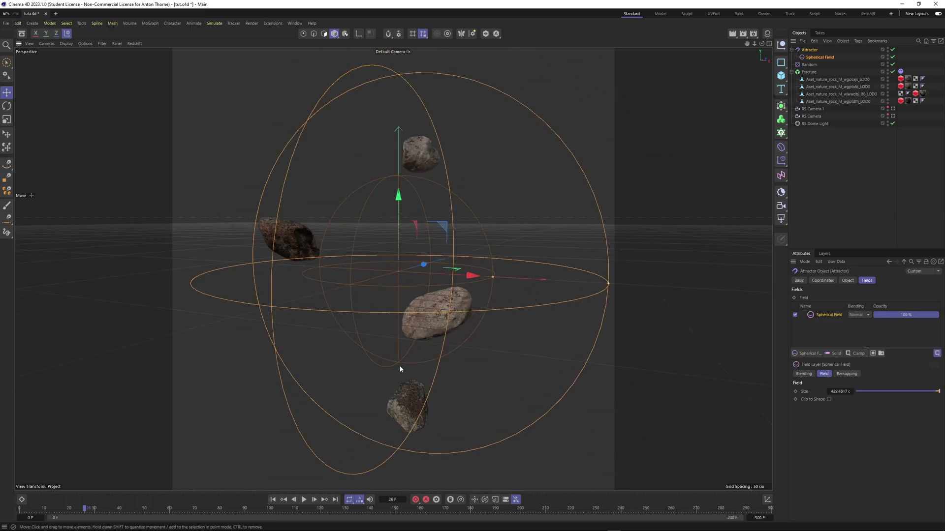
Step: Add the Attractor to the Force List of the Fracture's Dynamics Body tag
left_click(901, 71)
left_click(884, 281)
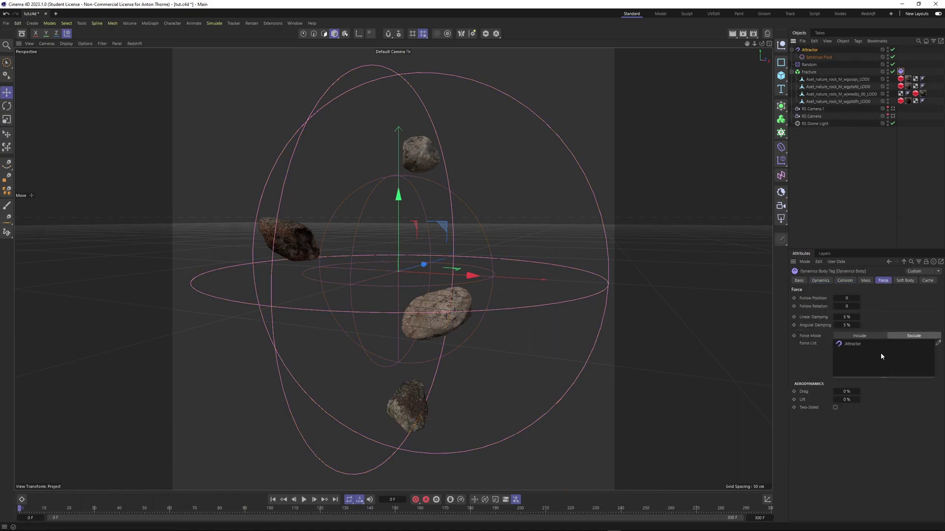
left_click(847, 208)
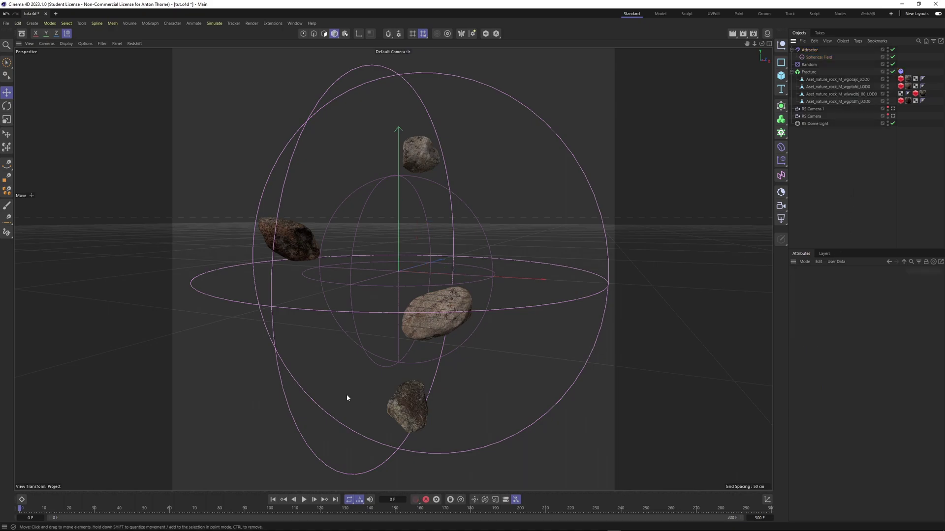
Step: Save the scene and test the simulation playback, returning to frame 0
key("ctrl+s")
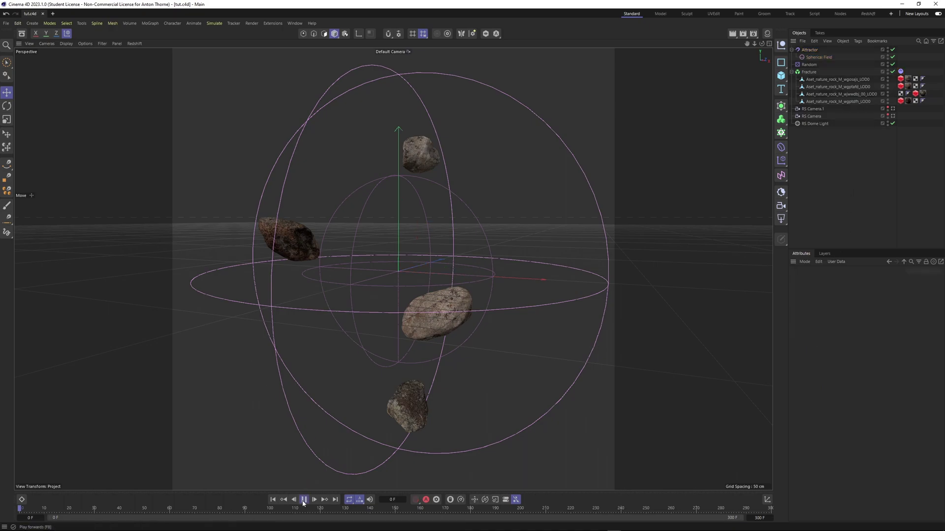
left_click(304, 500)
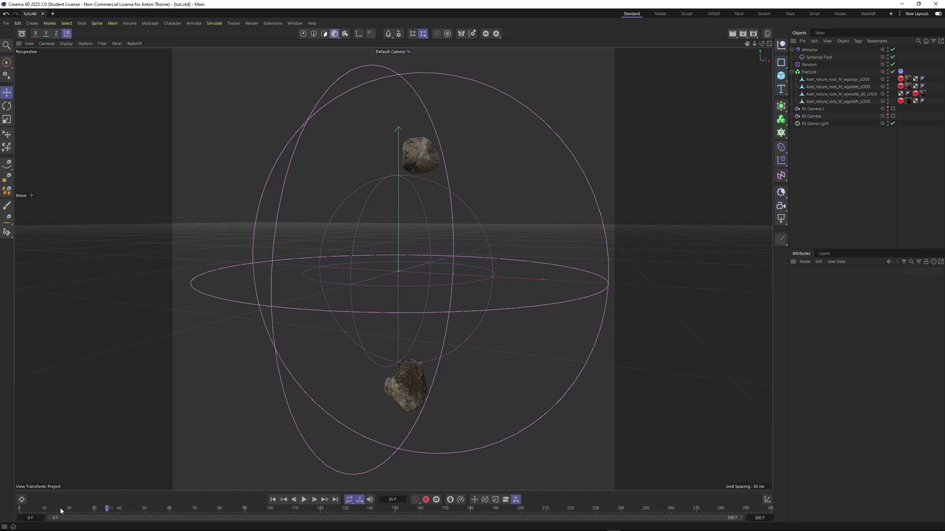
left_click_drag(60, 511, 2, 473)
Step: Invert the remapping of the Attractor's Spherical Field
left_click(820, 57)
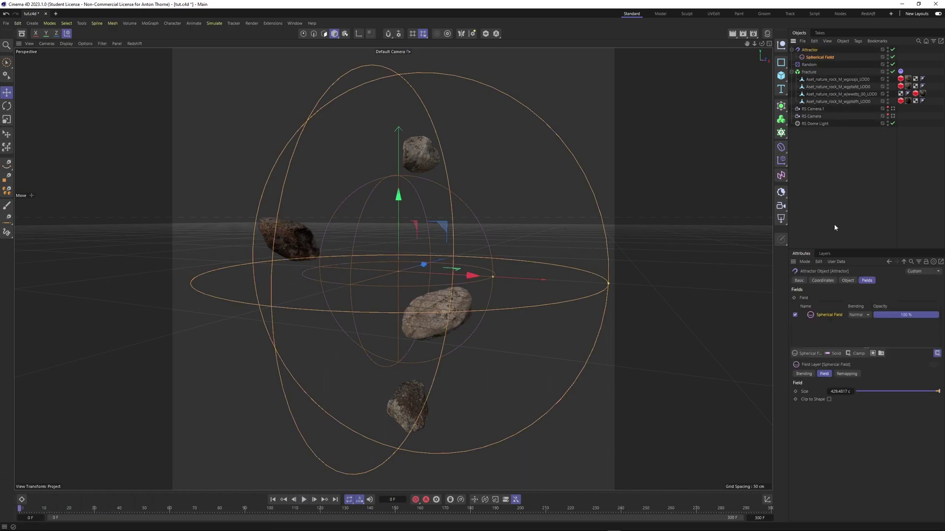
left_click(846, 374)
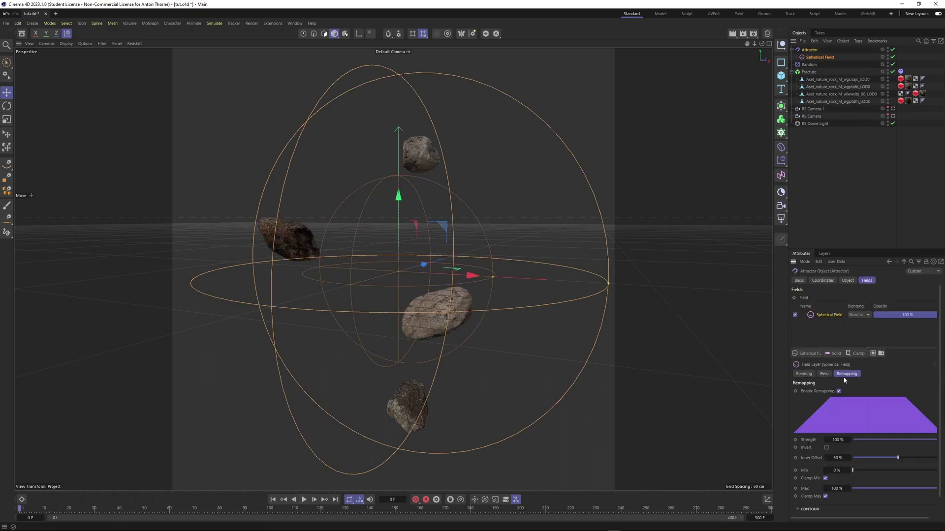
left_click(826, 448)
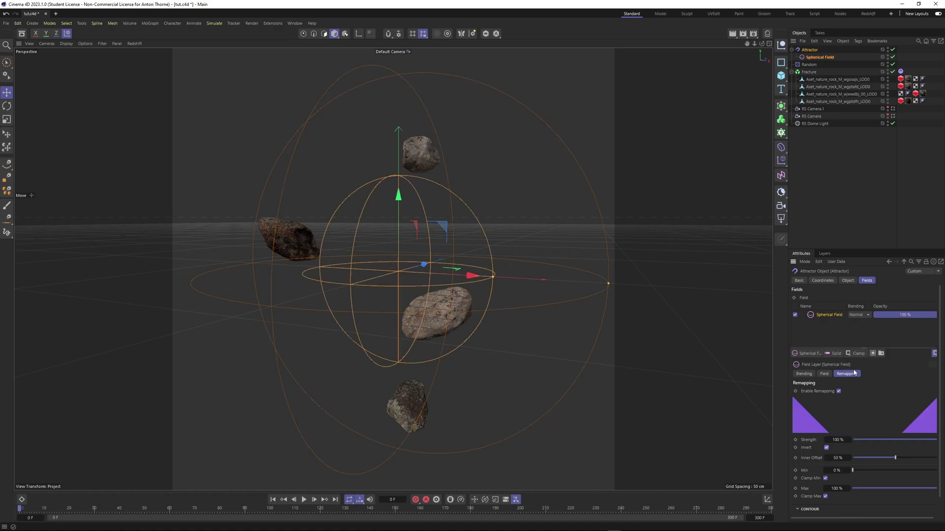
Step: Shrink the Spherical Field's inner sphere to an inner offset of about 4.2%
left_click_drag(485, 282, 415, 282)
scroll(401, 275, "up", 10)
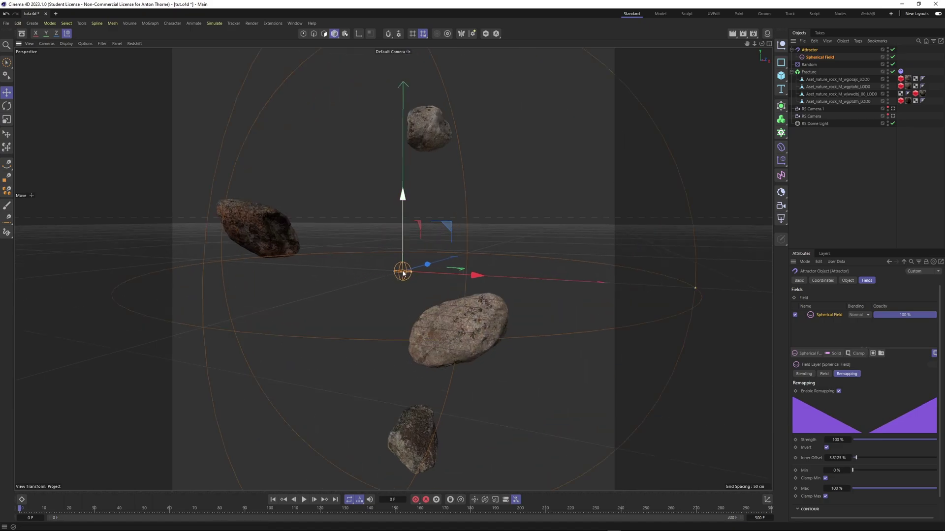
left_click_drag(434, 270, 417, 268)
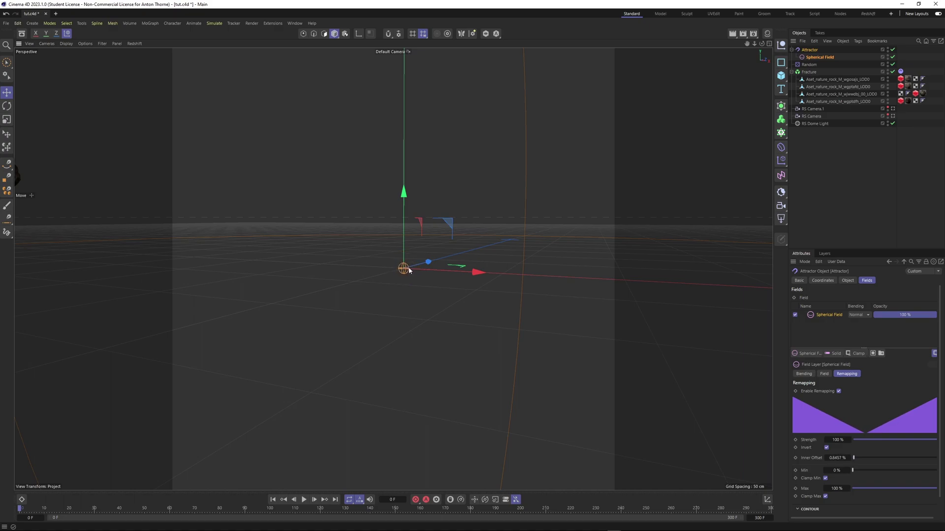
mouse_move(411, 269)
left_mouse_down()
mouse_move(436, 271)
mouse_move(407, 266)
left_mouse_up()
scroll(406, 268, "down", 4)
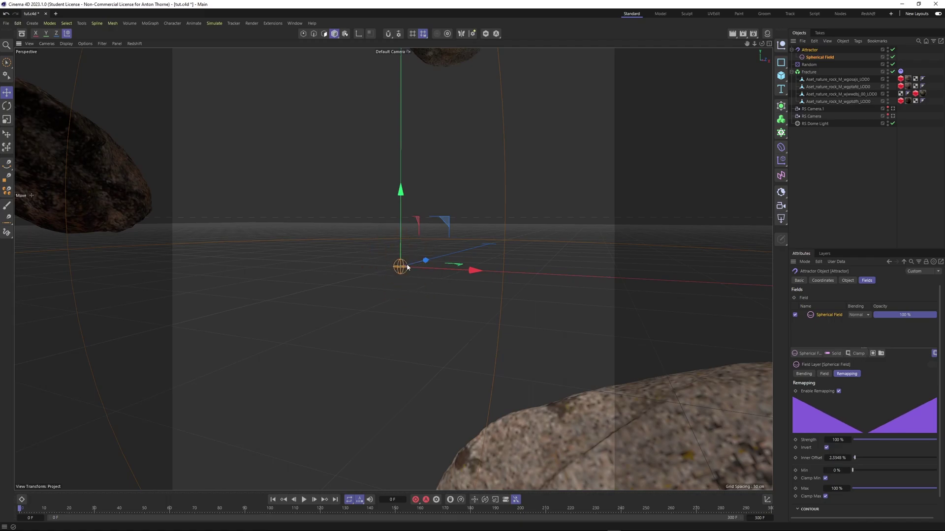
scroll(393, 307, "down", 5)
scroll(406, 290, "up", 2)
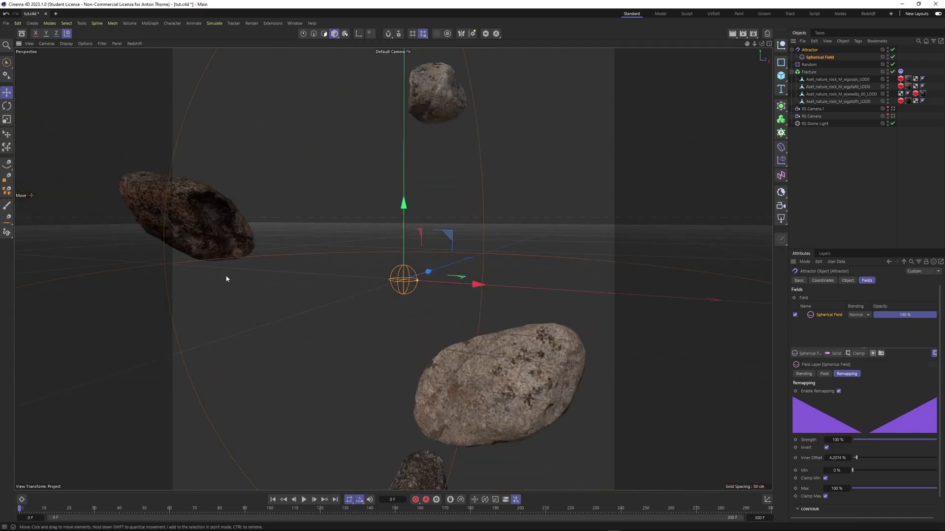
scroll(403, 297, "down", 6)
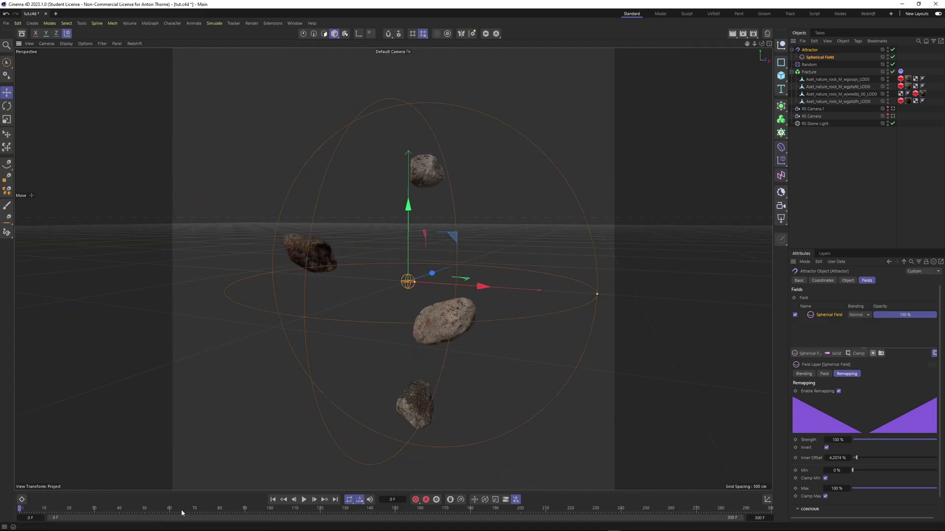
Step: Play the simulation and examine up close how the rocks gather around the Attractor
left_click(303, 500)
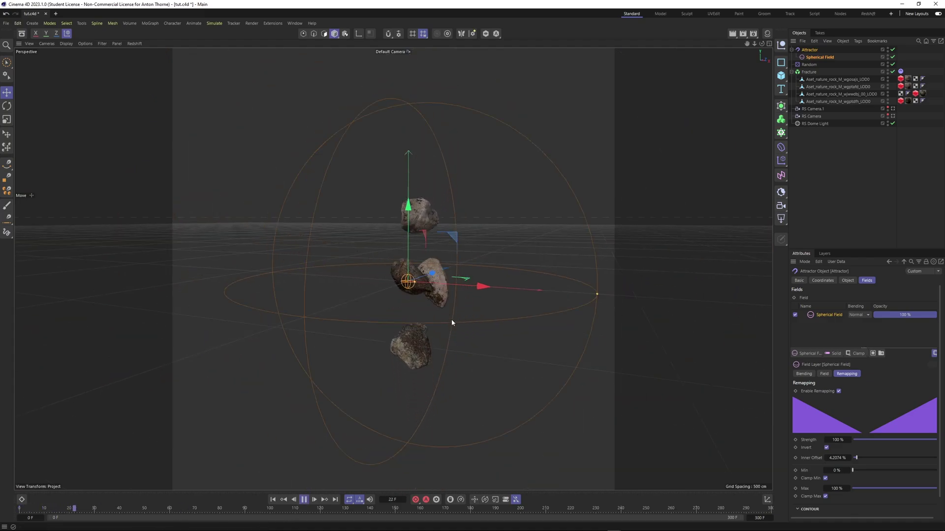
left_click(677, 207)
scroll(426, 305, "up", 5)
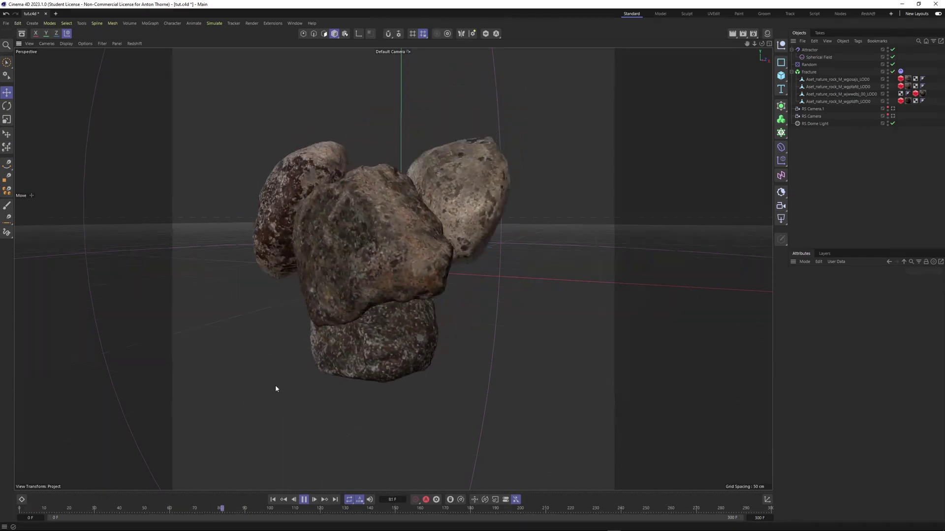
Step: Open the collision settings of the Fracture's Dynamics Body tag and set the friction to 20%
left_click(84, 509)
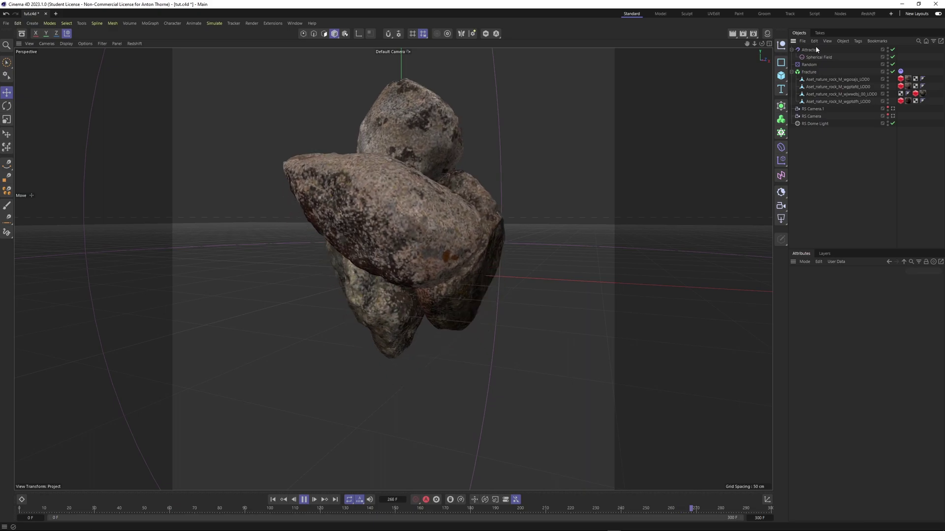
left_click(901, 72)
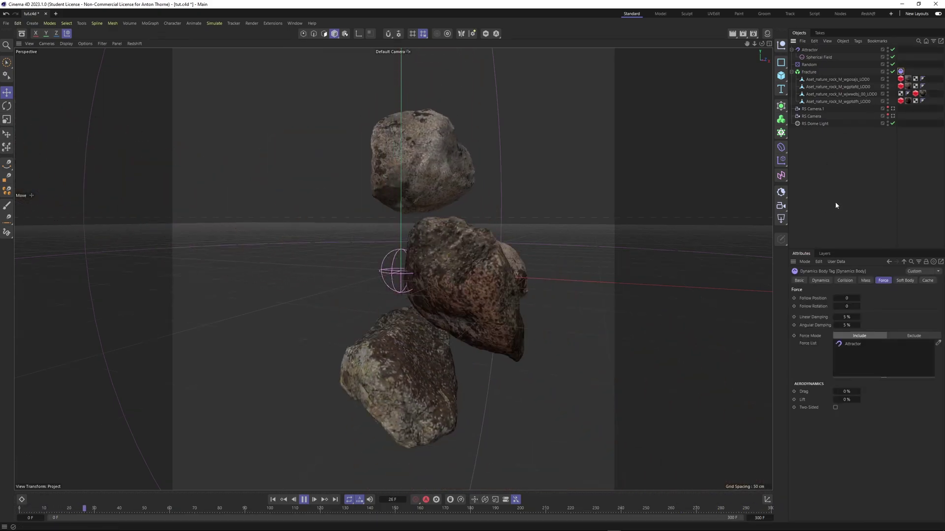
left_click(865, 280)
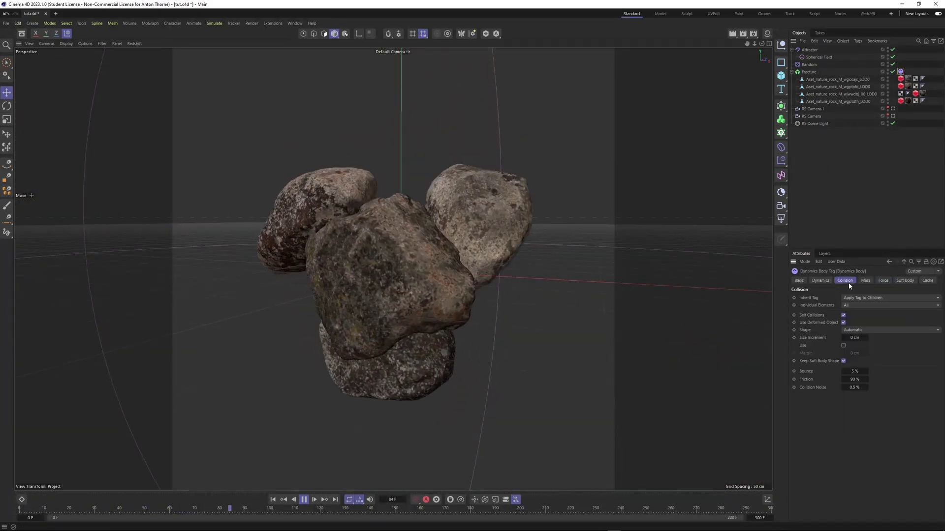
left_click(844, 281)
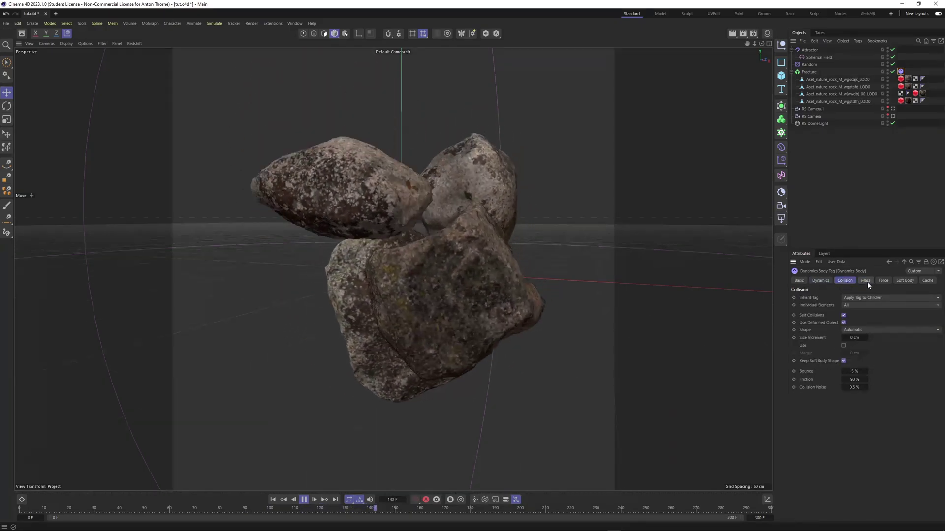
double_click(854, 380)
type("20")
key("Return")
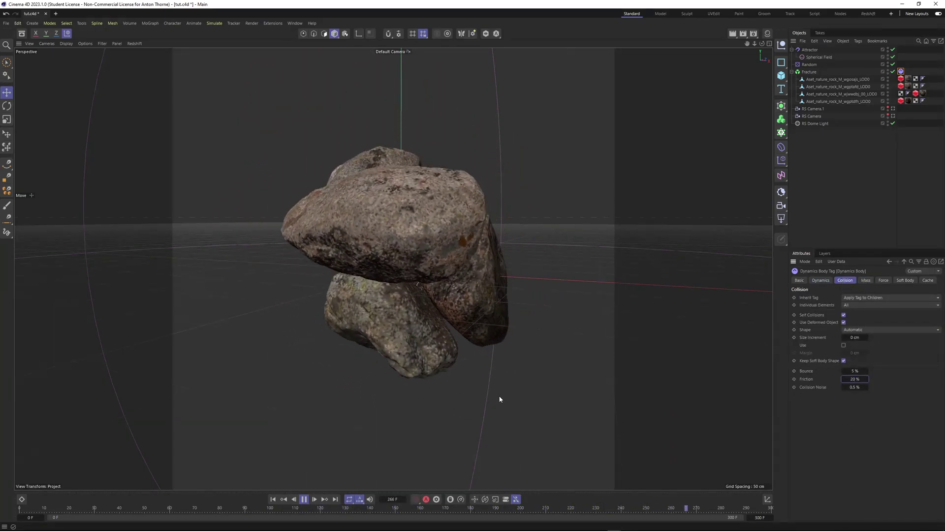
Step: Test a collision bounce of 50% on the Fracture, set it back to 5% and replay the simulation
double_click(856, 372)
type("50")
key("Return")
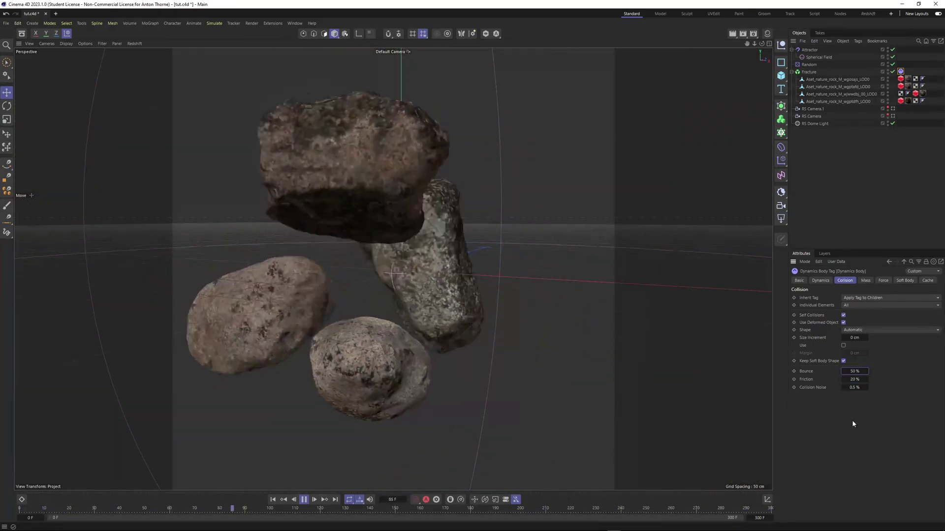
double_click(855, 372)
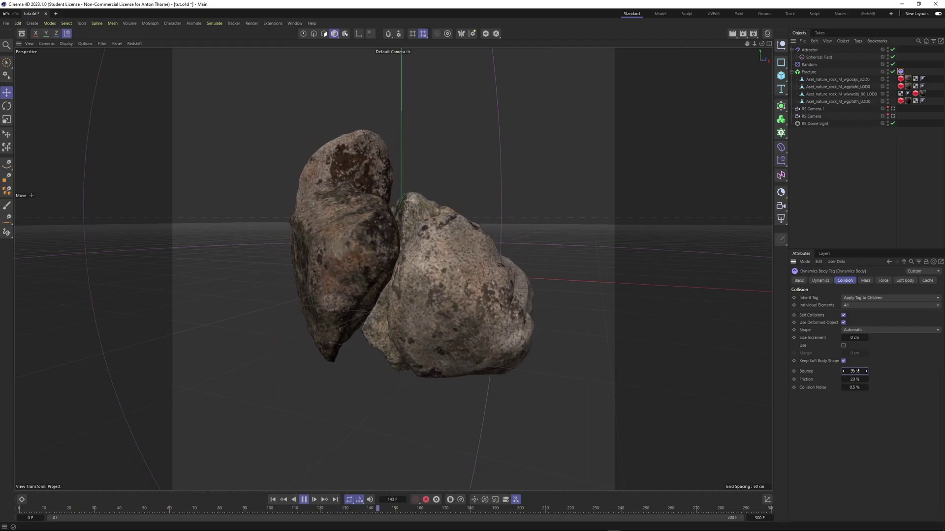
type("5")
key("Return")
left_click_drag(246, 510, 20, 512)
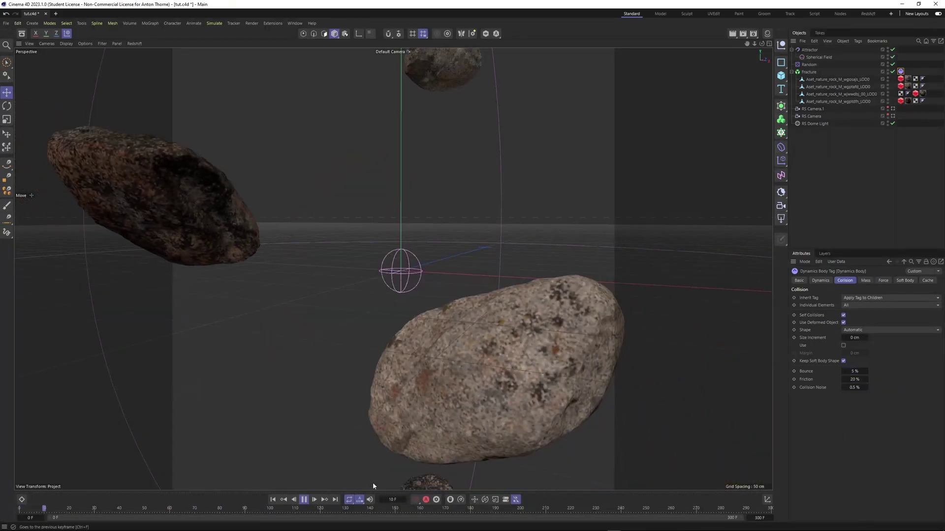
scroll(481, 358, "down", 10)
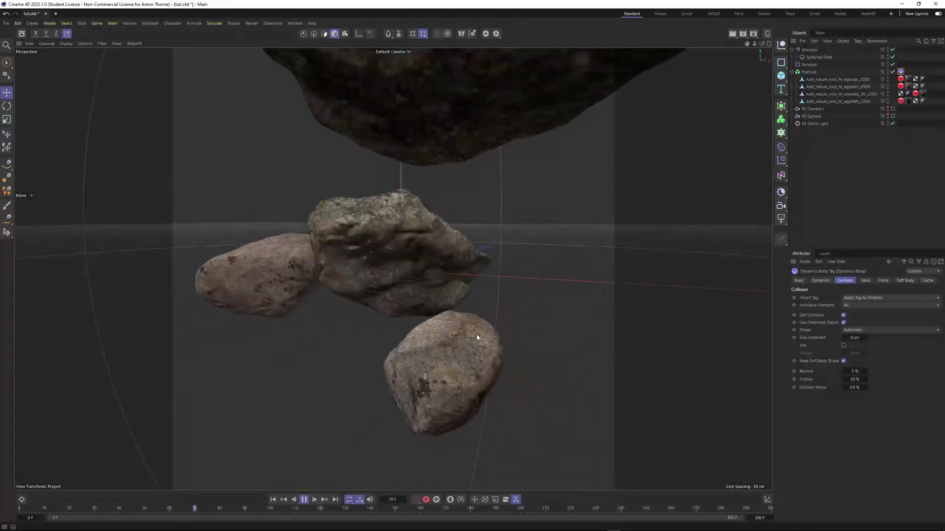
left_click_drag(219, 515, 20, 512)
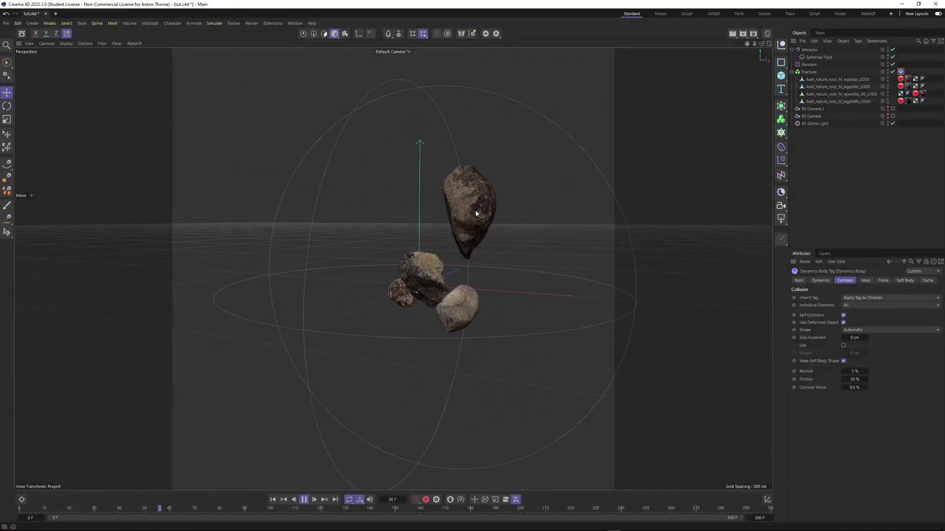
Step: Set the Fracture's collision friction to 10% and replay the simulation from the start
left_click(854, 379)
type("10")
key("Return")
left_click_drag(150, 514, 2, 507)
Step: Set the Fracture's collision friction to 50%, replay the simulation and examine the rock cluster from another side
left_click(854, 379)
type("5")
key("Return")
left_click_drag(147, 508, 6, 509)
scroll(418, 310, "up", 5)
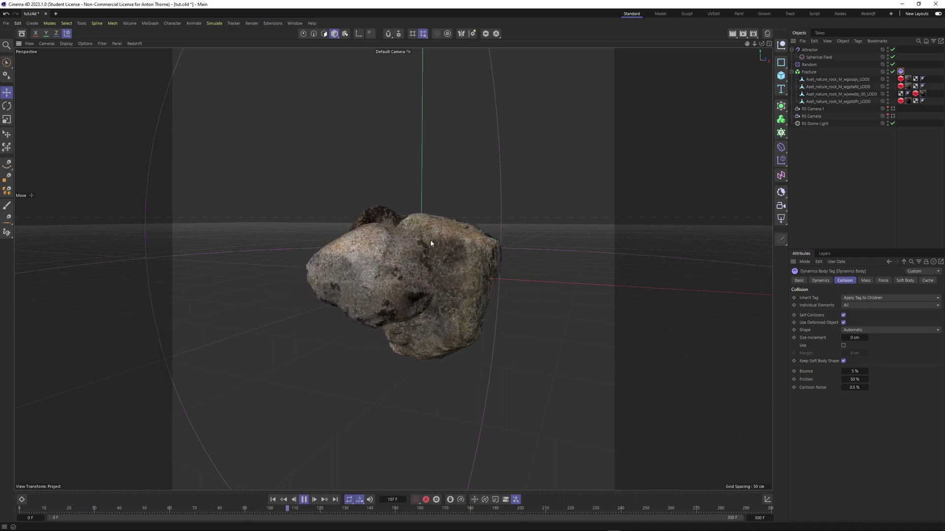
scroll(408, 250, "down", 3)
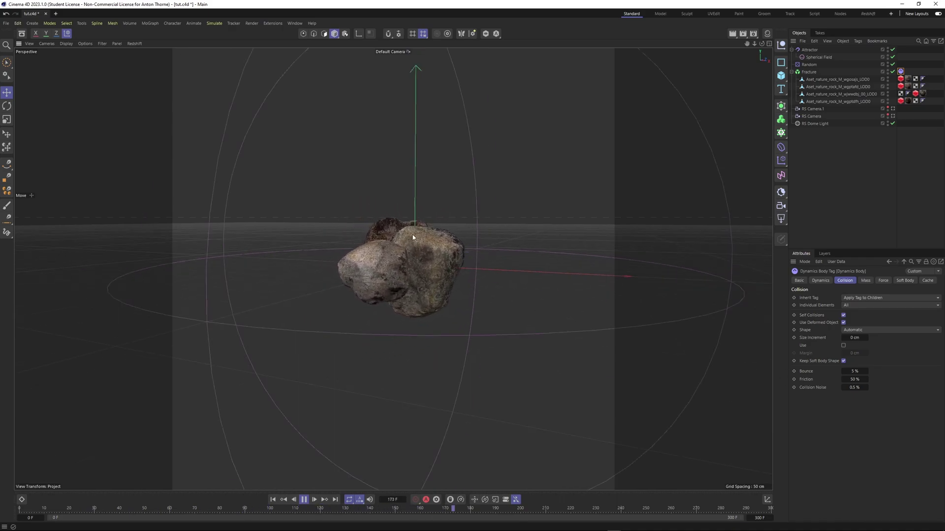
left_click_drag(762, 45, 856, 45)
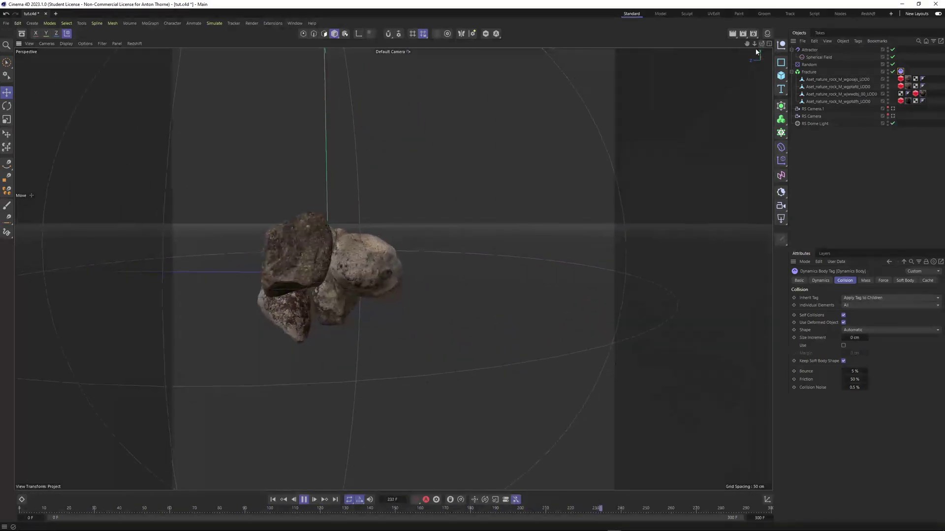
Step: Try a collision friction of 30% for the Fracture while the simulation plays
double_click(851, 379)
type("30")
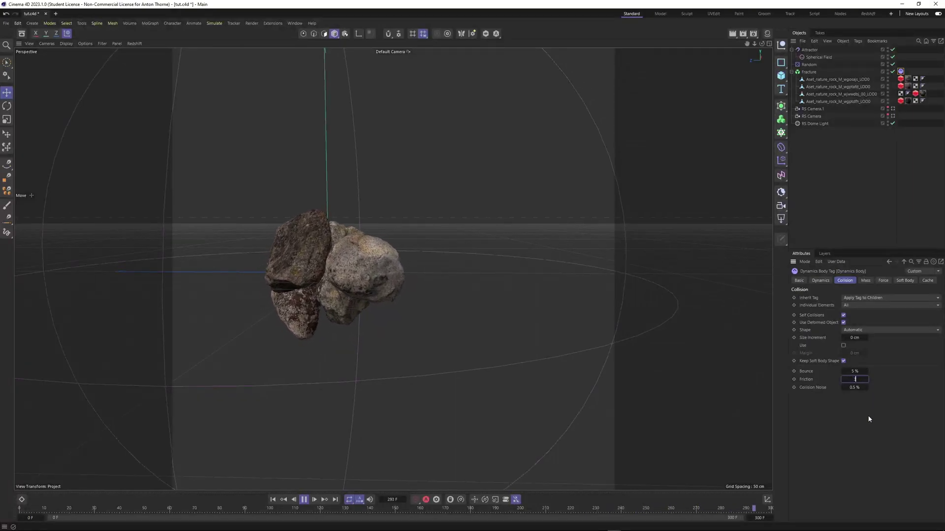
key("Return")
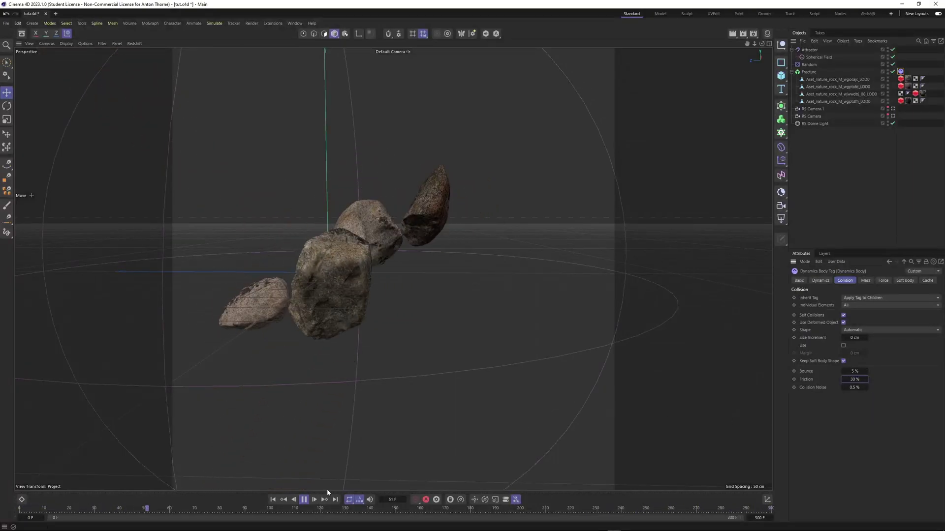
Step: Set the Fracture's collision friction to 40% and replay the simulation from the start, stopping once the rocks gather
double_click(855, 379)
type("40")
key("Return")
left_click(154, 512)
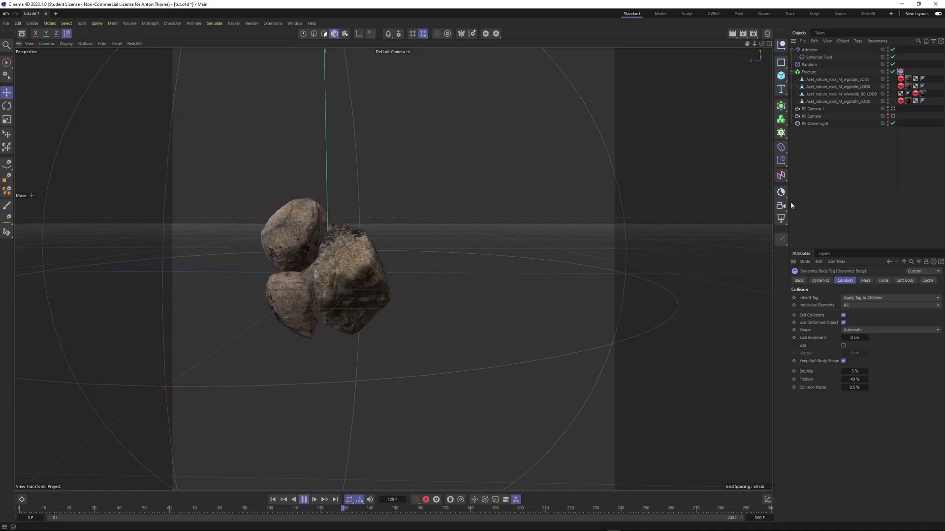
left_click(839, 203)
left_click_drag(293, 510, 3, 509)
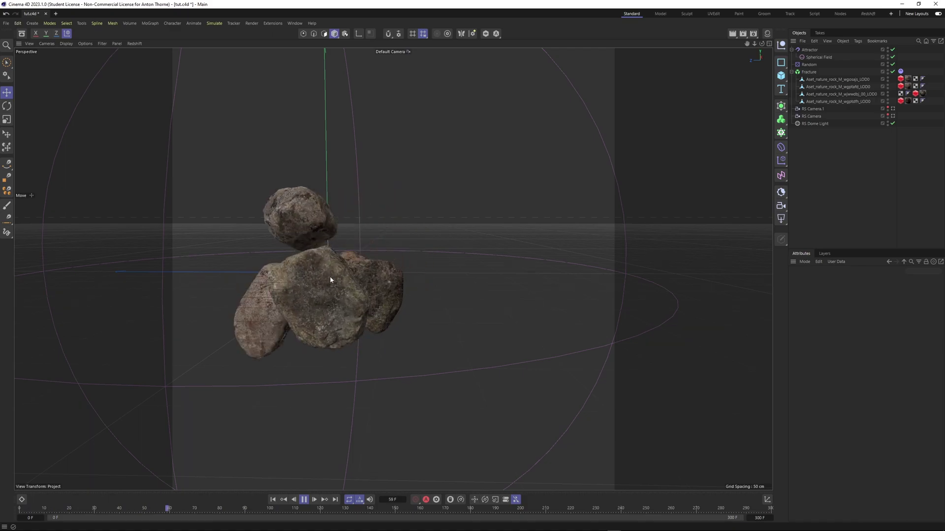
left_click(304, 500)
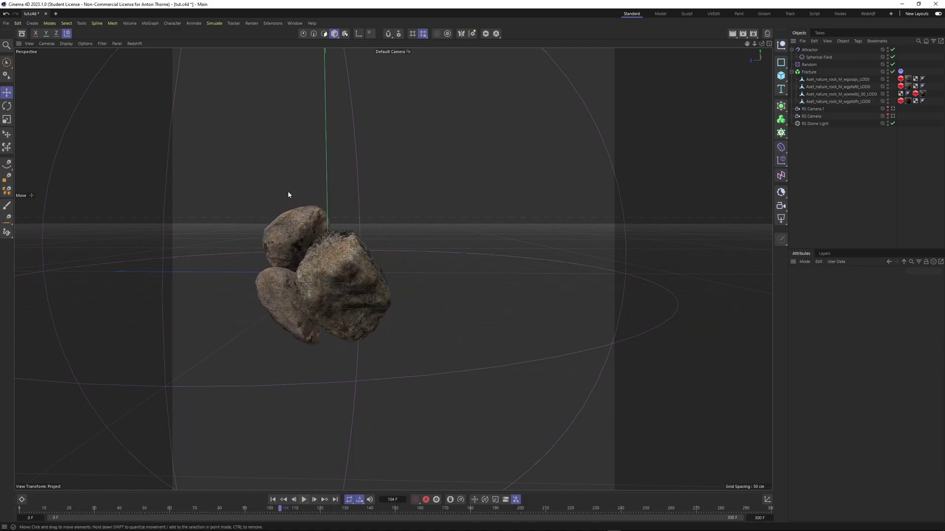
Step: Add a Turbulence force, open the Fracture's Dynamics Body tag and rewind the timeline to frame 0
left_click(215, 23)
mouse_move(238, 36)
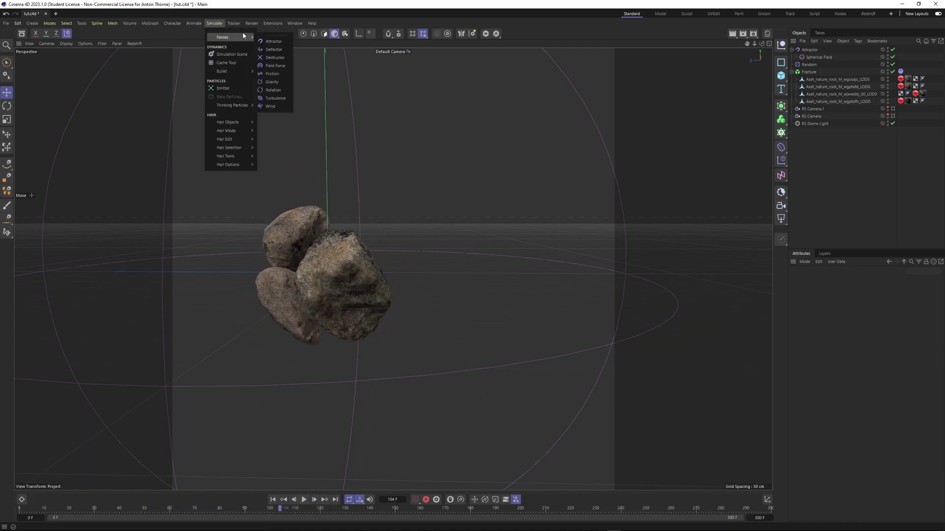
left_click(276, 98)
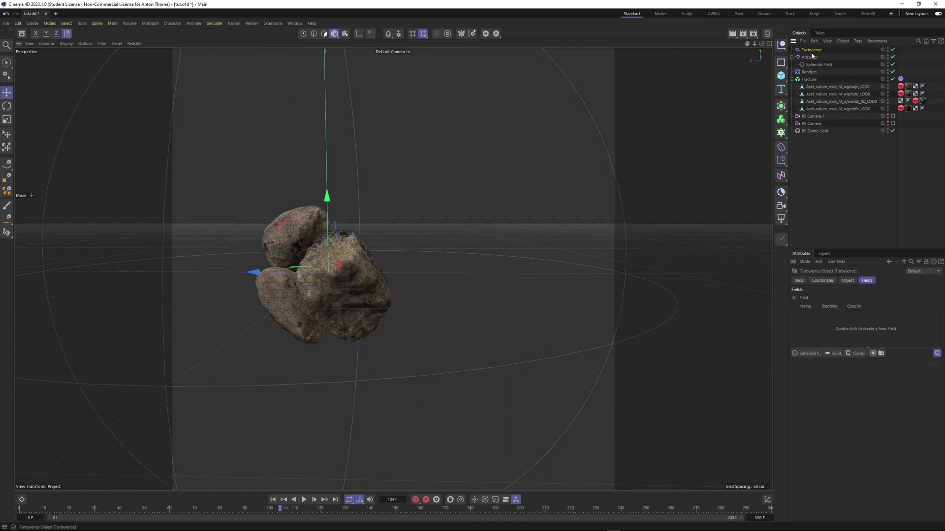
left_click(900, 79)
left_click_drag(159, 510, 18, 509)
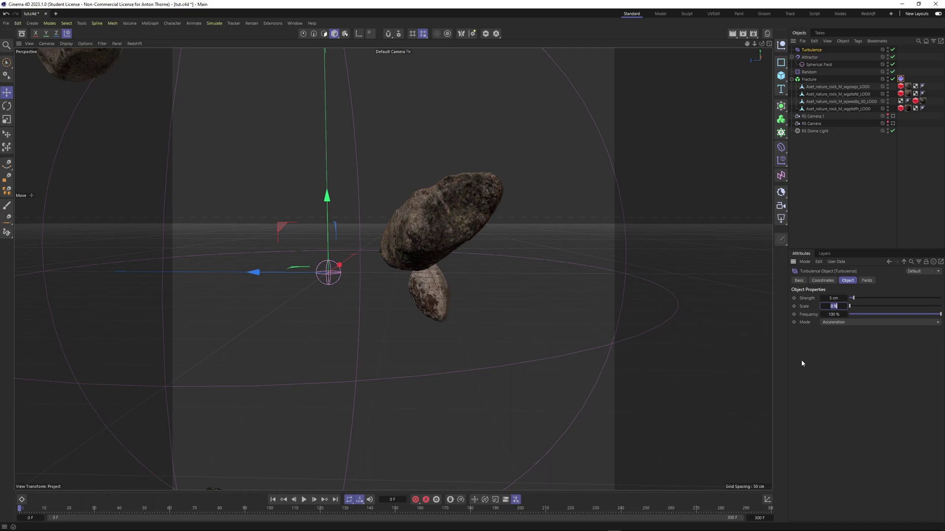
Step: Set the Turbulence strength to 50 cm and its scale to 50%, and play the simulation
type("50")
key("Return")
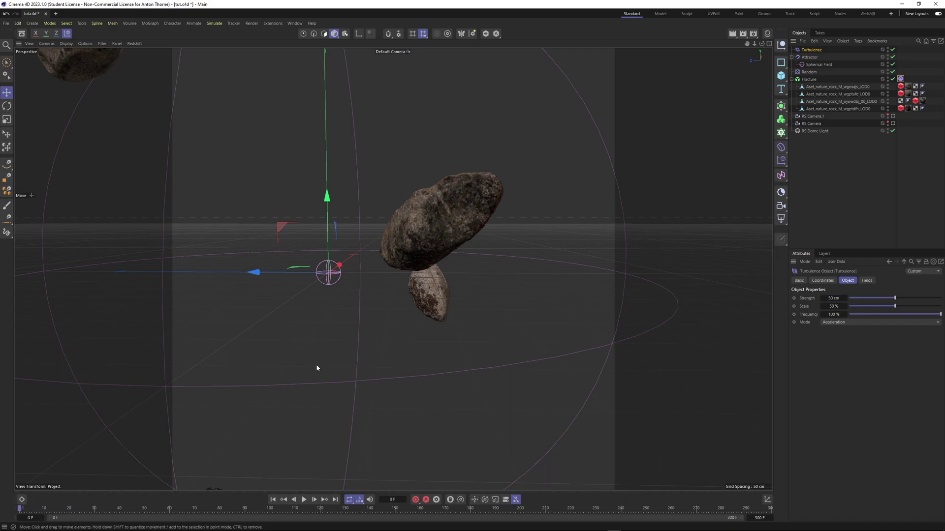
scroll(303, 250, "down", 3)
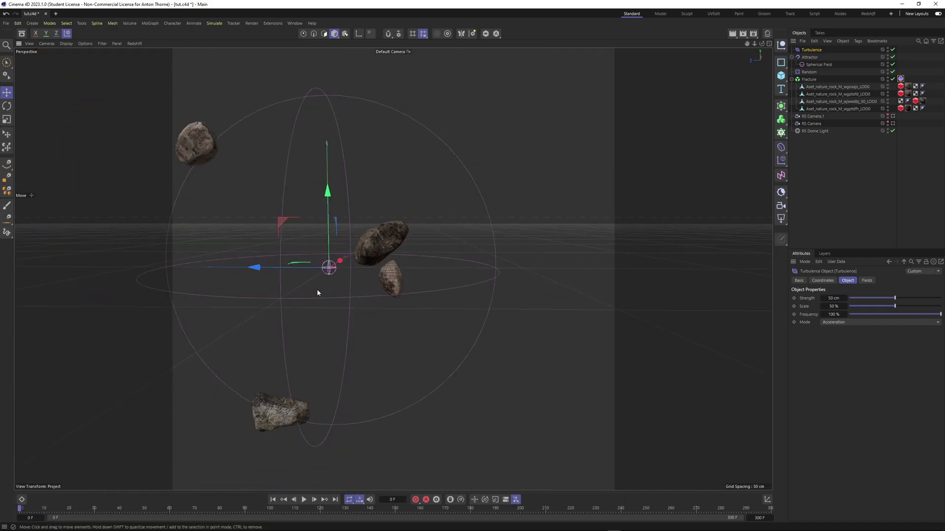
scroll(311, 259, "up", 2)
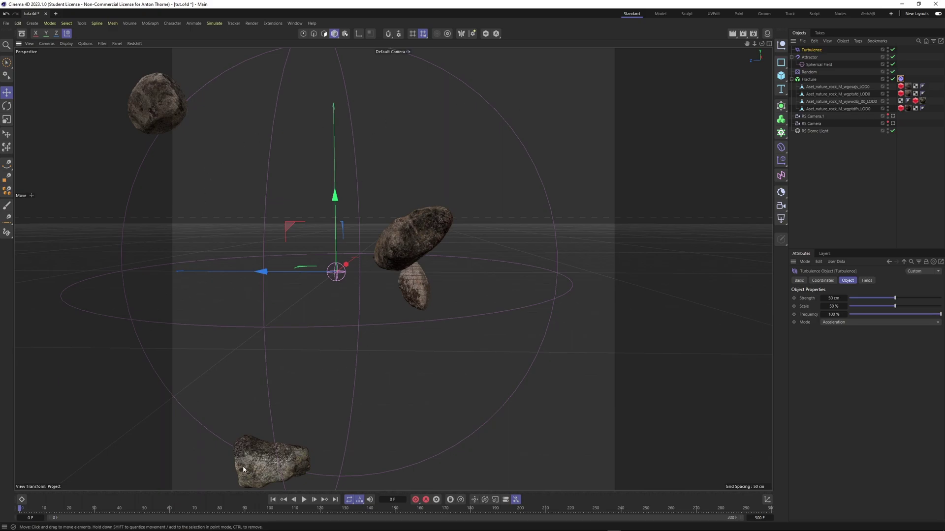
left_click(304, 500)
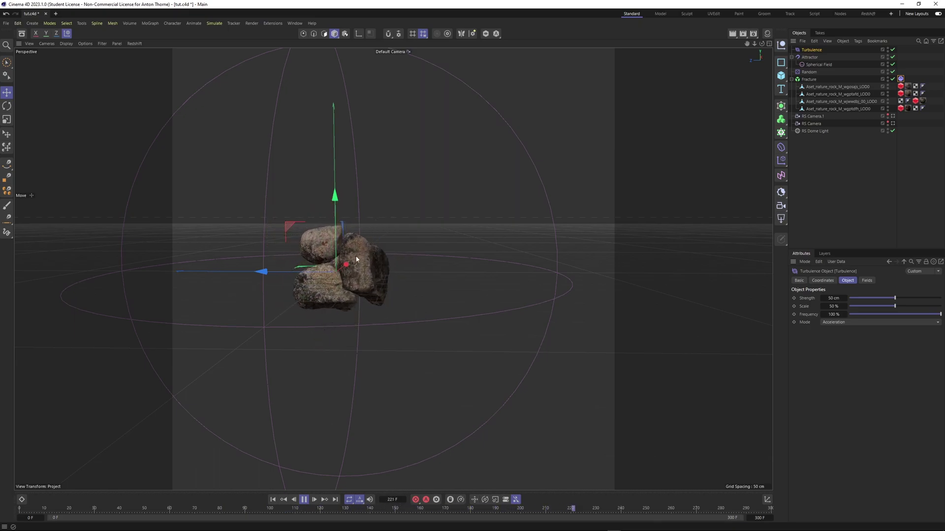
scroll(306, 271, "up", 4)
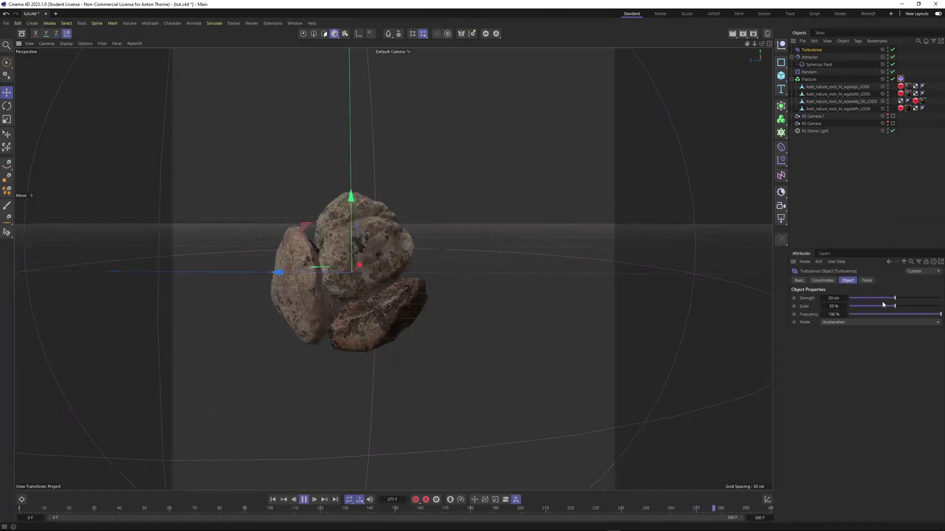
Step: Reduce the Turbulence scale to 10% and watch the rocks' motion from another angle
left_click_drag(829, 306, 839, 352)
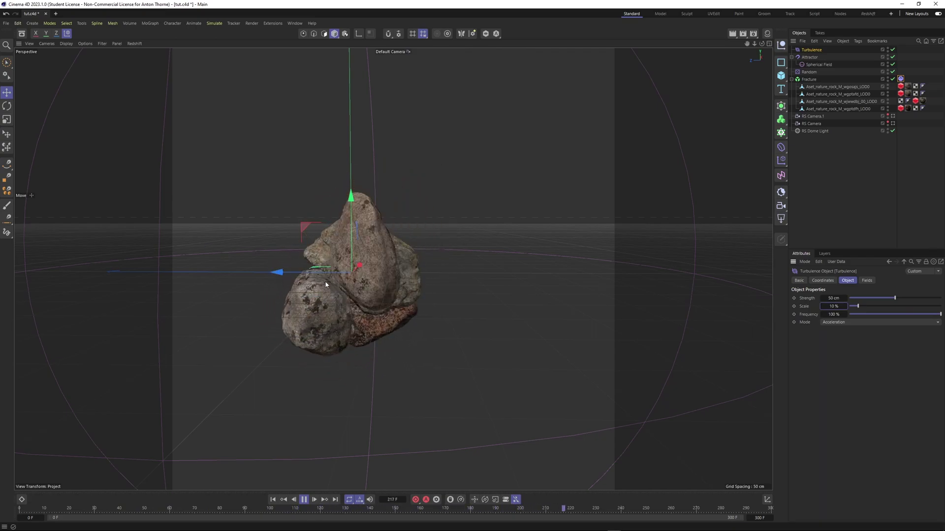
left_click_drag(496, 251, 392, 268, "alt")
middle_click_drag(392, 269, 513, 249, "alt")
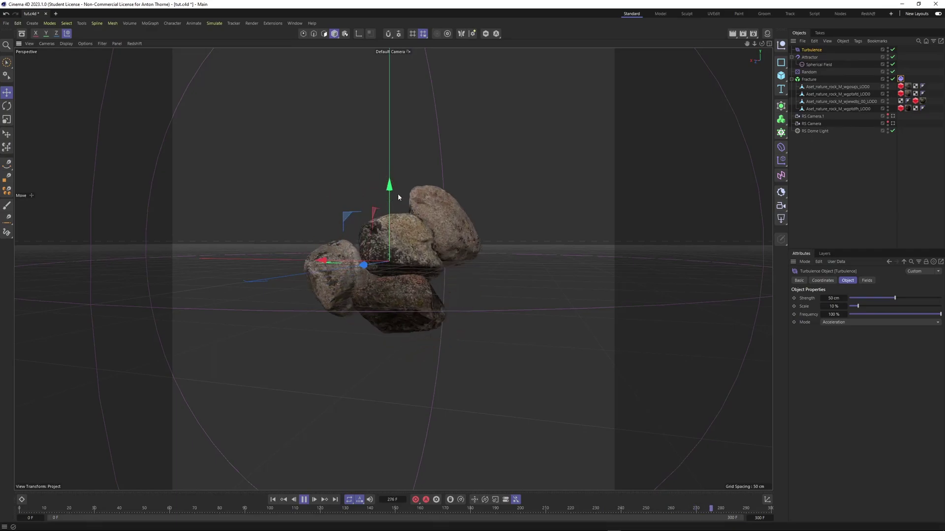
Step: Set the Turbulence scale to 5% and its frequency to 50%
double_click(835, 298)
type("25")
key("Return")
double_click(838, 315)
type("50")
key("Return")
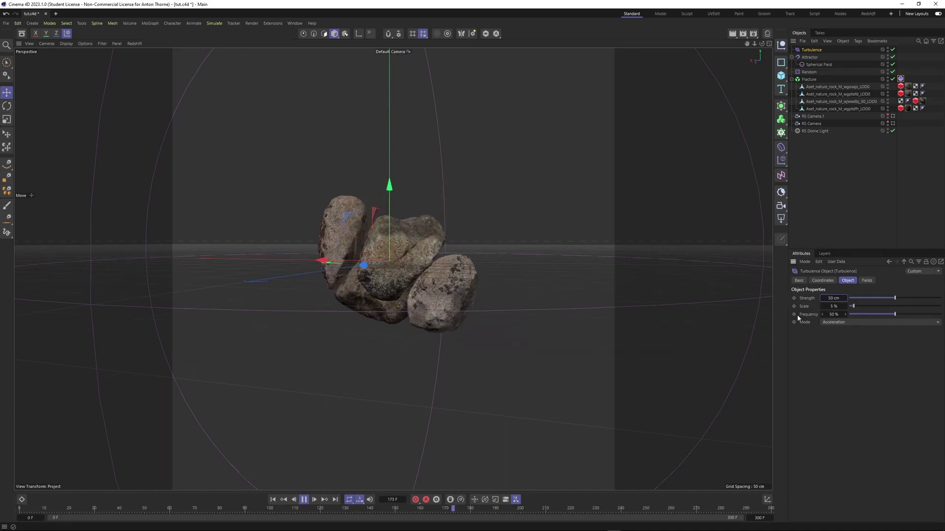
Step: Set the Turbulence strength to 200 cm and inspect the moving rocks from a different viewpoint
type("200")
key("Return")
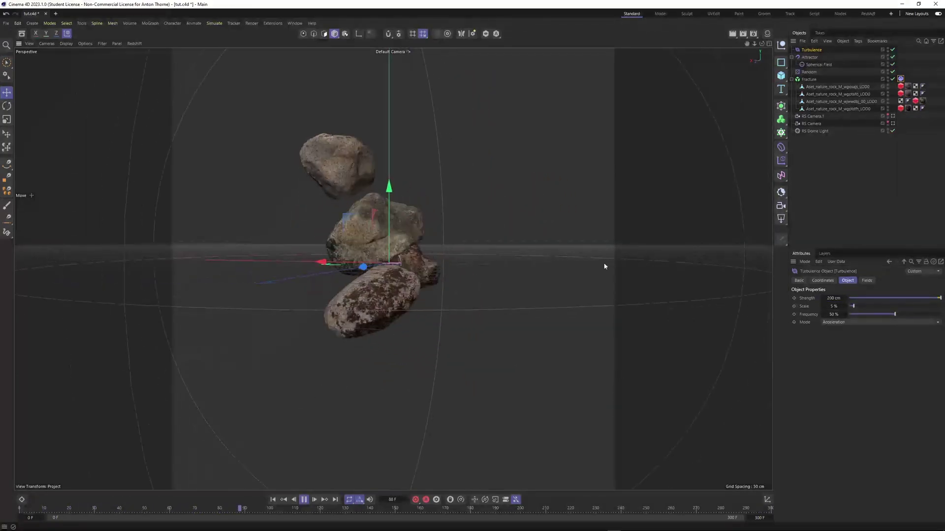
left_click(818, 176)
left_click_drag(393, 269, 477, 305, "alt")
middle_click_drag(394, 269, 434, 269, "alt")
left_click_drag(747, 43, 748, 48)
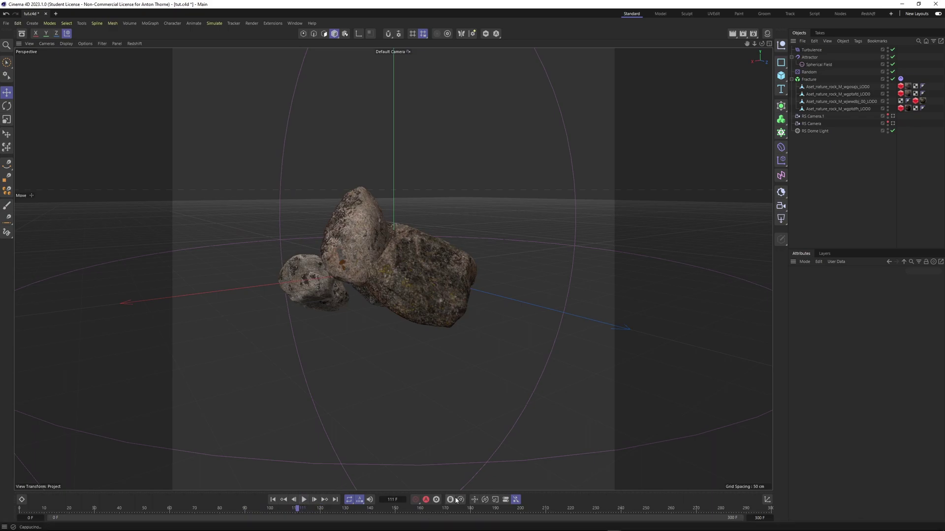
Step: Replay the simulation from frame 0, scrub ahead to about frame 244 and resume playback to review the rocks' motion
left_click_drag(320, 512, 0, 498)
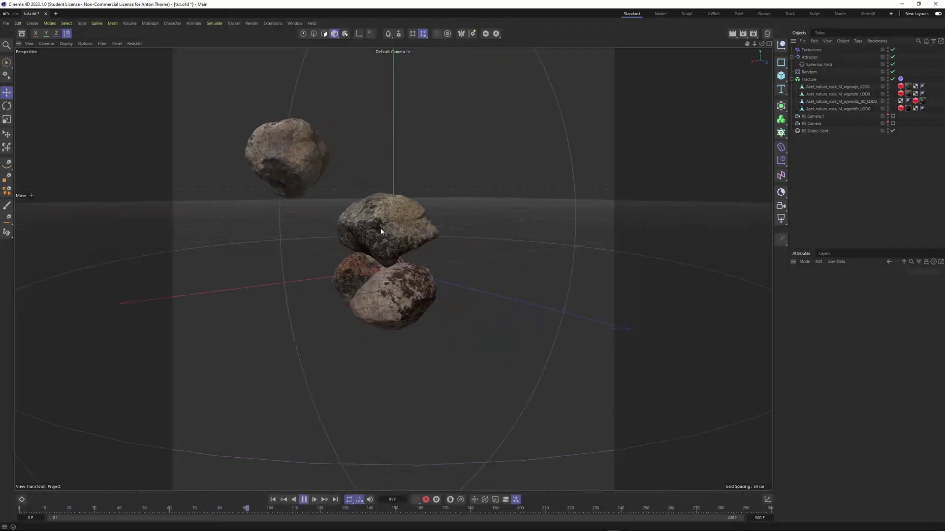
left_click(304, 499)
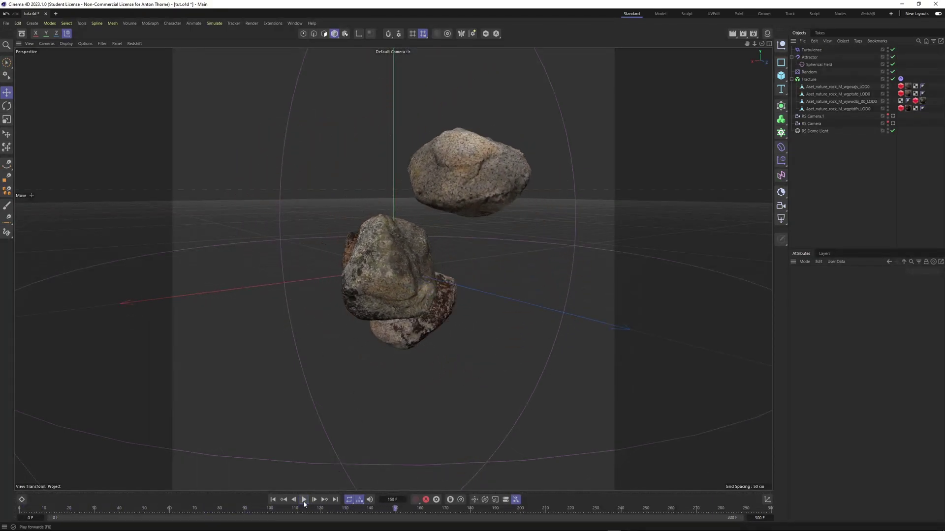
left_click_drag(382, 507, 635, 509)
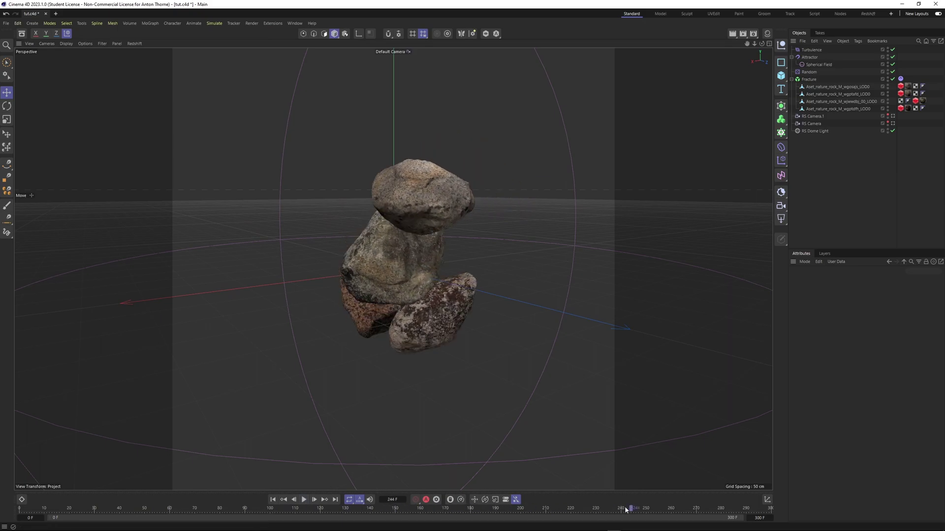
left_click(312, 499)
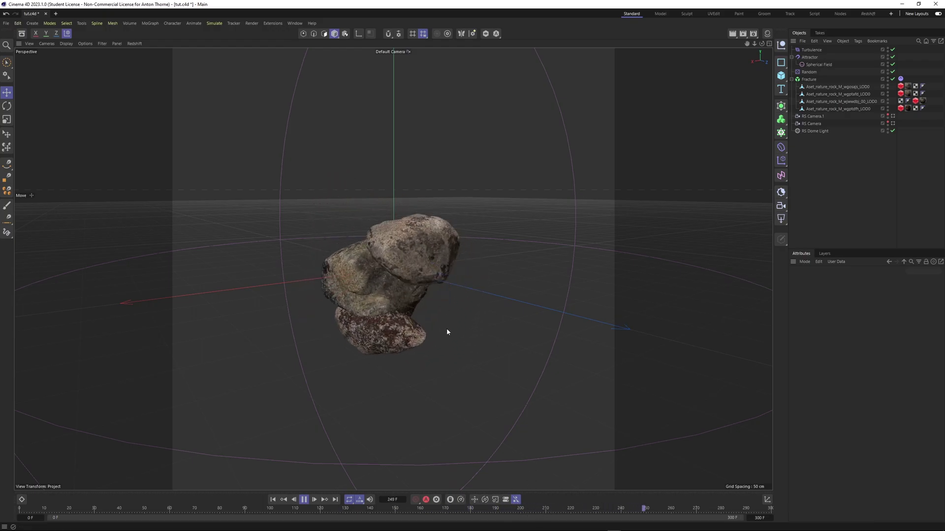
Step: Set the Attractor's strength to 8000 and replay the simulation from frame 0
left_click(306, 502)
left_click_drag(303, 508, 1, 482)
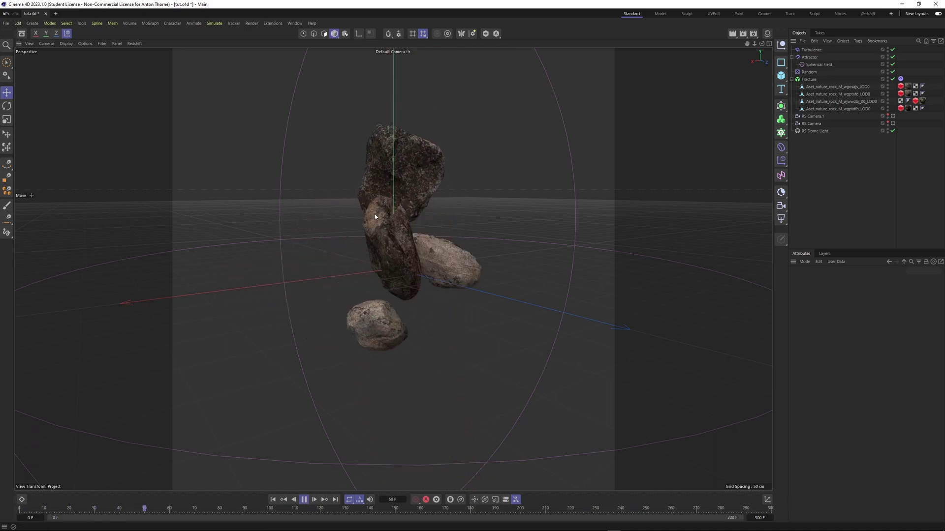
left_click(809, 57)
double_click(840, 298)
type("8000")
key("Return")
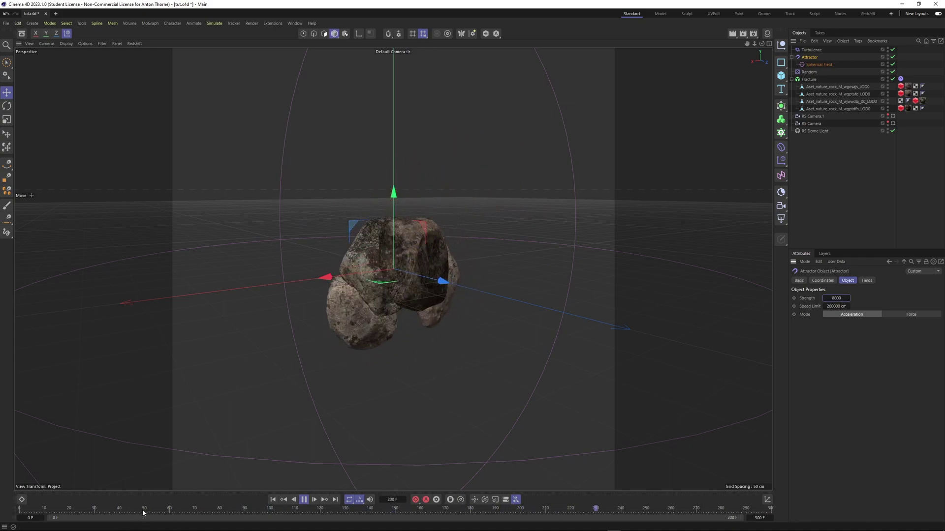
left_click_drag(142, 509, 0, 480)
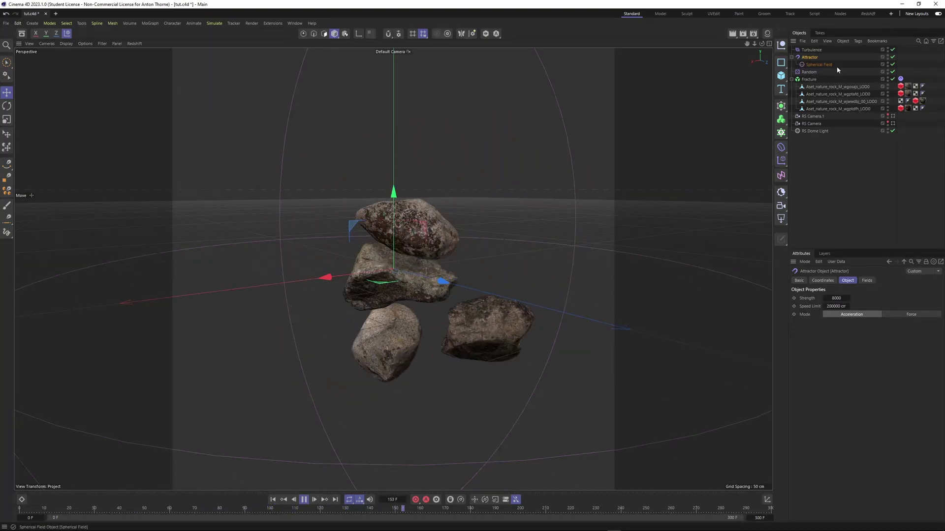
Step: Set the collision friction of the Fracture's Dynamics Body tag to 50% and replay the simulation from the start
left_click(901, 78)
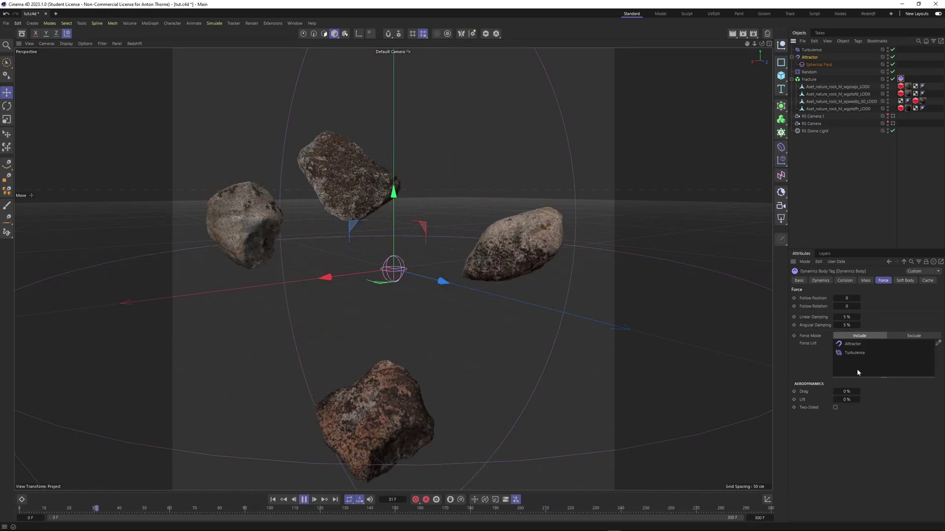
left_click(865, 280)
left_click(845, 280)
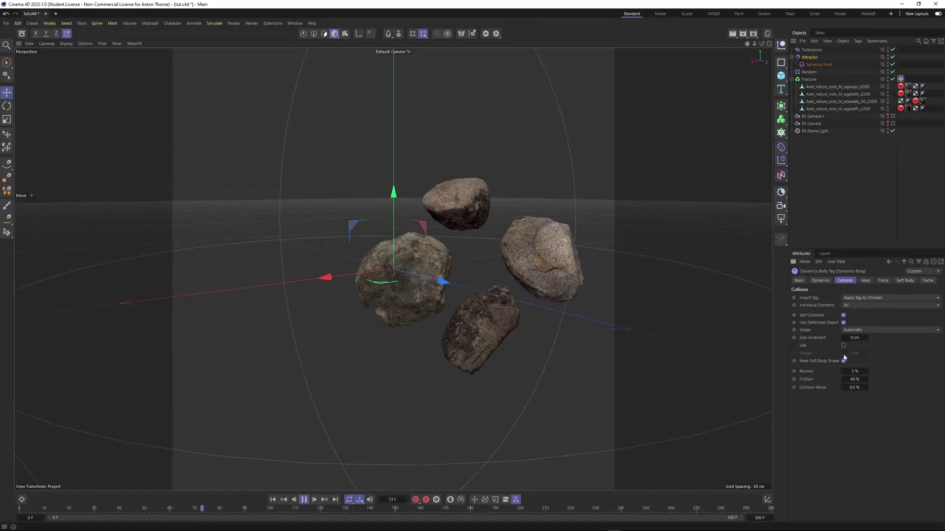
left_click(854, 379)
type("50")
key("Return")
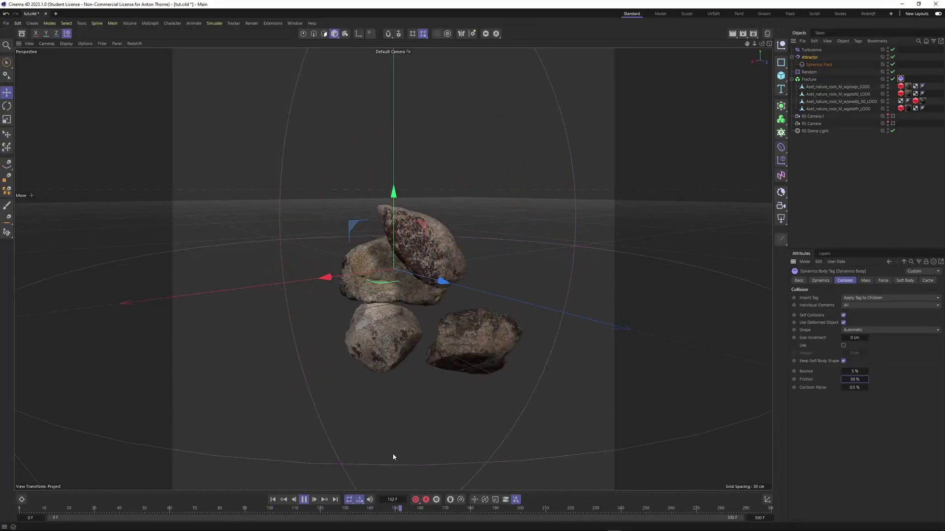
left_click(219, 507)
key("shift+f")
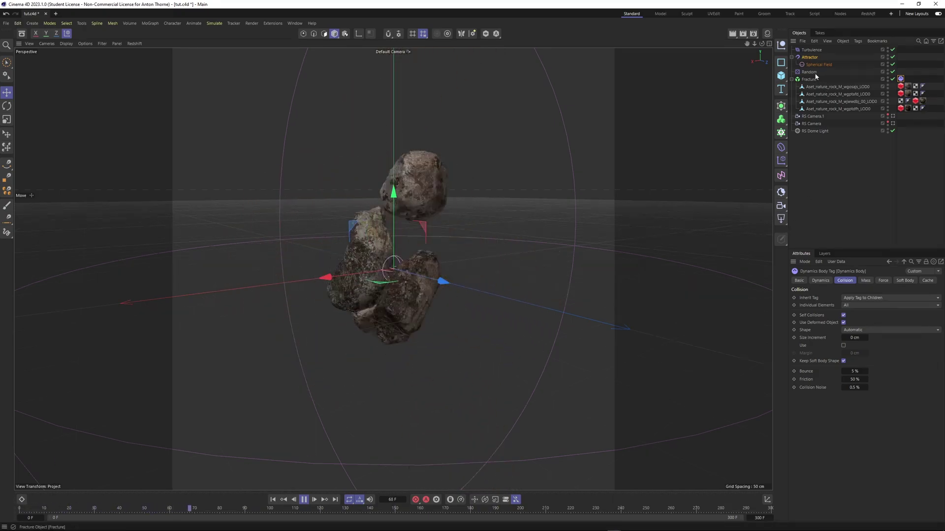
Step: Set the Attractor's strength to 6000, try its Force mode, return it to Acceleration and replay from the start
left_click(810, 57)
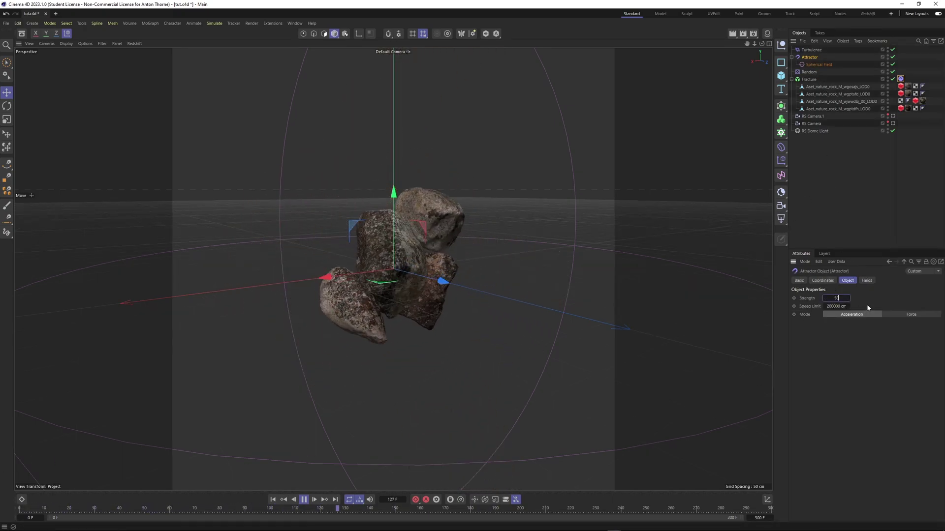
left_click_drag(819, 295, 878, 300)
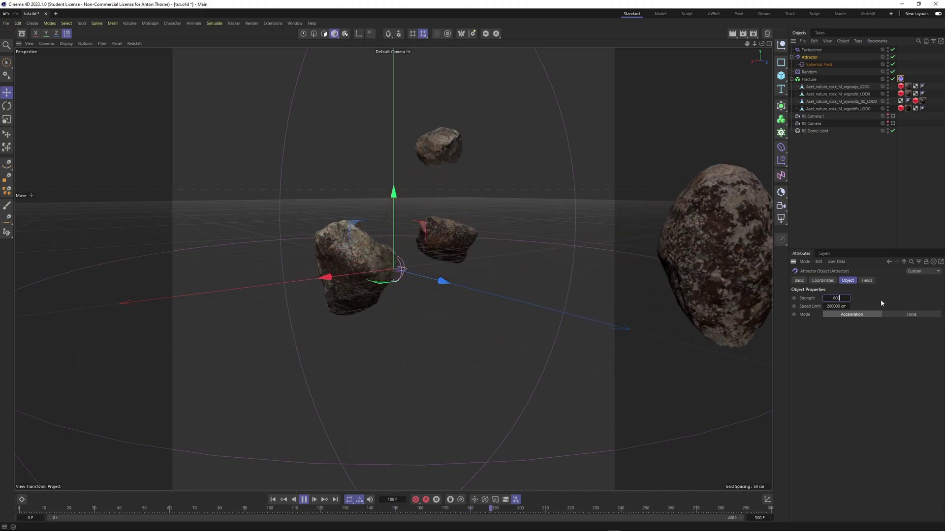
left_click(909, 314)
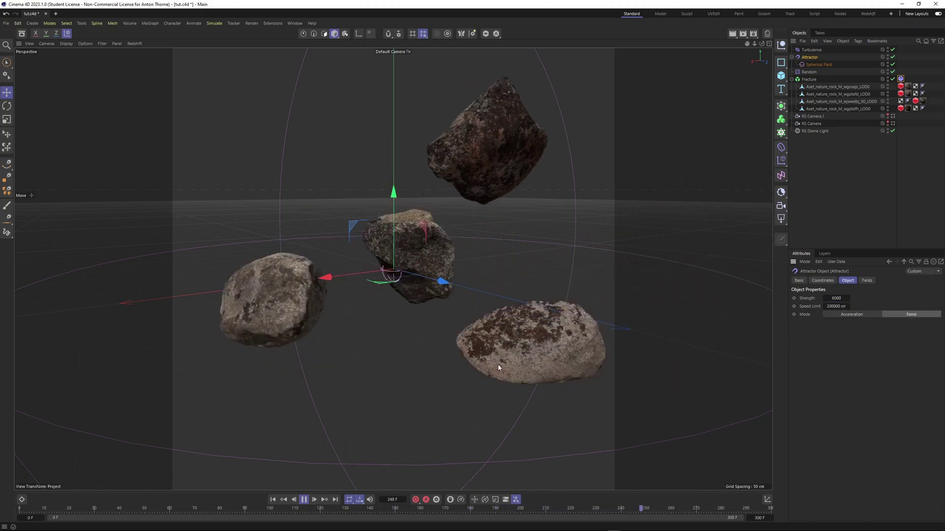
left_click(195, 510)
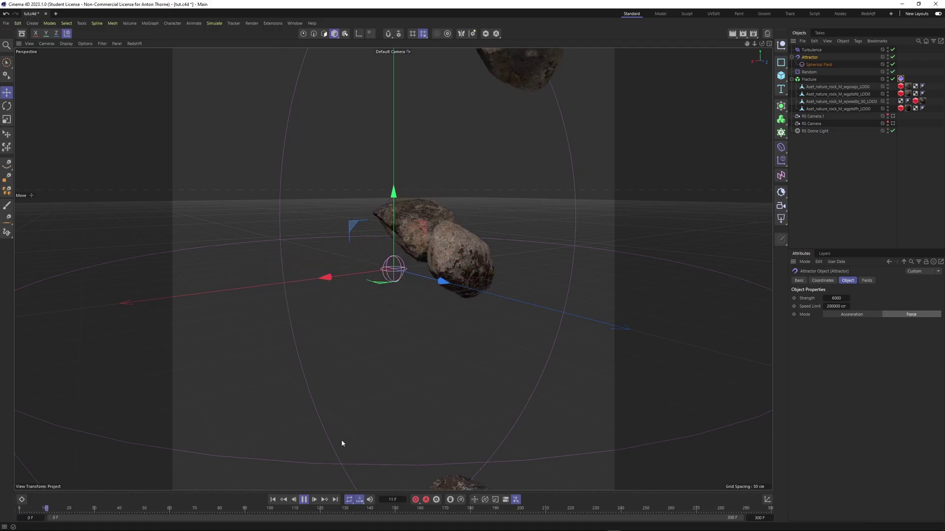
left_click(855, 315)
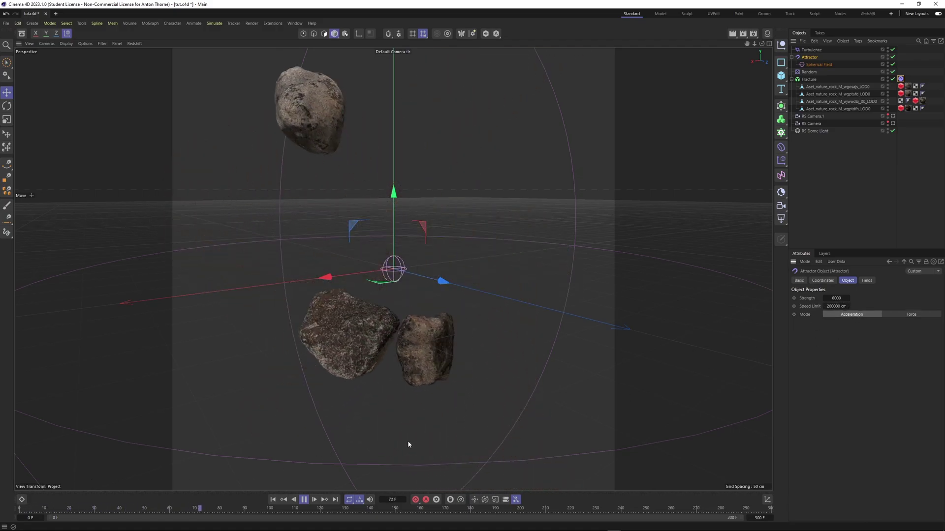
left_click(273, 500)
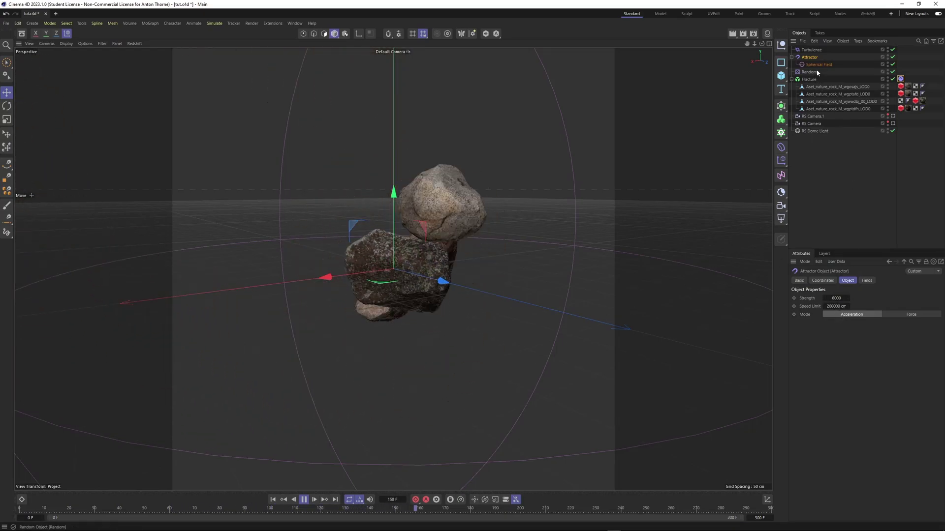
Step: Try a higher friction on the Fracture's Dynamics Body tag, then set friction to 50% and bounce to 0%
left_click(901, 78)
type("80")
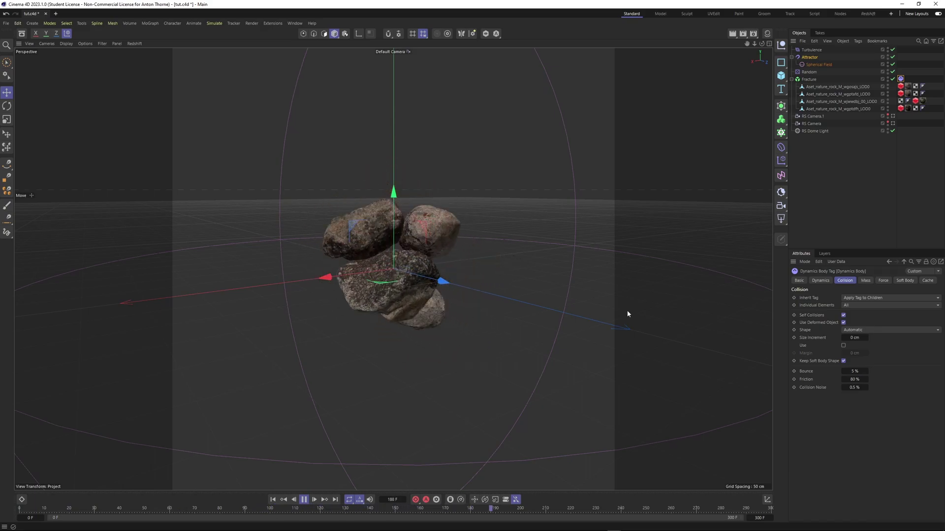
type("50")
key("Return")
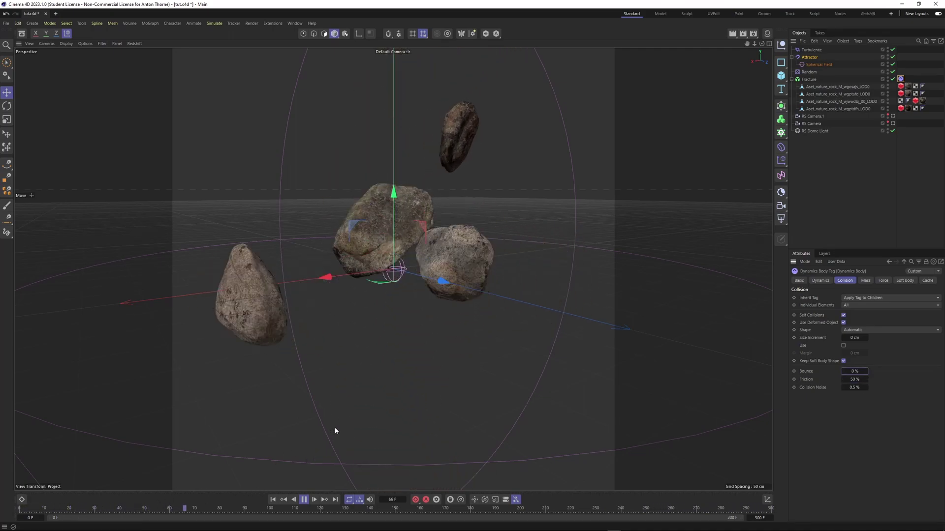
Step: Set the Turbulence strength to 100 cm and its scale to 10%
left_click(811, 50)
type("50")
key("Return")
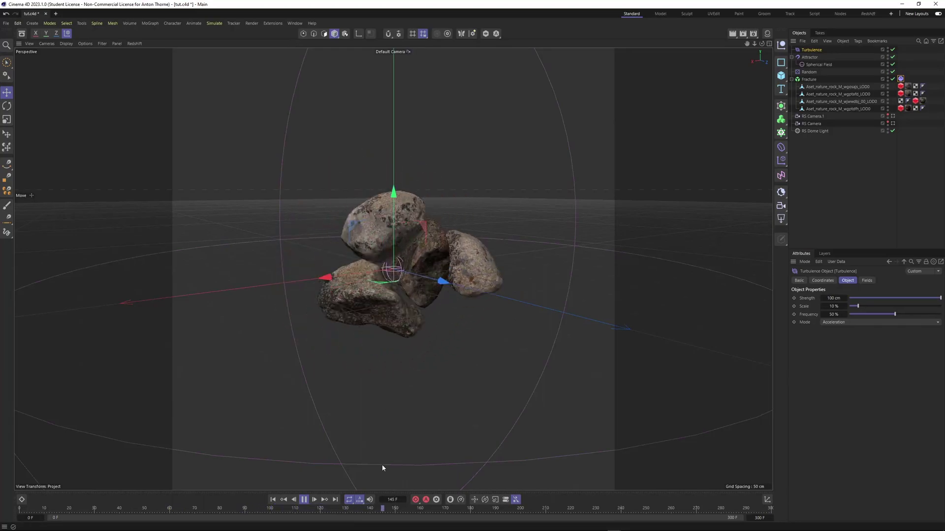
Step: Rewind to frame 0, replay the simulation in a wider view and pause it around frame 65
key("space")
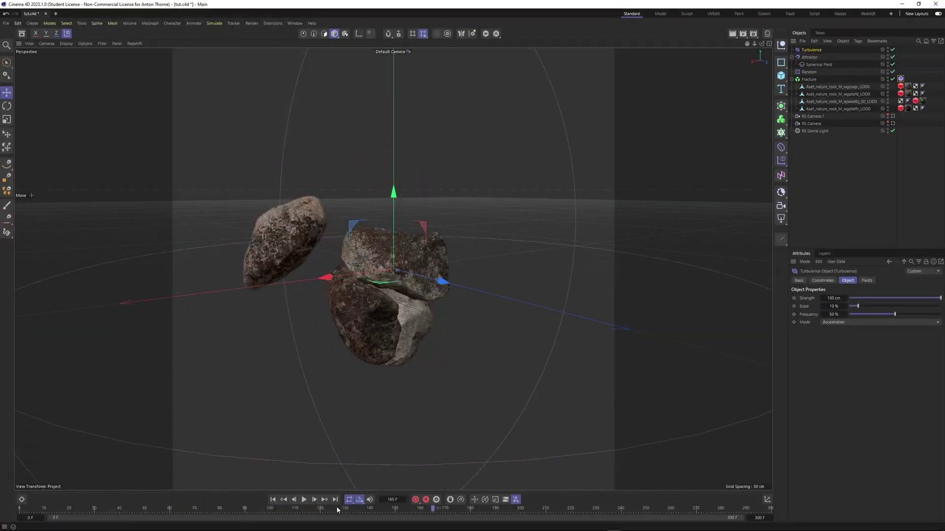
key("shift+f")
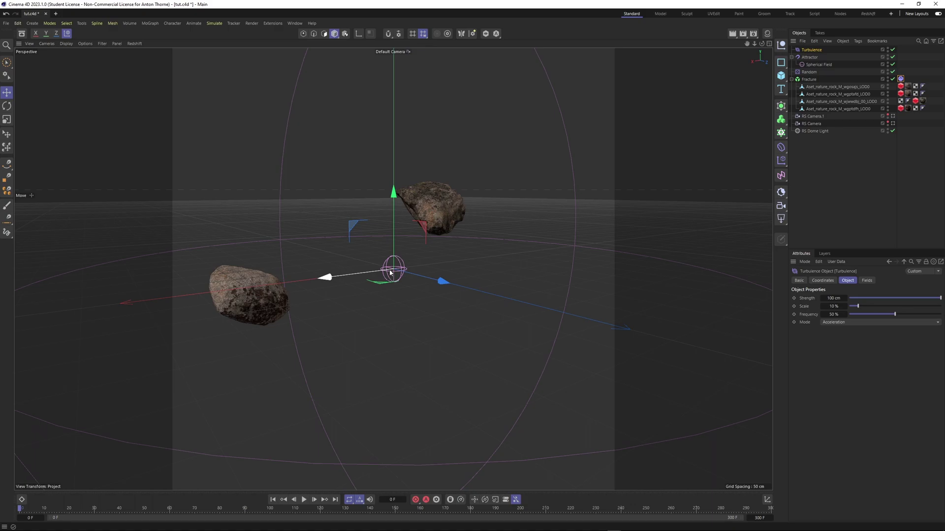
scroll(389, 285, "down", 3)
left_click(304, 500)
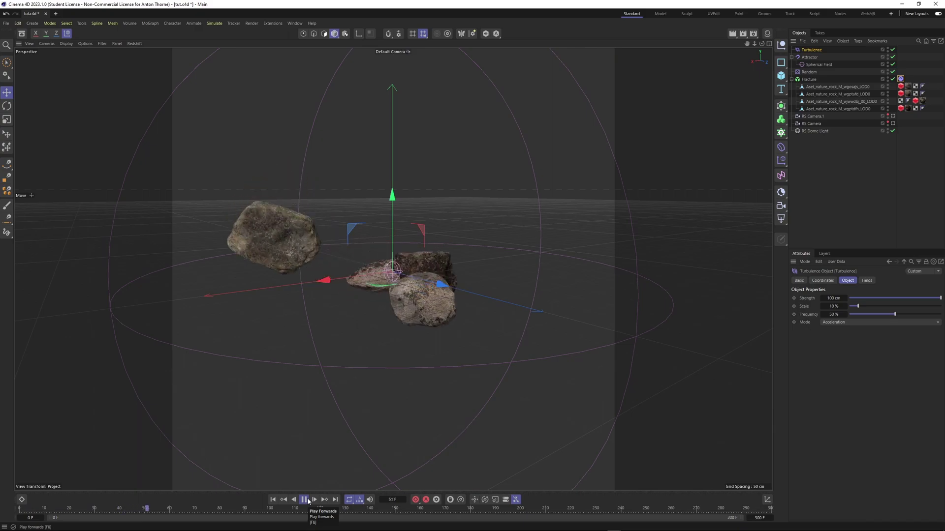
left_click(305, 500)
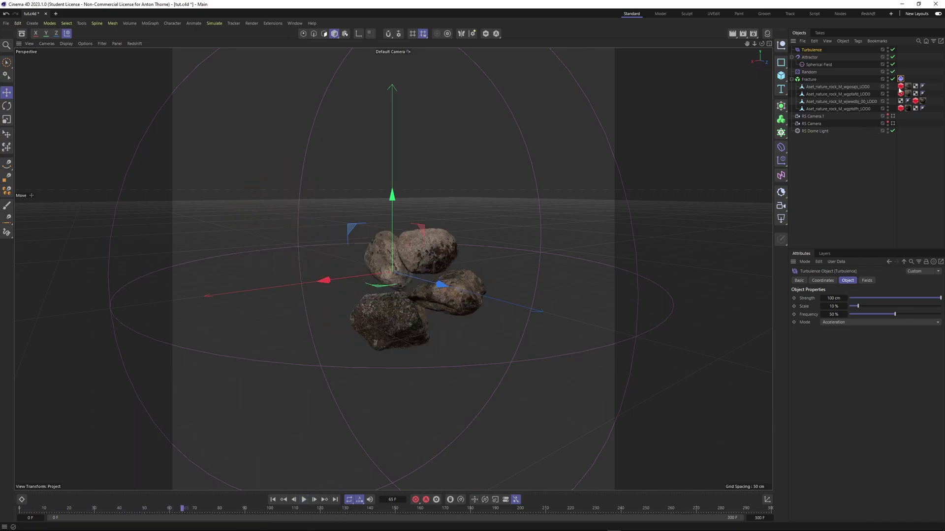
Step: Set the Turbulence strength to 200 cm and its scale to 50%, and replay the simulation from frame 0
left_click(809, 57)
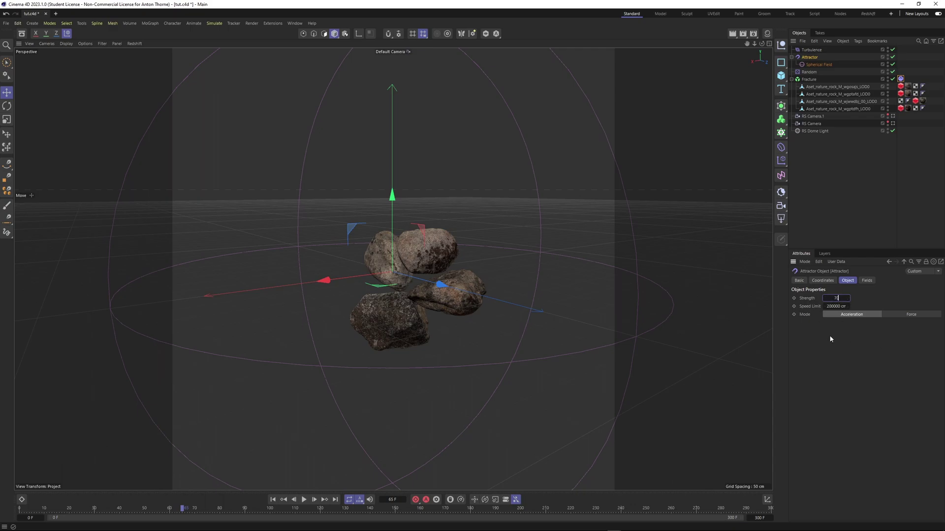
key("Up")
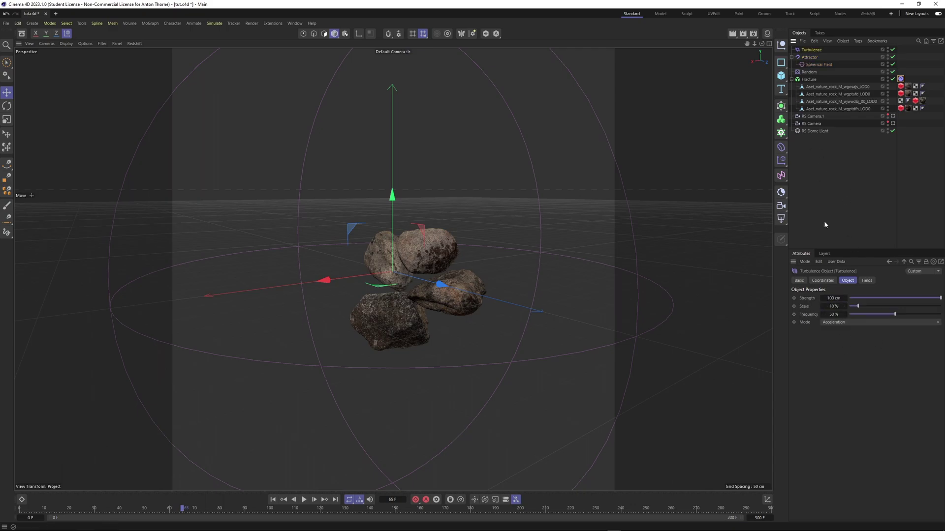
double_click(835, 300)
type("50")
key("Return")
double_click(834, 299)
type("2")
double_click(833, 306)
type("50")
key("Return")
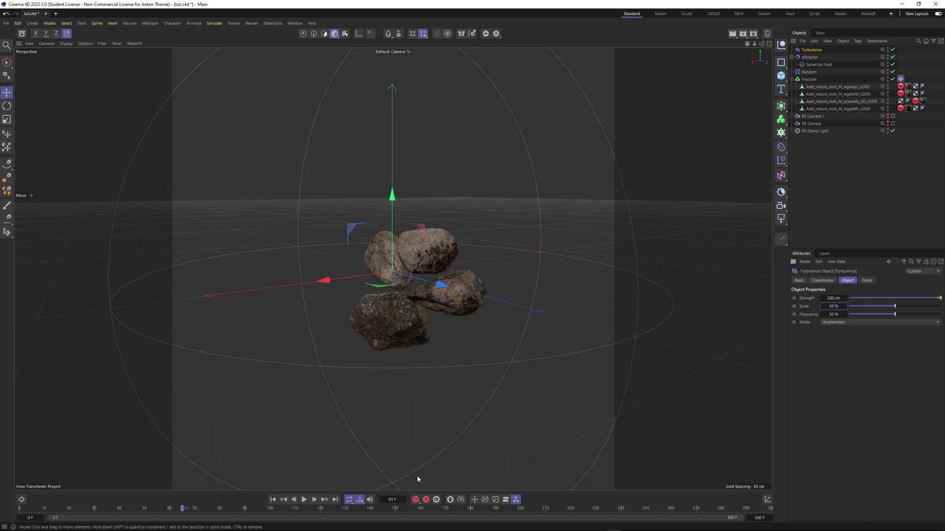
left_click_drag(225, 512, 18, 512)
left_click(304, 499)
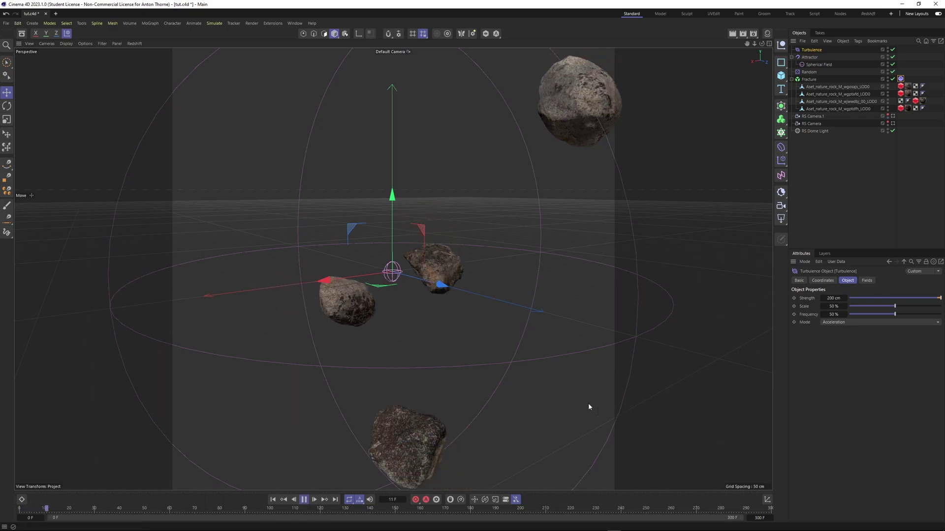
Step: Lower the Turbulence strength to 50 cm and replay the simulation
double_click(833, 299)
type("50")
key("Return")
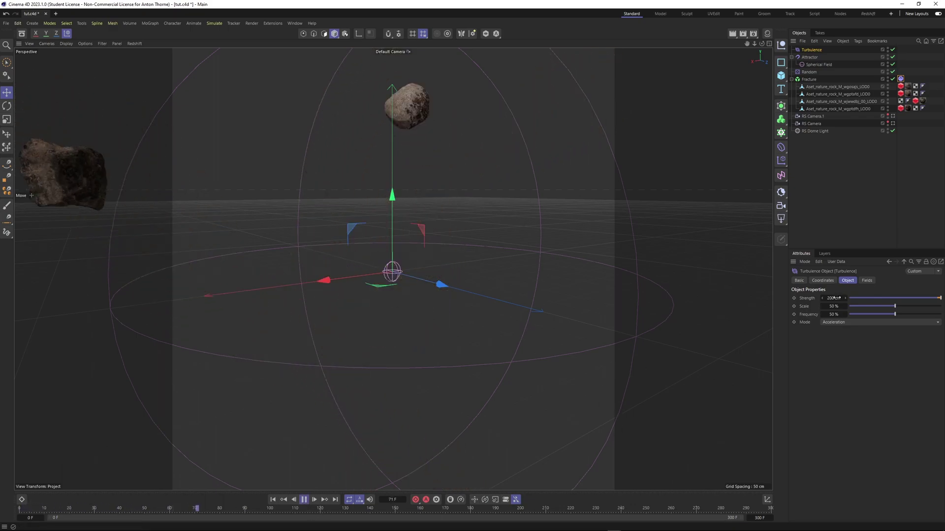
left_click(146, 508)
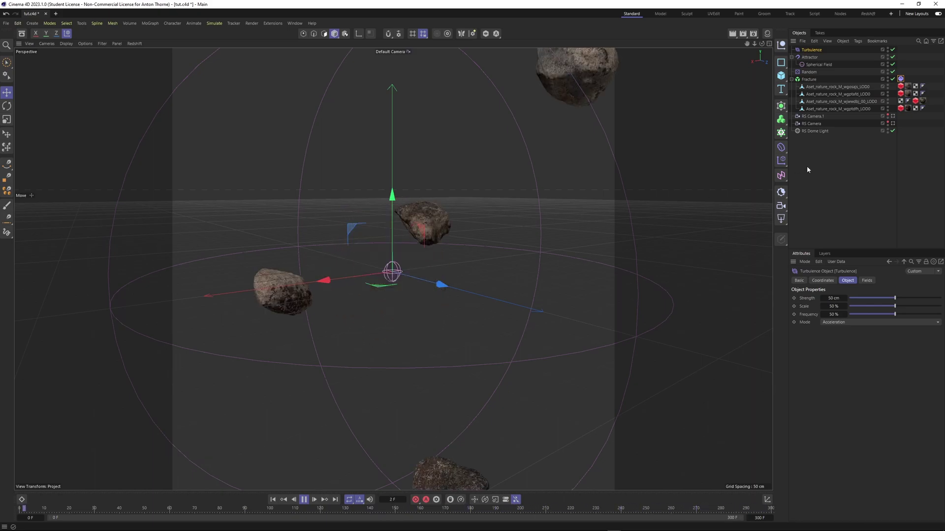
Step: Raise the Attractor's strength to 8000 and watch the rocks up close
left_click(810, 58)
double_click(837, 298)
type("8000")
key("Return")
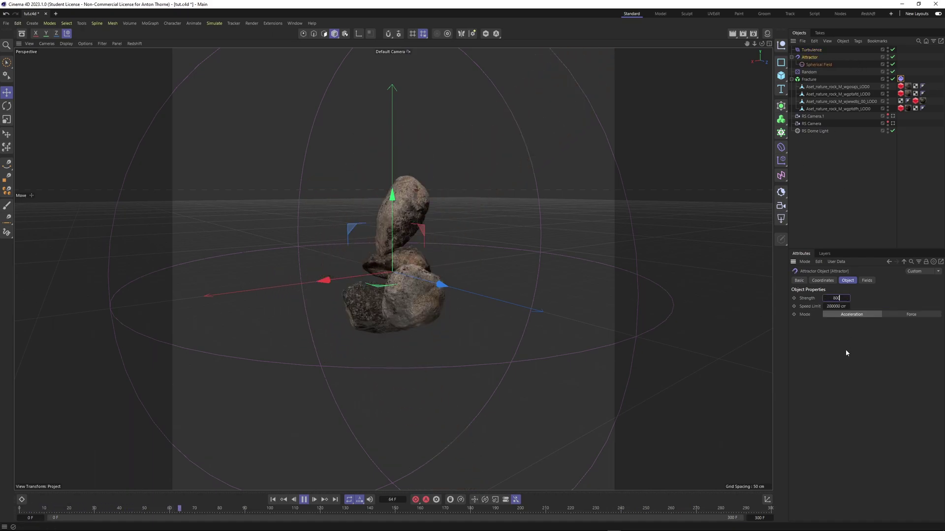
scroll(388, 188, "up", 3)
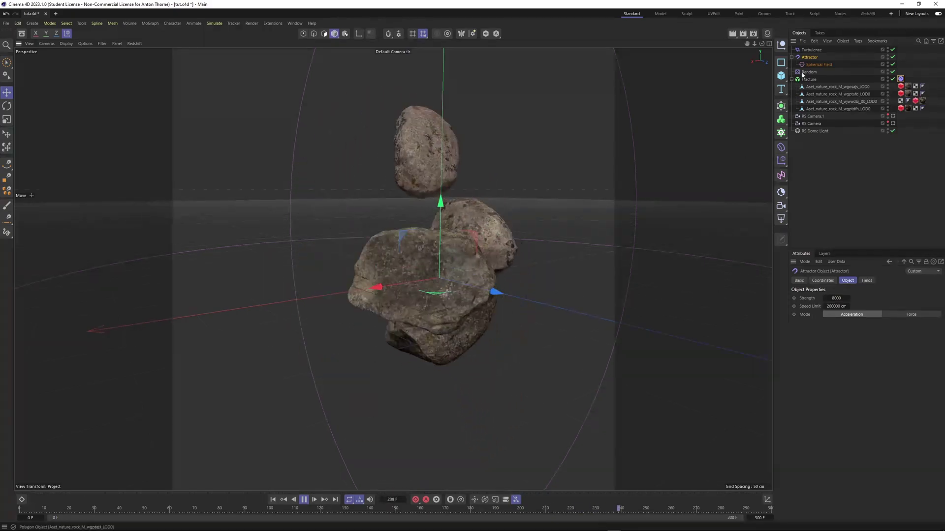
Step: Enlarge the inner sphere of the Attractor's Spherical Field and view the rocks from another angle
left_click(817, 64)
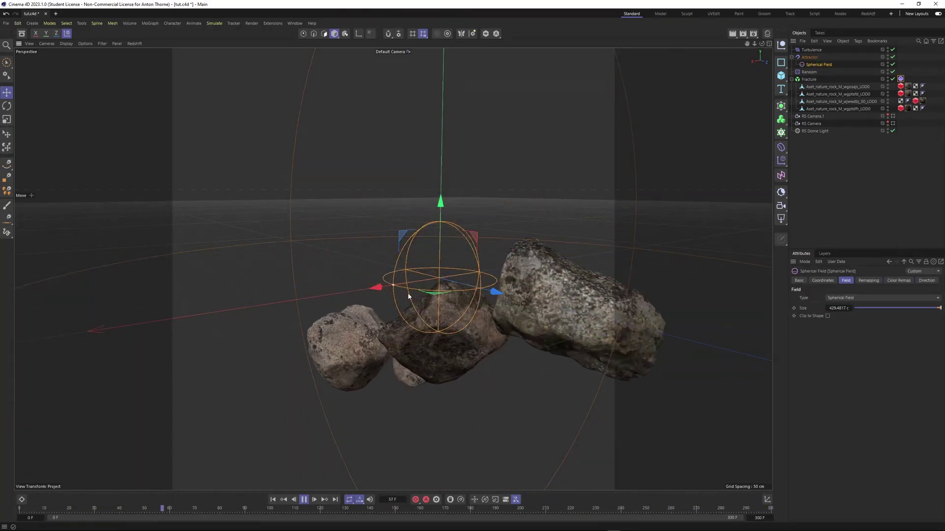
left_click(841, 202)
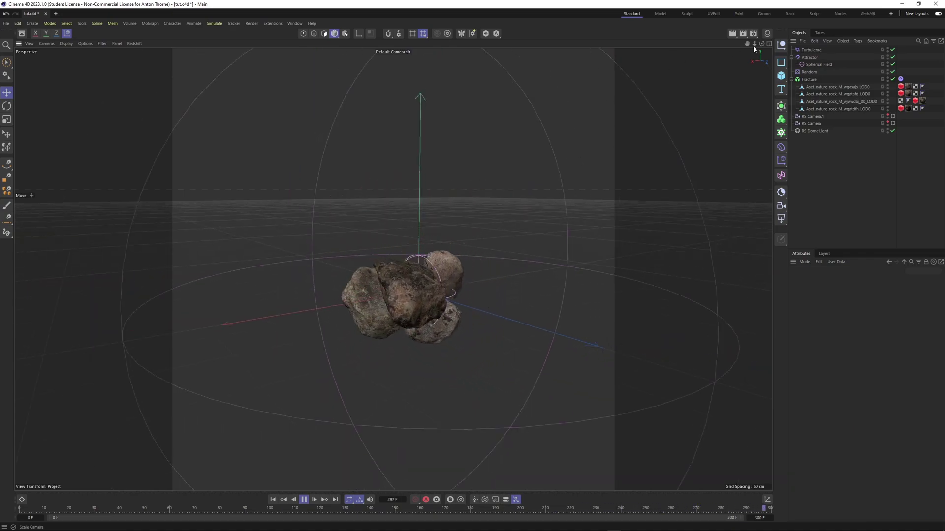
mouse_move(393, 269)
left_mouse_down("alt")
mouse_move(512, 270)
mouse_move(392, 268)
mouse_move(290, 253)
mouse_move(394, 272)
left_mouse_up("alt")
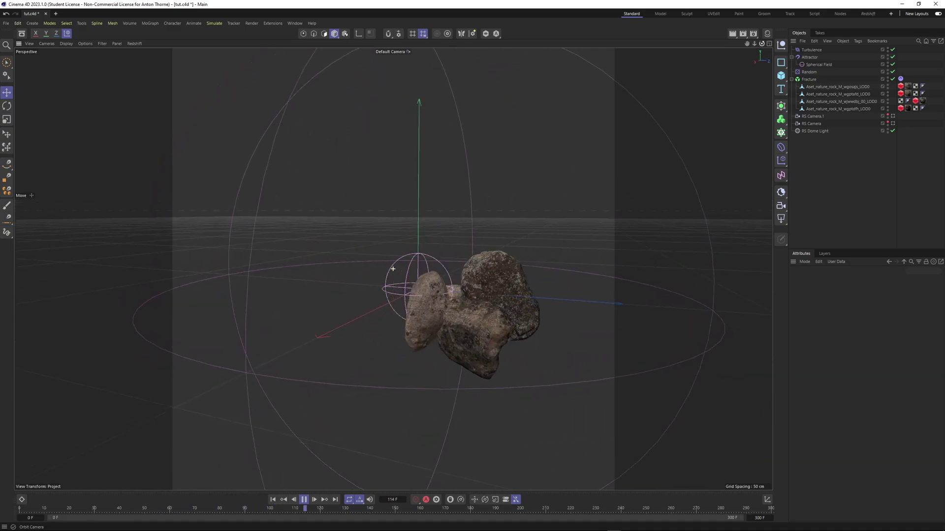
Step: Check the Turbulence settings, replay from frame 0 and pause at frame 162 to inspect the clustered rocks
left_click(811, 49)
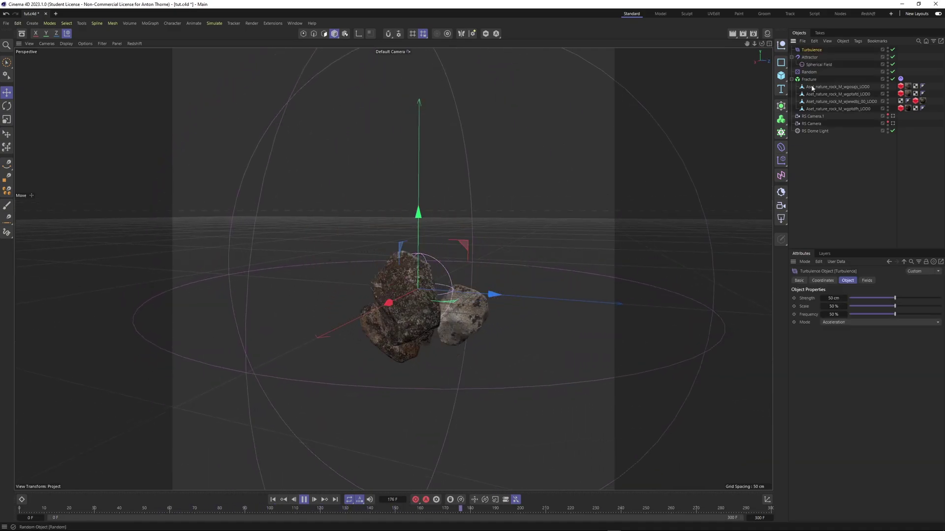
left_click_drag(224, 509, 1, 497)
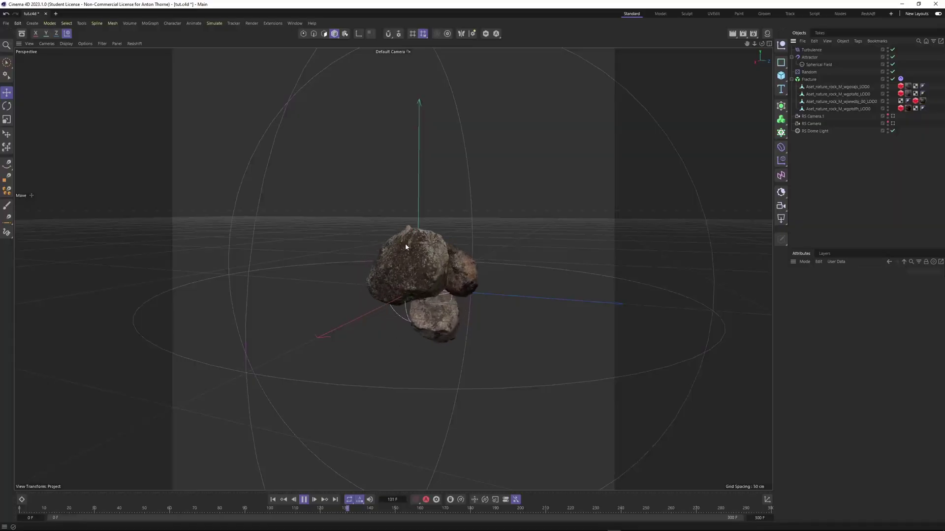
key("F8")
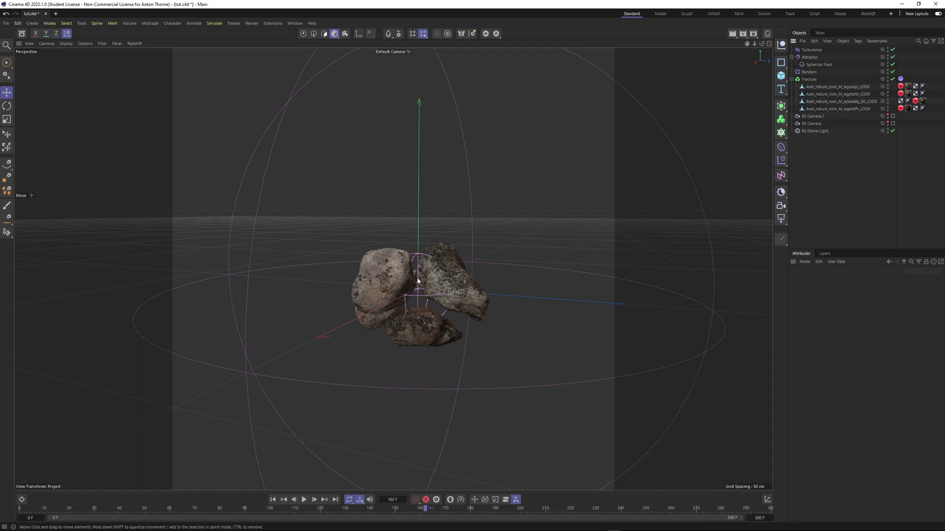
scroll(359, 285, "up", 5)
scroll(382, 279, "down", 5)
scroll(415, 286, "up", 5)
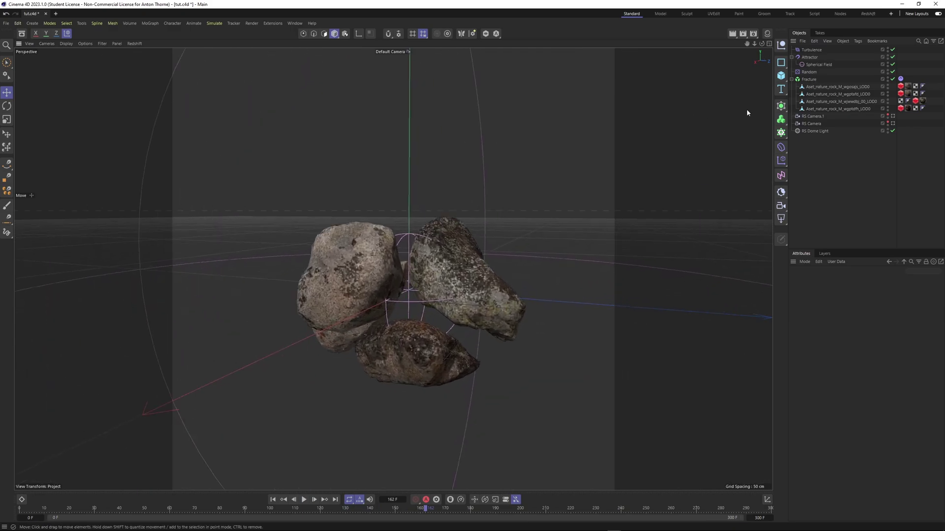
Step: Bake all dynamics into the cache from the Fracture object's Dynamics Body tag
left_click(901, 79)
left_click(927, 281)
left_click(889, 313)
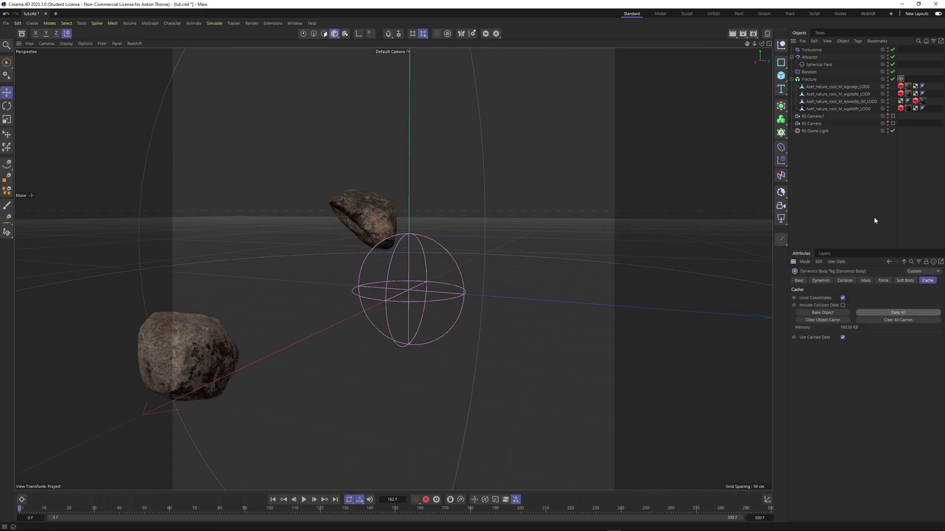
left_click(822, 149)
Step: Group the Turbulence, Attractor and Random objects under a null and hide the group
left_click(791, 57)
left_click(809, 64)
left_click(812, 49, "shift")
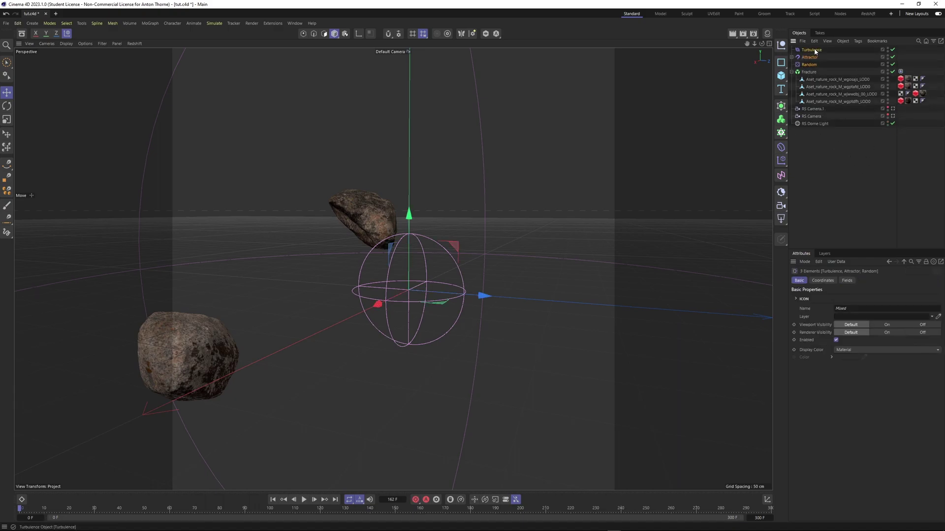
key("alt+g")
left_click(832, 134)
double_click(888, 49)
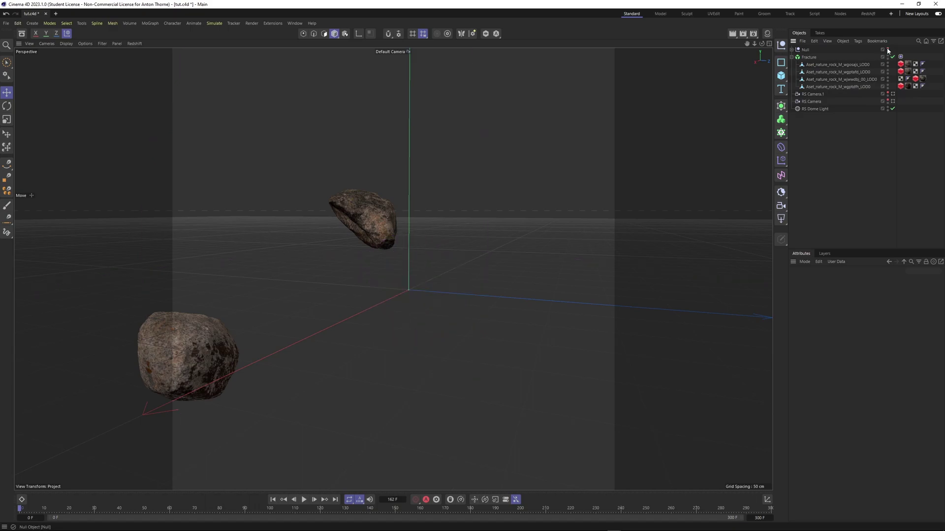
Step: Play the baked rock simulation, check the Fracture's cache settings and pause at frame 119
left_click(303, 499)
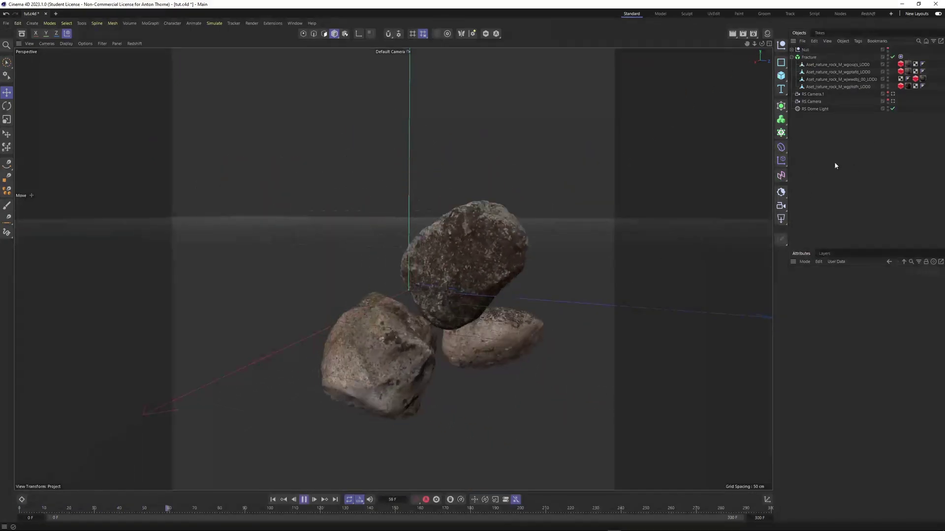
left_click(901, 57)
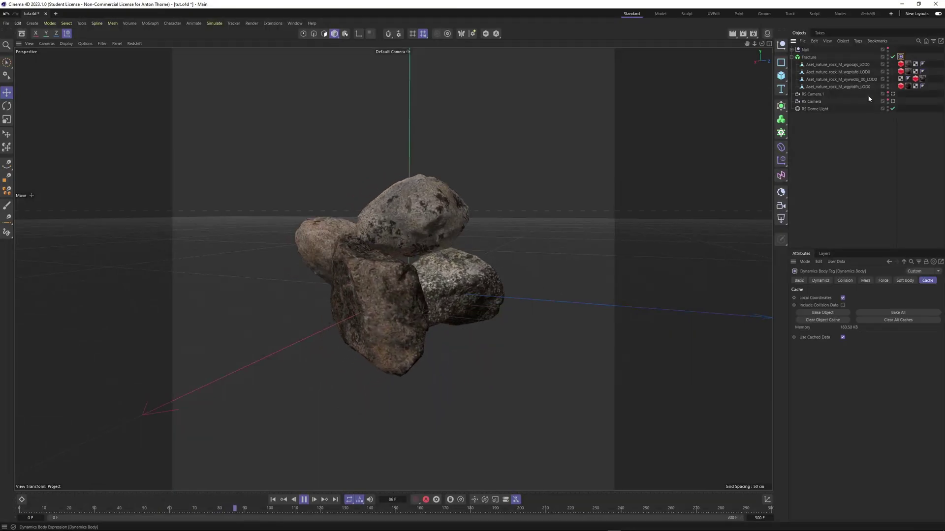
left_click(304, 500)
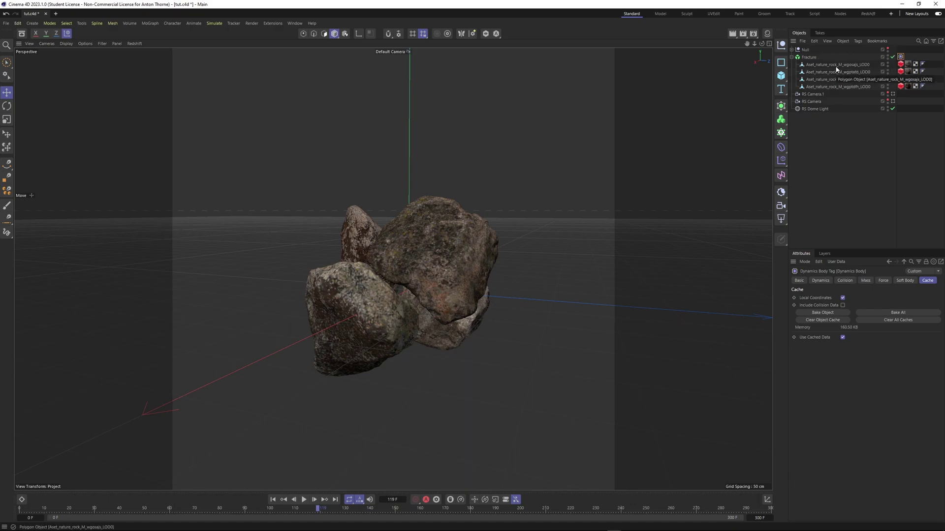
Step: Return to frame 0 and examine how the four rocks are spread out in the perspective and orthographic views
left_click(797, 190)
scroll(460, 278, "down", 4)
scroll(392, 298, "down", 4)
scroll(402, 290, "up", 5)
scroll(383, 303, "down", 4)
key("shift+f")
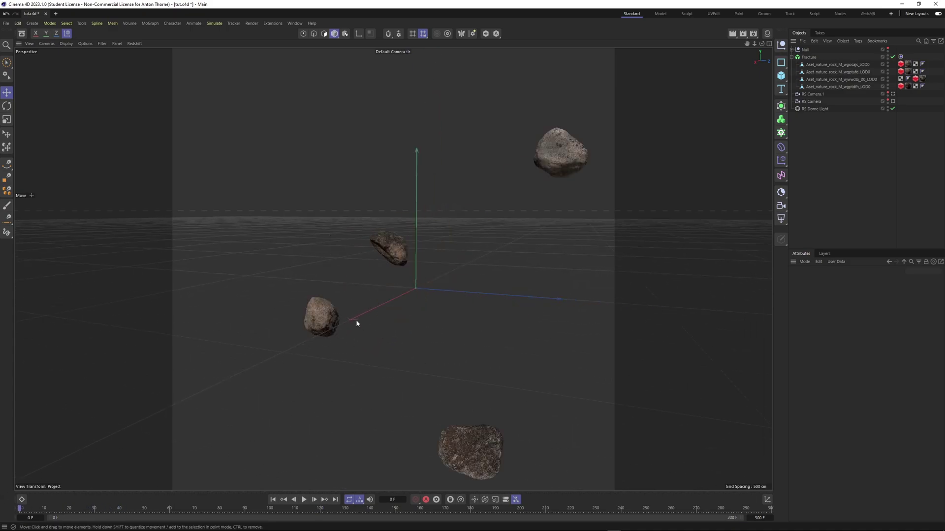
left_click(769, 43)
scroll(594, 340, "down", 2)
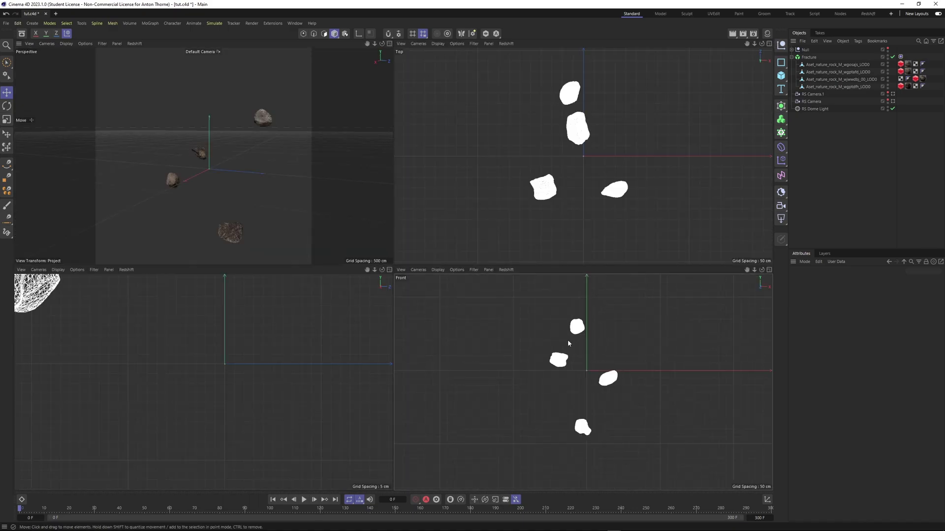
left_click(390, 43)
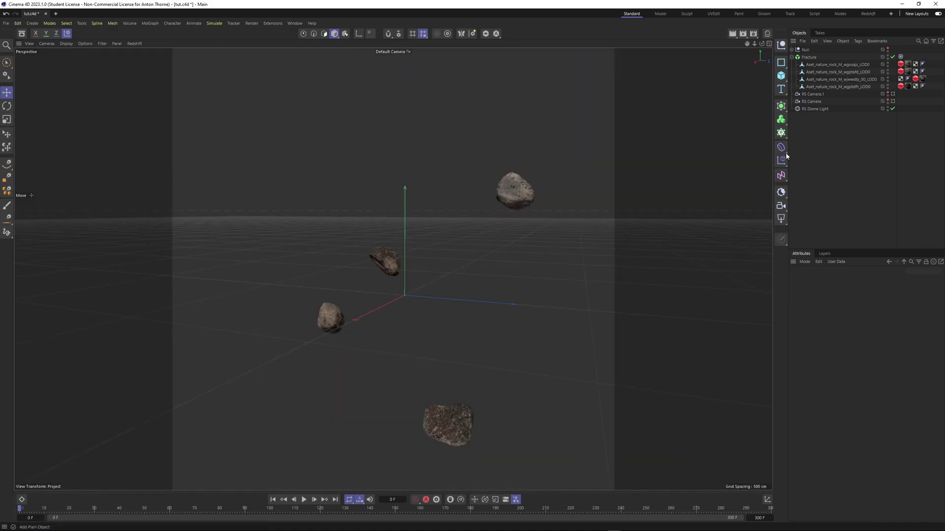
Step: Add a sphere at the scene origin and switch the perspective view to a wireframe line display
left_click_drag(781, 78, 862, 115)
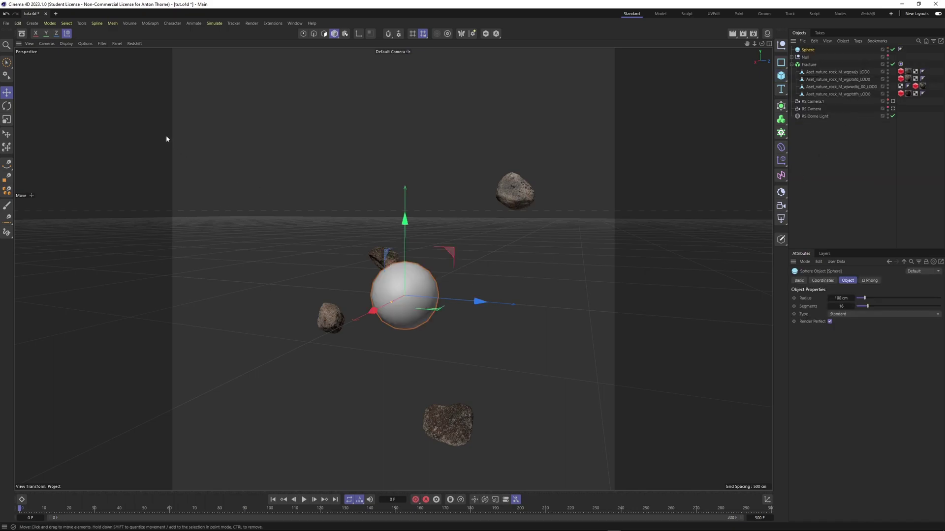
left_click(66, 43)
left_click(81, 116)
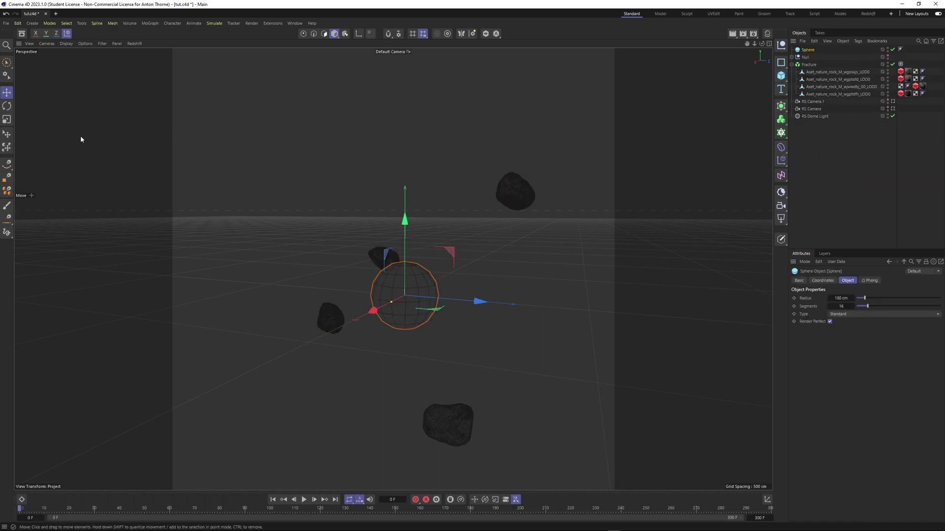
Step: Scale the sphere up to a radius of about 555 cm so it encloses all four rocks, checking it in four views
key("t")
left_click(6, 119)
left_click_drag(480, 301, 768, 324)
left_click_drag(762, 44, 606, 69)
scroll(556, 222, "down", 3)
scroll(582, 369, "down", 5)
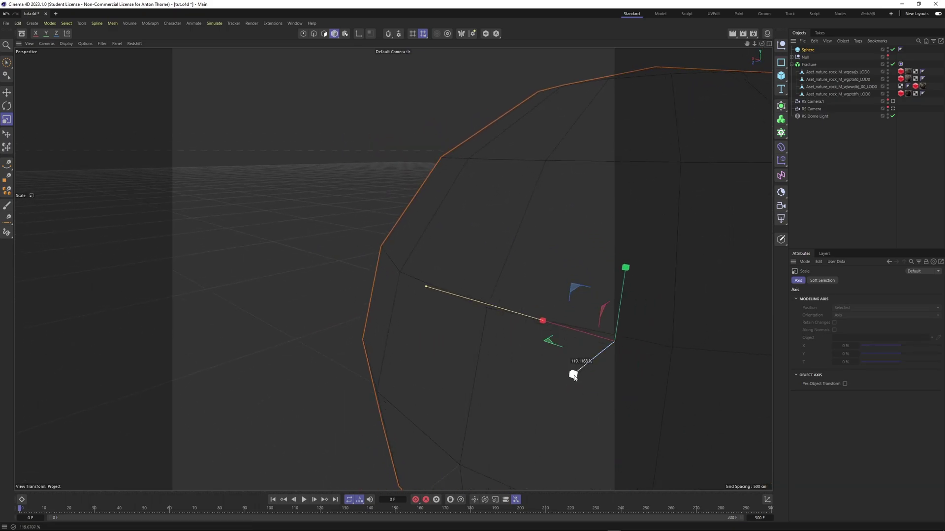
scroll(498, 209, "down", 3)
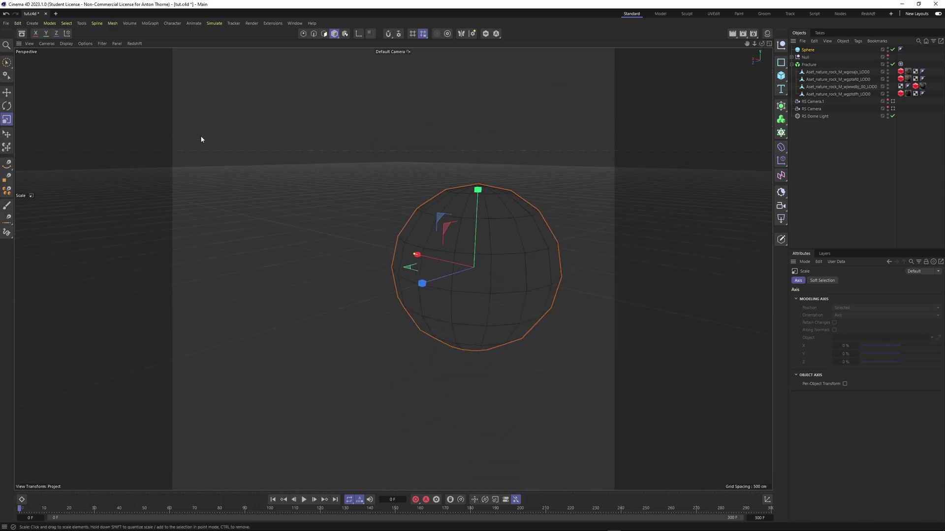
left_click(7, 93)
left_click(769, 44)
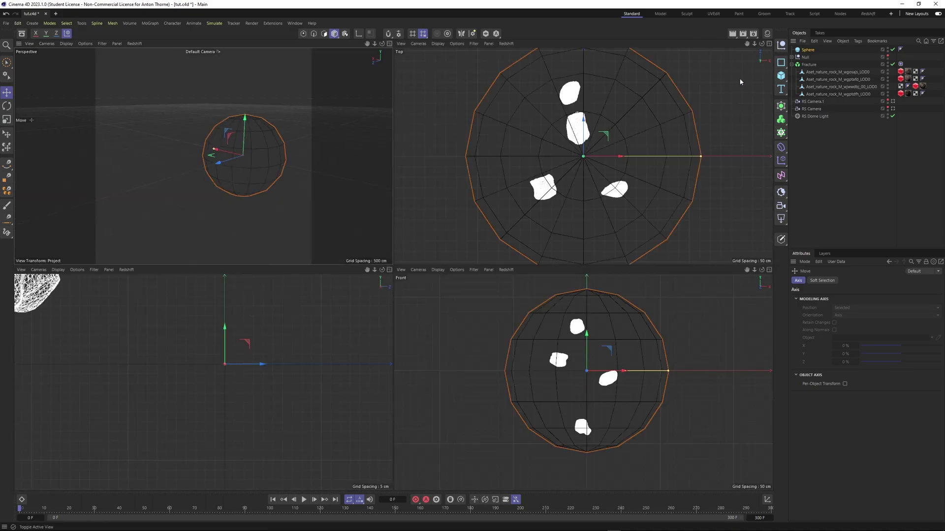
Step: Change the sphere's type from Standard to Icosahedron
left_click(807, 50)
left_click(856, 314)
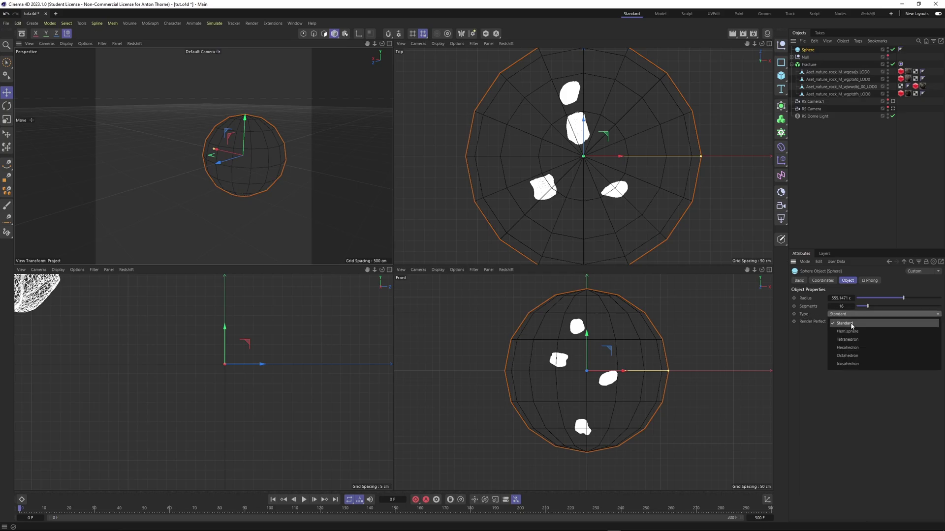
left_click(844, 358)
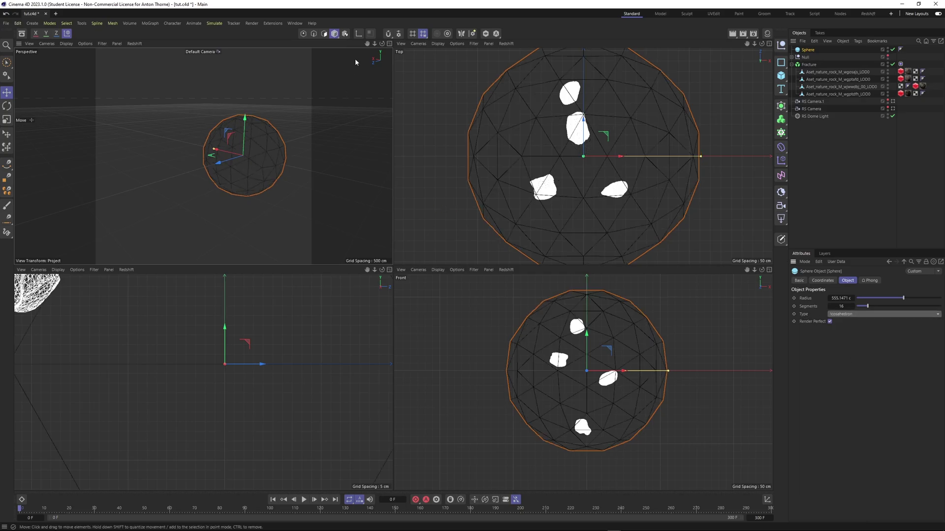
left_click(390, 44)
Step: Increase the sphere's segments to 100 and look over its denser mesh
scroll(483, 252, "up", 3)
left_click_drag(867, 306, 910, 313)
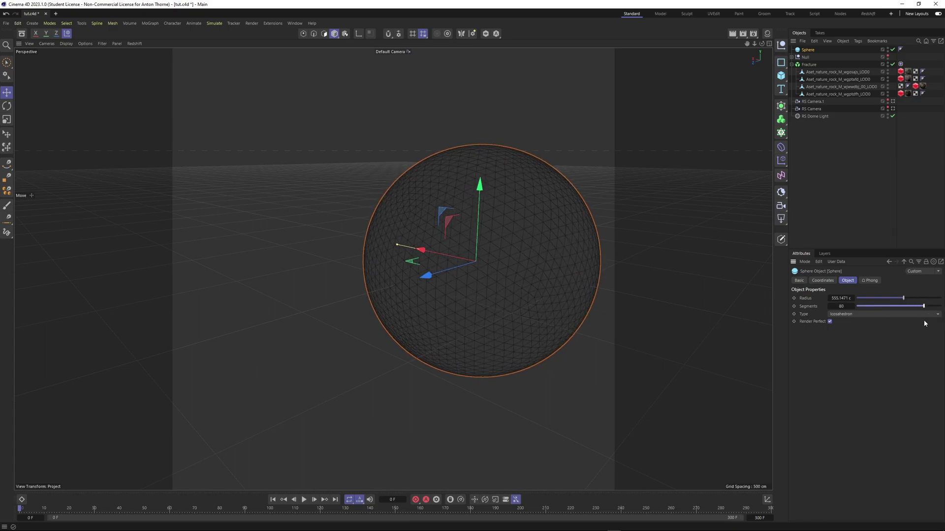
left_click_drag(924, 323, 941, 323)
scroll(448, 241, "up", 2)
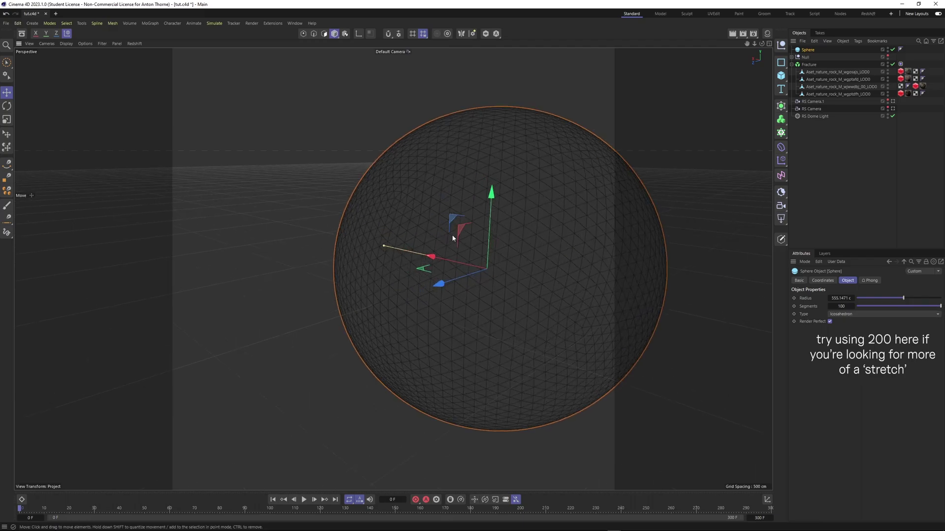
mouse_move(761, 43)
left_mouse_down()
mouse_move(699, 41)
mouse_move(777, 35)
left_mouse_up()
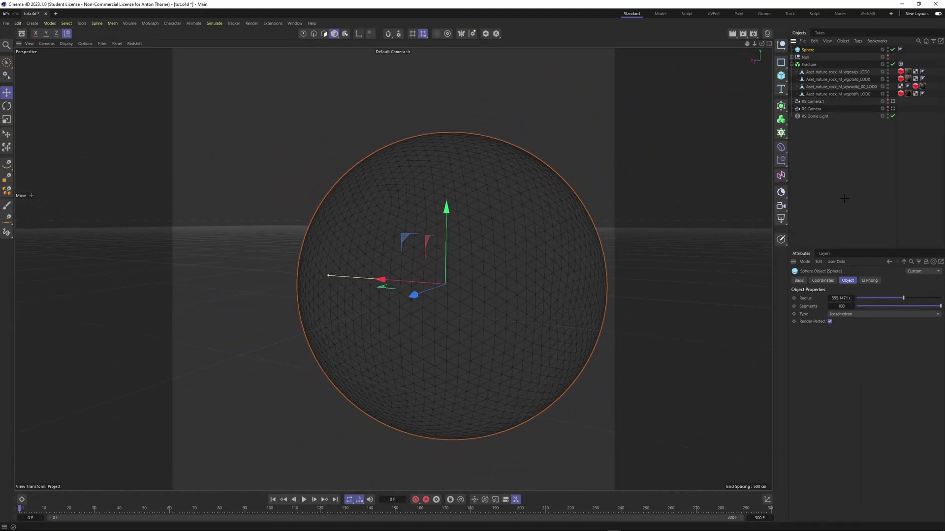
left_click(771, 104)
left_click_drag(755, 43, 739, 44)
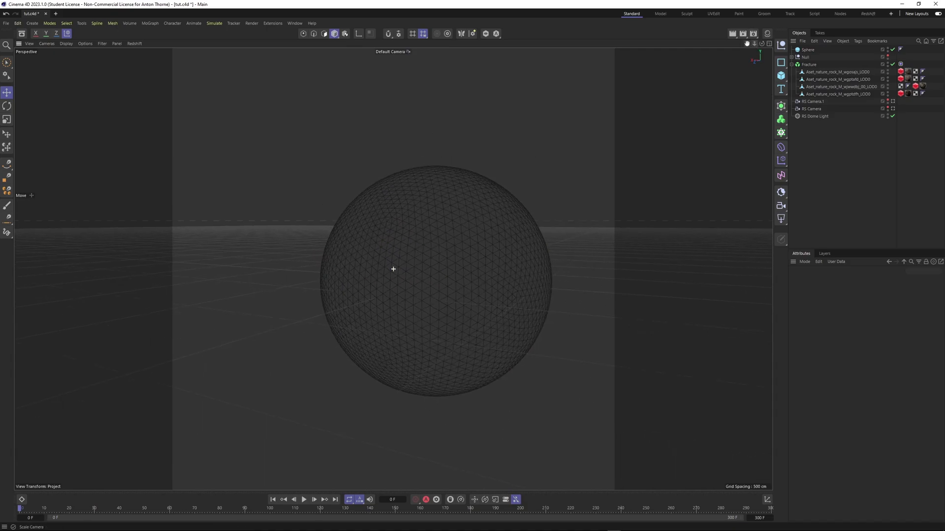
Step: Apply a Cloth simulation tag to the sphere and show the tag's surface settings
left_click(808, 51)
right_click(809, 50)
mouse_move(852, 155)
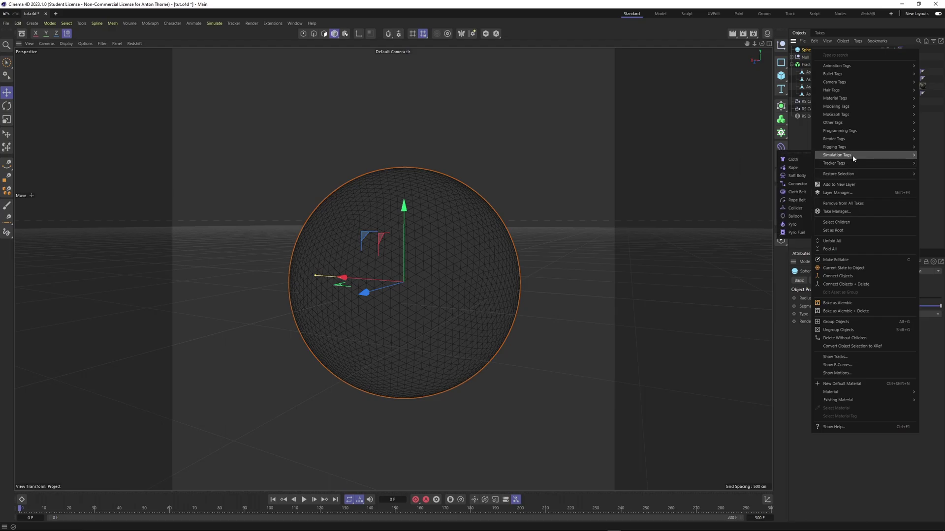
left_click(793, 159)
left_click(818, 280)
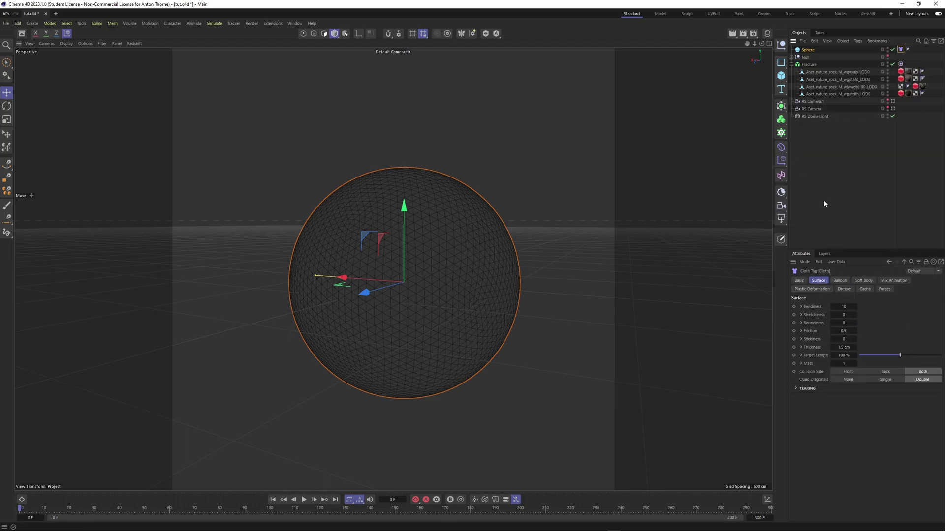
Step: Review the project's simulation scene settings, then play the cloth simulation and pause at frame 153
left_click(809, 272)
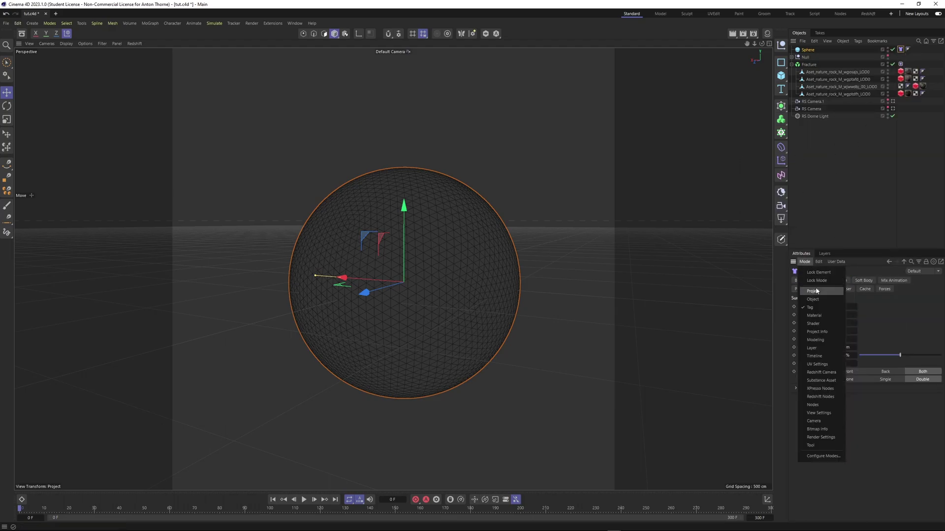
left_click(811, 298)
left_click(828, 167)
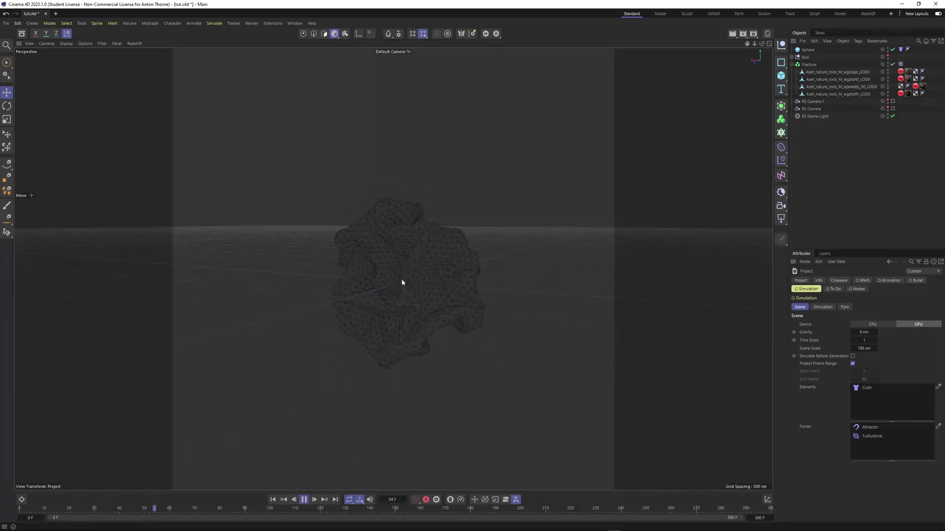
left_click(304, 500)
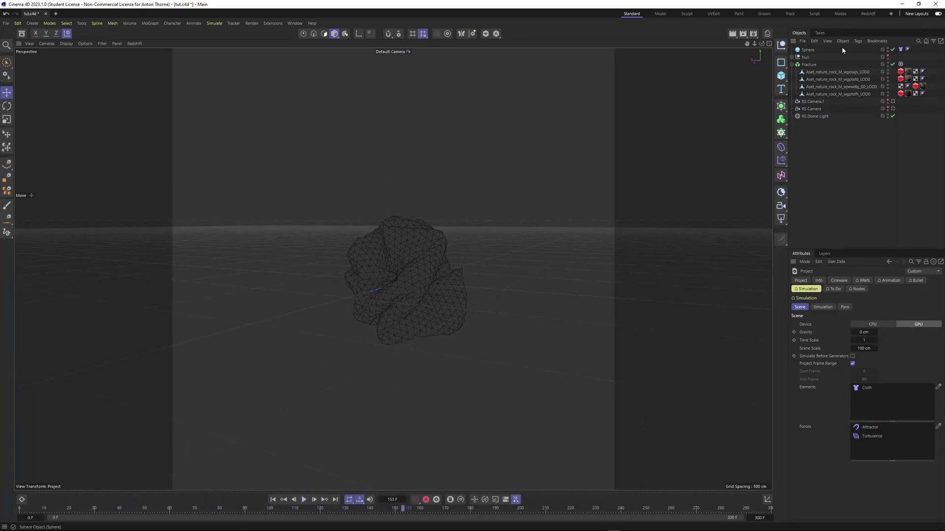
Step: Add Turbulence and Attractor to the excluded forces of the sphere's Cloth tag
left_click(900, 49)
left_click(881, 290)
left_click(842, 306)
left_click(857, 197)
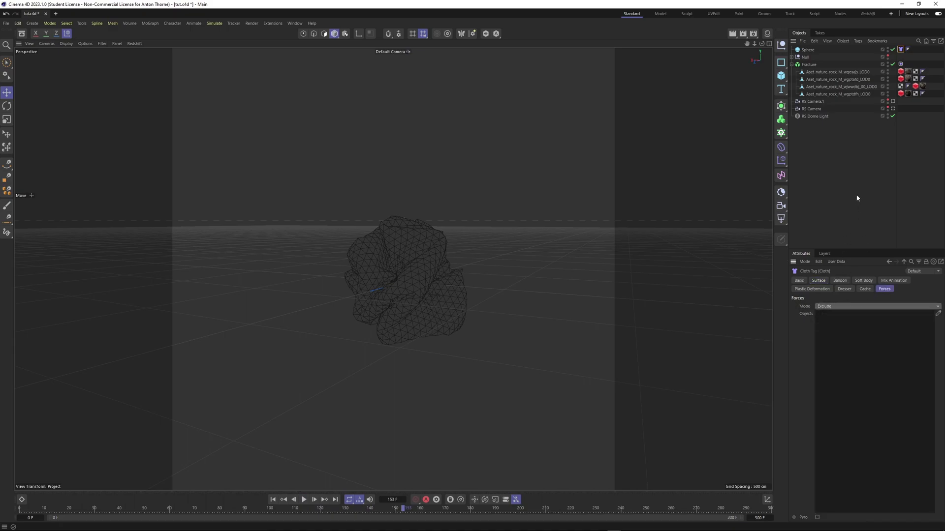
left_click(794, 57)
left_click(846, 220)
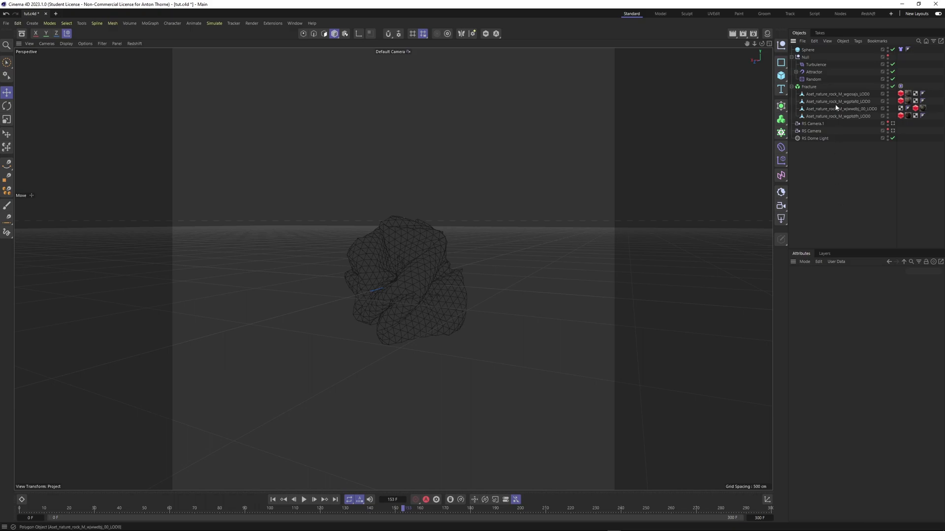
left_click(901, 49)
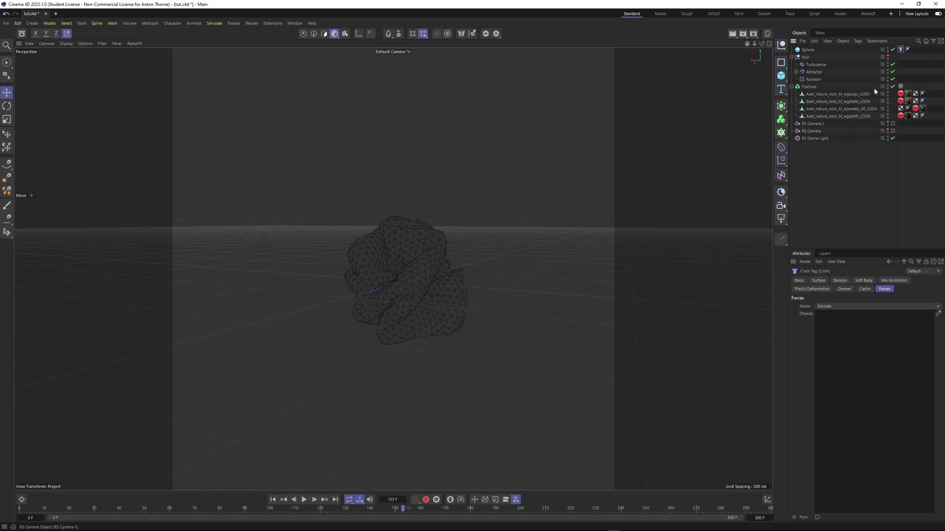
left_click(813, 72, "ctrl")
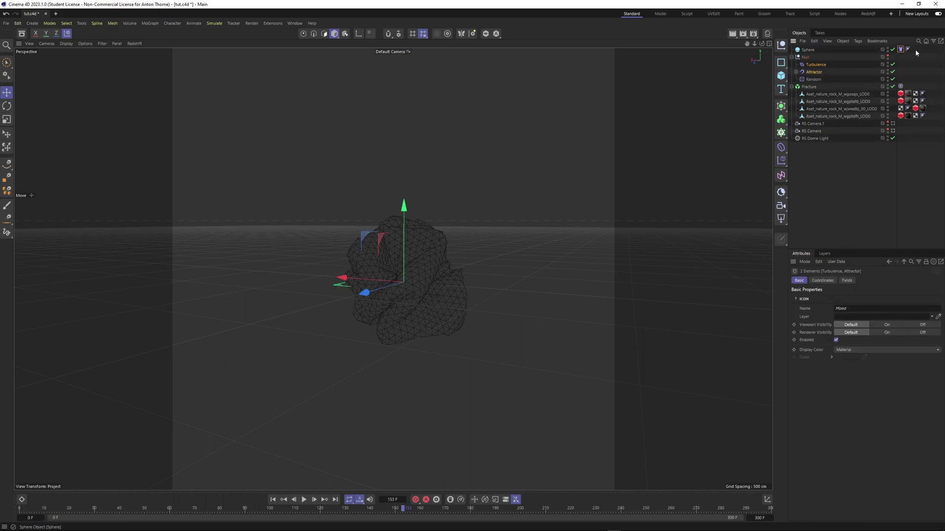
left_click(899, 53)
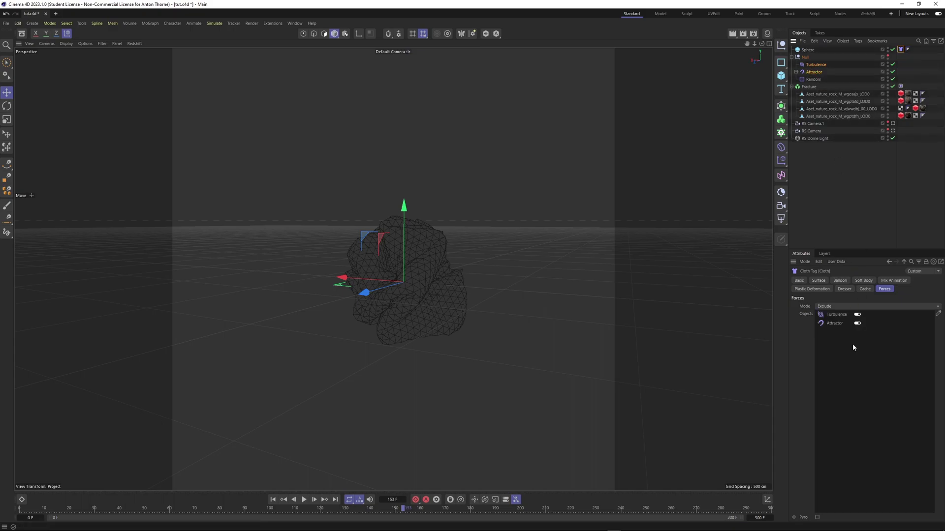
Step: Replay the simulation from frame 0, pause at frame 130 and inspect the Cloth tag's balloon and surface settings
left_click(272, 500)
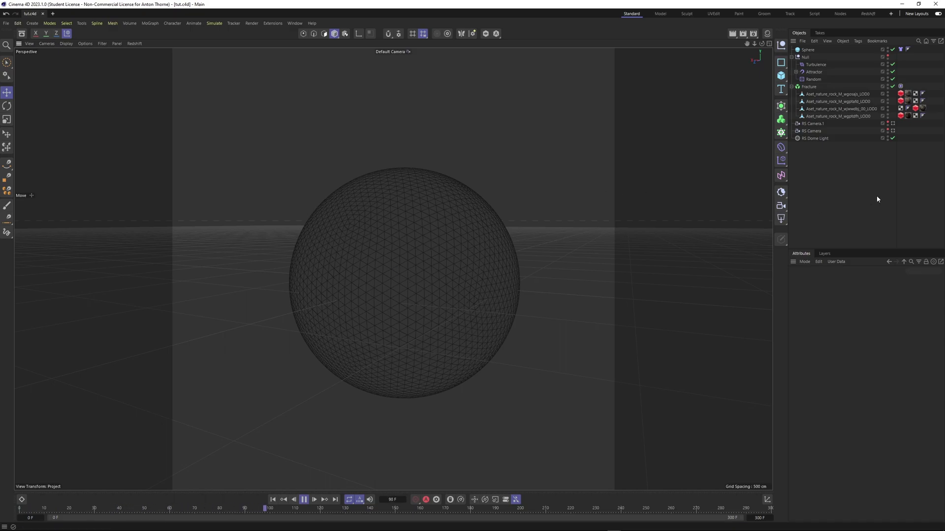
left_click(303, 500)
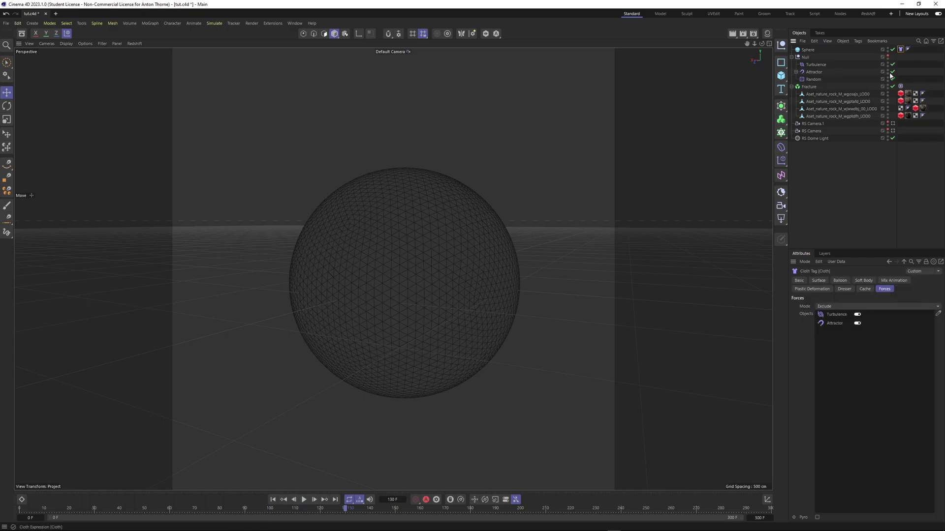
left_click(840, 280)
left_click(819, 280)
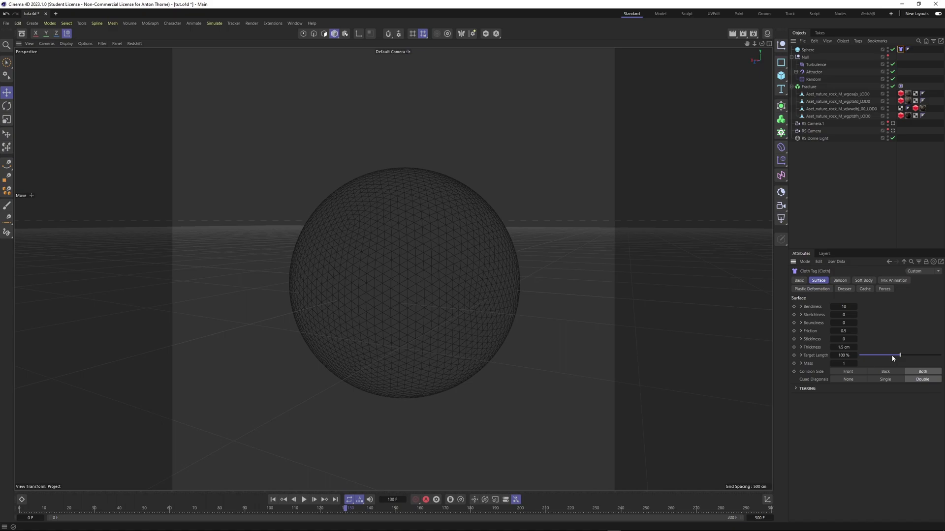
Step: Try a Target Length of 50 % on the cloth surface at frame 0, stepping through the first three frames and back
key("shift+f")
double_click(844, 356)
type("50")
key("Return")
left_click(314, 499)
left_click(314, 499)
left_click(314, 499)
left_click(282, 499)
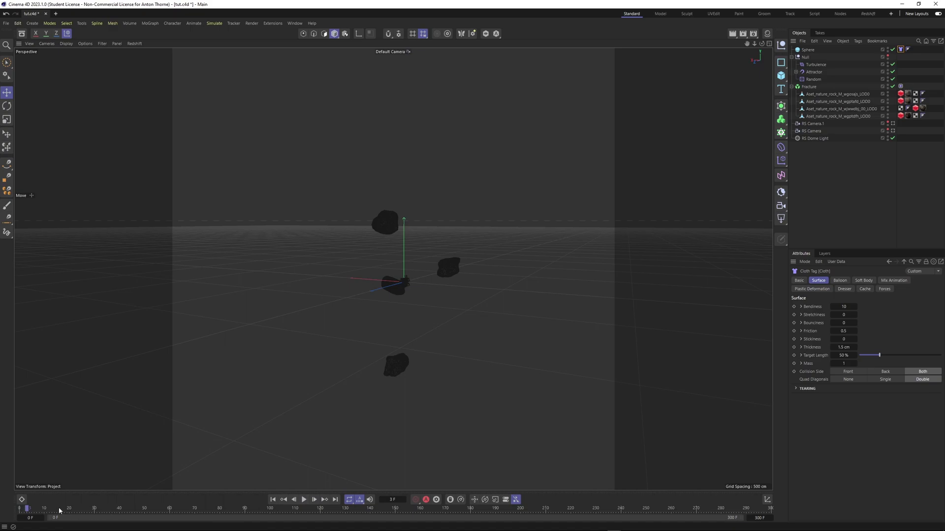
left_click(282, 500)
left_click(283, 499)
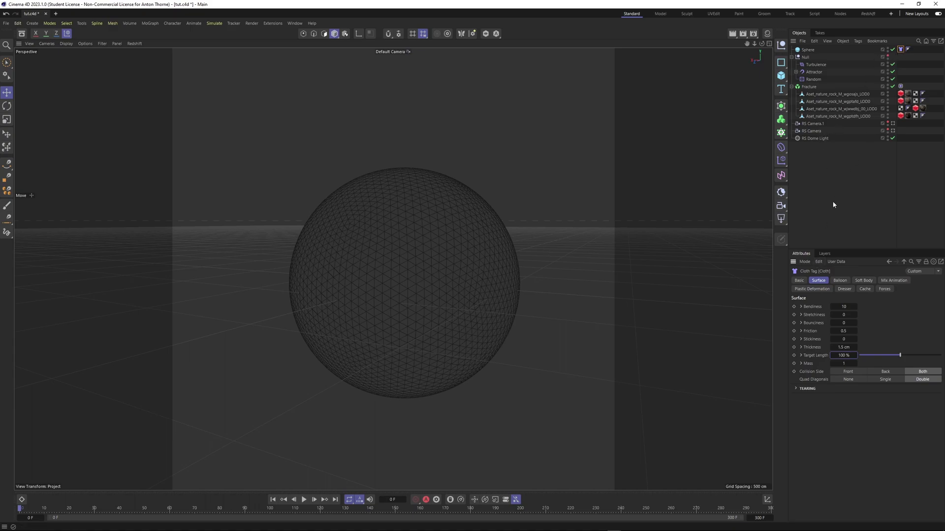
Step: Add a Collider simulation tag to the Fracture object
right_click(811, 89)
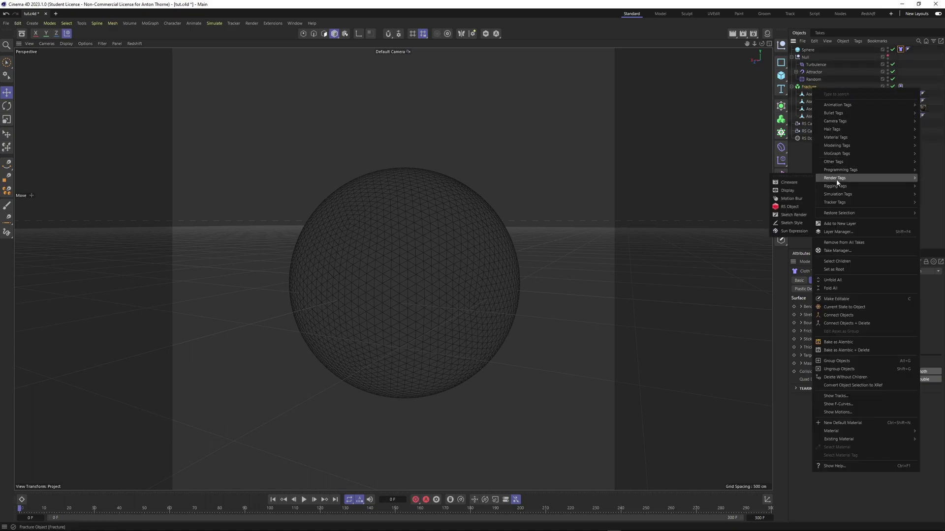
mouse_move(836, 194)
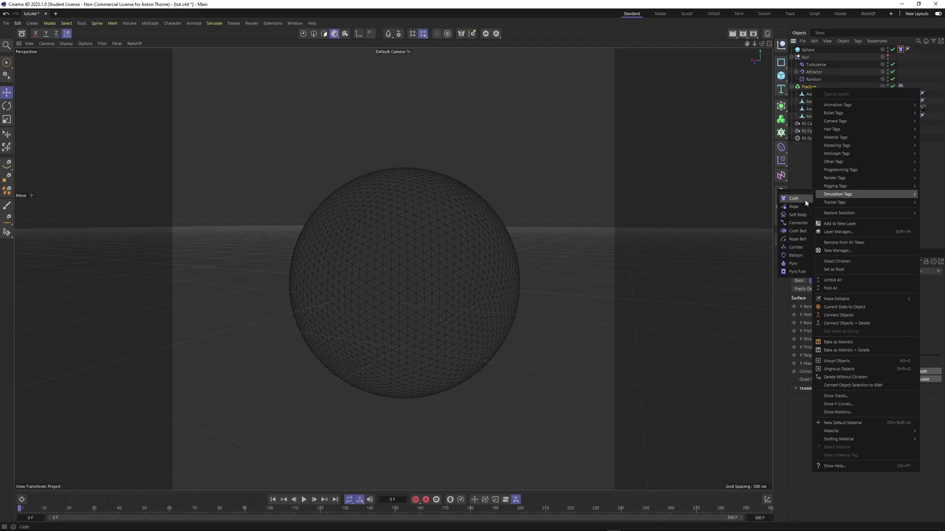
left_click(793, 248)
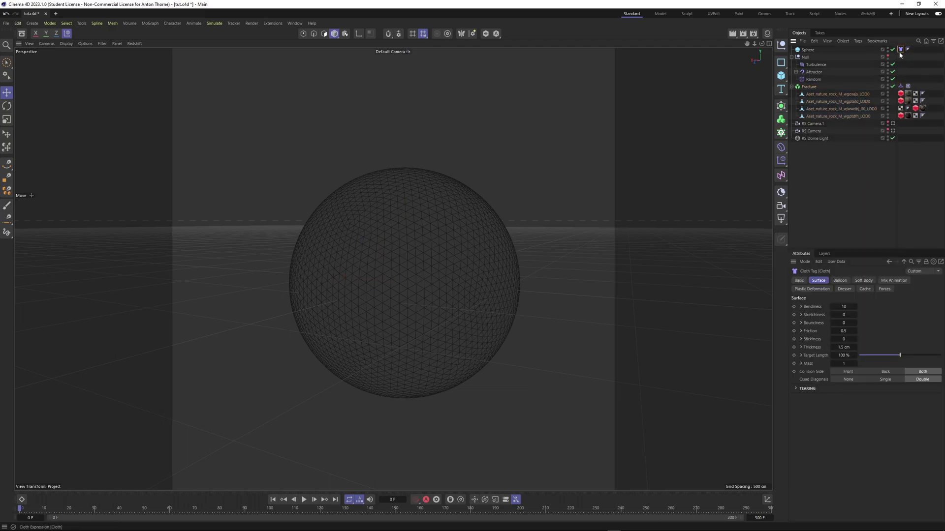
Step: Set the Cloth tag's surface Stretchiness to 5 and Bendiness to 2
left_click(839, 307)
left_click(845, 315)
left_click(845, 307)
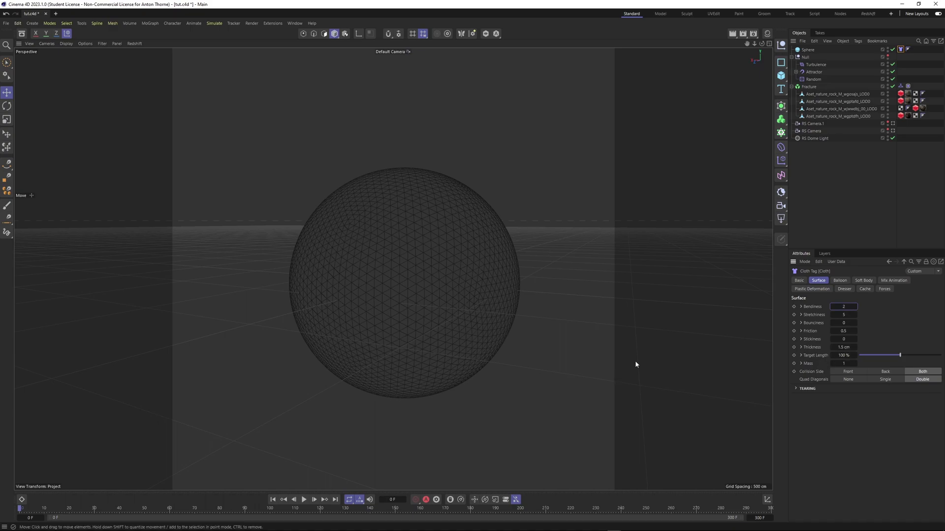
Step: Look through the Cloth tag's other settings, and keyframe the surface Target Length at 100 % on frame 0
left_click(894, 280)
left_click(884, 289)
left_click(844, 289)
left_click(819, 280)
scroll(386, 268, "up", 3)
scroll(343, 294, "down", 3)
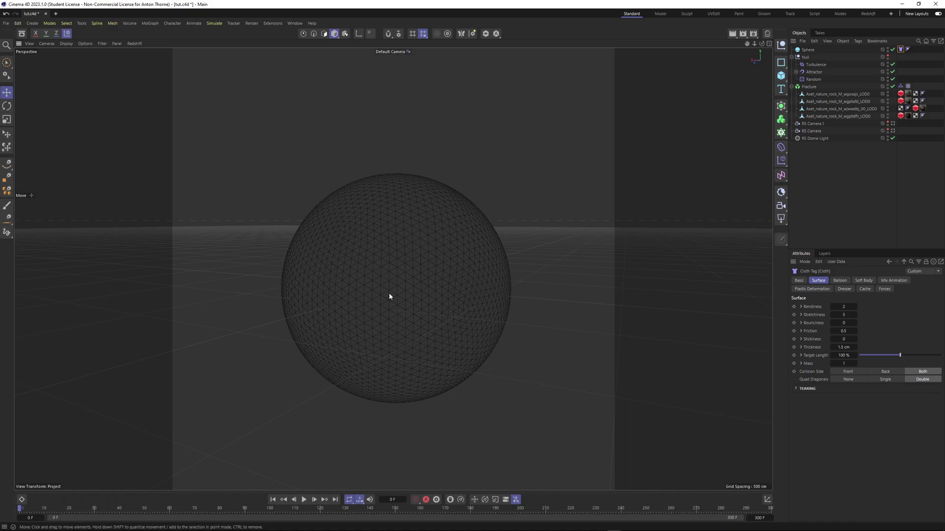
scroll(389, 293, "up", 2)
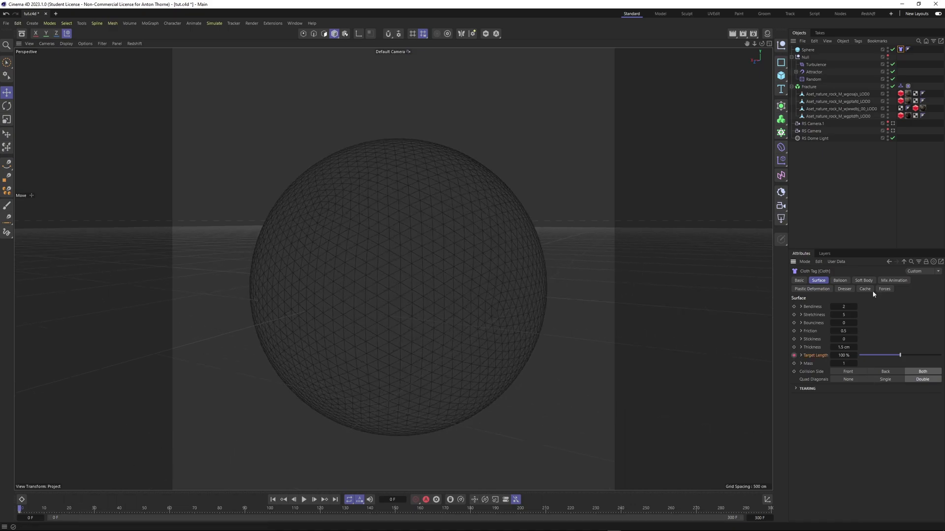
Step: Keyframe the Cloth tag's Target Length at 50 % on frame 30
left_click(769, 44)
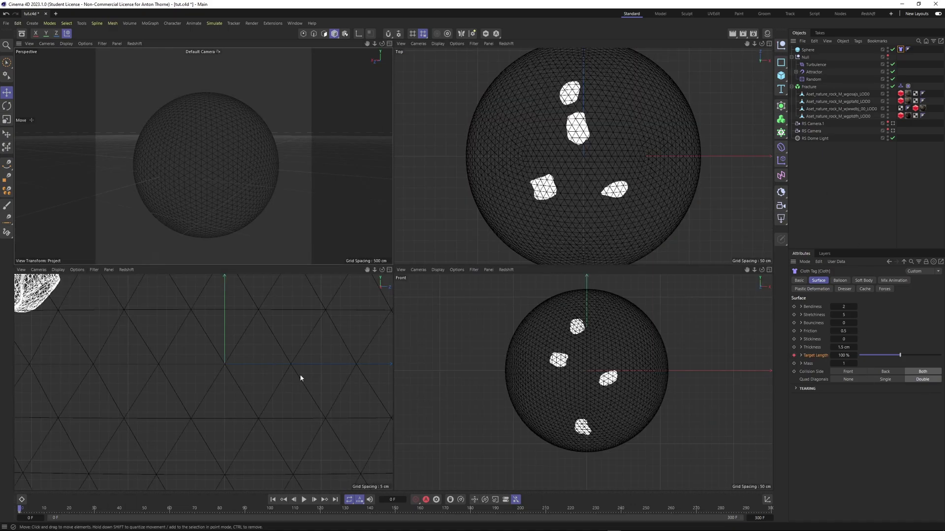
left_click_drag(25, 511, 94, 514)
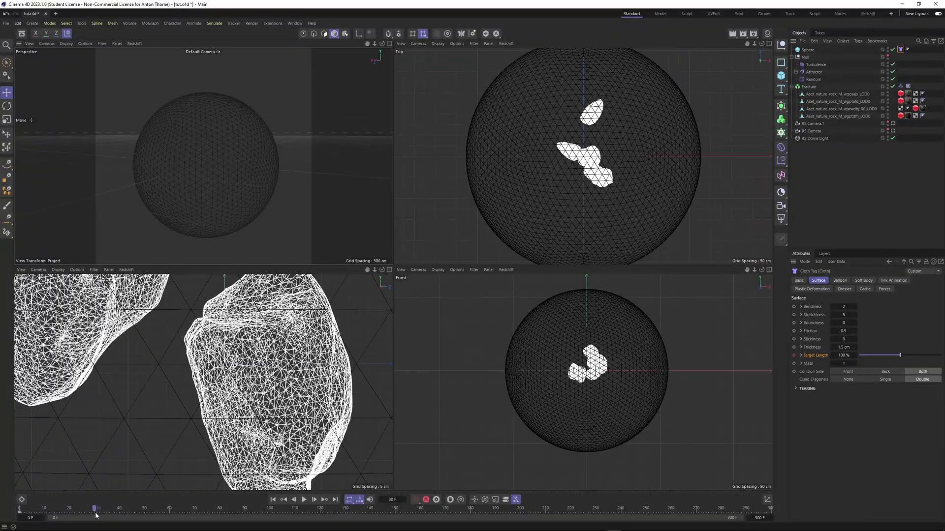
left_click(389, 44)
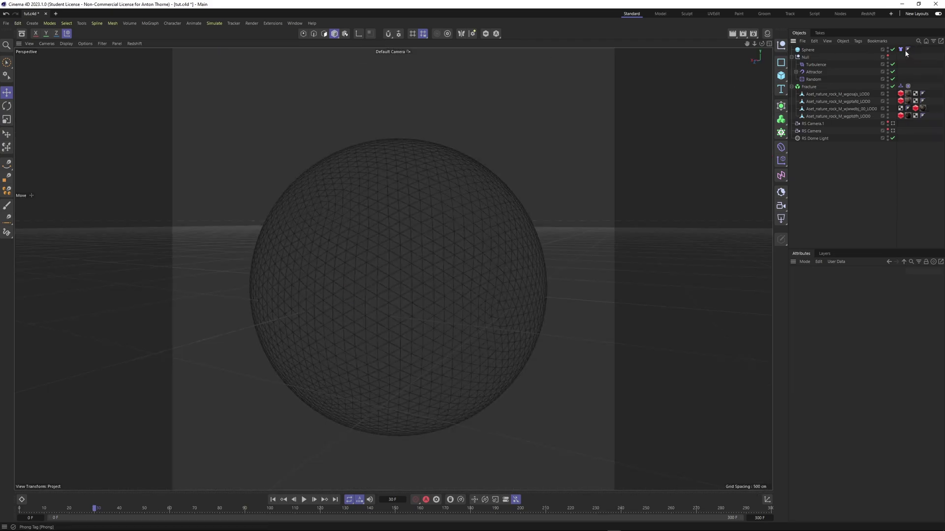
double_click(850, 358)
type("50")
key("Return")
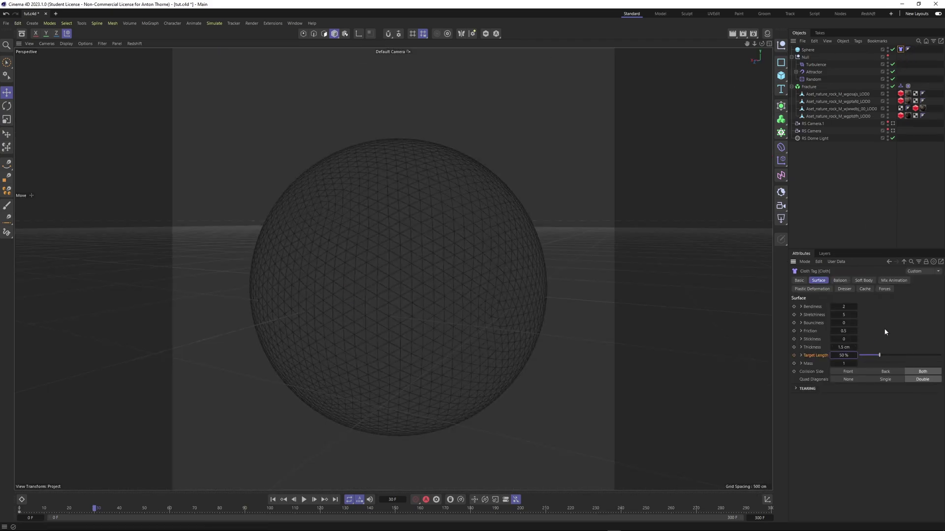
left_click(793, 355)
Step: Play the cloth simulation from frame 0, check it in the four-view layout and perspective, and pause at frame 237
key("ctrl+s")
key("shift+f")
left_click(613, 317)
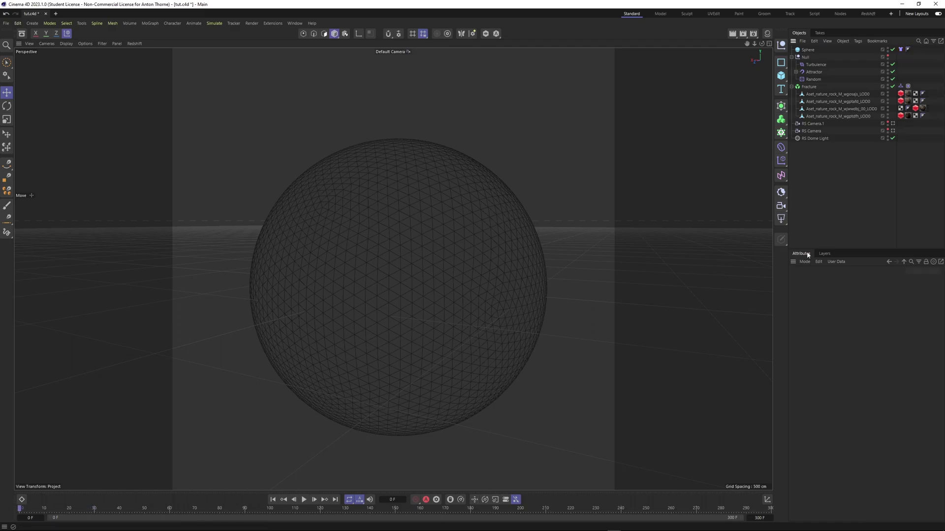
key("F8")
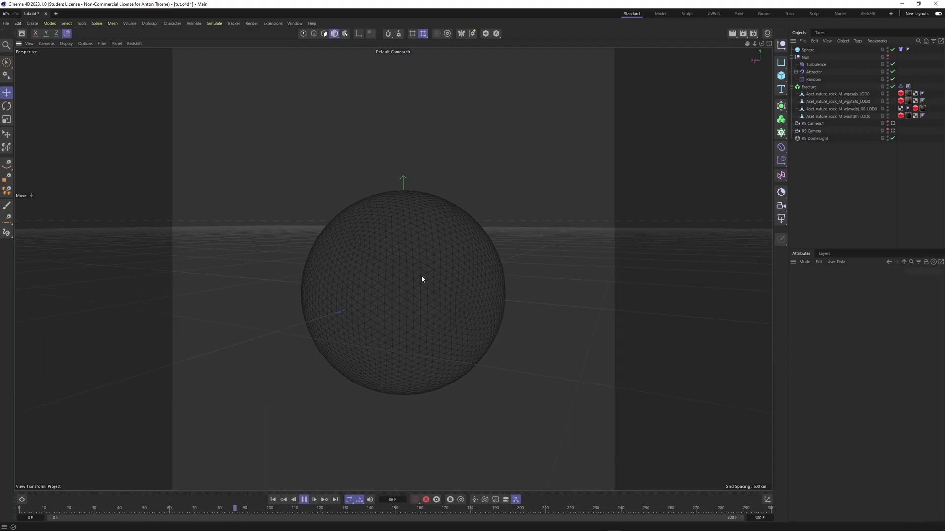
left_click(769, 45)
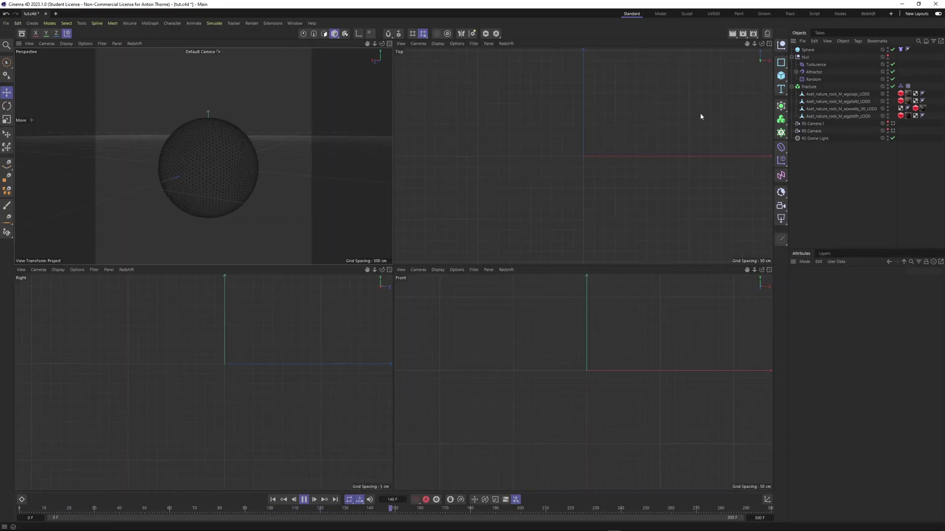
left_click(389, 43)
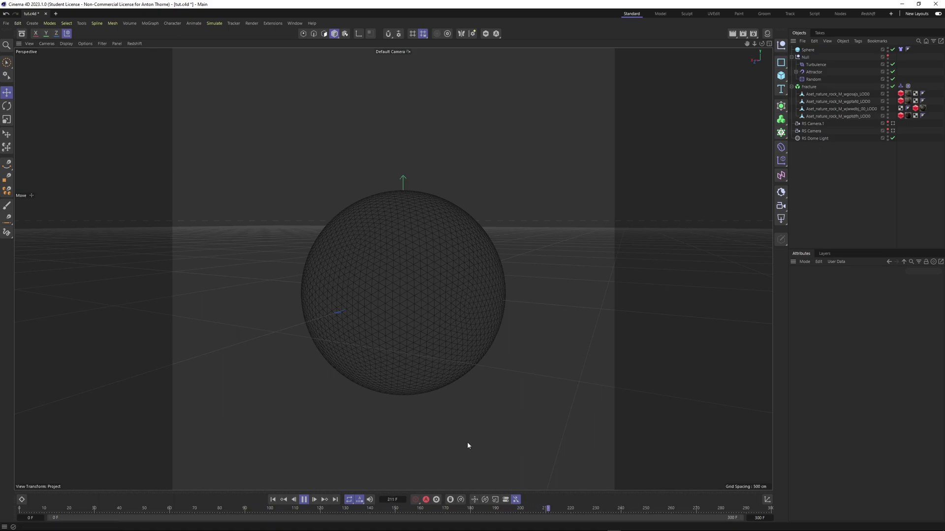
left_click(304, 499)
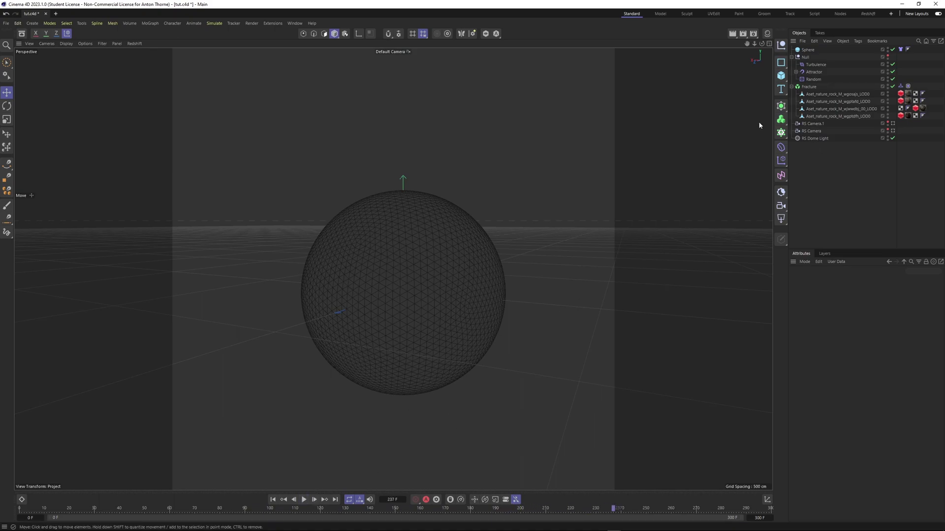
Step: Change the Cloth tag's Target Length keyframe on frame 30 to 20 %
left_click(900, 49)
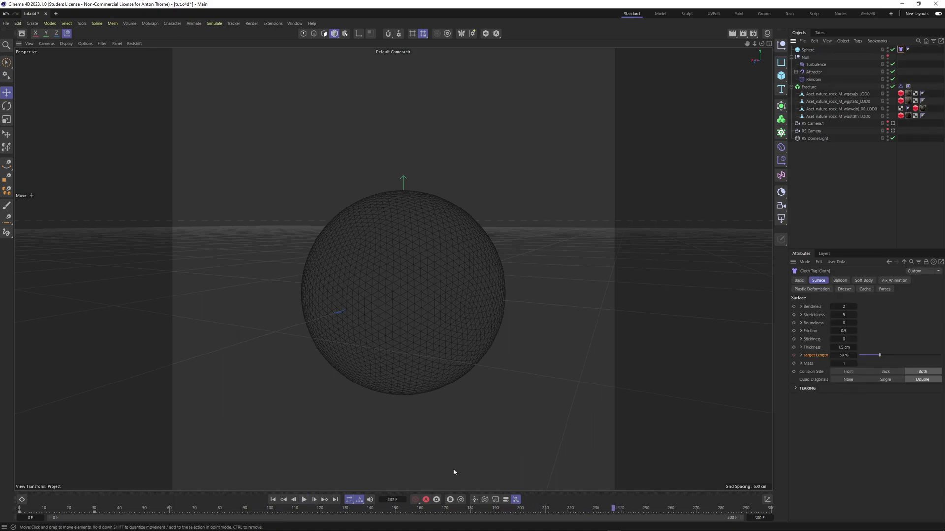
left_click(284, 500)
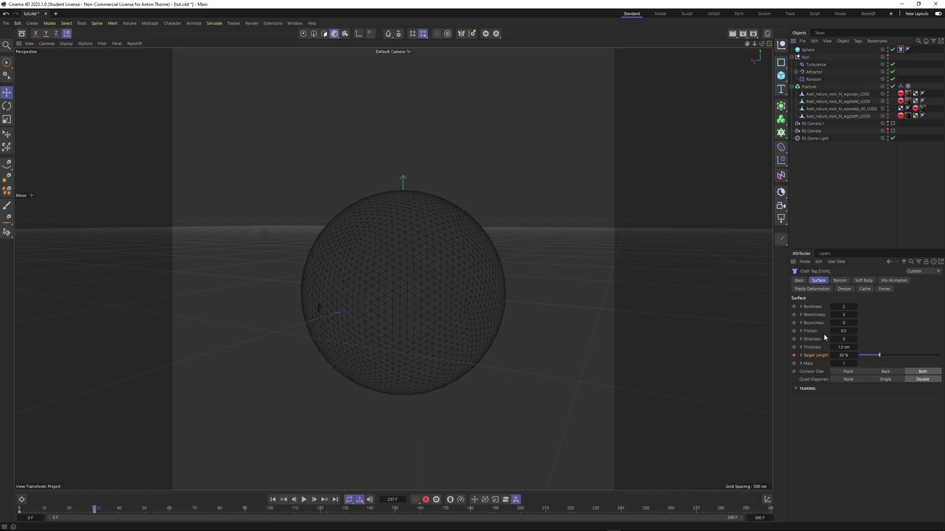
left_click(844, 355)
type("20")
key("Return")
left_click(794, 355)
Step: Replay the simulation from frame 0 in perspective, examining from several angles how the cloth wraps the rocks
left_click(273, 499)
left_click(304, 499)
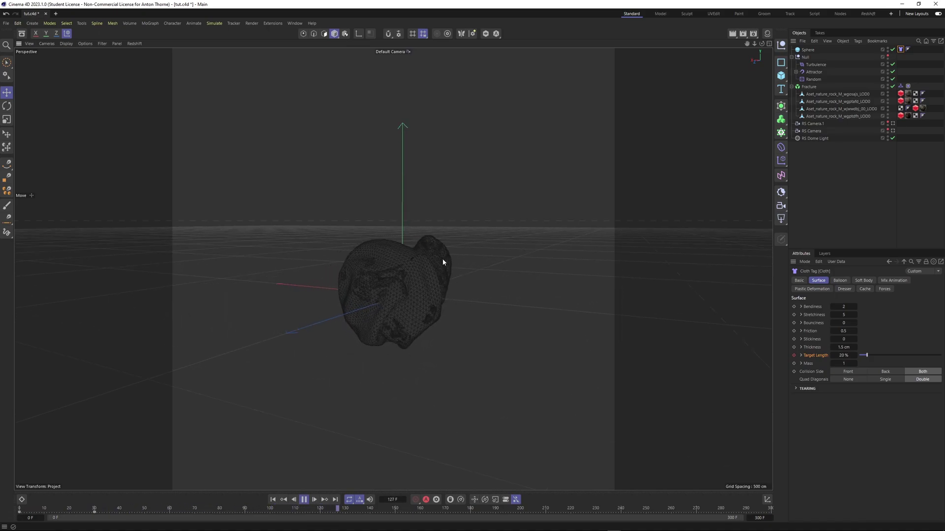
scroll(440, 266, "up", 3)
left_click_drag(762, 47, 621, 190)
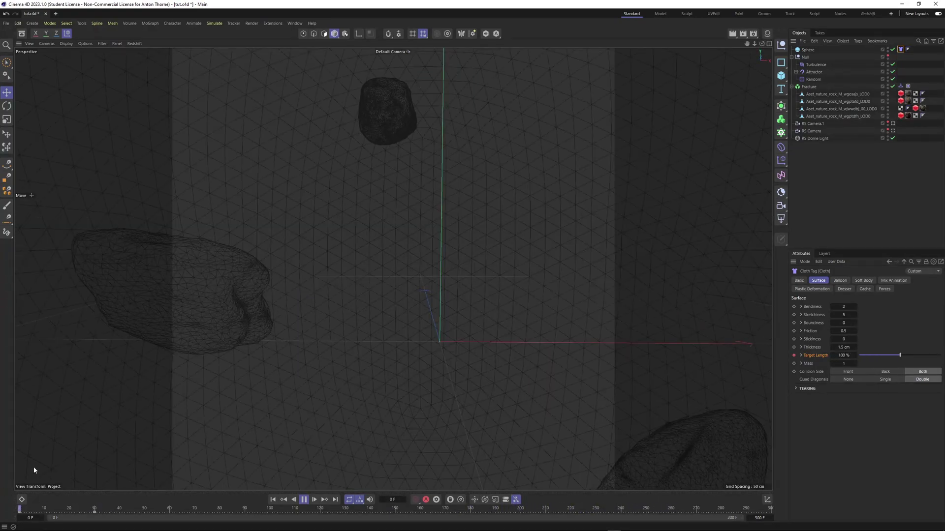
scroll(396, 302, "down", 5)
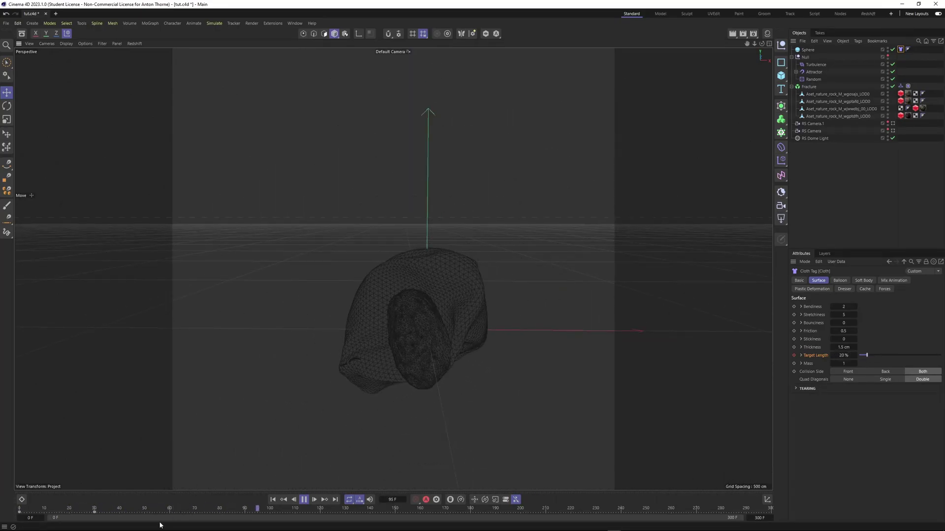
left_click_drag(170, 508, 1, 483)
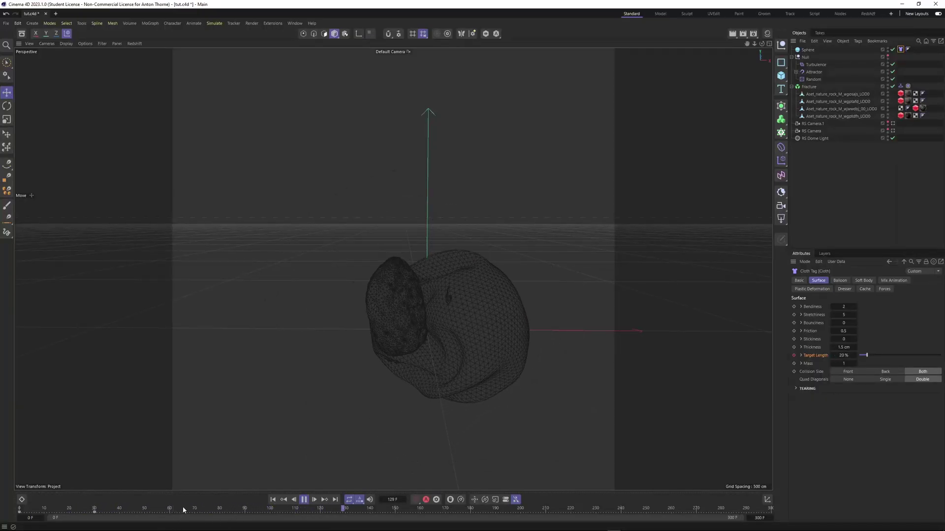
left_click_drag(762, 44, 898, 42)
Step: Watch the simulation in the Front view, pause at frame 58 and return to the full perspective view
left_click(770, 44)
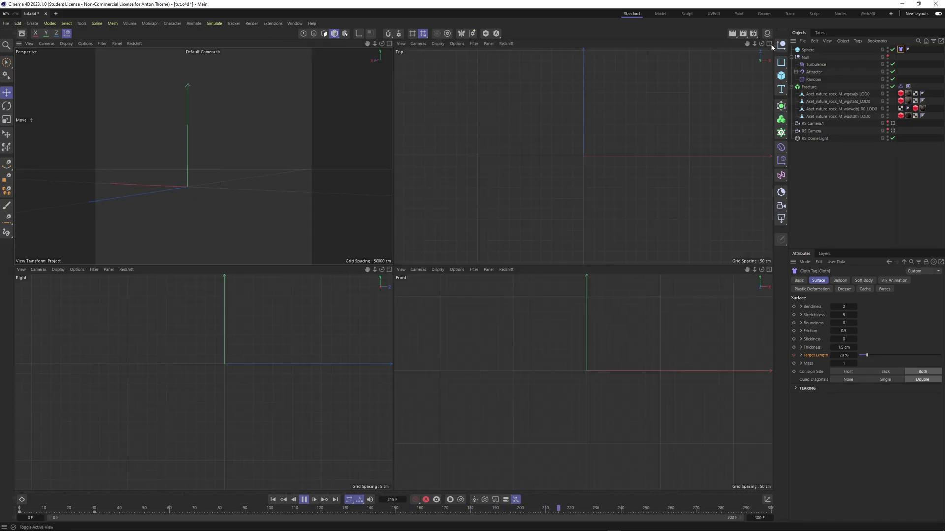
left_click(769, 270)
scroll(443, 228, "up", 4)
scroll(424, 223, "down", 6)
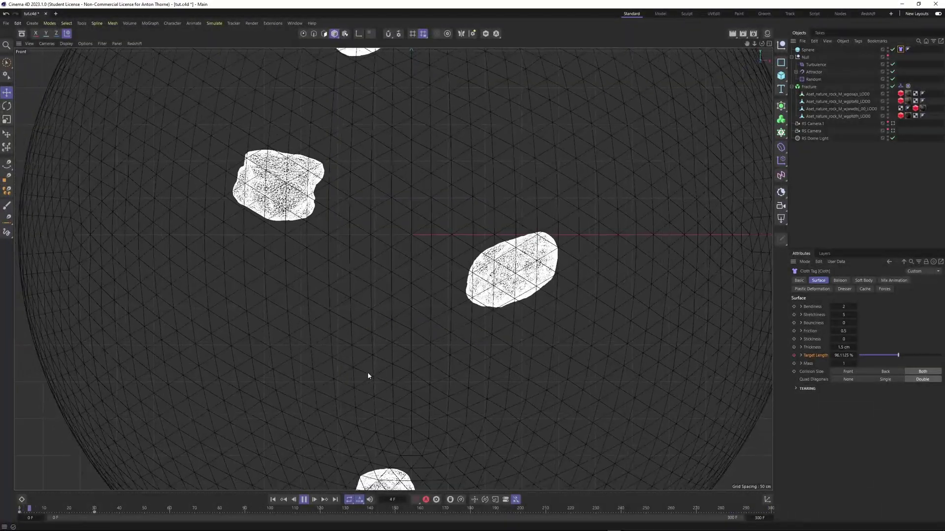
left_click(304, 500)
left_click(769, 43)
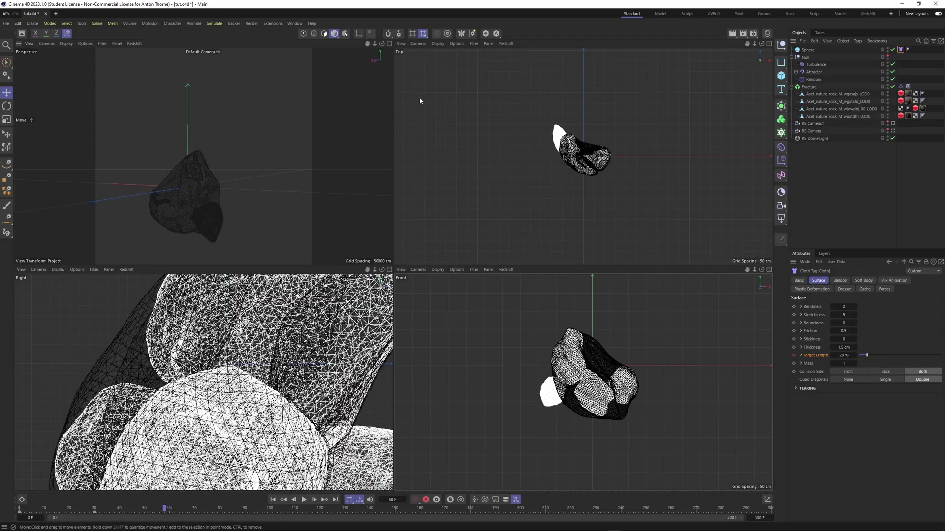
left_click(389, 44)
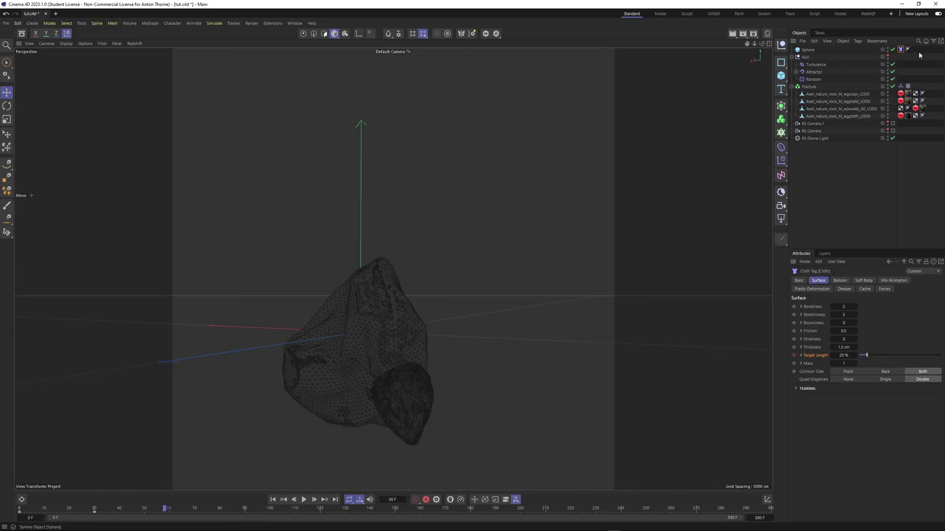
Step: Set the Cloth tag's surface Stretchiness to 10 and Bendiness to 0
left_click(284, 500)
left_click_drag(96, 510, 6, 513)
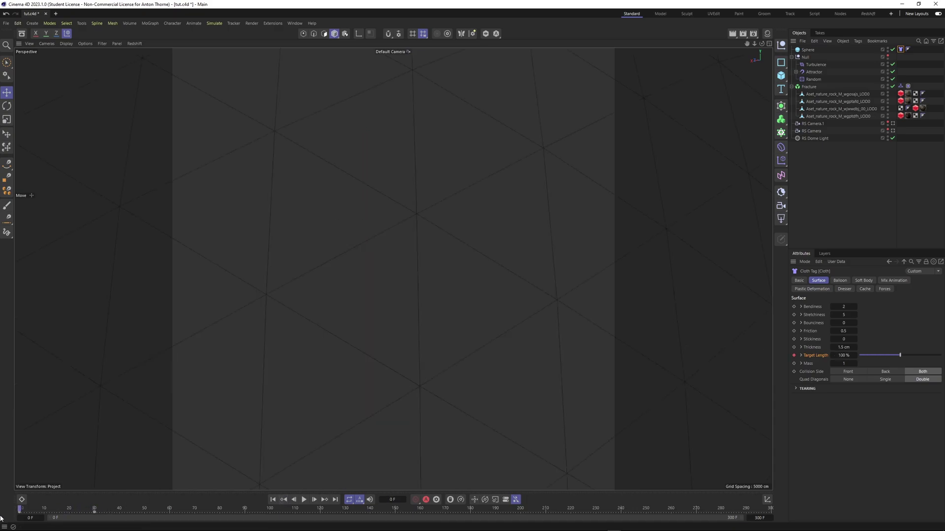
left_click(843, 315)
type("10")
left_click(850, 307)
type("0")
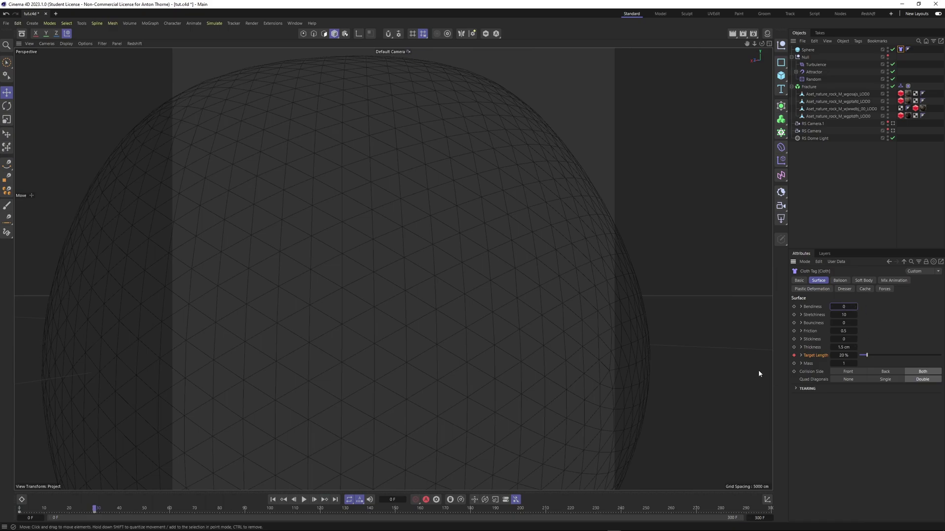
Step: Change the Target Length keyframe on frame 30 to 10 %
left_click(844, 355)
type("1")
left_click(794, 355)
Step: Play the simulation from frame 0 and pause at frame 121 to examine the tighter cloth wrap
left_click_drag(94, 509, 1, 511)
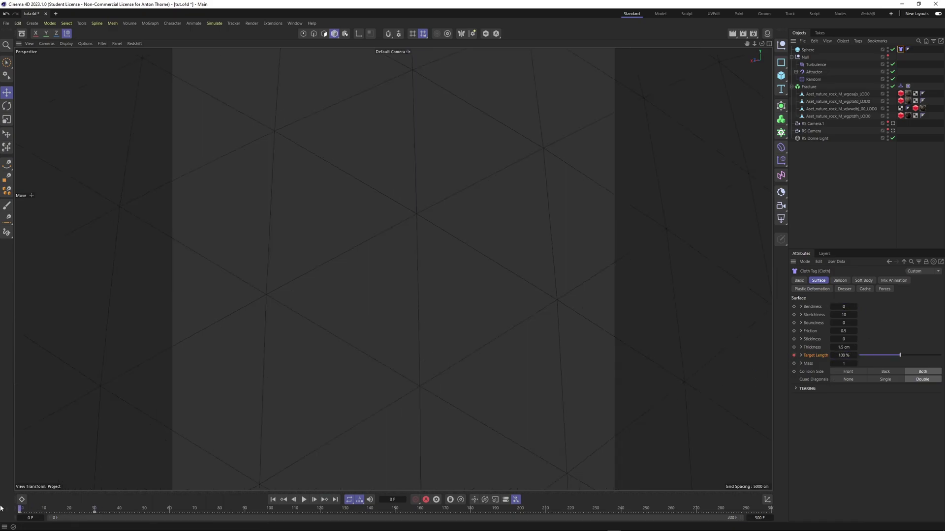
left_click(303, 500)
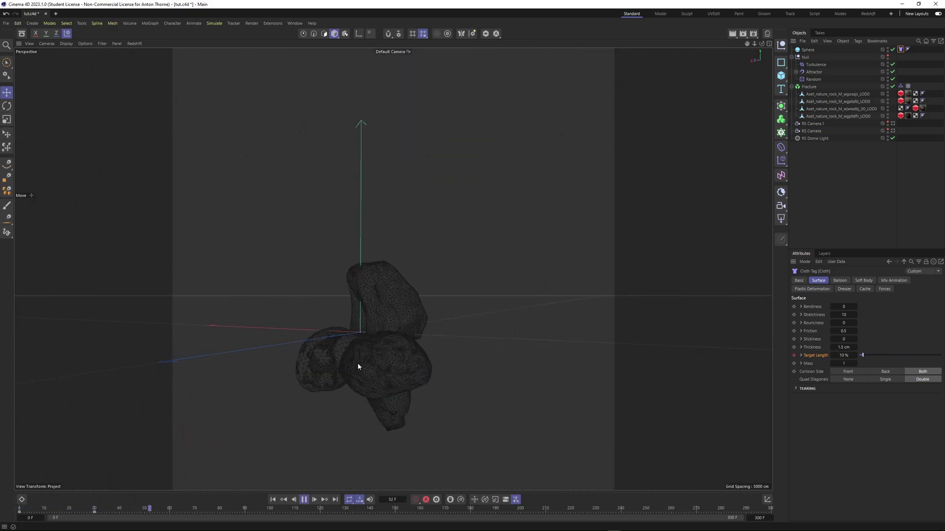
left_click(304, 500)
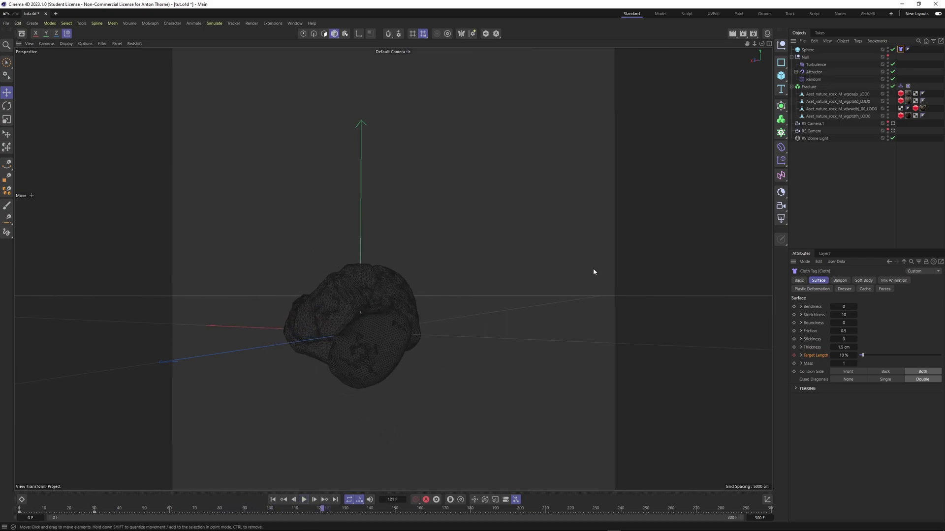
Step: Set the Target Length keyframe on frame 30 to 40 % and scrub back toward the start of the timeline
left_click(284, 501)
left_click(845, 356)
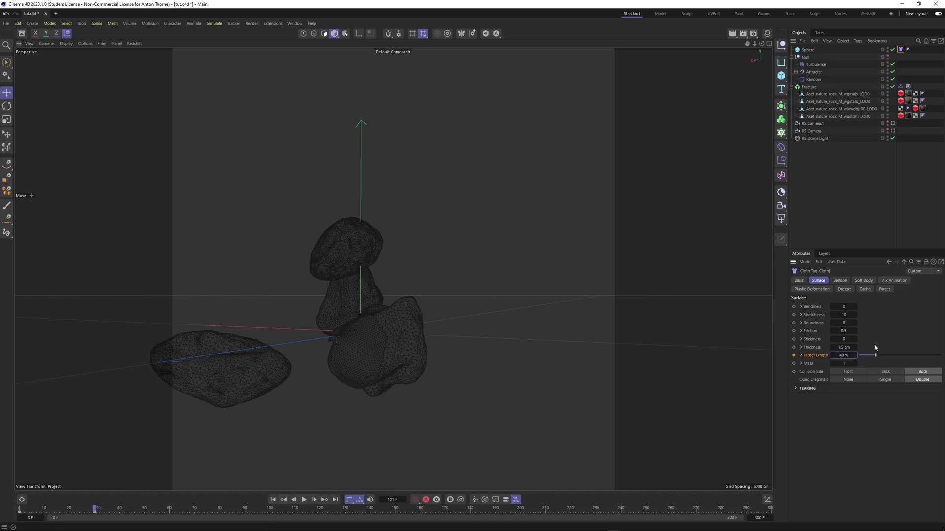
left_click(795, 356)
left_click_drag(94, 510, 15, 513)
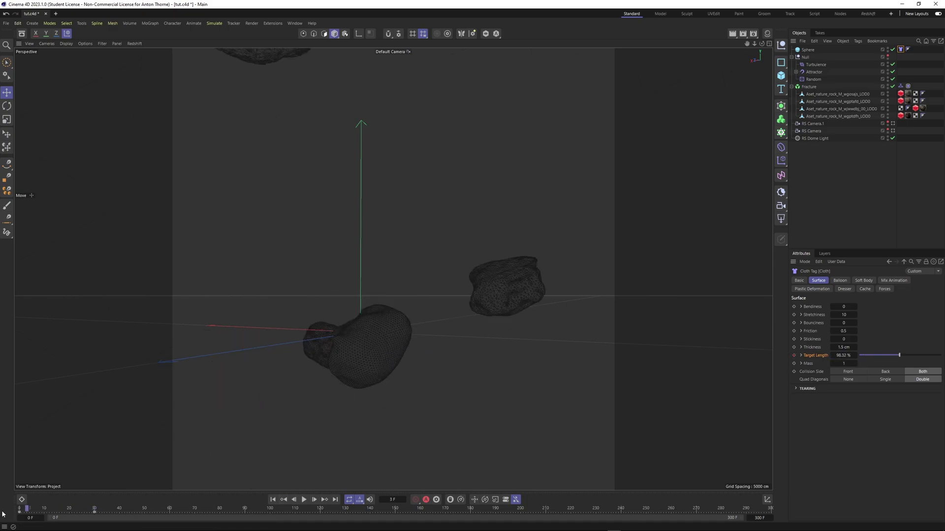
Step: Preview the cloth simulation, then keyframe a reduced Target Length on the sphere's cloth tag at frame 30
left_click(304, 500)
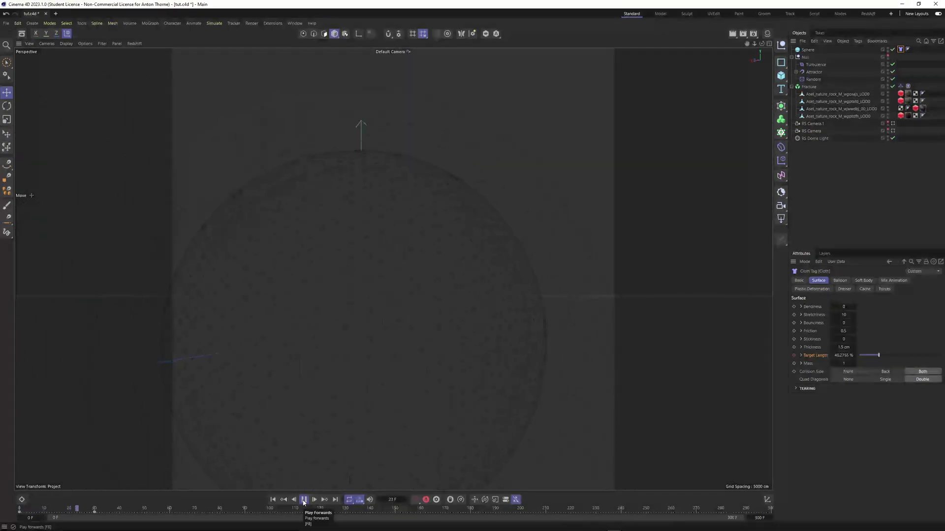
left_click(303, 500)
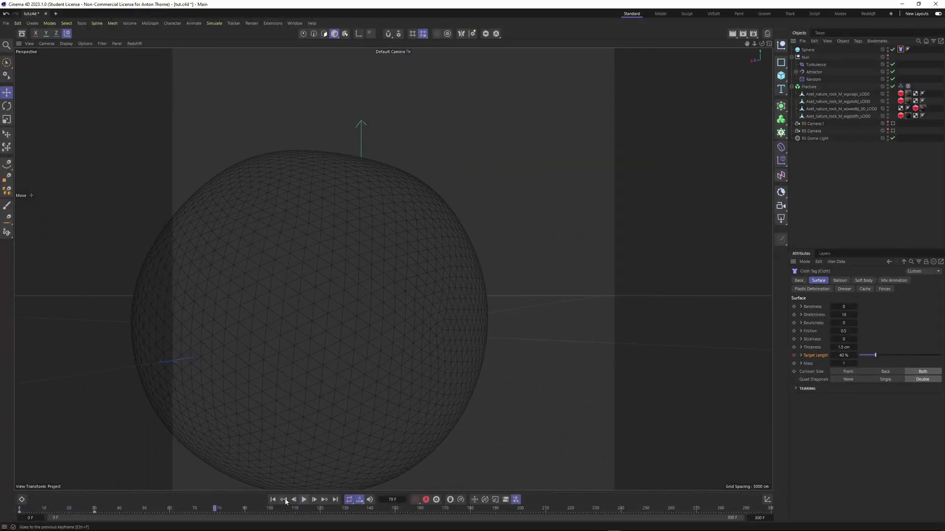
key("0")
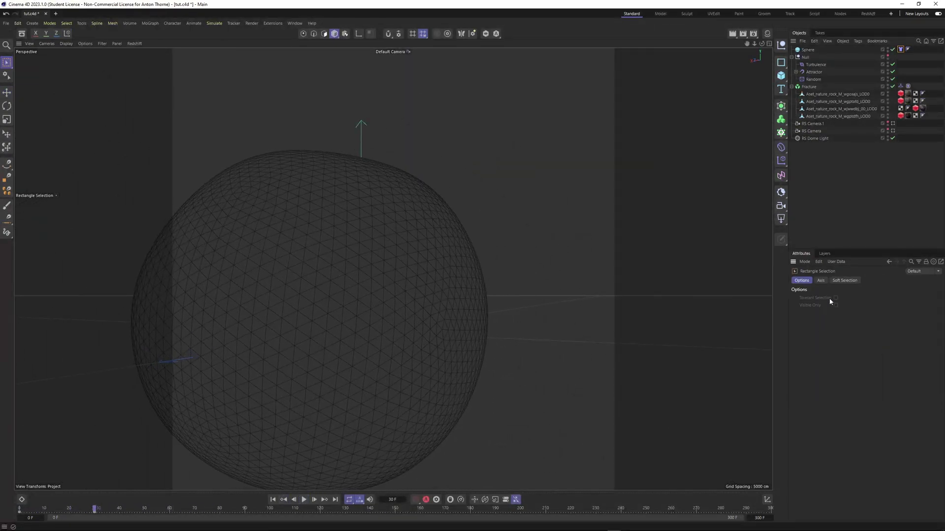
left_click(900, 49)
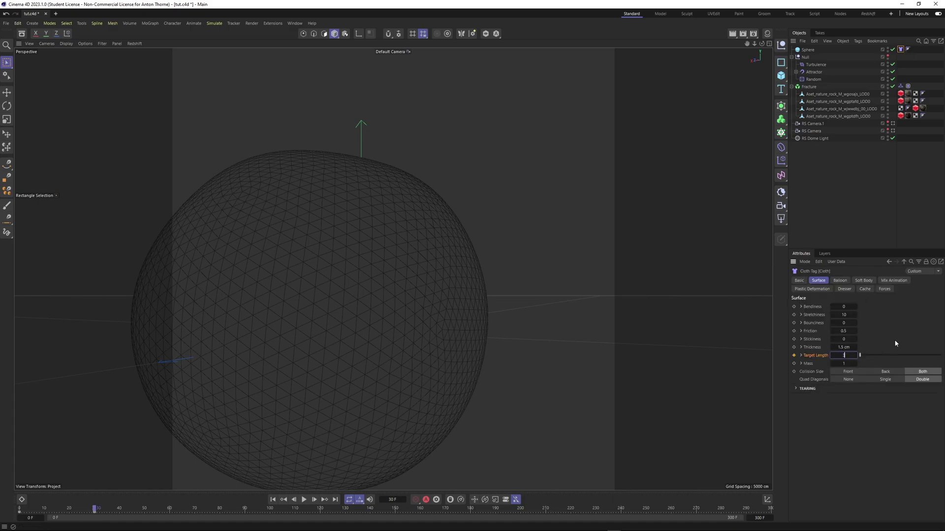
left_click(794, 355)
Step: Replay the simulation from frame 0 and set the cloth tag's Stickiness to 5
left_click(20, 509)
left_click(304, 500)
double_click(846, 339)
type("5")
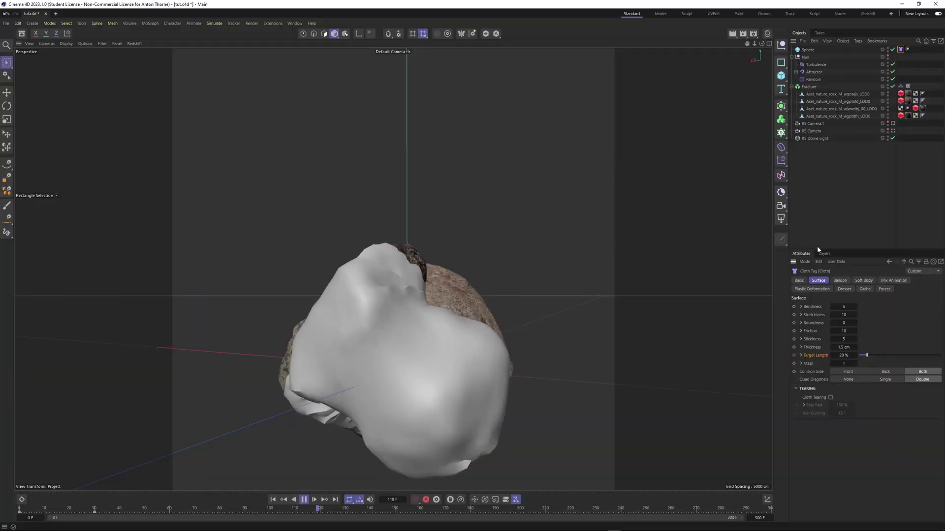
Step: Set the project simulation's collision Passes to 50 and restart the simulation from the beginning
left_click(804, 262)
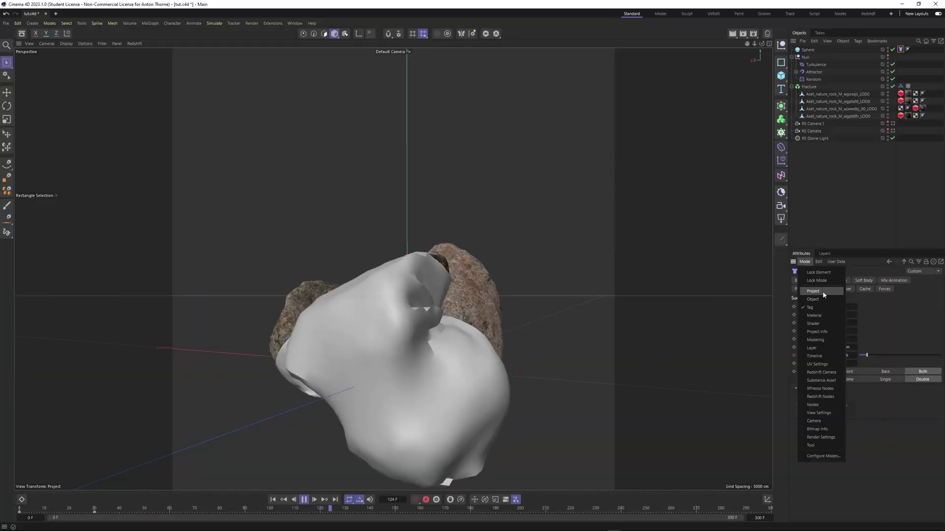
left_click(823, 291)
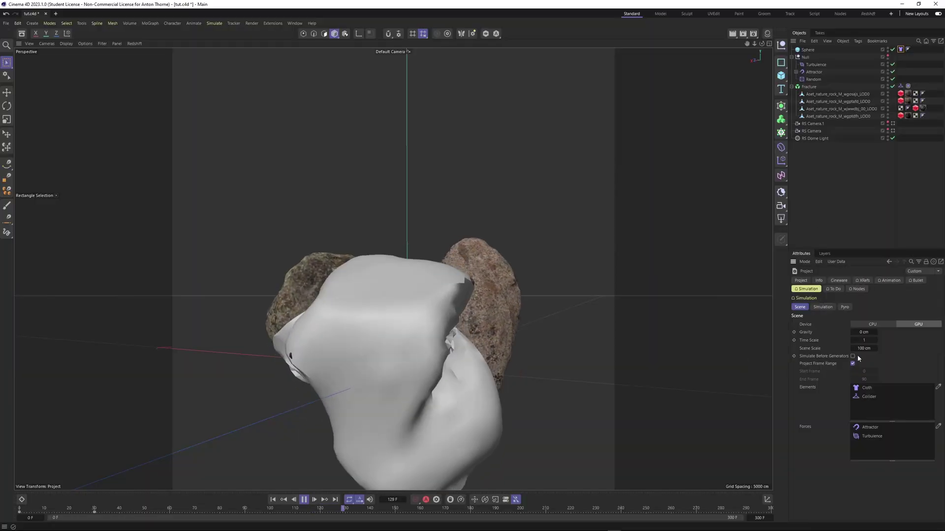
left_click(823, 307)
left_click(845, 382)
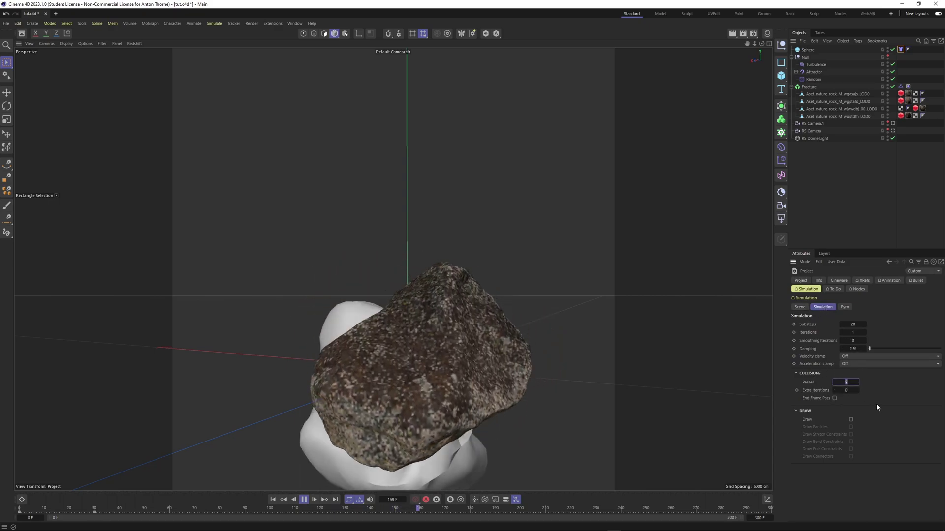
type("50")
key("Return")
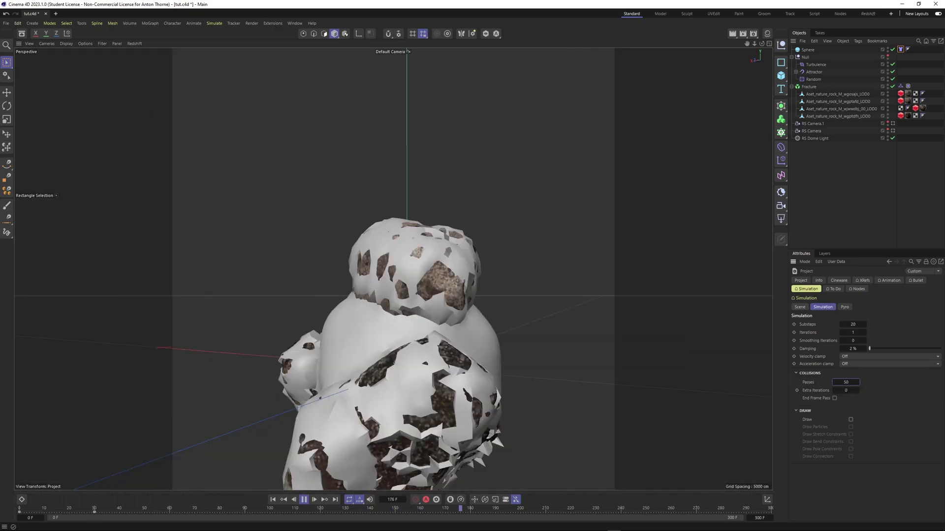
left_click_drag(109, 510, 1, 506)
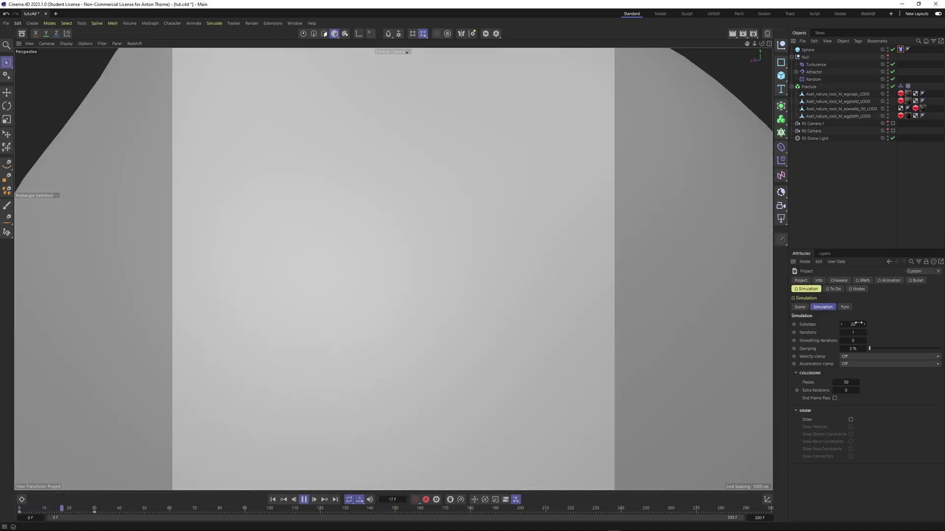
Step: Set the project simulation's Substeps to 50 and return to the start of the animation
double_click(853, 325)
type("50")
key("Return")
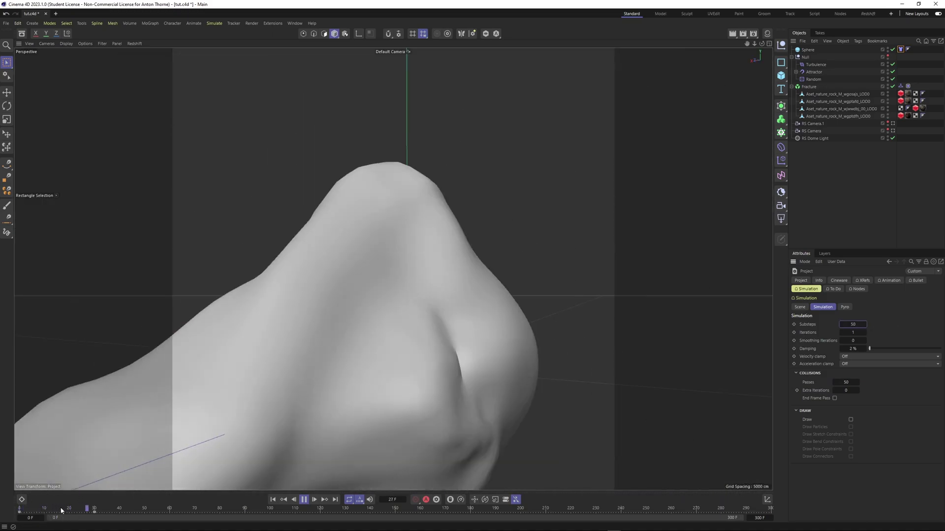
left_click_drag(60, 511, 4, 512)
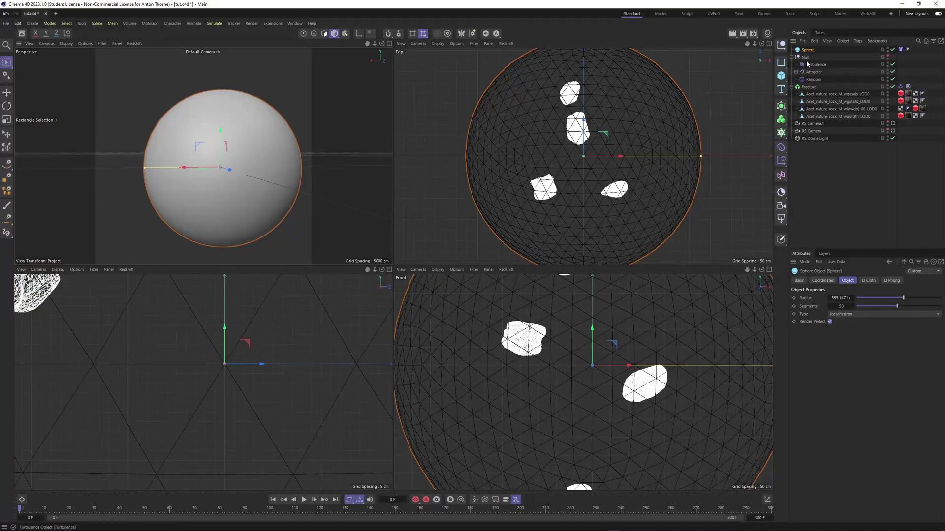
Step: Shift both Target Length keyframes of the sphere's cloth tag to about frames 41 and 71
left_click(901, 50)
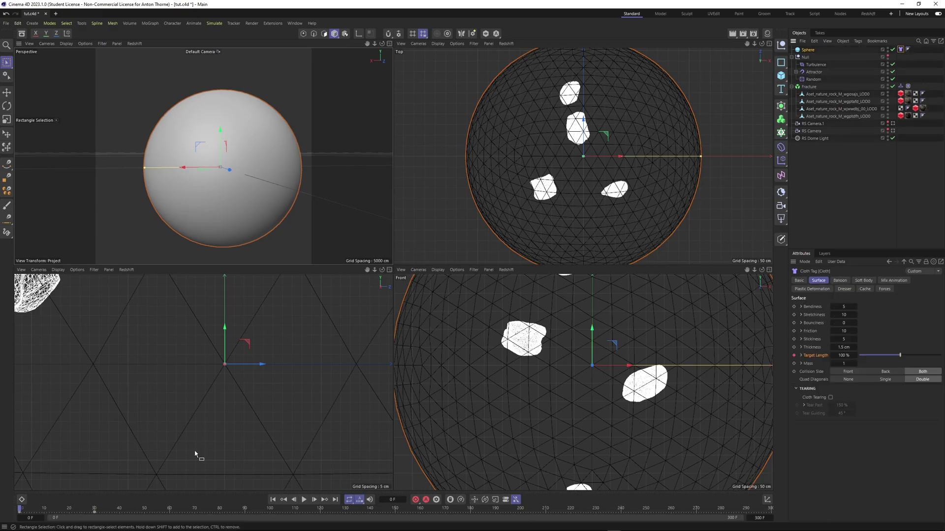
left_click(66, 513)
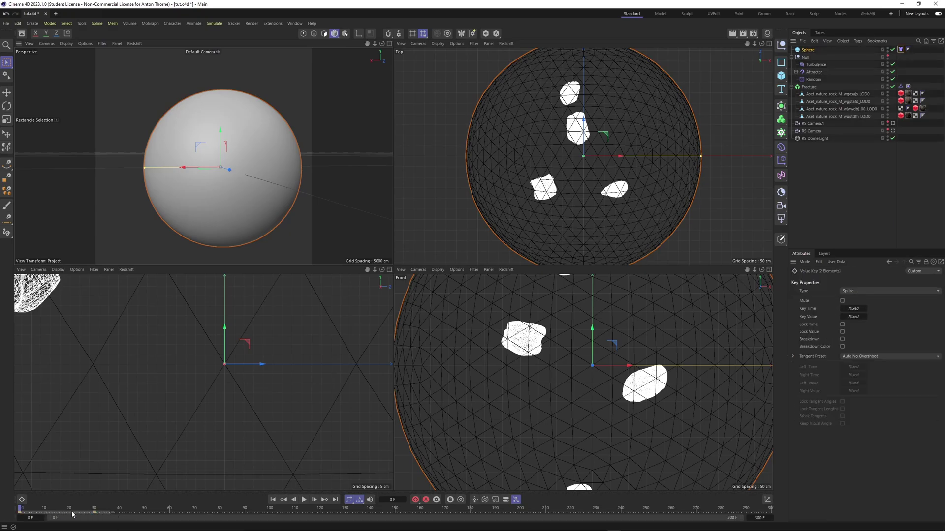
left_click_drag(95, 510, 12, 510)
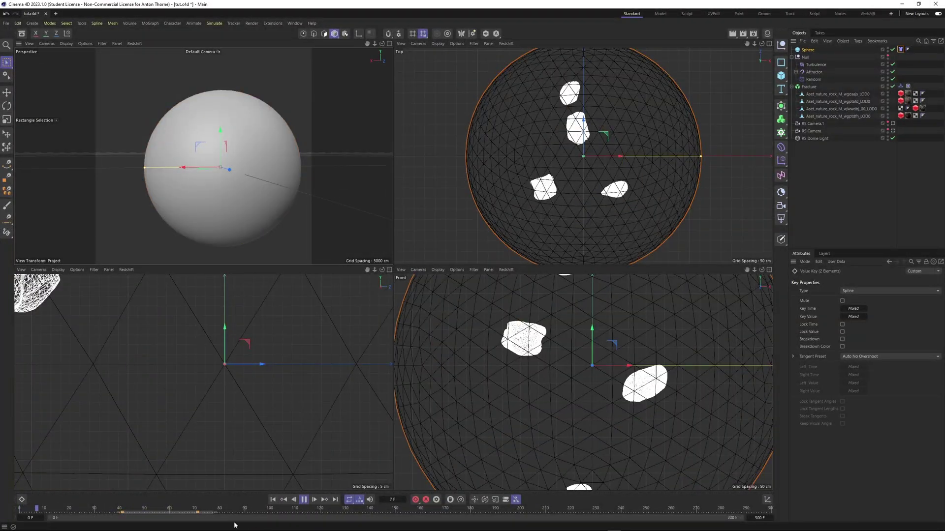
Step: Play back and scrub the simulation in the maximized perspective view to examine how the cloth wraps the rocks
middle_click(376, 206)
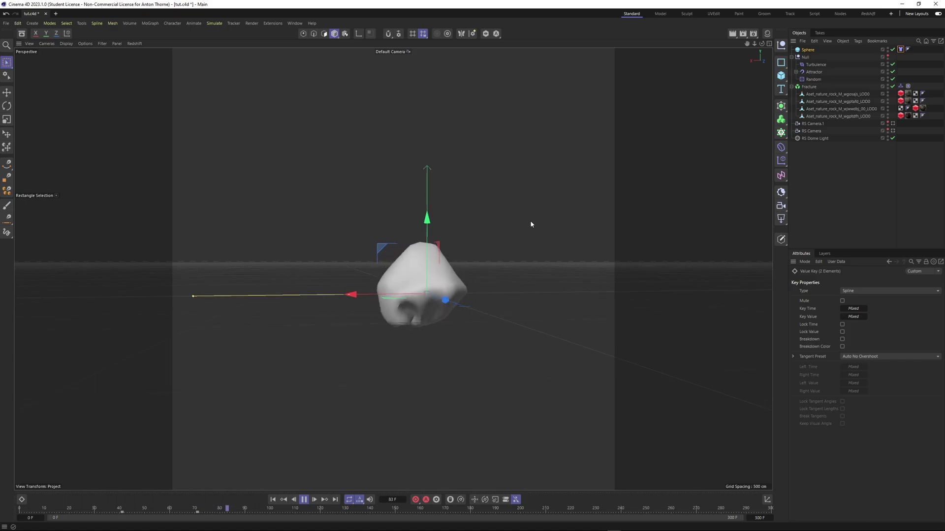
left_click_drag(762, 44, 562, 191)
scroll(406, 284, "up", 10)
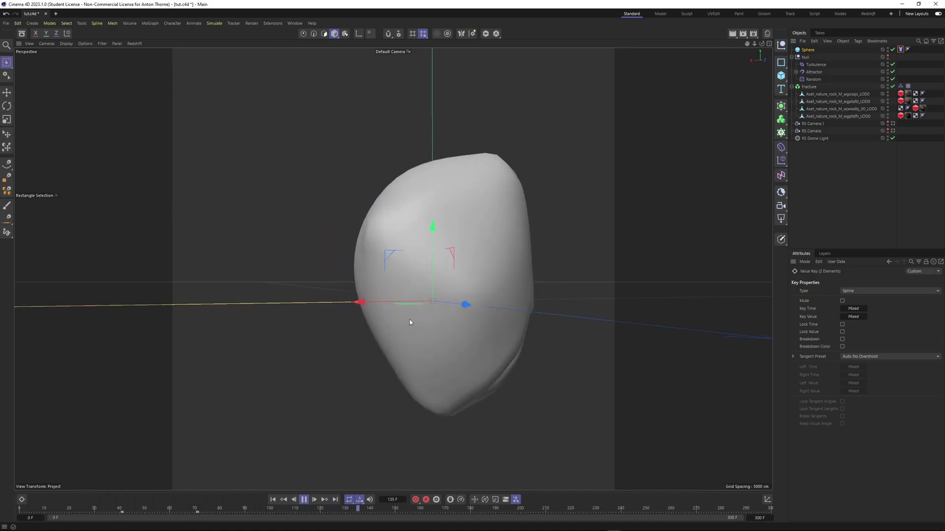
left_click(305, 501)
left_click(273, 501)
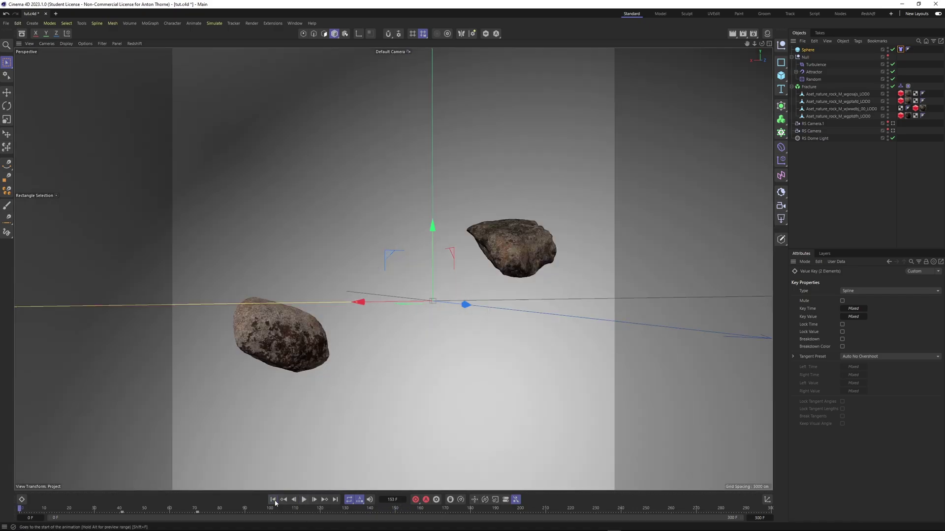
left_click(185, 510)
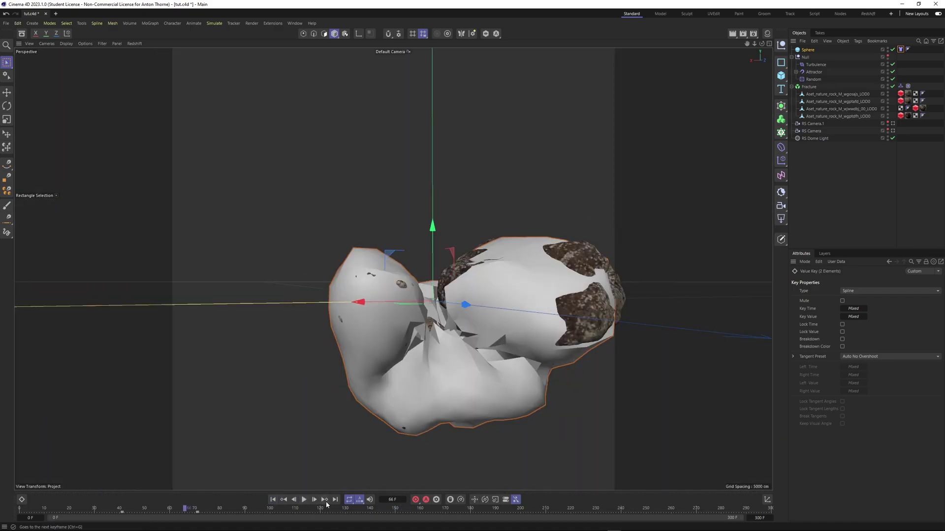
left_click_drag(108, 510, 268, 502)
left_click(286, 500)
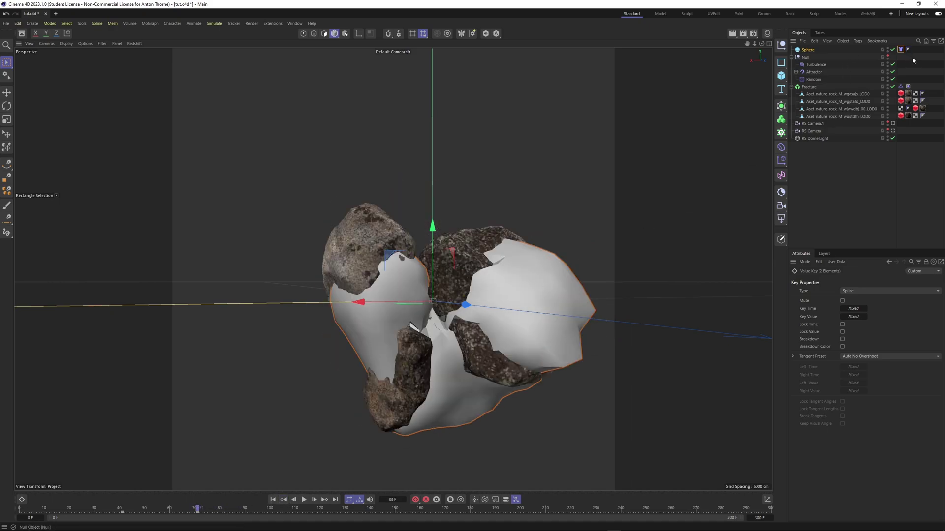
Step: Review the cloth tag's surface settings and replay the simulation from the start with nothing selected
left_click(900, 49)
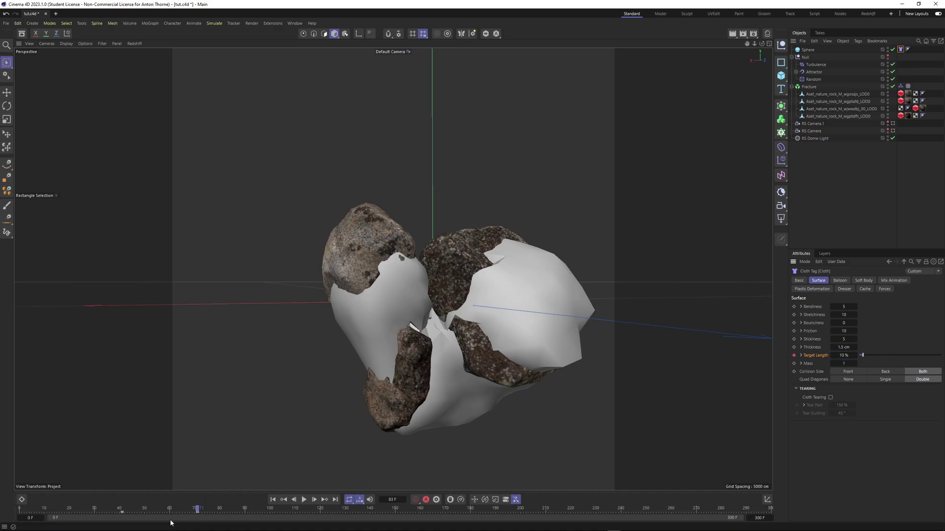
left_click_drag(150, 510, 2, 509)
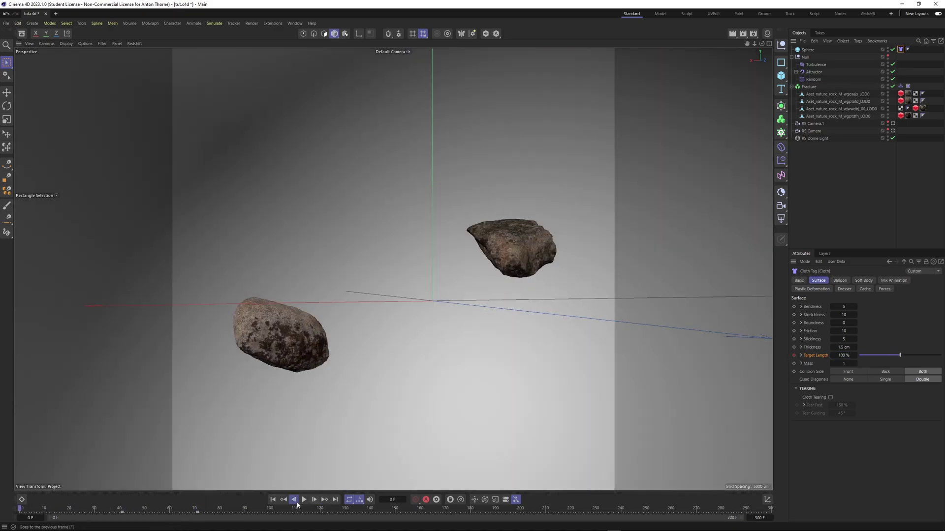
left_click(849, 218)
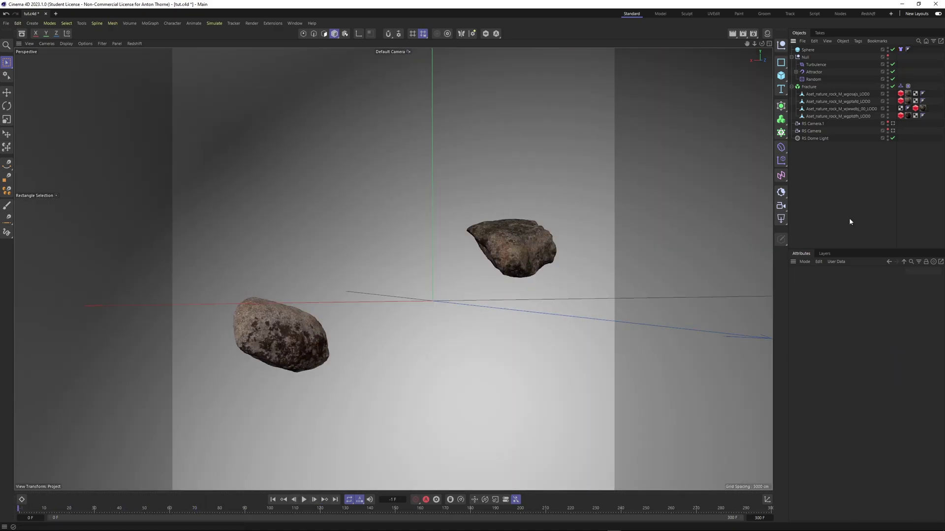
left_click(304, 500)
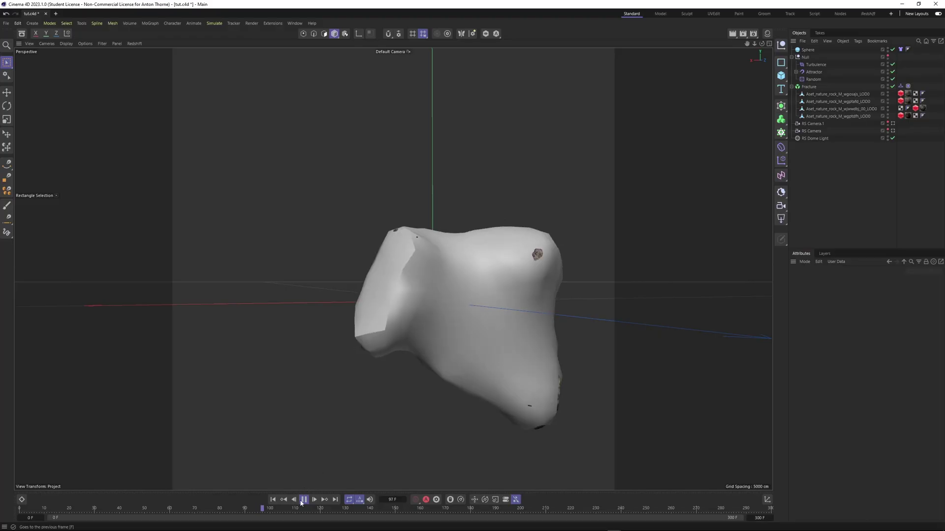
Step: Set the sphere's Segments to 100 and rewind the animation to the start
left_click(811, 50)
double_click(842, 307)
type("100")
key("Return")
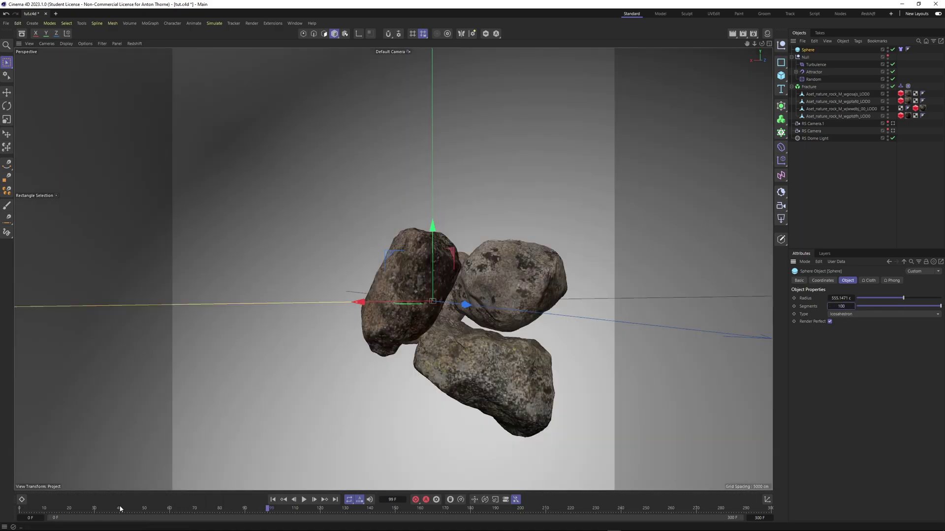
left_click_drag(120, 509, 19, 508)
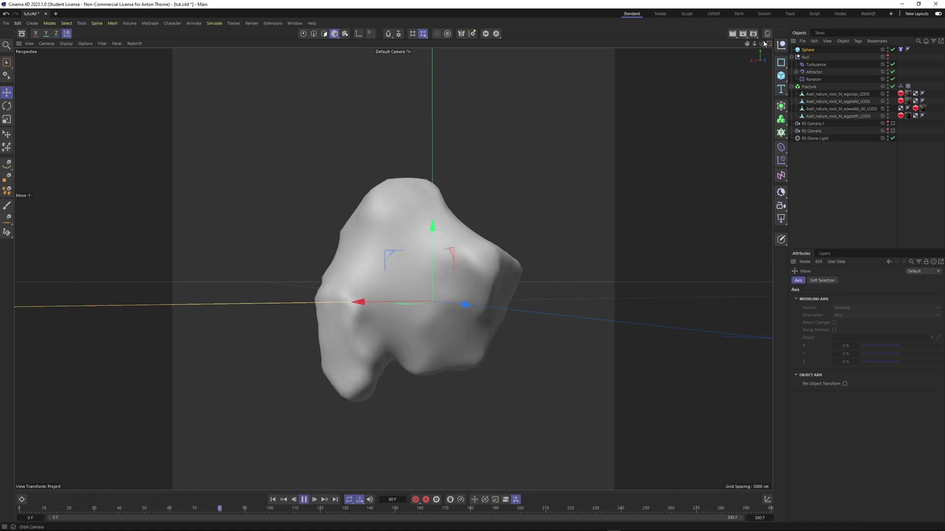
Step: Set the cloth tag's Bendiness to 50 and Friction to 0 while checking the wrap in the viewport
left_click_drag(762, 44, 427, 69)
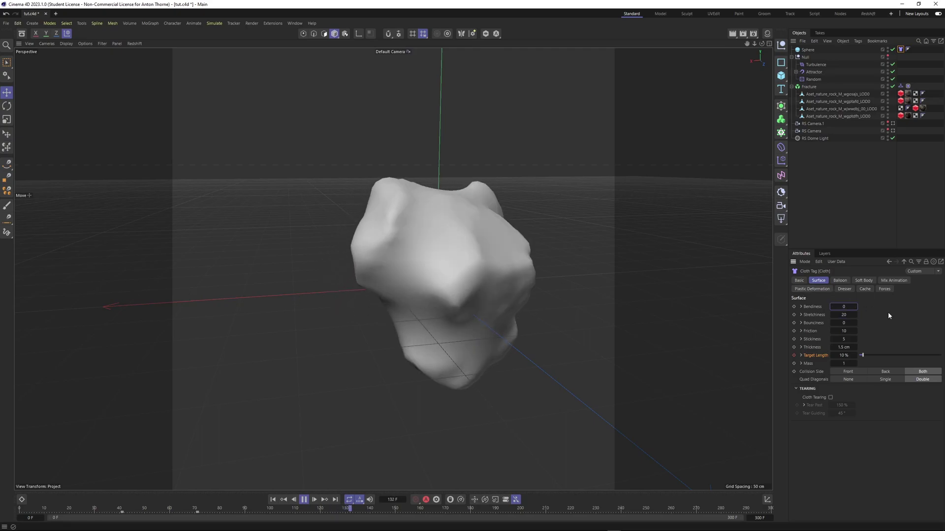
left_click_drag(847, 308, 844, 307)
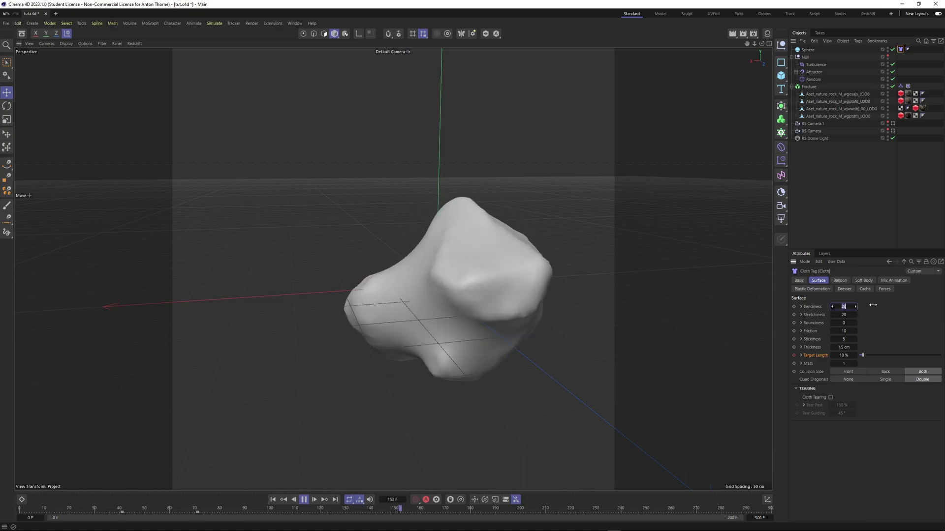
type("50")
key("Return")
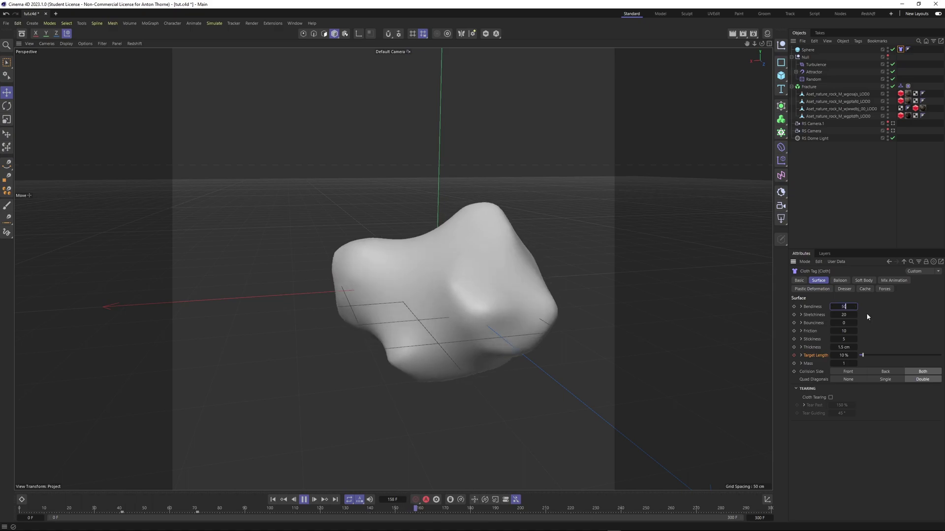
left_click(843, 331)
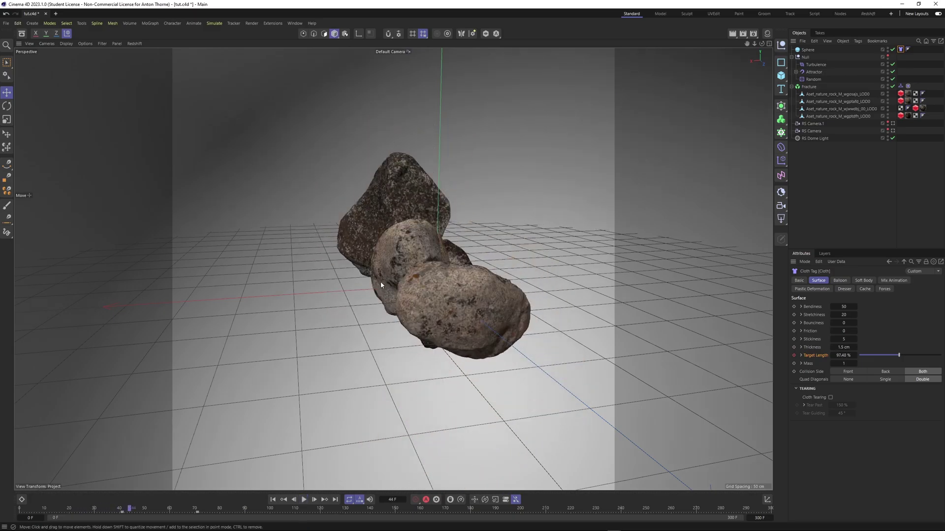
Step: Retime the cloth tag's Target Length keyframes to frames 30 and 44 and return to the animation start
left_click(102, 514)
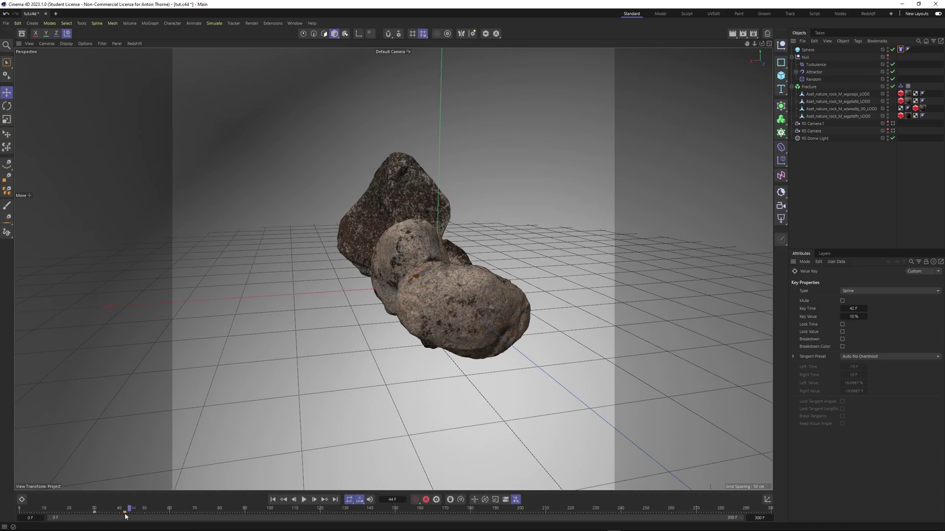
left_click(273, 499)
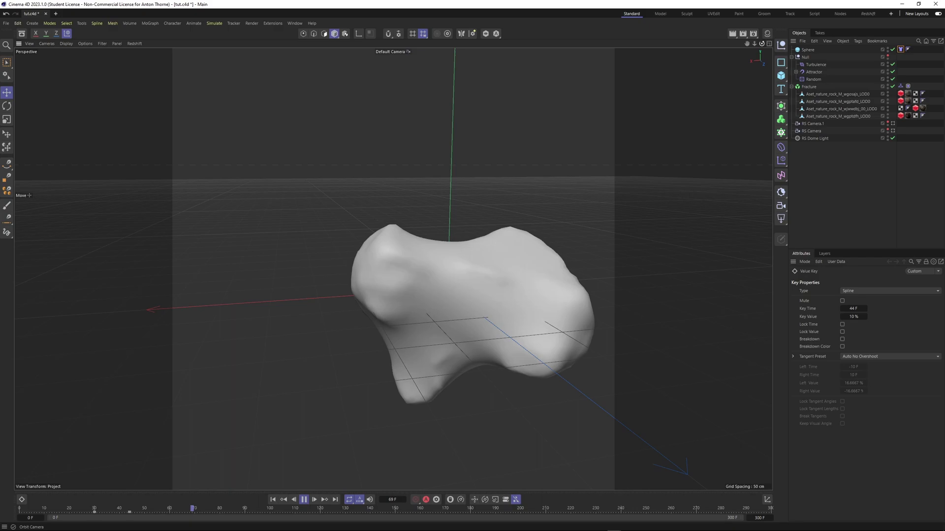
Step: Examine the shrunken cloth around the rocks from several angles and distances during playback
left_click_drag(762, 44, 721, 32)
left_click_drag(393, 269, 276, 242, "alt")
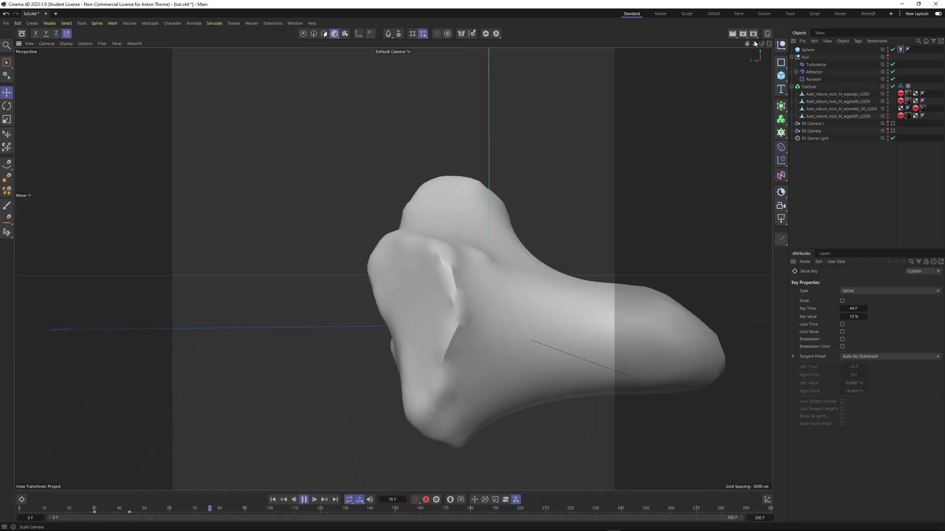
right_click_drag(275, 242, 278, 242, "alt")
left_click_drag(754, 44, 684, 43)
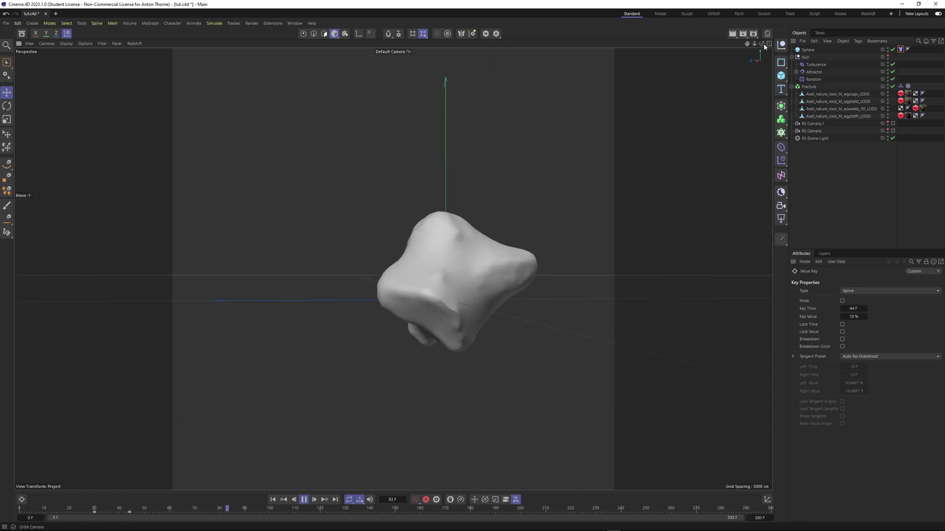
left_click_drag(762, 44, 774, 47)
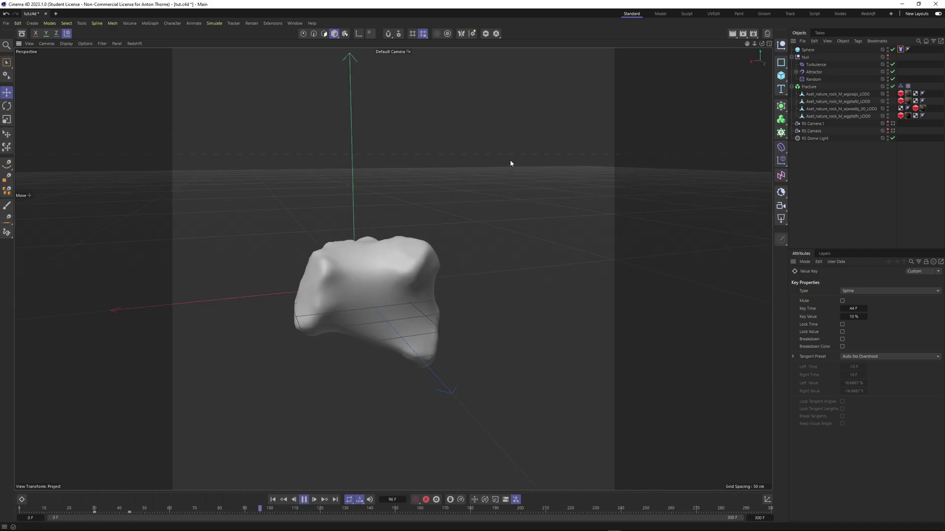
Step: Inspect the shrunken cloth around the rocks up close during playback and save the project
scroll(327, 309, "up", 3)
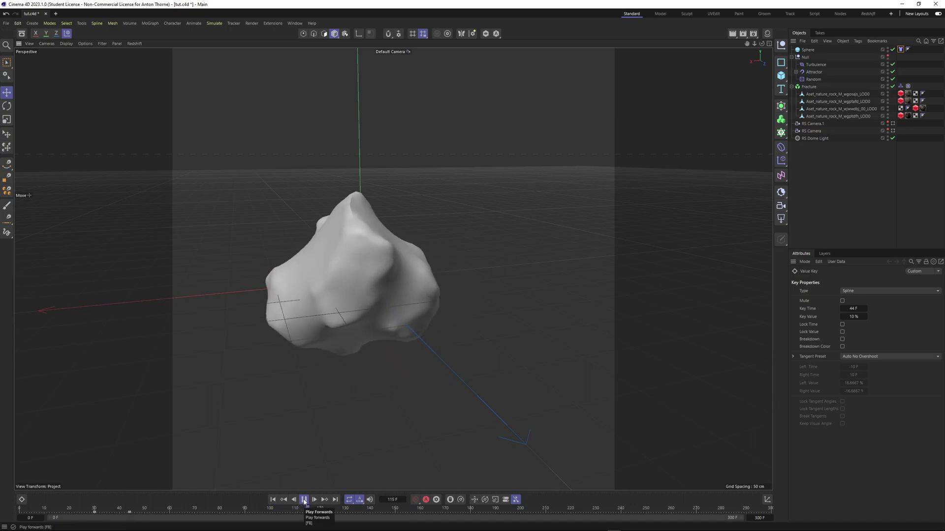
scroll(320, 256, "up", 2)
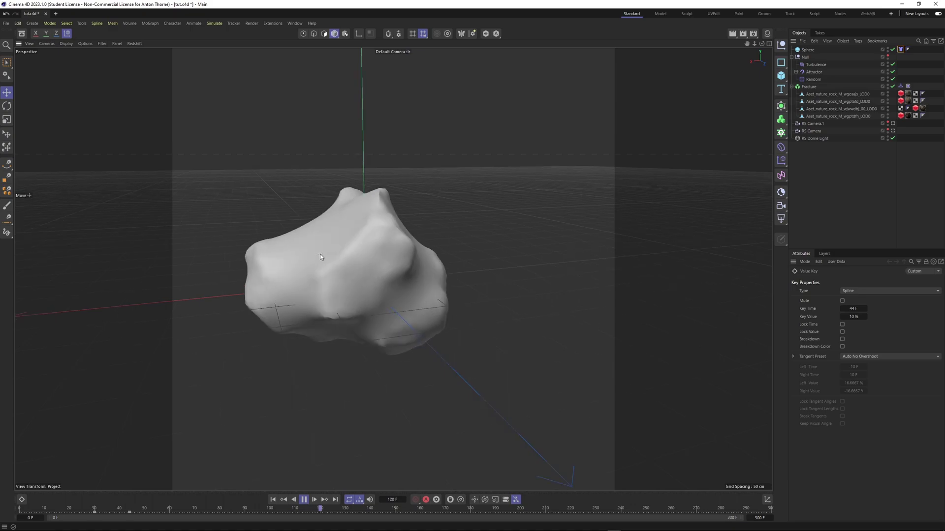
key("ctrl+s")
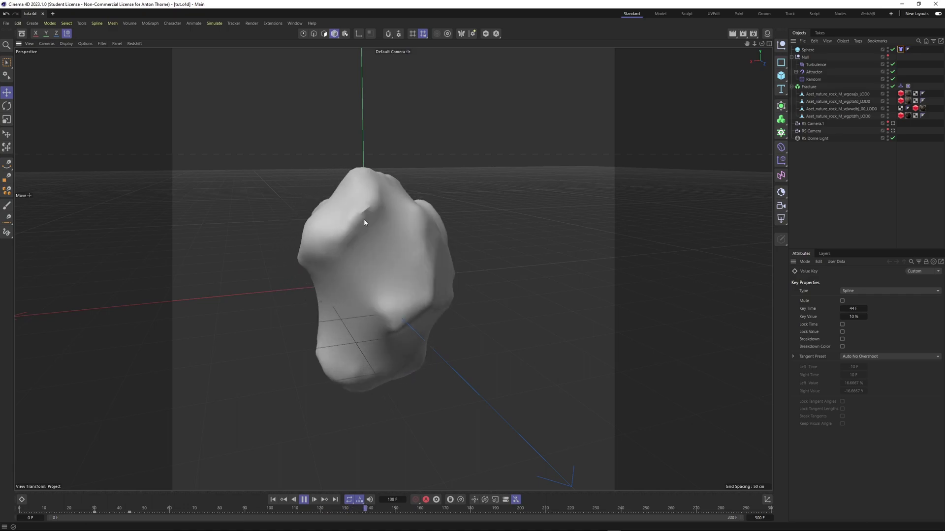
Step: Check the cloth's mesh density with Gouraud Shading (Lines), restore plain Gouraud Shading and save the project
left_click(68, 43)
left_click(92, 115)
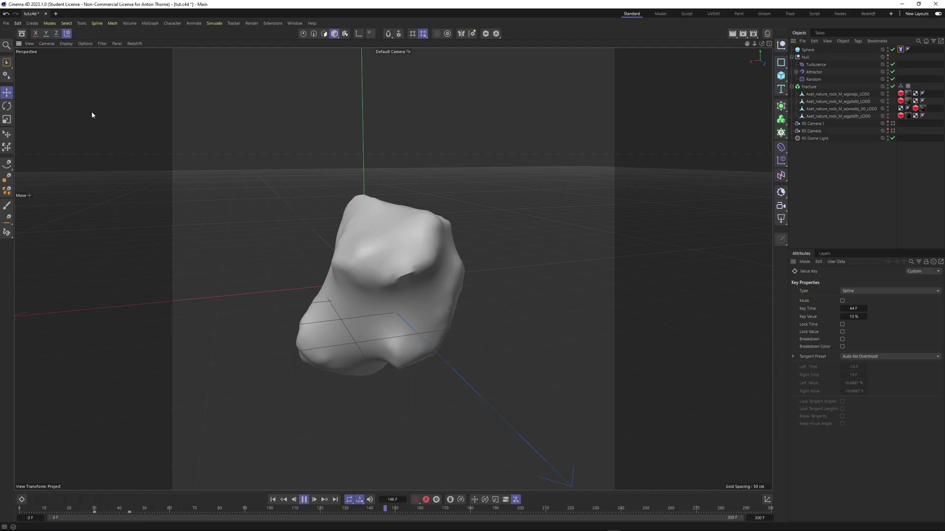
left_click(66, 43)
left_click(100, 75)
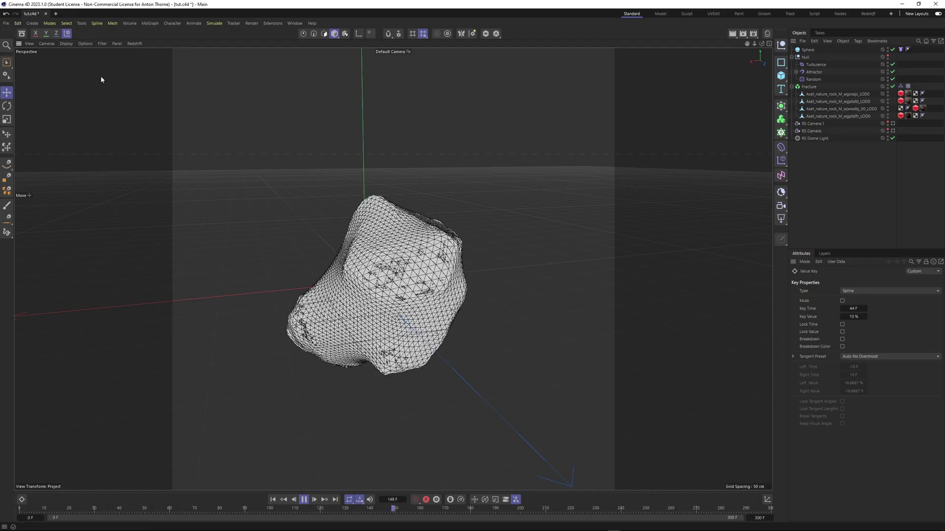
left_click(67, 43)
left_click(69, 63)
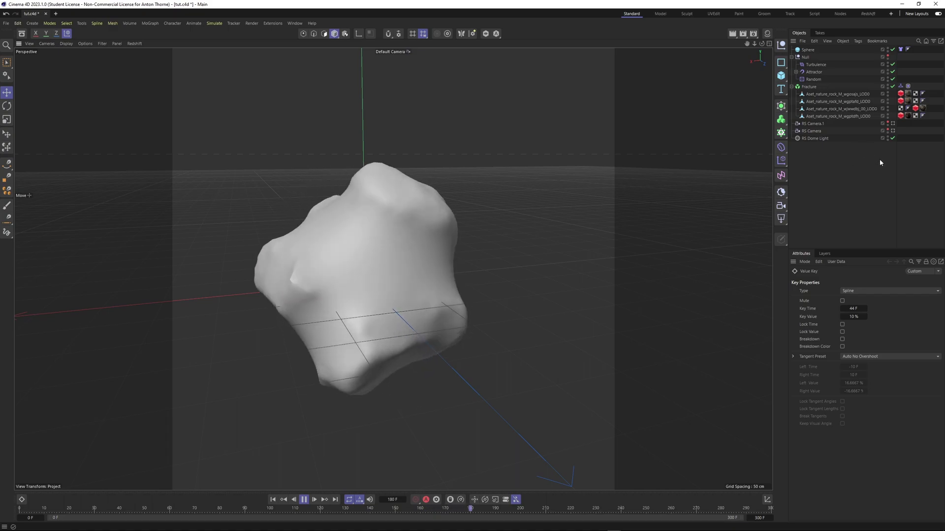
key("ctrl+s")
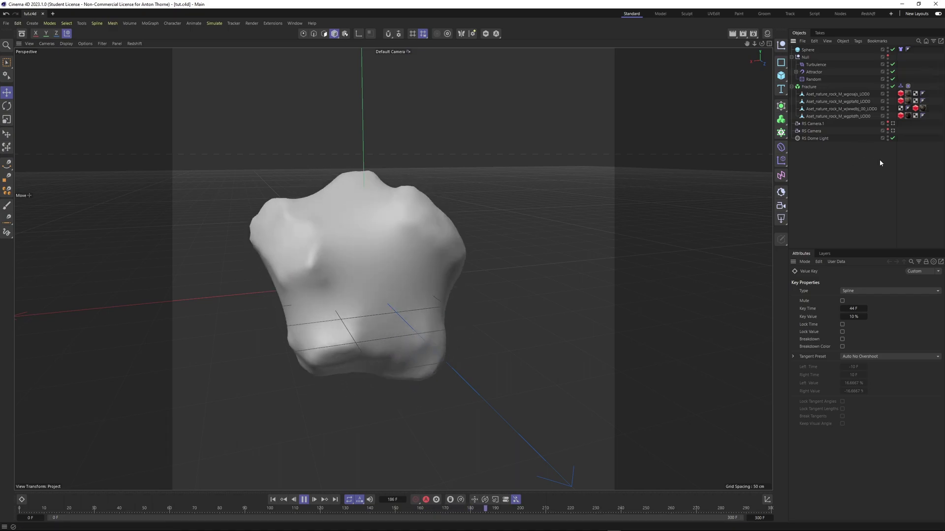
Step: Cache the whole scene's simulation from the sphere's Cloth tag and play the cached animation up to frame 81
left_click(304, 500)
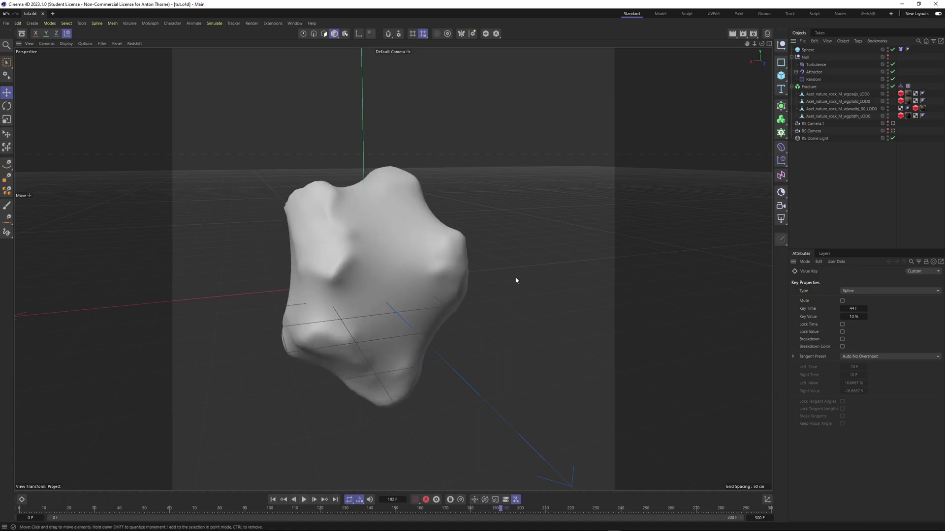
left_click(901, 49)
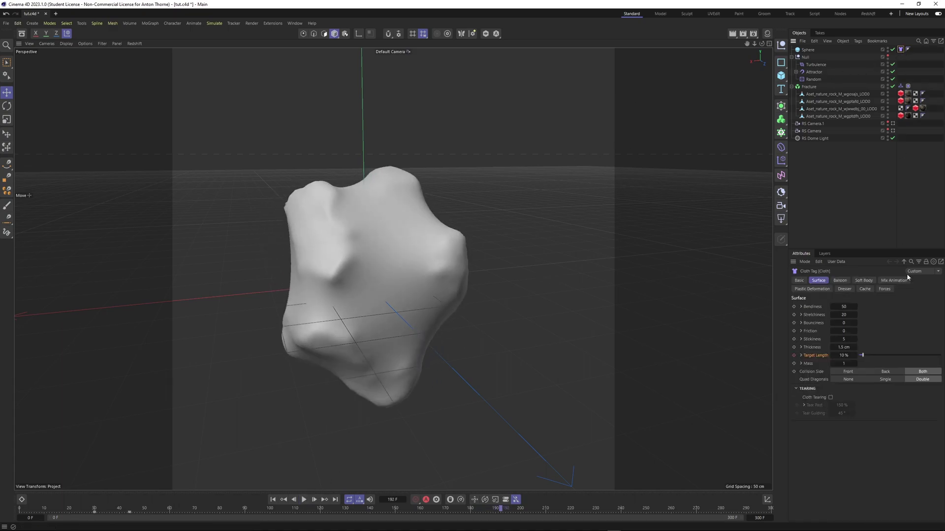
left_click(865, 290)
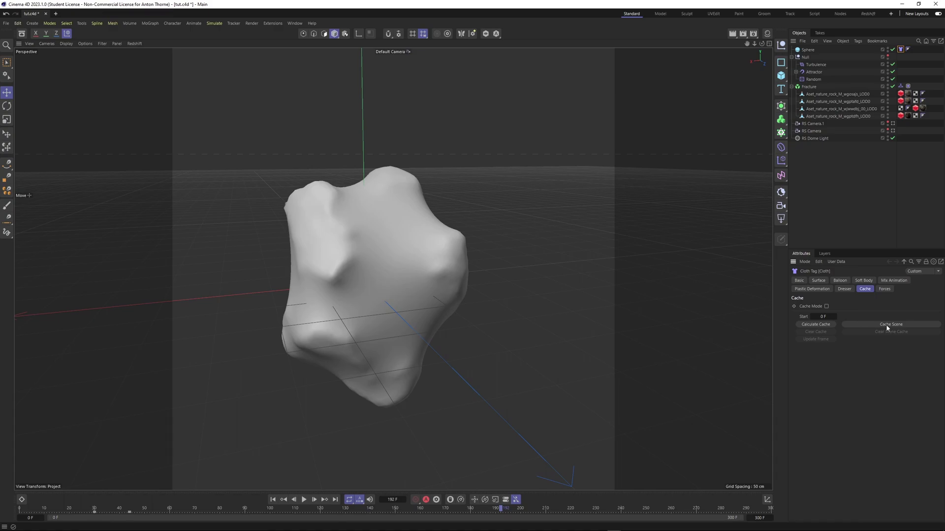
left_click(888, 326)
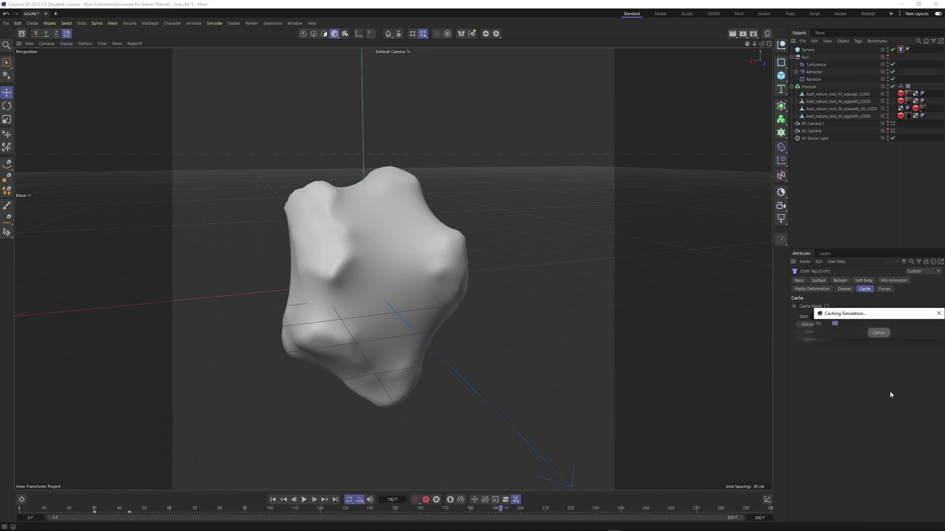
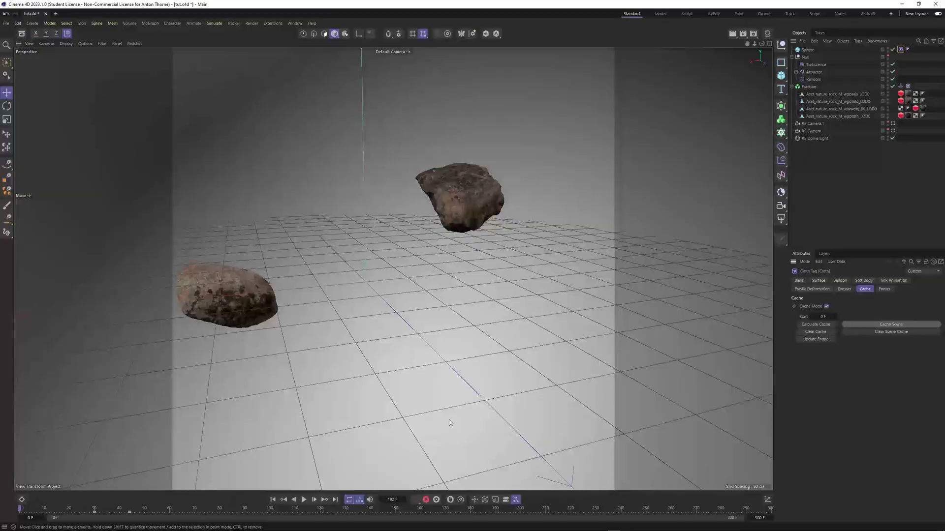
left_click(305, 500)
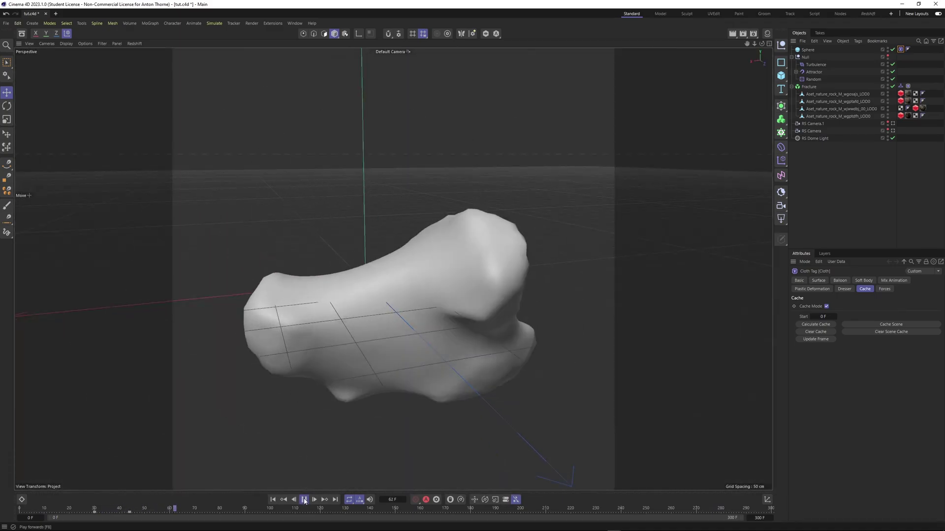
left_click(305, 500)
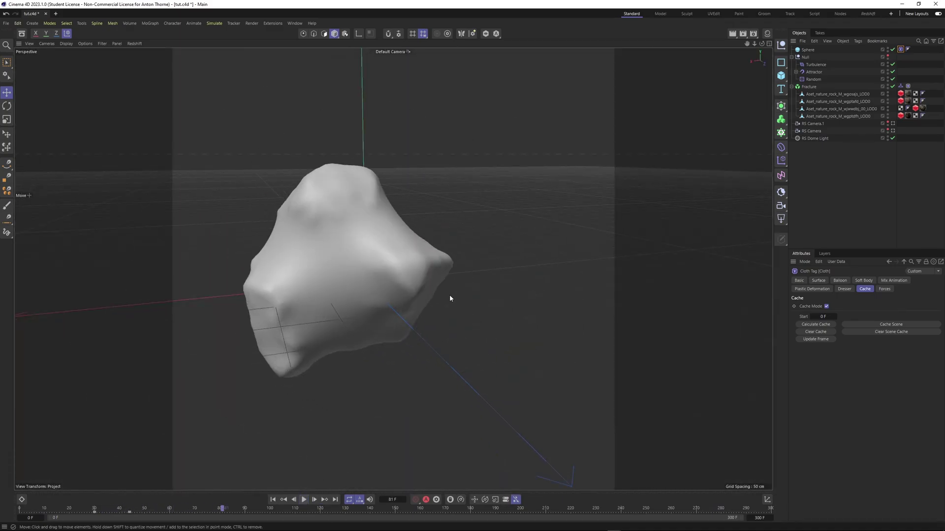
Step: Add a Cloth Surface generator and make the sphere its child
left_click(782, 133)
left_click(781, 106)
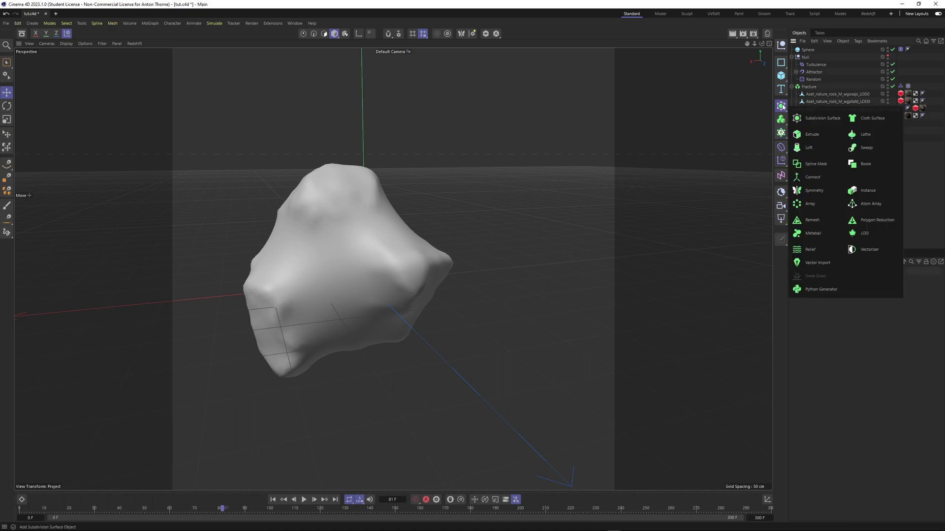
left_click(872, 118)
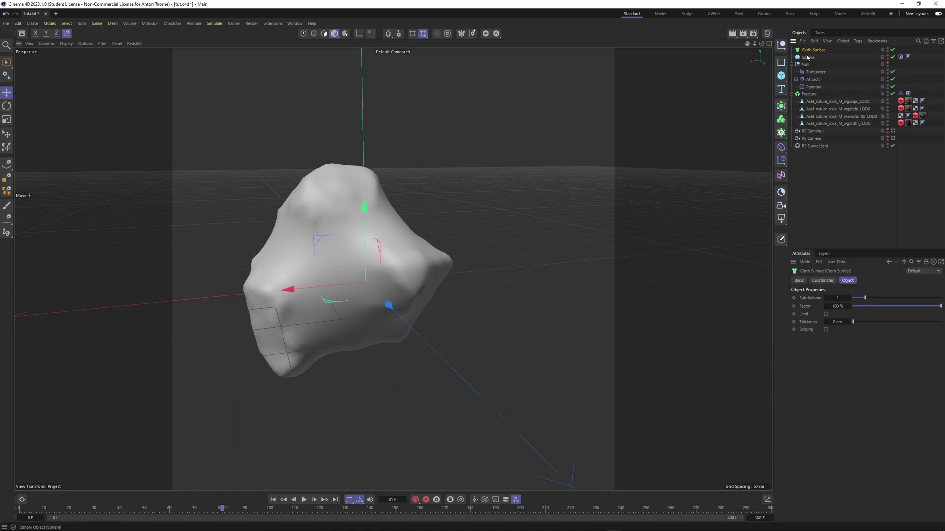
left_click_drag(808, 57, 814, 50)
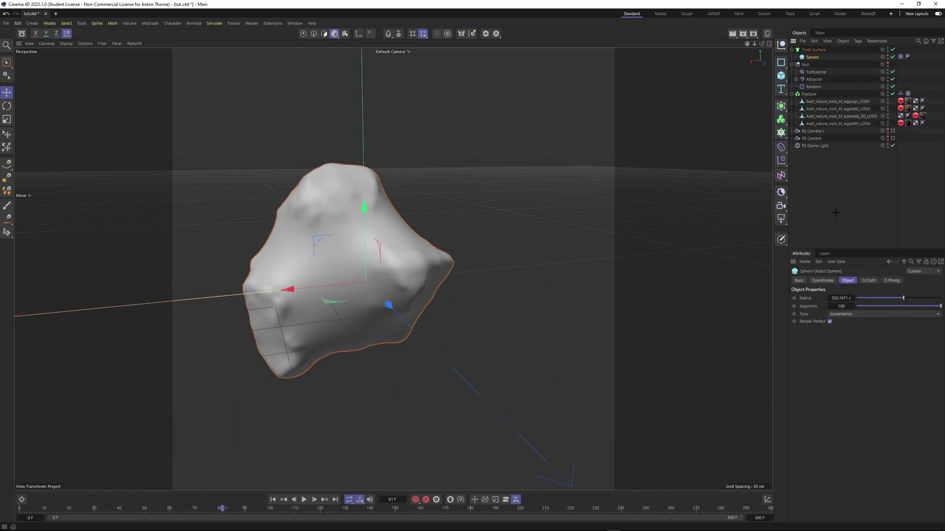
Step: Display the viewport in Gouraud Shading (Lines) and select the Cloth Surface to check its subdivided mesh
left_click(713, 90)
left_click(66, 43)
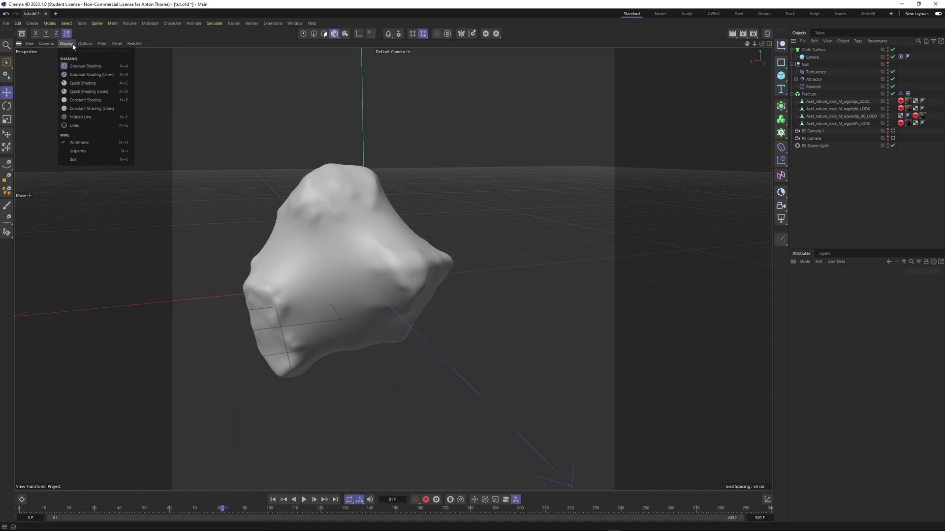
left_click(82, 76)
scroll(314, 184, "up", 3)
left_click(814, 50)
scroll(657, 205, "down", 5)
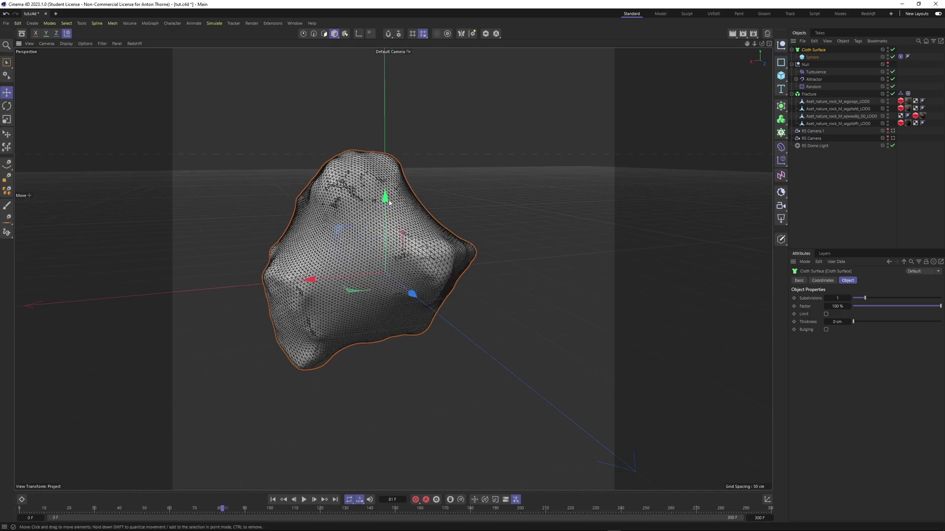
Step: Deselect the Cloth Surface and examine its subdivided mesh from near and far
left_click(849, 212)
scroll(379, 268, "down", 3)
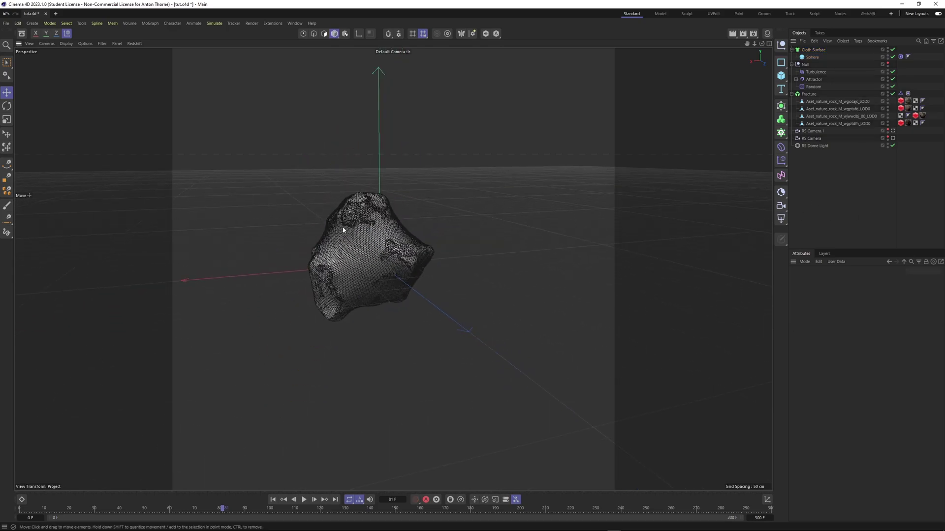
scroll(367, 218, "up", 3)
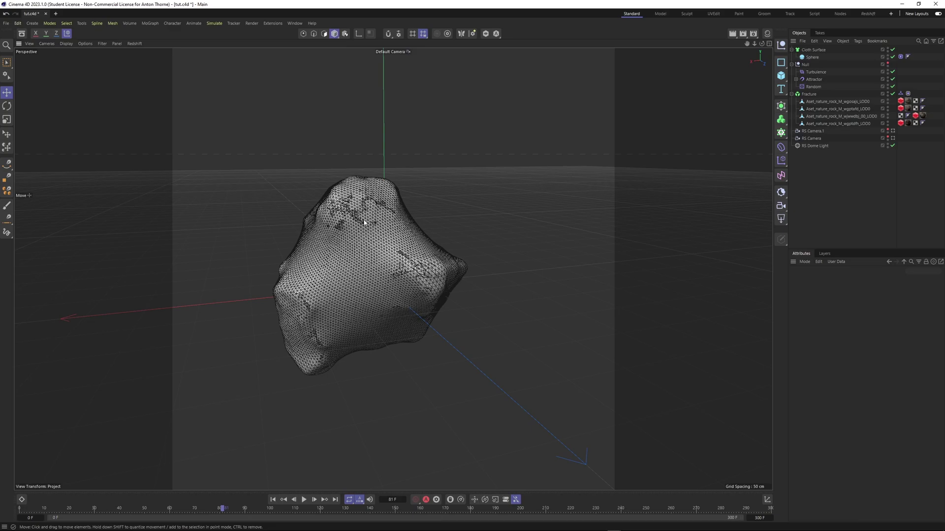
scroll(363, 223, "down", 2)
scroll(359, 217, "up", 8)
scroll(356, 207, "down", 8)
scroll(388, 285, "down", 4)
scroll(358, 230, "up", 6)
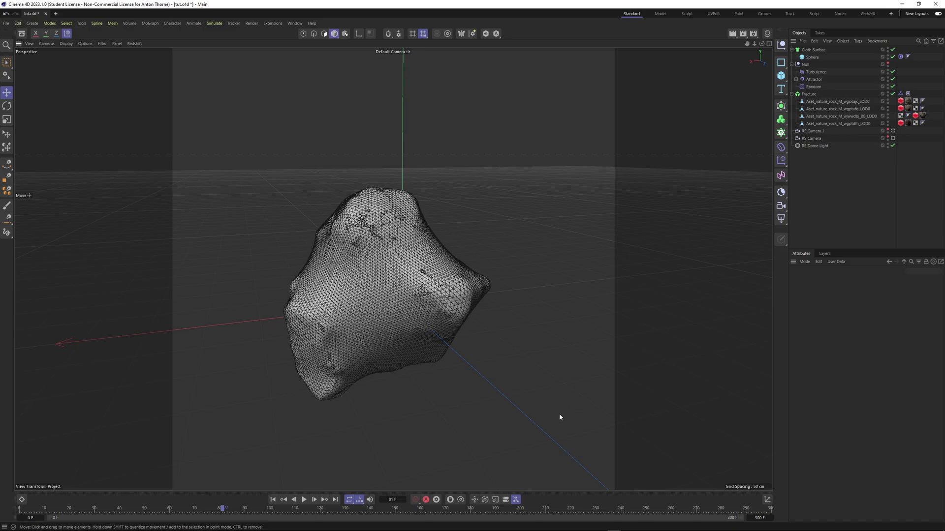
Step: Try to view the rocks_mobile video from the rocks folder in File Explorer
mouse_move(573, 526)
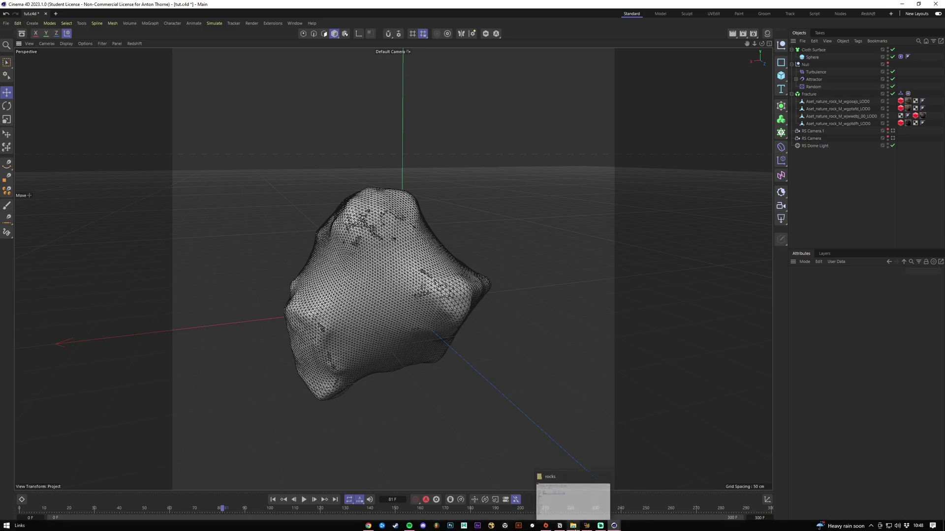
left_click(574, 508)
double_click(282, 256)
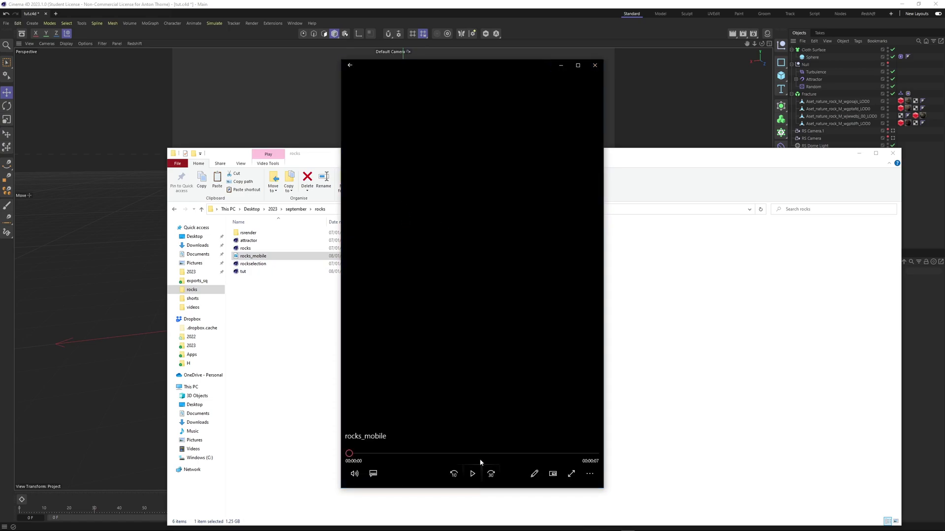
left_click(502, 302)
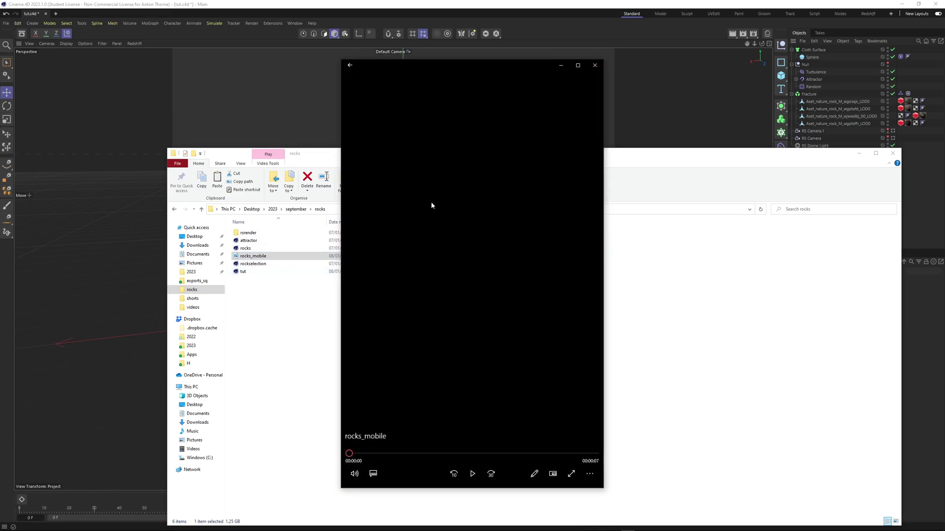
left_click(595, 65)
Step: Open the rocks_mb video from the exports_sq folder and play through the finished render
left_click(196, 281)
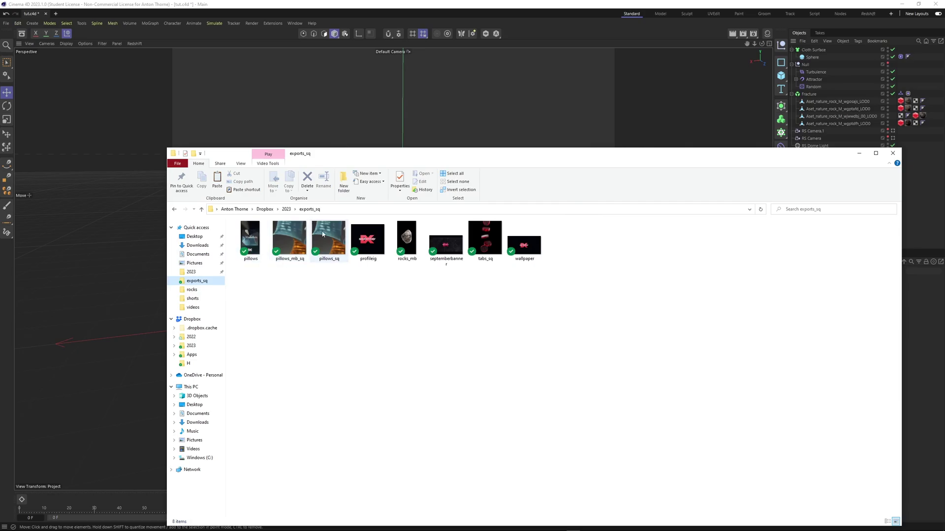
left_click(403, 236)
double_click(406, 242)
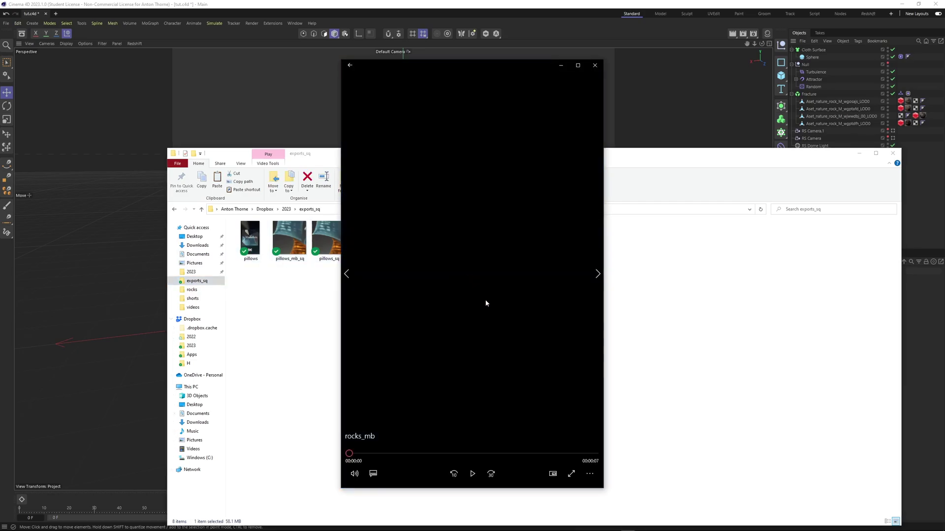
left_click_drag(419, 451, 372, 454)
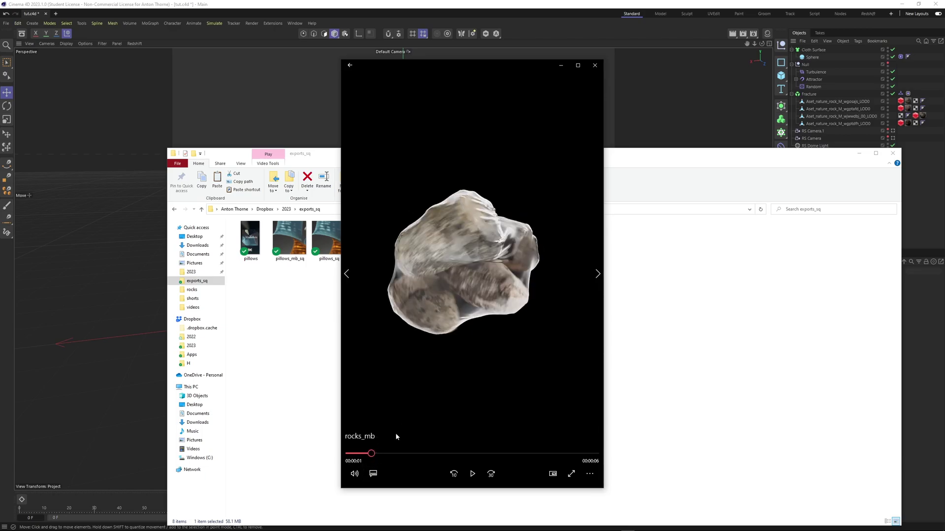
left_click_drag(376, 457, 435, 443)
left_click(472, 474)
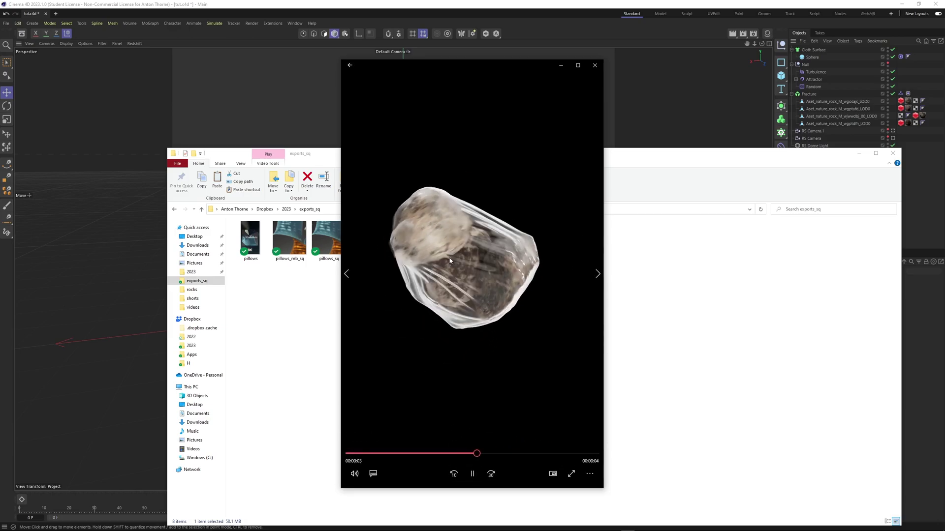
Step: Scrub through the paused rocks_mb video to study the wrap's wrinkles and stretching, and return to Cinema 4D
left_click(480, 364)
left_click_drag(504, 456, 524, 454)
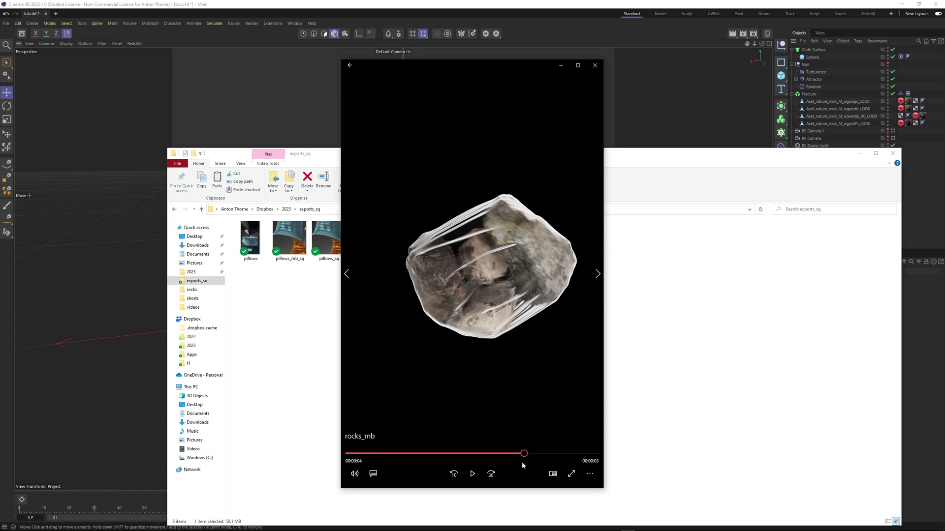
left_click_drag(525, 454, 522, 454)
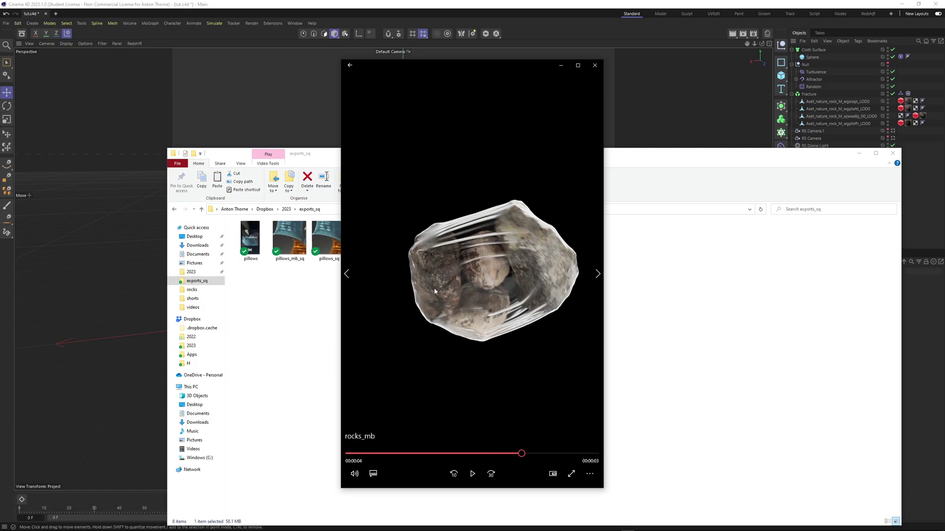
left_click_drag(521, 457, 465, 460)
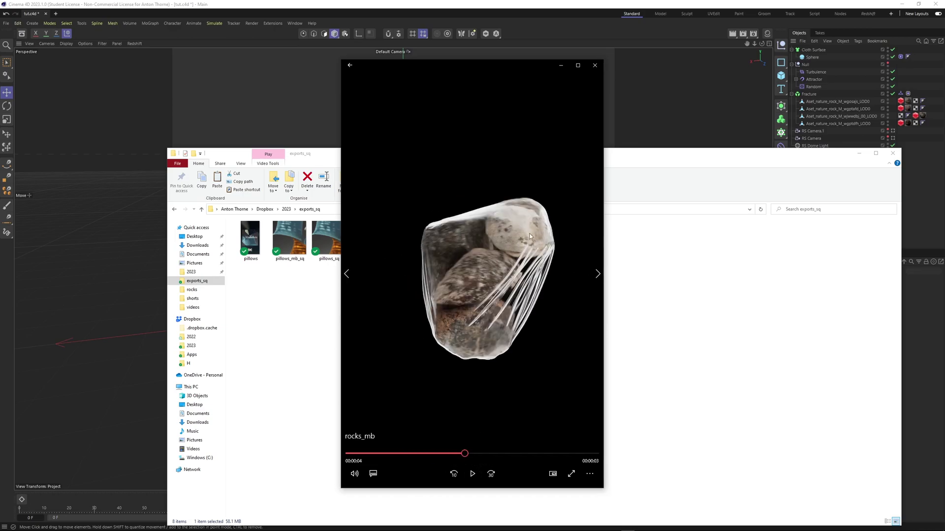
left_click(595, 65)
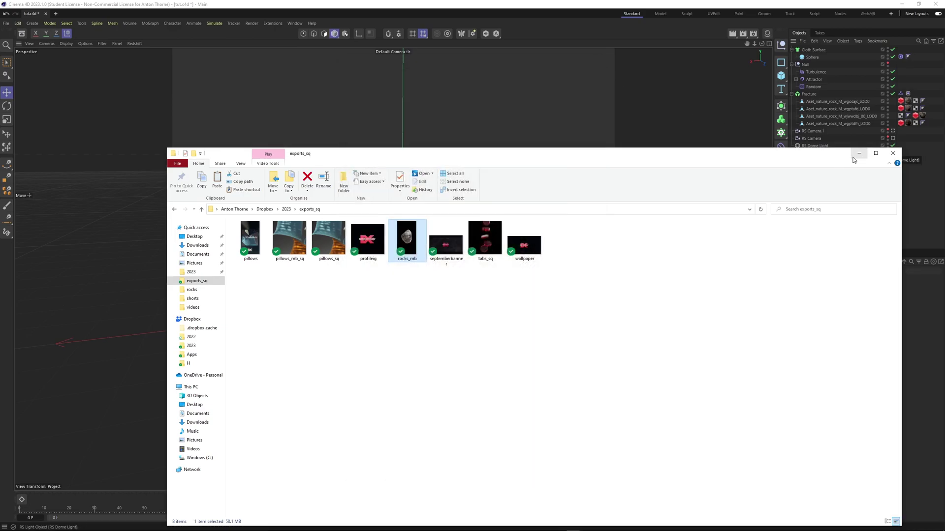
left_click(858, 155)
Step: Set the Cloth Surface's Thickness to 2 cm
right_click_drag(372, 223, 390, 218, "alt")
left_click(811, 50)
left_click_drag(837, 320, 840, 351)
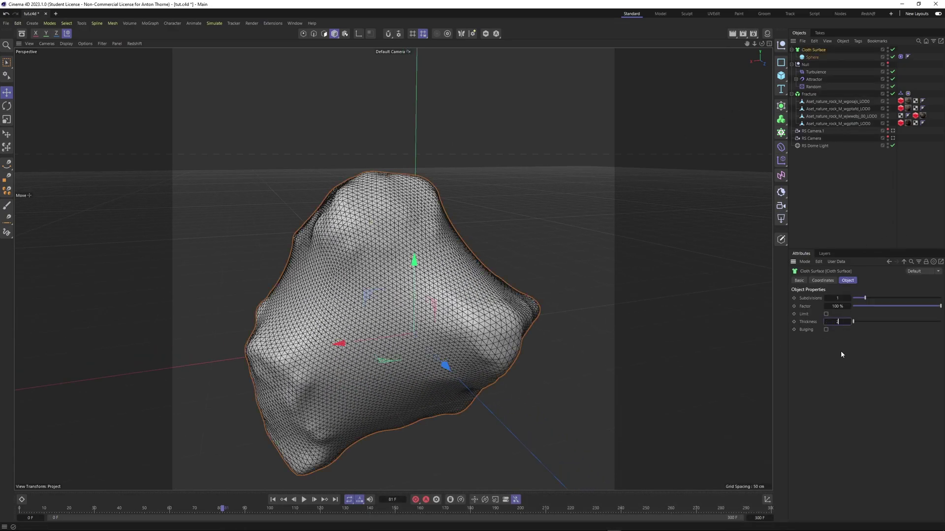
mouse_move(940, 322)
left_mouse_down()
mouse_move(861, 325)
mouse_move(943, 331)
left_mouse_up()
double_click(837, 323)
type("2")
key("Return")
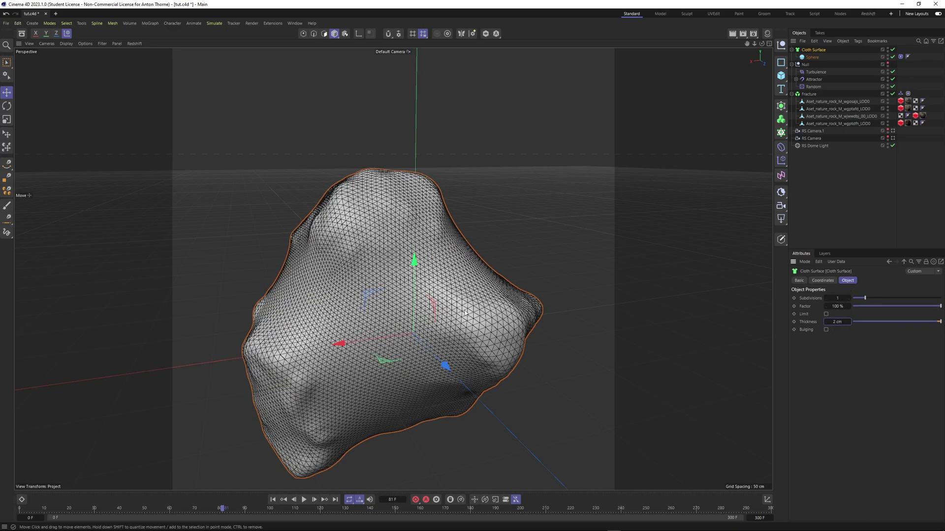
Step: Play the cached simulation from frame 0 and examine how the thickened cloth closes around the rocks
scroll(403, 279, "down", 6)
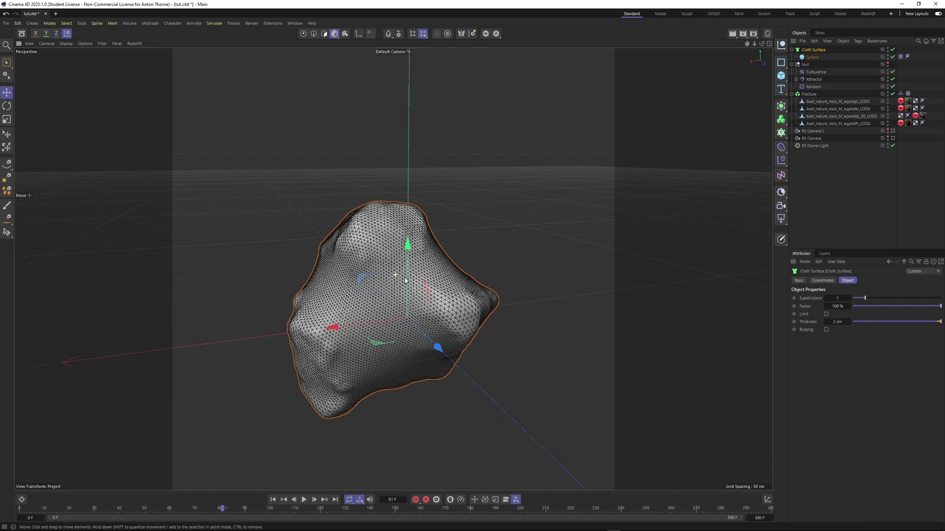
scroll(443, 293, "up", 5)
left_click(513, 340)
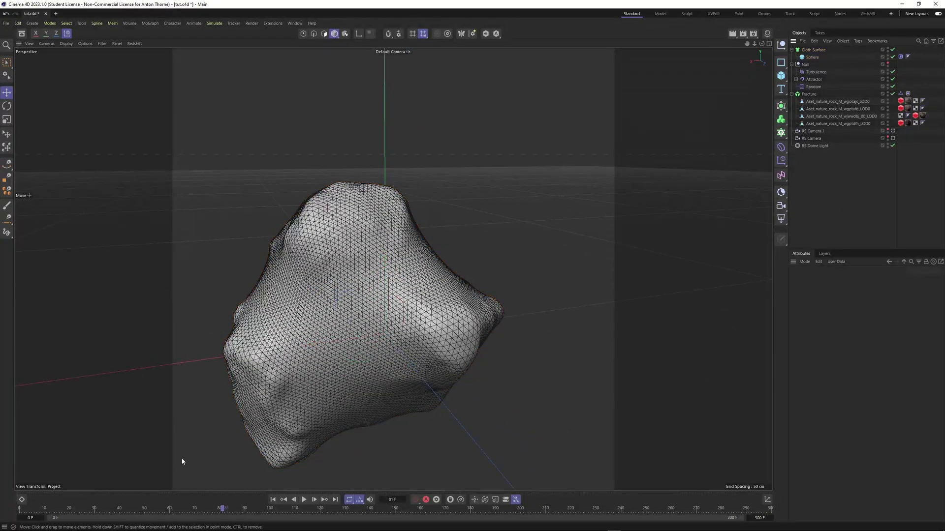
left_click_drag(222, 509, 17, 509)
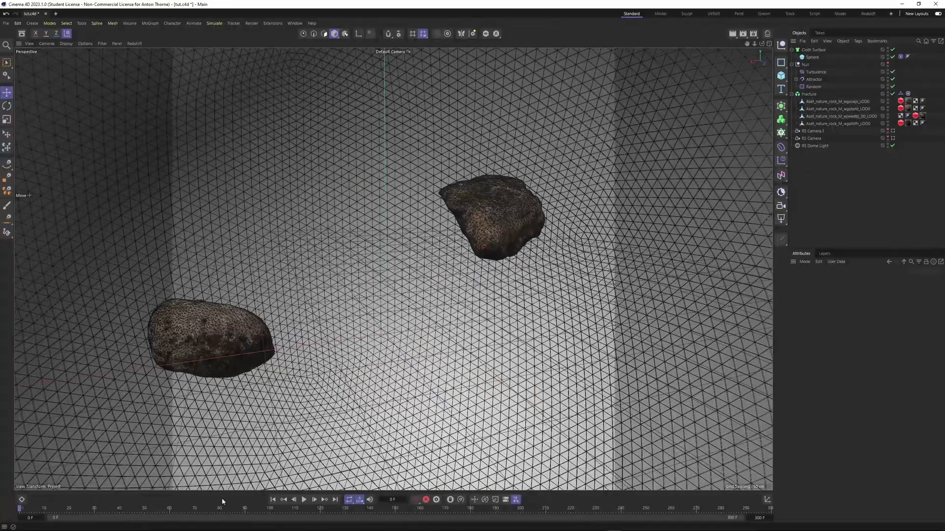
left_click(303, 499)
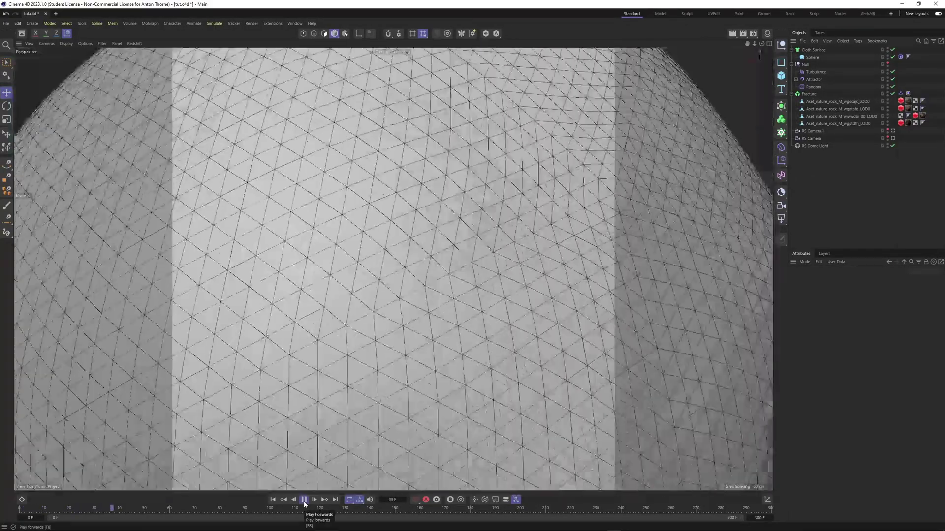
left_click(304, 500)
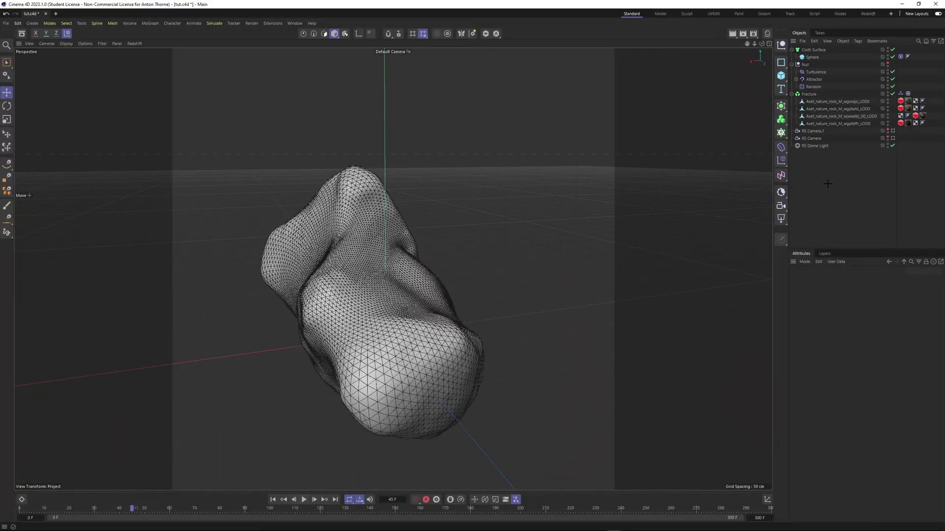
scroll(343, 385, "down", 4)
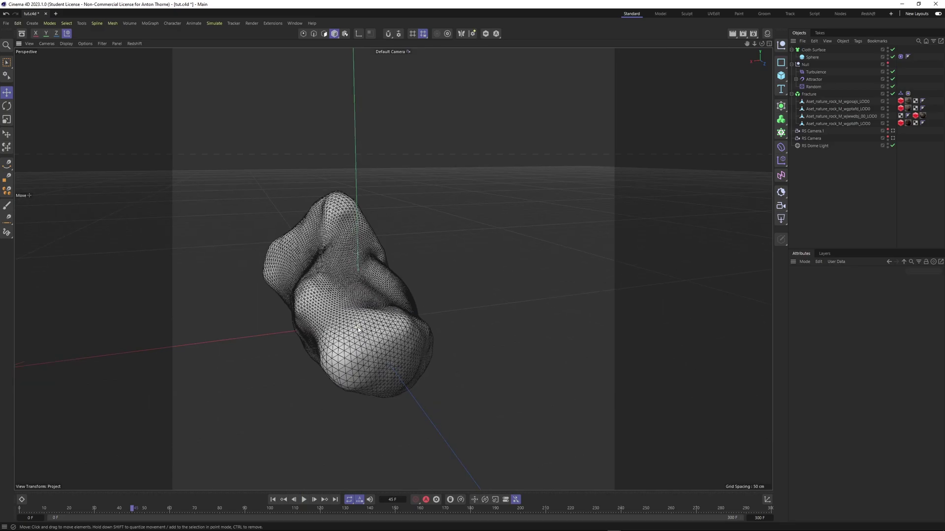
left_click(304, 500)
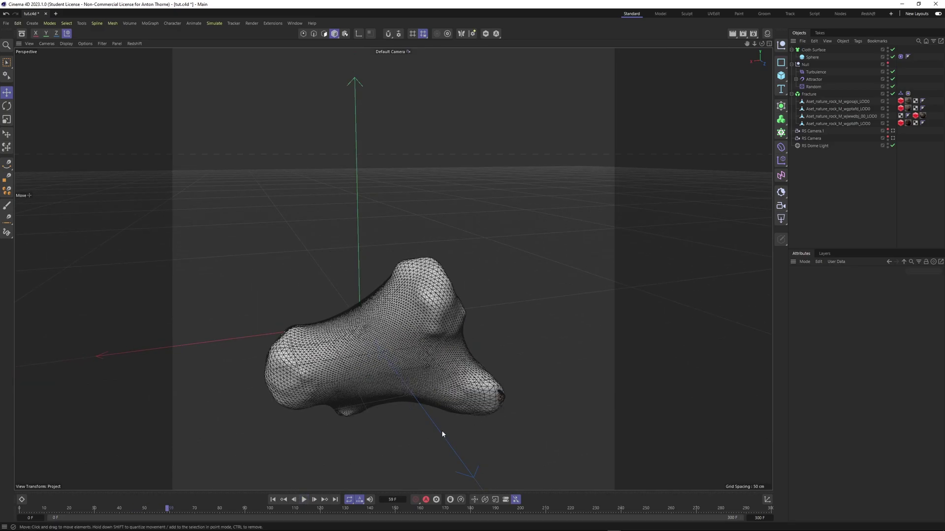
left_click(305, 499)
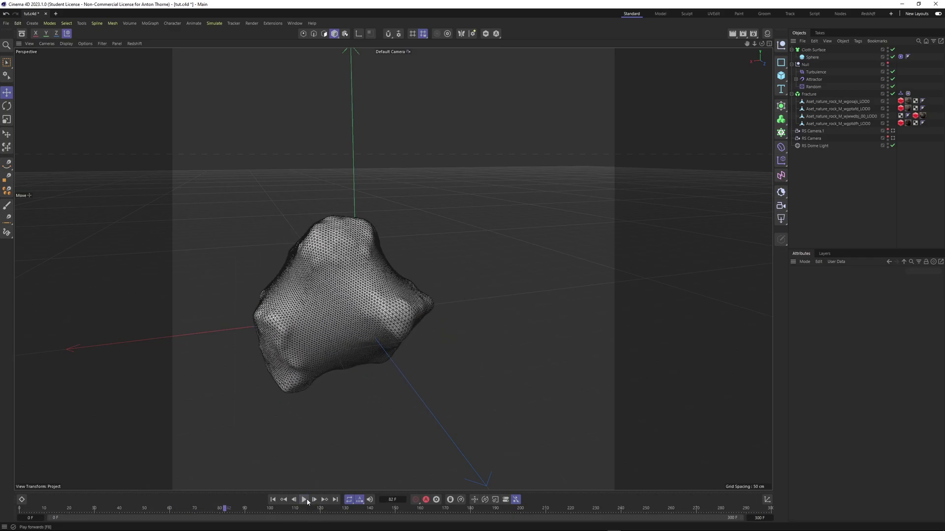
scroll(296, 290, "up", 4)
Step: Compare the views through RS Camera and RS Camera.1, keep RS Camera active, and go to frame 108
mouse_move(762, 44)
left_mouse_down()
mouse_move(541, 57)
mouse_move(760, 45)
left_mouse_up()
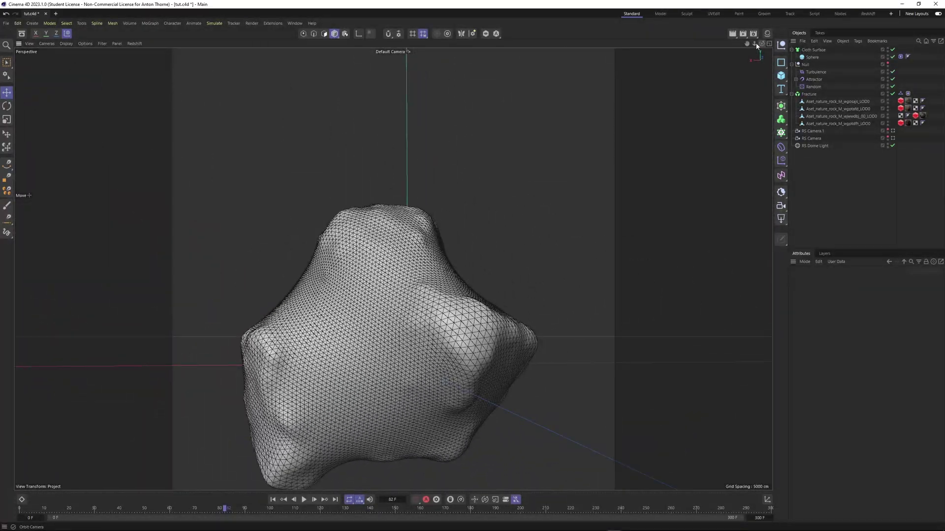
left_click(892, 138)
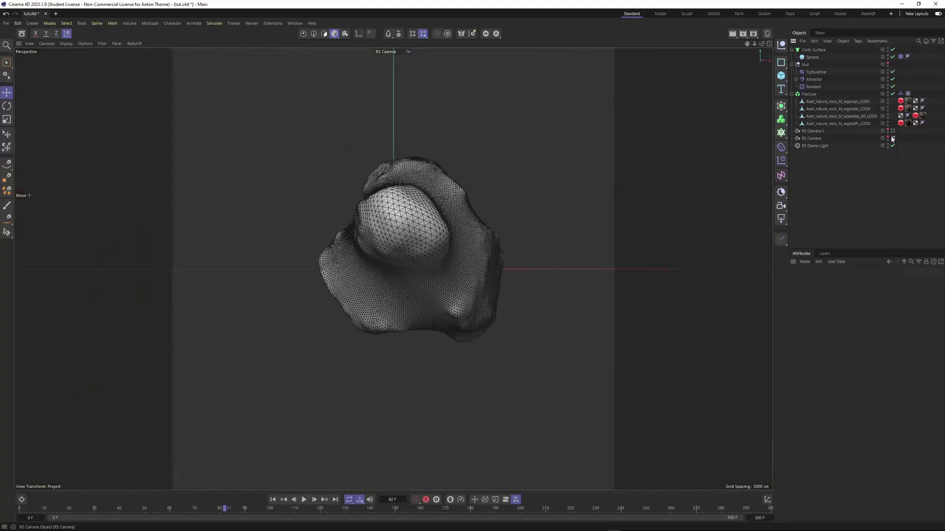
left_click(893, 132)
left_click(893, 138)
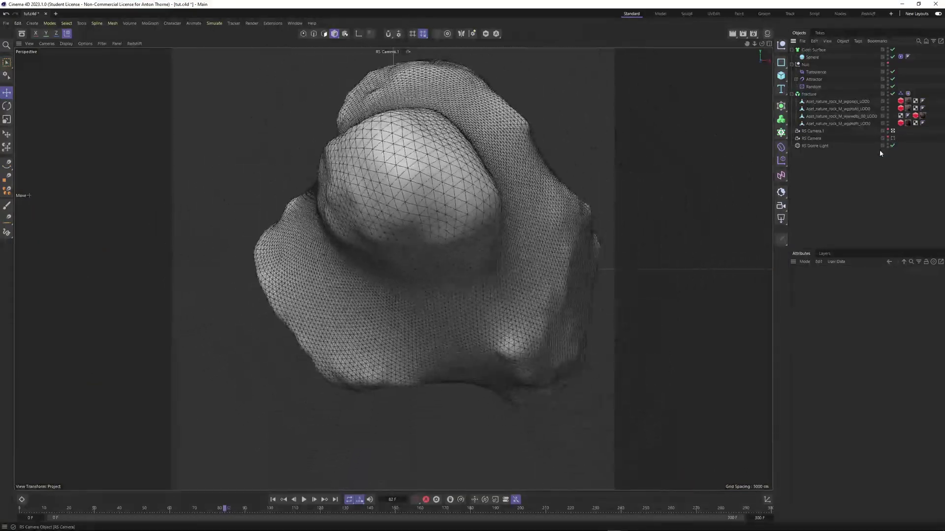
left_click_drag(225, 510, 317, 513)
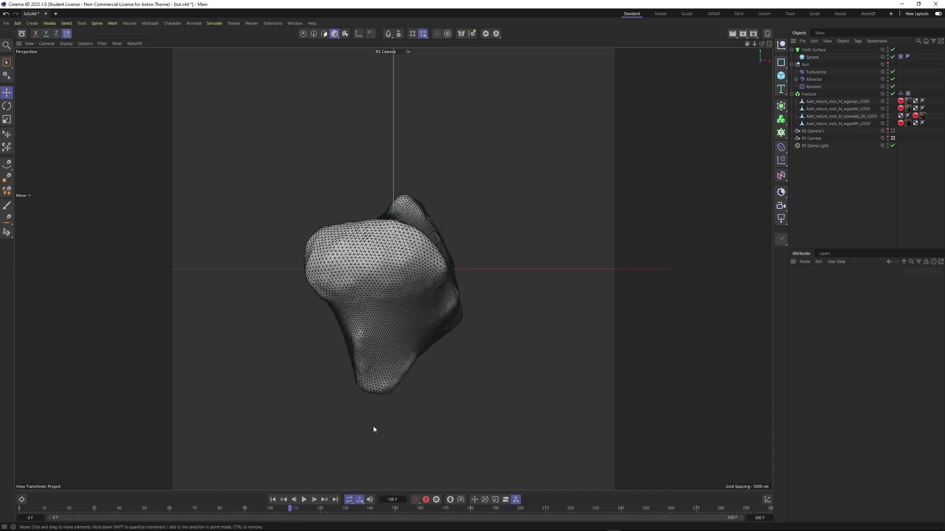
Step: Set the Cloth Surface's Thickness to 5 cm
left_click(819, 50)
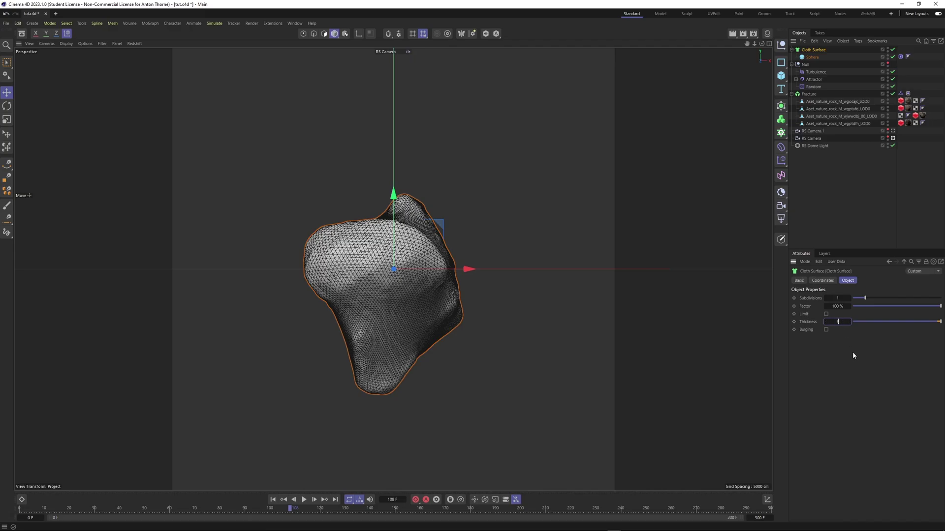
type("5")
key("Return")
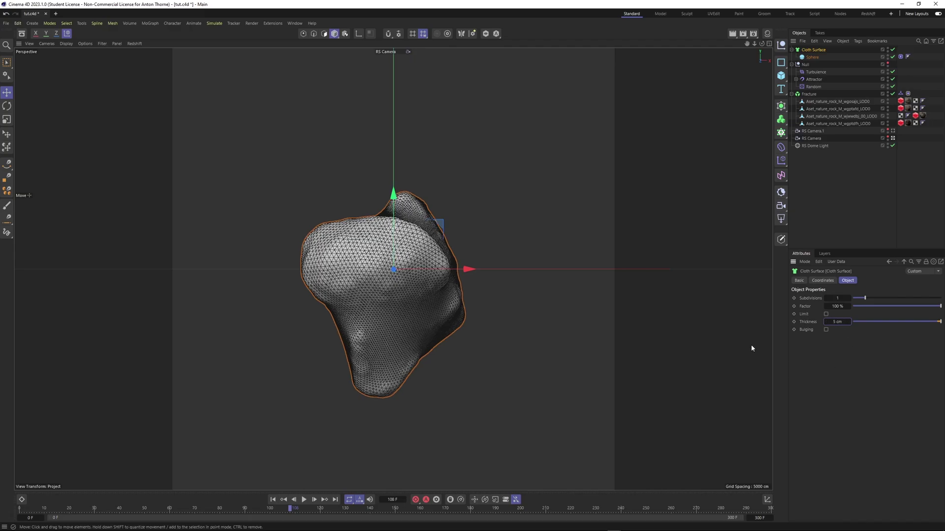
Step: Set the Cloth Surface's Thickness to 3 cm and inspect the gap between wrap and rocks in the orthographic views
left_click(769, 43)
scroll(571, 379, "up", 10)
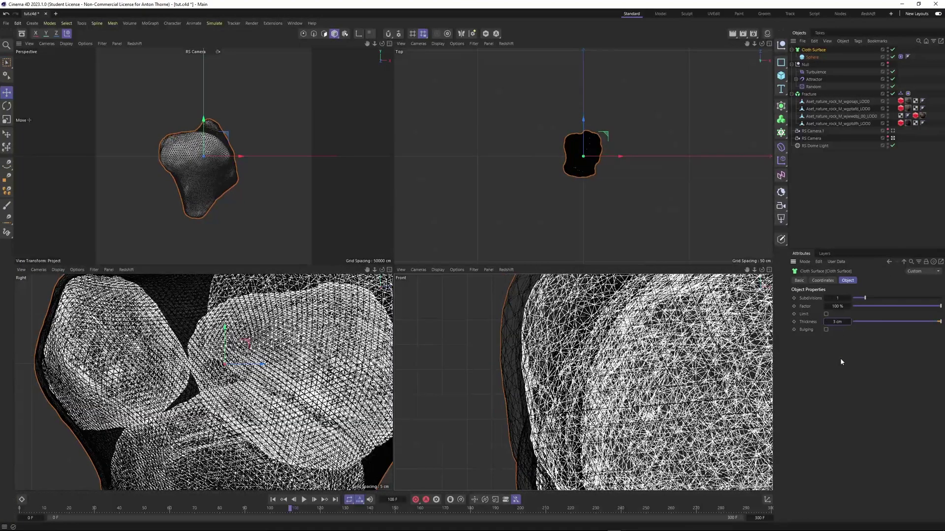
scroll(471, 375, "down", 6)
scroll(573, 300, "up", 8)
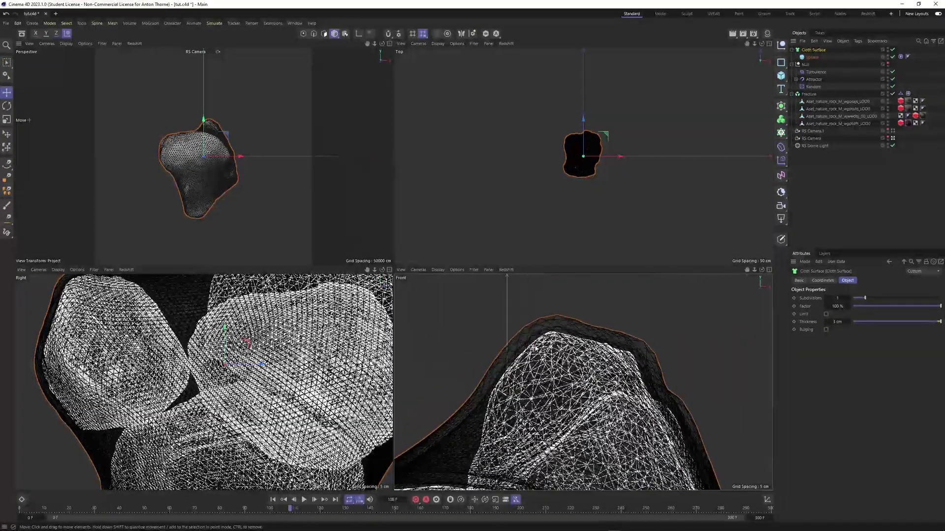
scroll(657, 359, "down", 8)
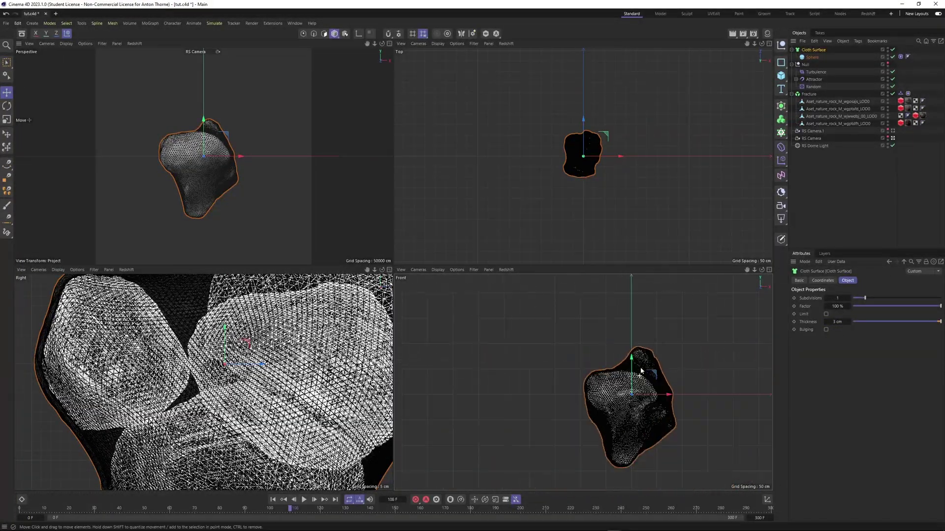
left_click(390, 44)
left_click(825, 215)
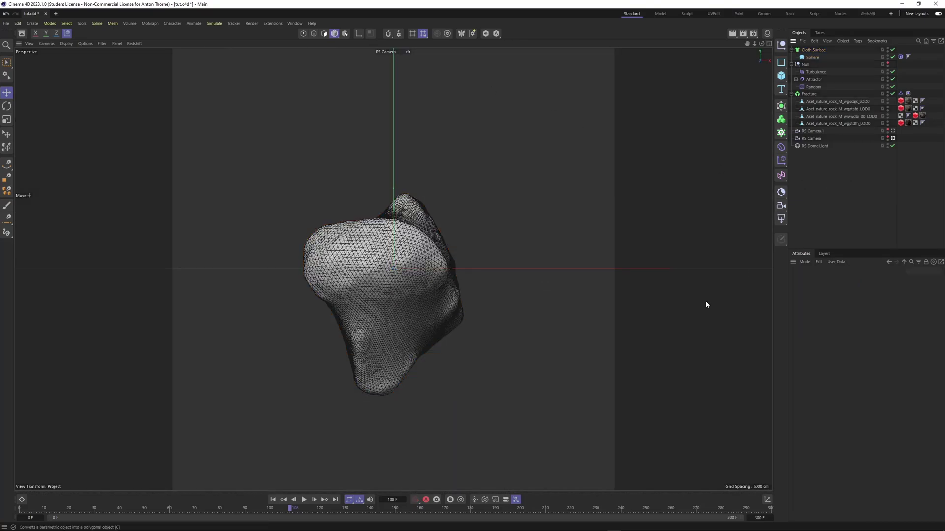
Step: Play and pause the simulation through RS Camera to review the wrap's movement across the timeline
left_click(304, 500)
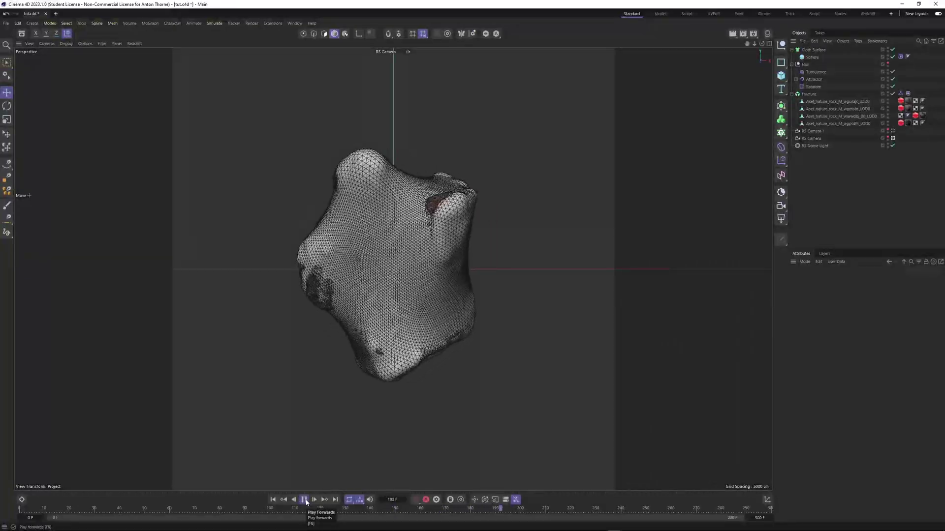
left_click(305, 499)
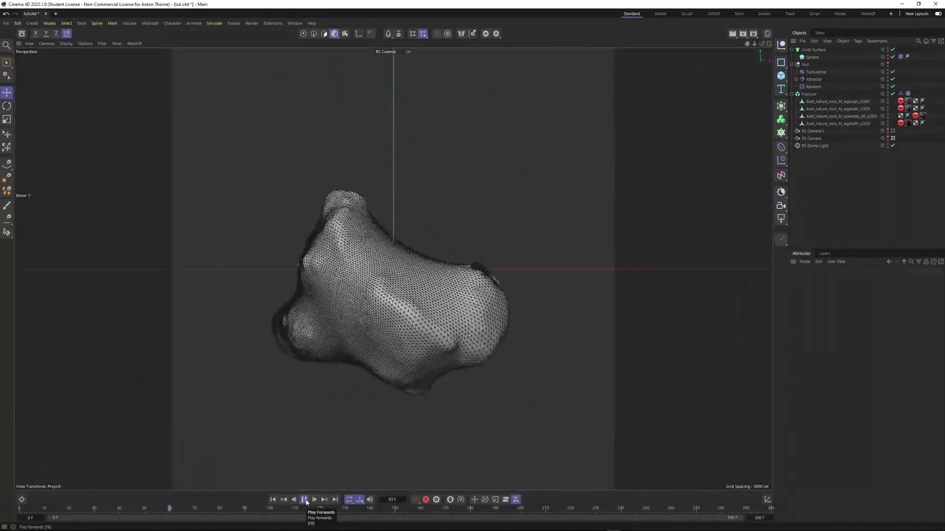
left_click(305, 499)
left_click(305, 500)
left_click(304, 500)
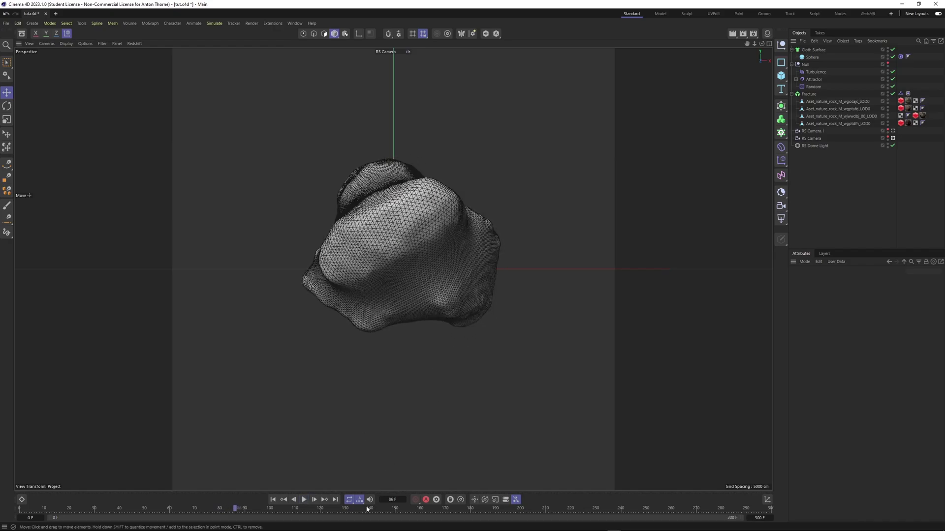
left_click(305, 499)
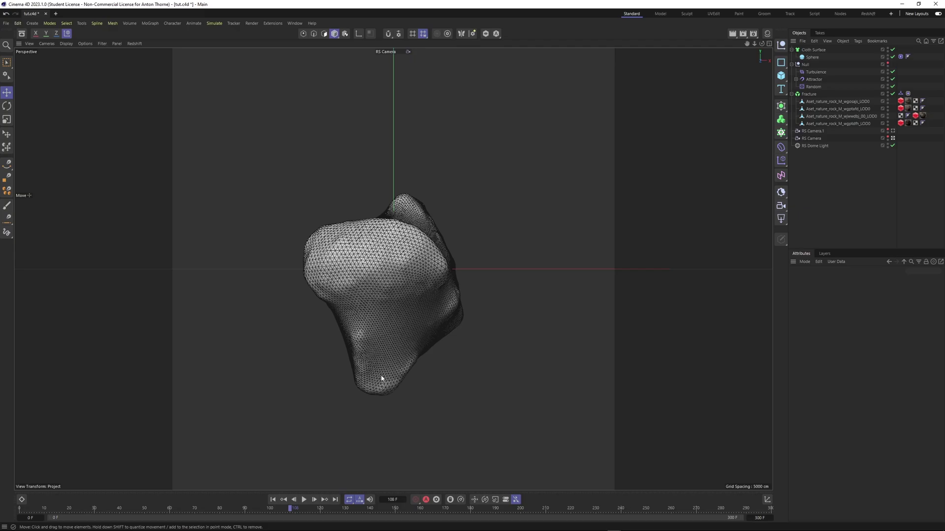
left_click(306, 500)
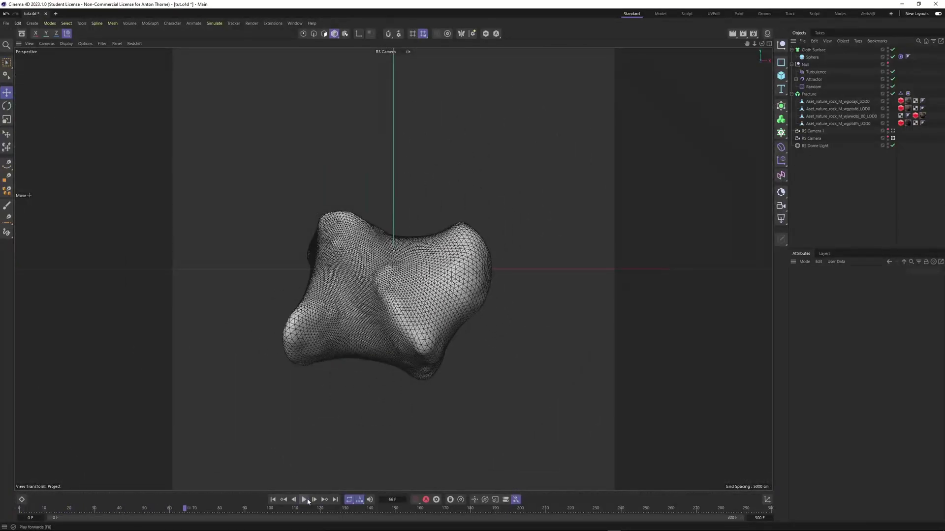
Step: Step frame by frame from frame 66 to 70 and back to 69 to check for rocks poking through the cloth
left_click(316, 500)
left_click(317, 500)
left_click(316, 500)
left_click(317, 500)
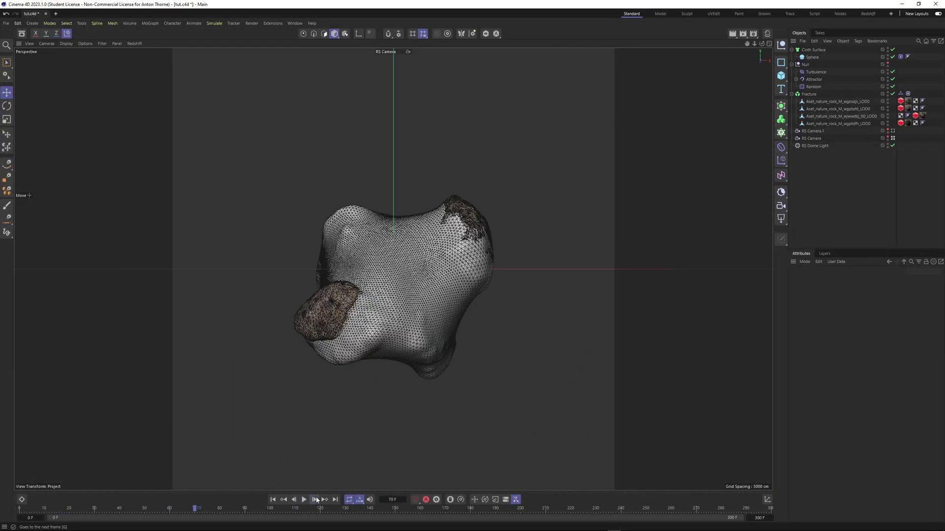
mouse_move(194, 510)
left_mouse_down()
mouse_move(173, 512)
mouse_move(192, 511)
left_mouse_up()
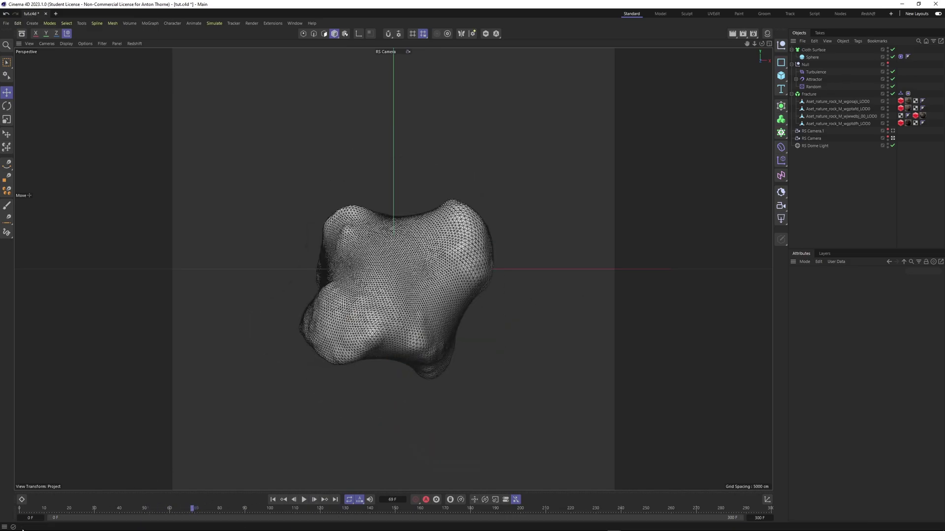
Step: Find the frame where the cloth is already wrapped around the rocks and set the timeline's start frame to 40
left_click_drag(99, 512, 121, 513)
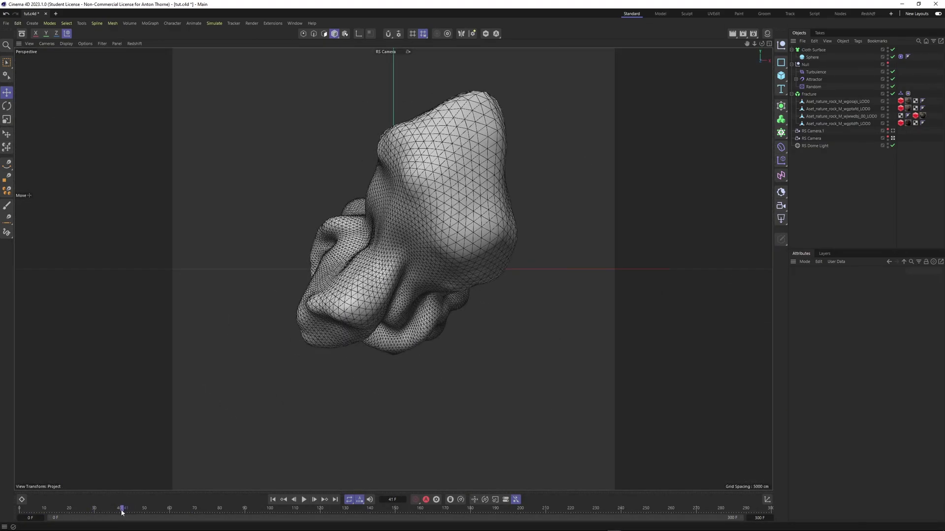
double_click(31, 518)
type("40")
left_click(65, 525)
left_click(151, 445)
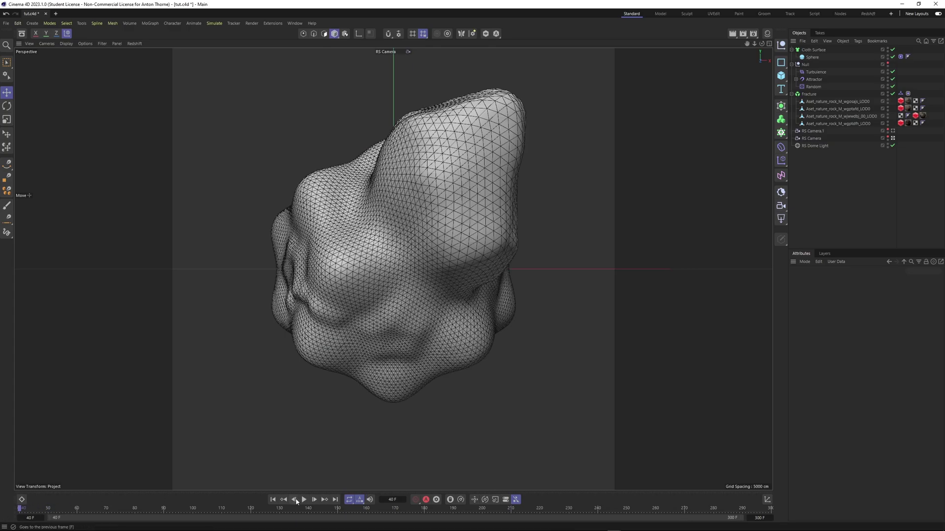
Step: Play the shortened frame range starting at frame 40 to review the already wrapped rocks, pausing at frame 63
left_click(304, 500)
left_click(304, 500)
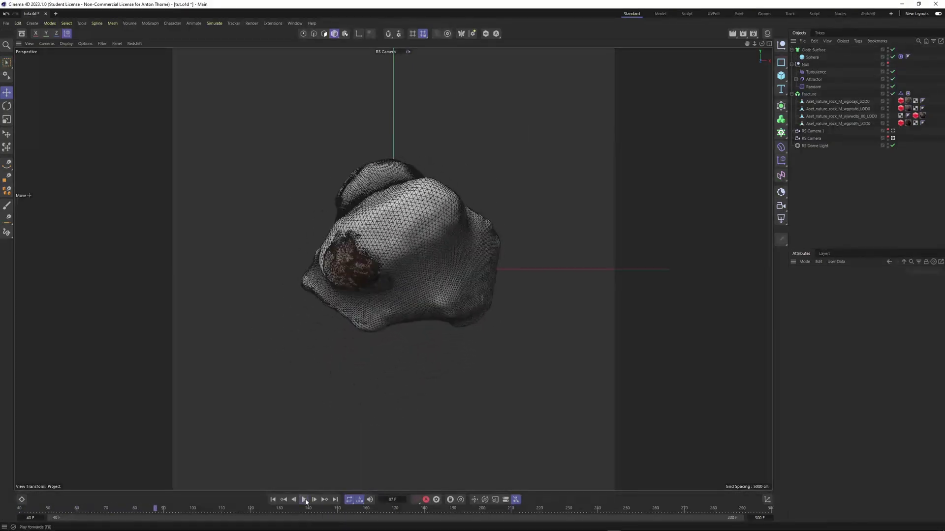
left_click(304, 500)
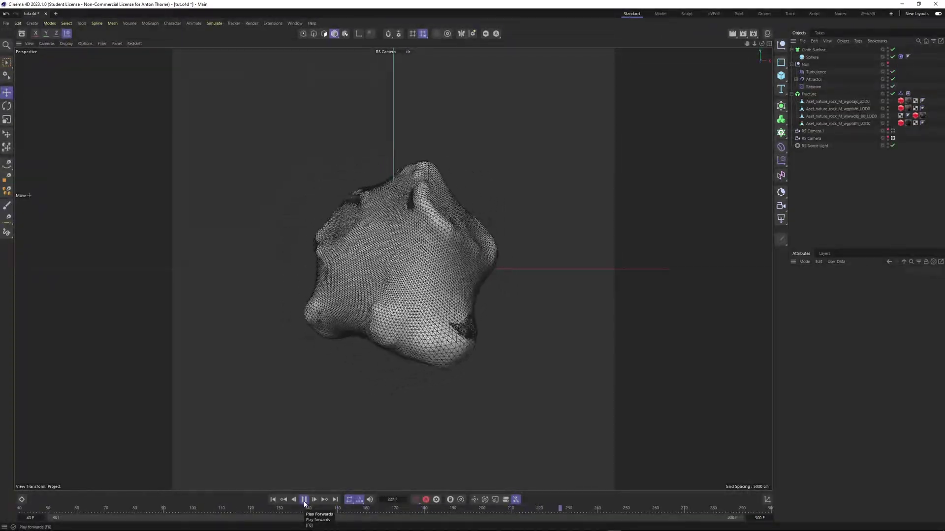
left_click(304, 500)
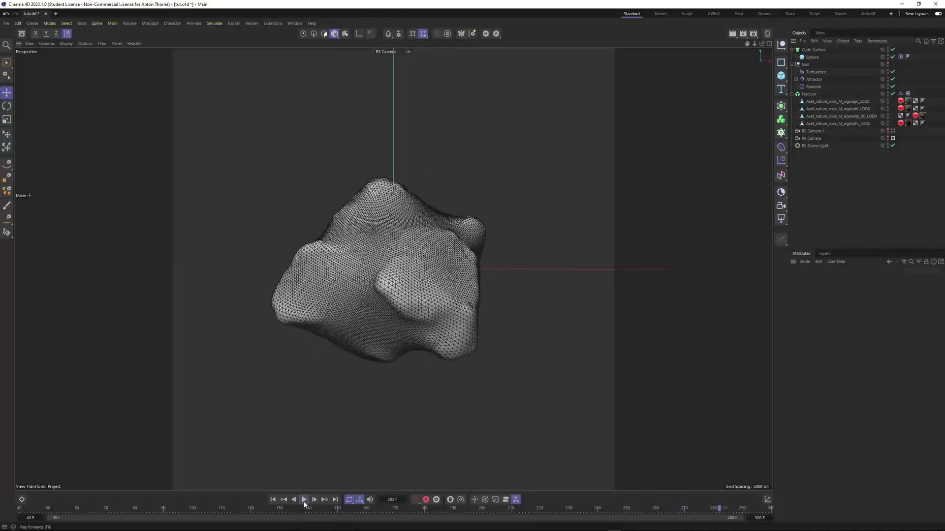
left_click_drag(125, 510, 19, 506)
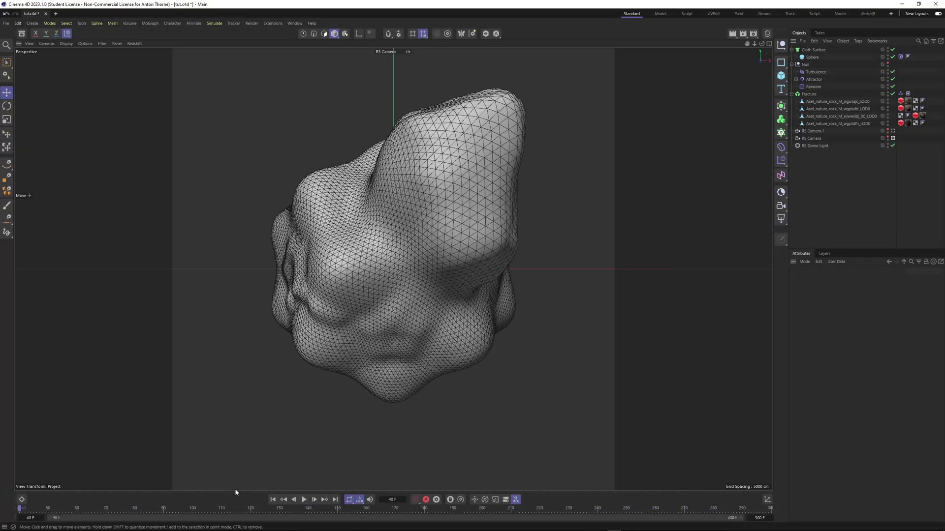
left_click(304, 500)
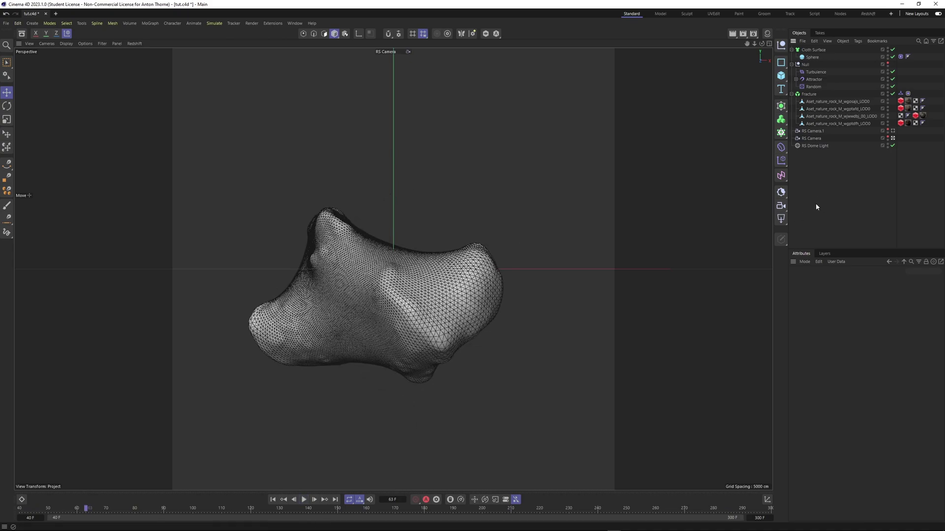
Step: Save the project, switch to the Redshift layout, and start an interactive render in the Redshift RenderView
key("ctrl+s")
left_click(868, 14)
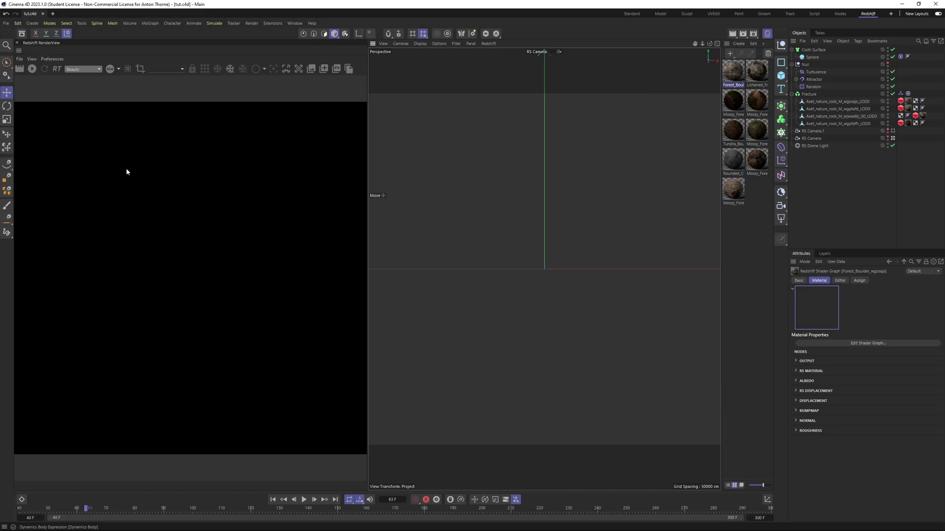
left_click(32, 69)
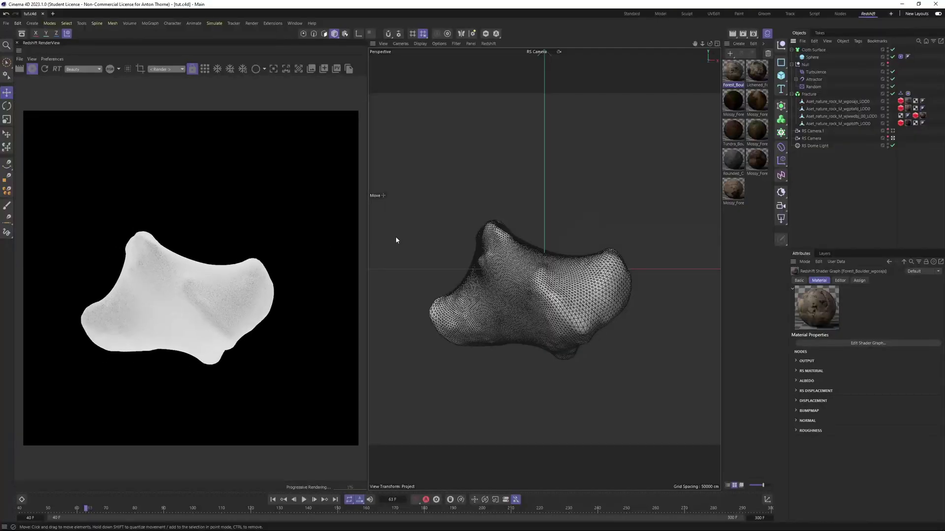
Step: Enable the RS Dome Light's background to show its HDRI environment and check the path of its texture
left_click(810, 140)
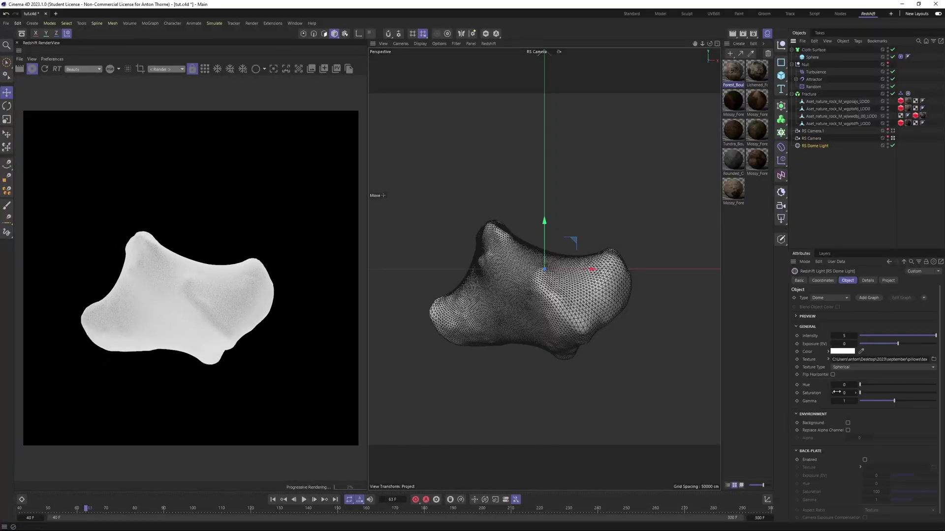
left_click(847, 424)
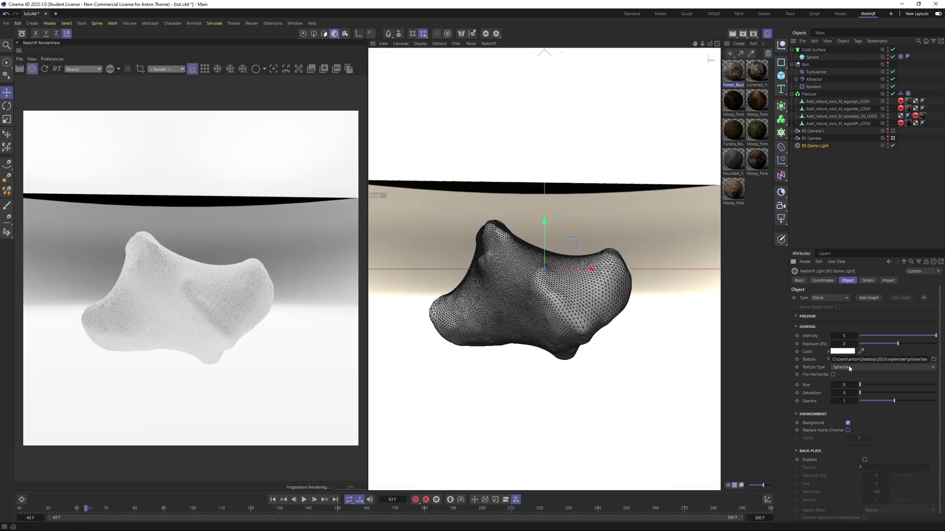
left_click(873, 360)
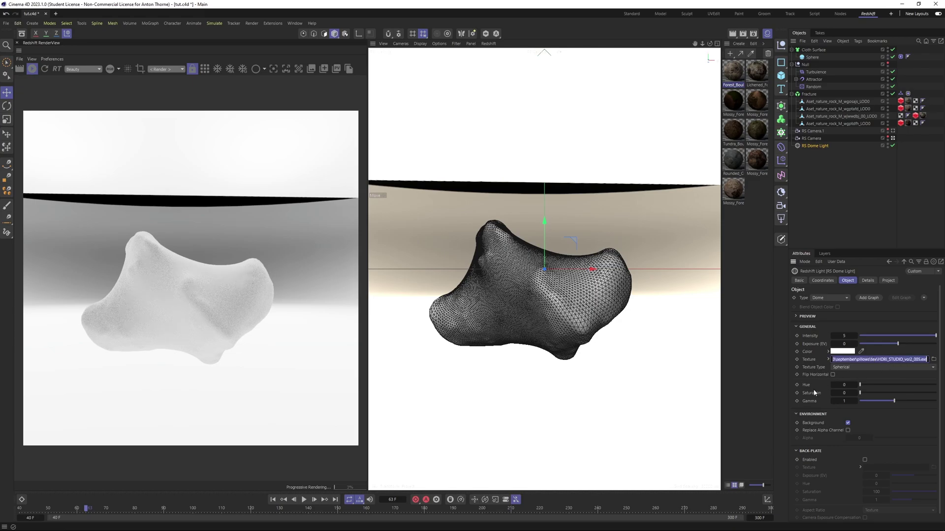
Step: Look around the HDRI environment from outside the RS Camera, then return to the RS Camera view
left_click(839, 202)
left_click(892, 138)
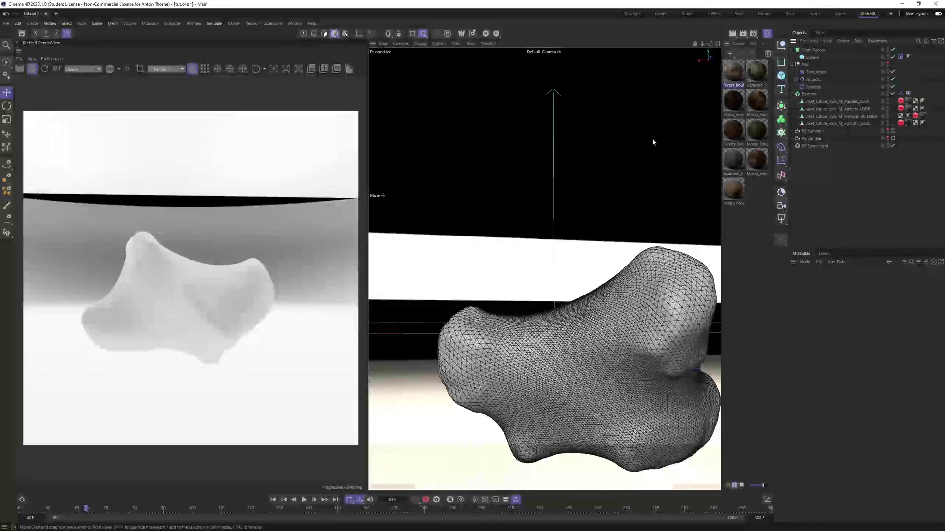
left_click_drag(703, 44, 803, 155)
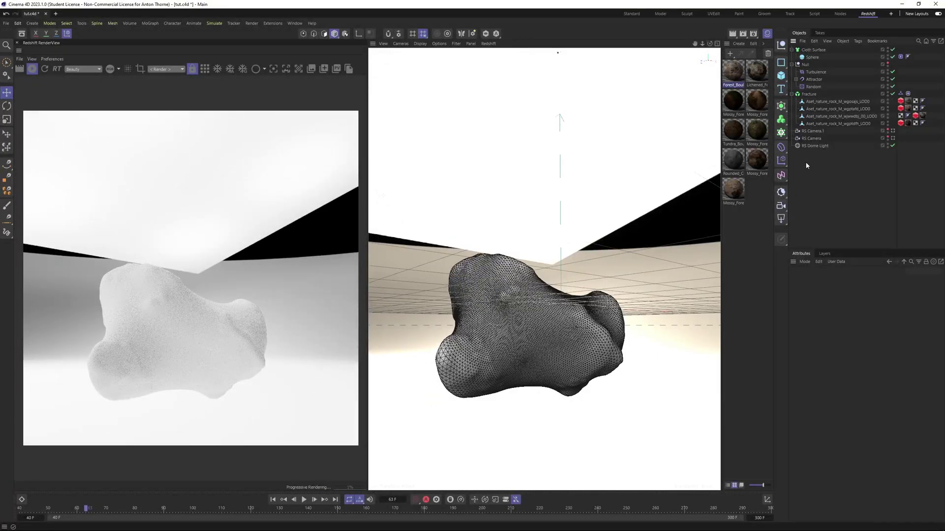
left_click(893, 138)
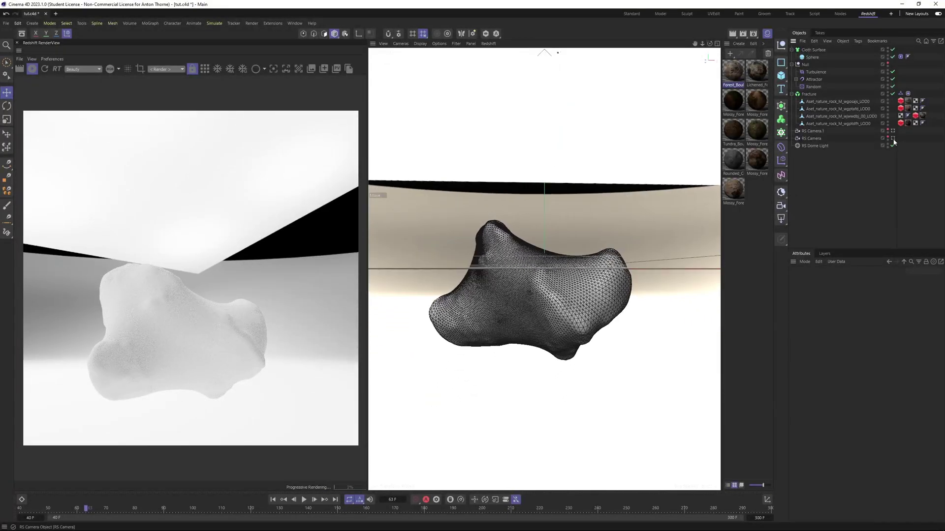
Step: Turn off the RS Dome Light's environment background
left_click(815, 146)
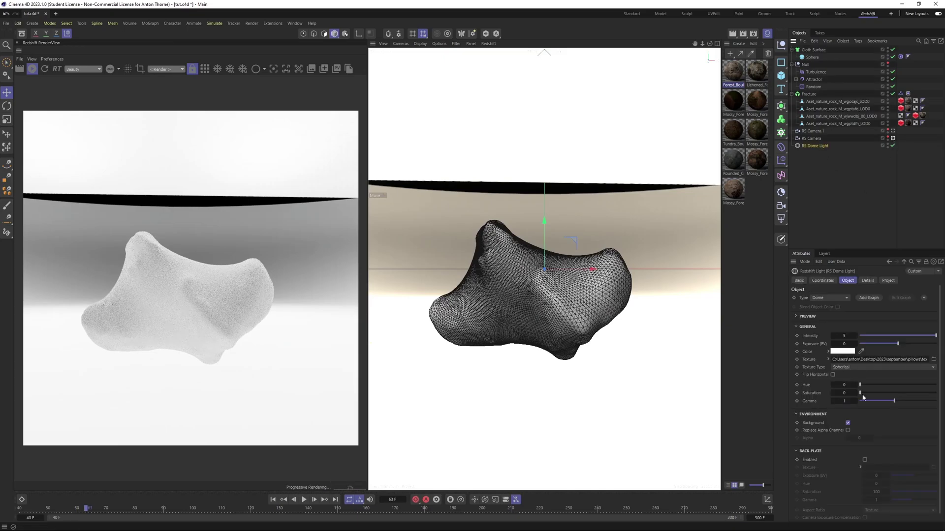
left_click(847, 423)
left_click(852, 196)
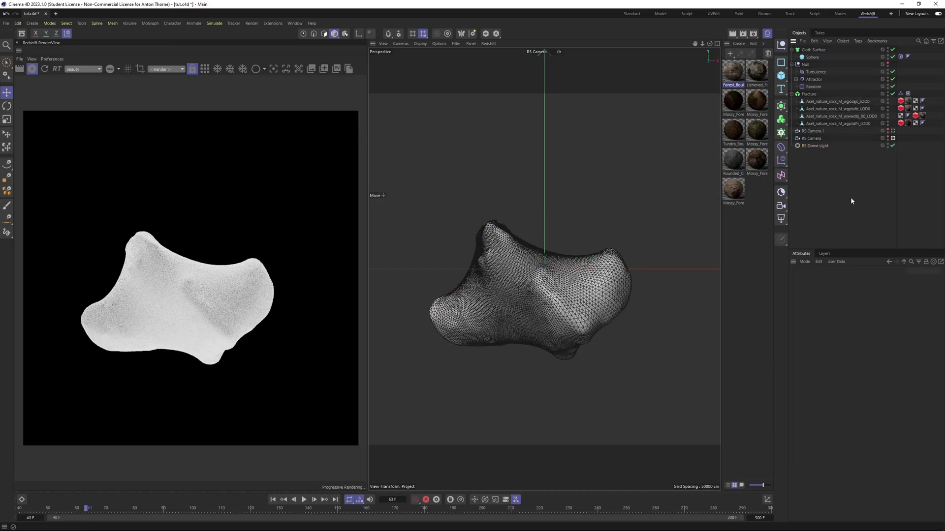
Step: Disable the Sphere under Cloth Surface to inspect the bare rocks in the render
left_click(893, 57)
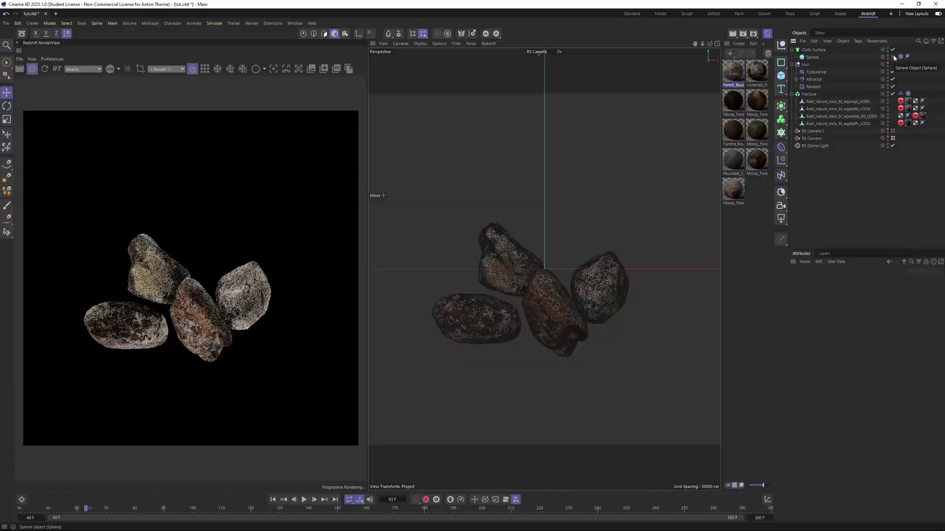
scroll(204, 289, "up", 5)
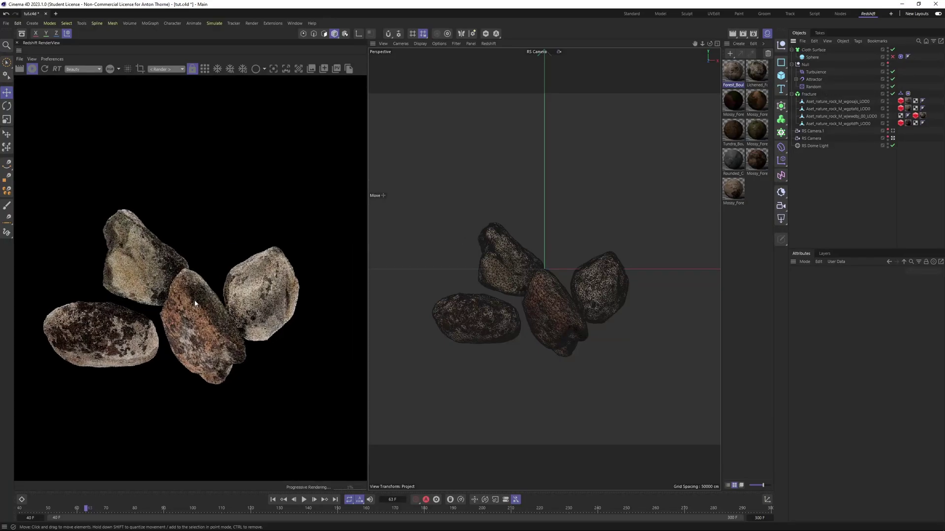
scroll(146, 292, "down", 4)
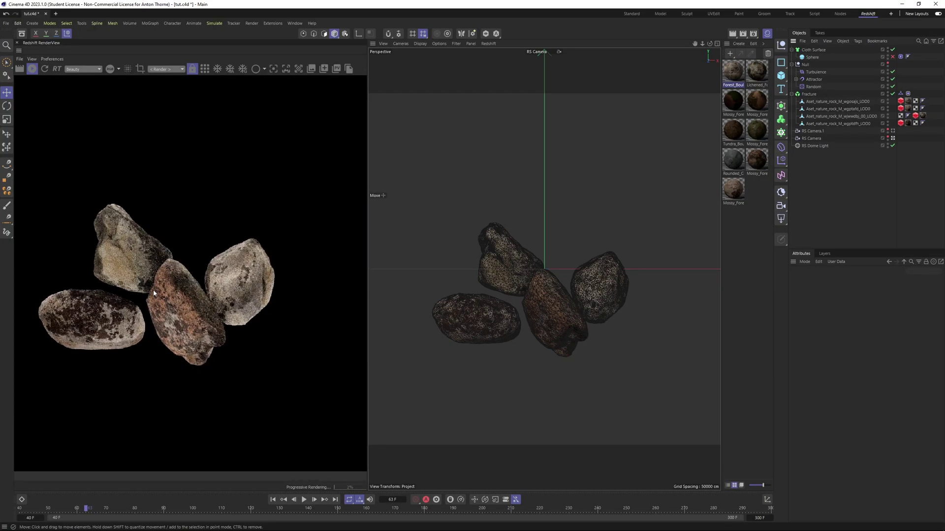
Step: Switch to RS Camera.1 and examine the rock textures up close in the render
left_click(893, 130)
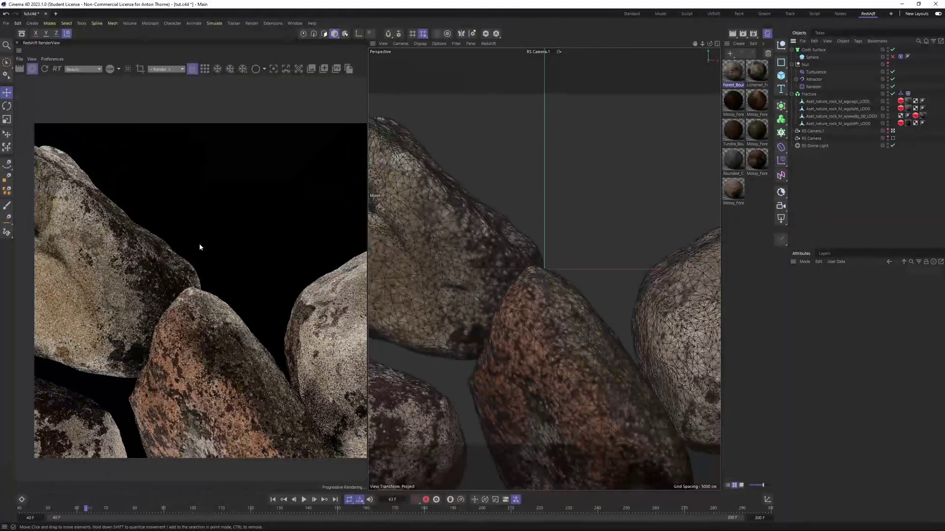
scroll(138, 239, "down", 2)
scroll(144, 261, "up", 4)
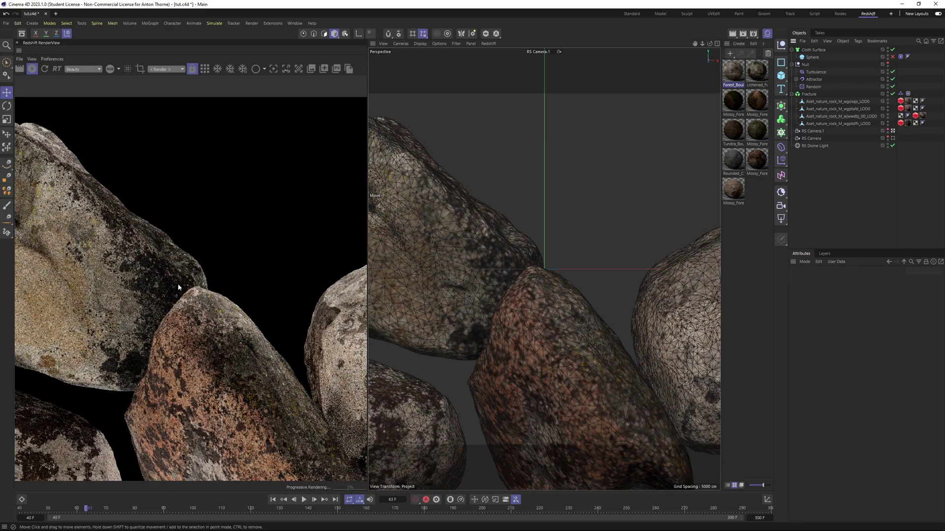
scroll(178, 284, "down", 2)
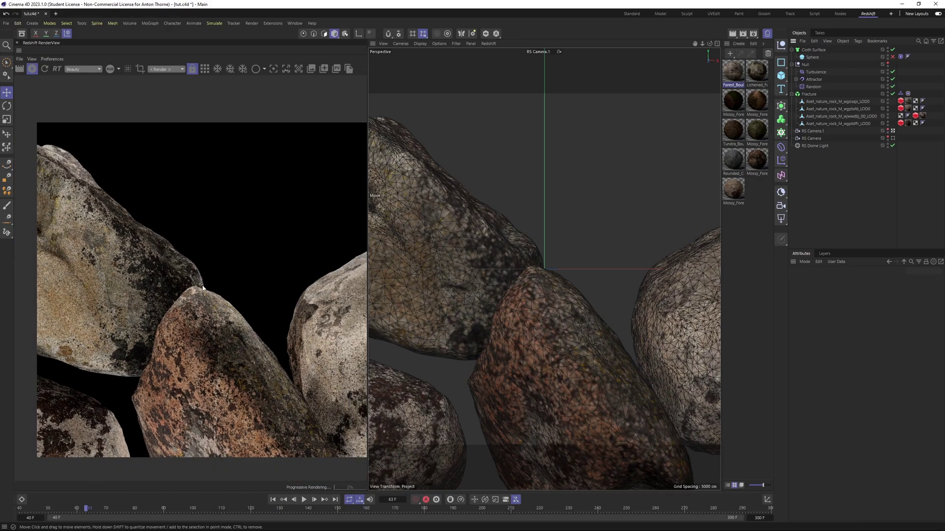
scroll(183, 272, "up", 1)
scroll(161, 282, "down", 2)
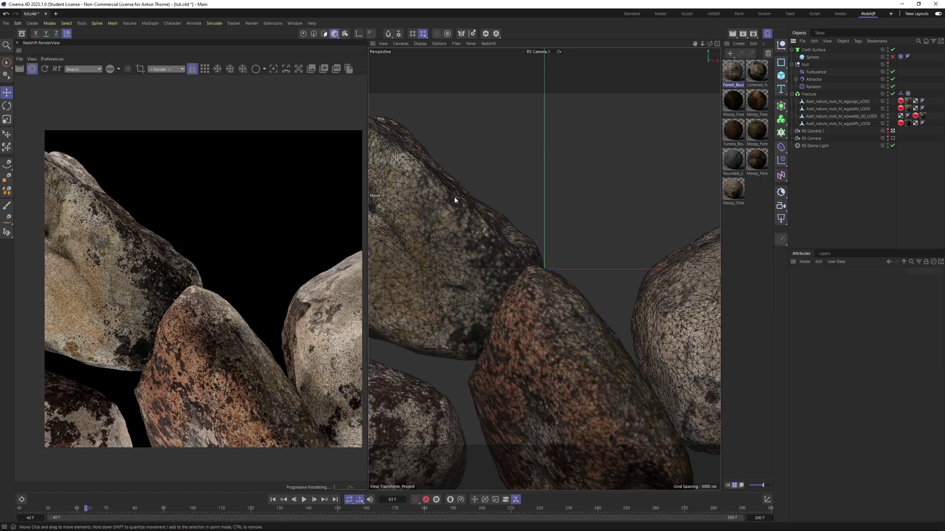
Step: Return to the RS Camera view and re-enable the Sphere under Cloth Surface
left_click(893, 139)
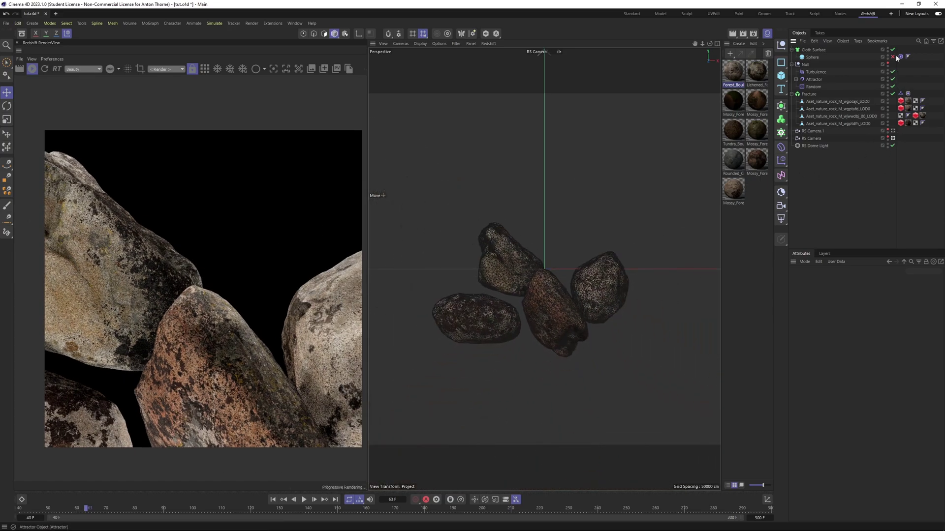
left_click(893, 57)
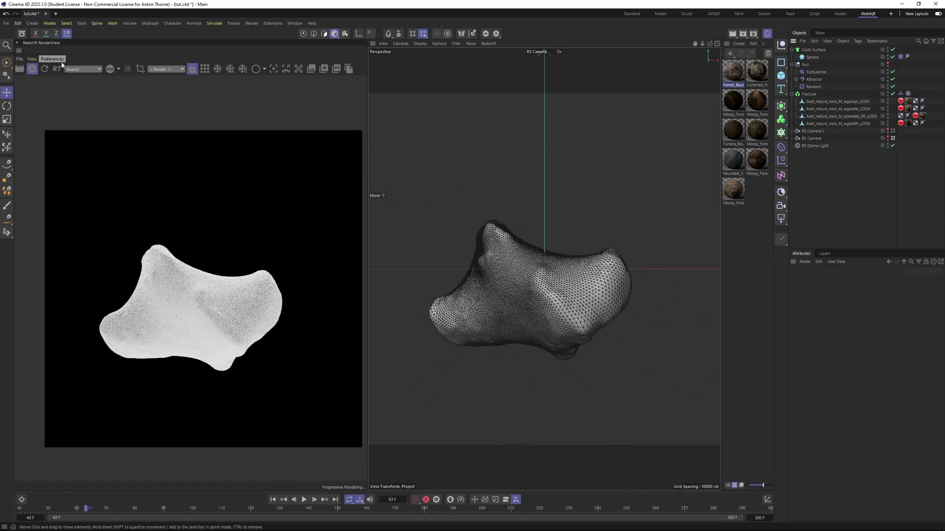
Step: Create a Redshift Standard material and assign it to the Cloth Surface object
left_click(731, 54)
mouse_move(777, 81)
left_click(813, 82)
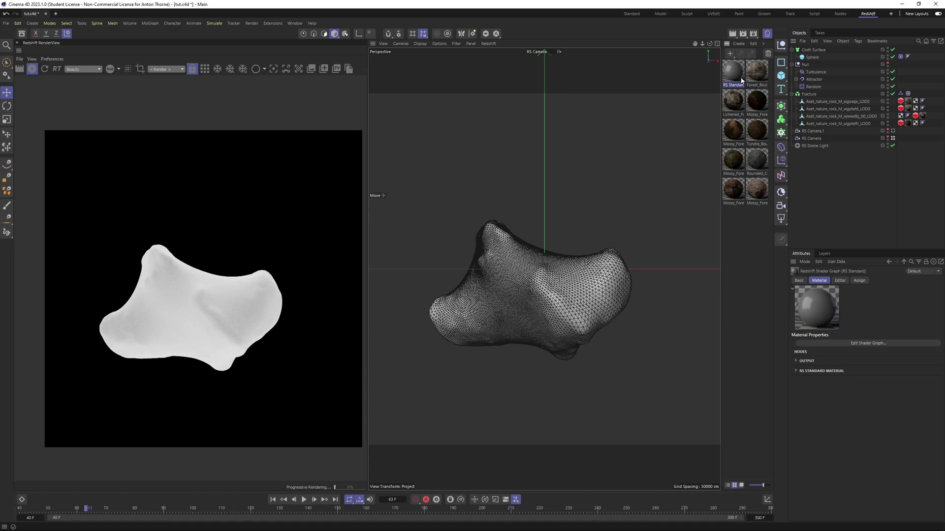
double_click(740, 79)
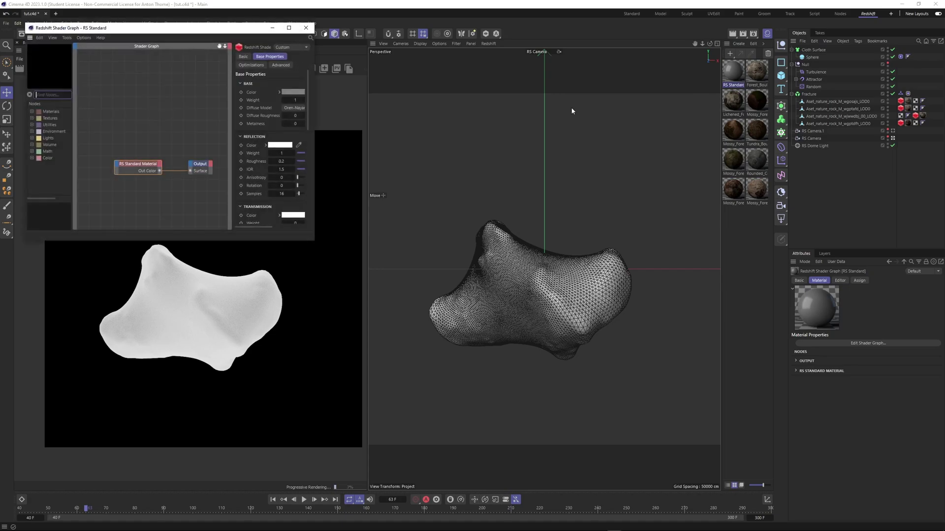
left_click(310, 25)
left_click_drag(770, 64, 816, 50)
Step: Enlarge the new material's shader graph, set its transmission weight to 1, and uncover the render to check the cloth
double_click(735, 72)
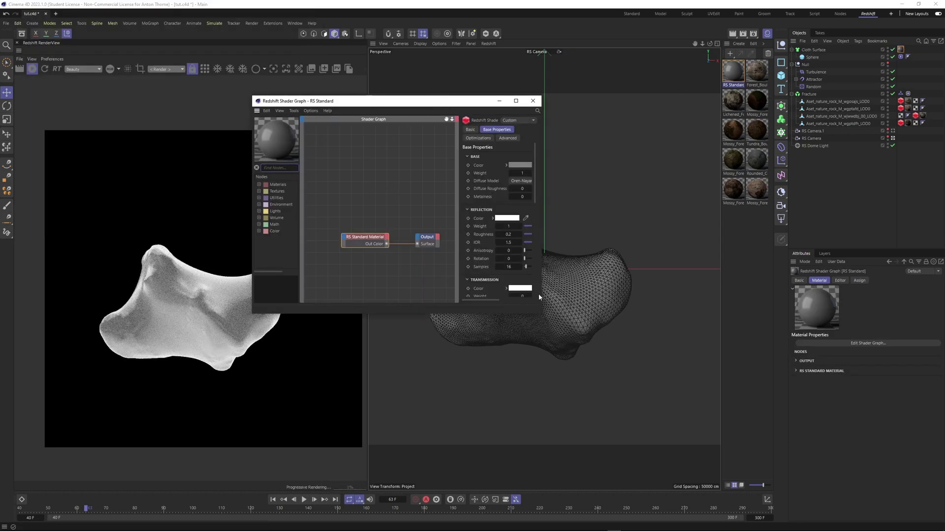
left_click_drag(543, 294, 612, 294)
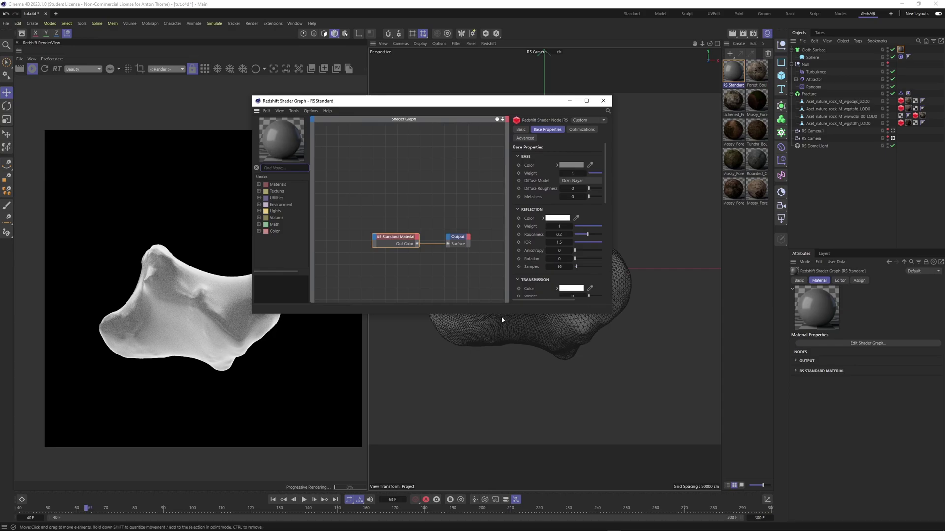
left_click_drag(504, 314, 497, 456)
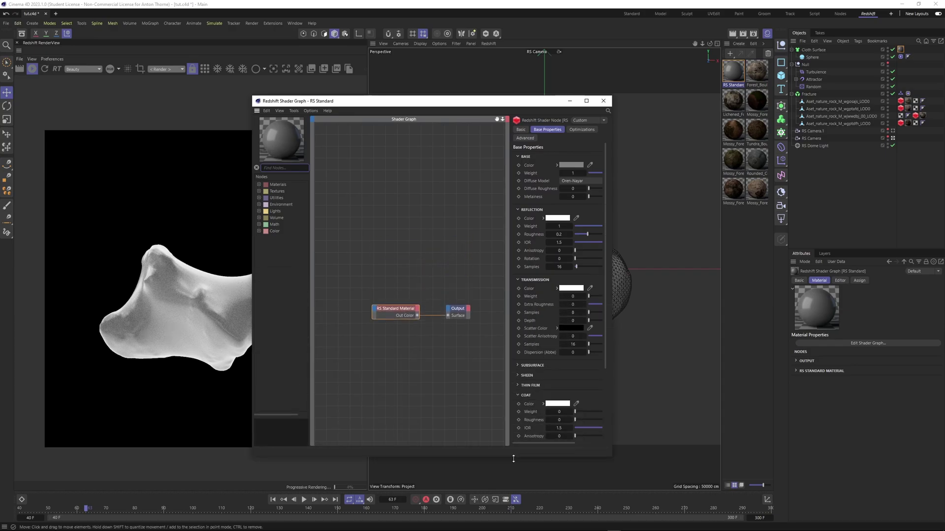
left_click_drag(570, 294, 576, 287)
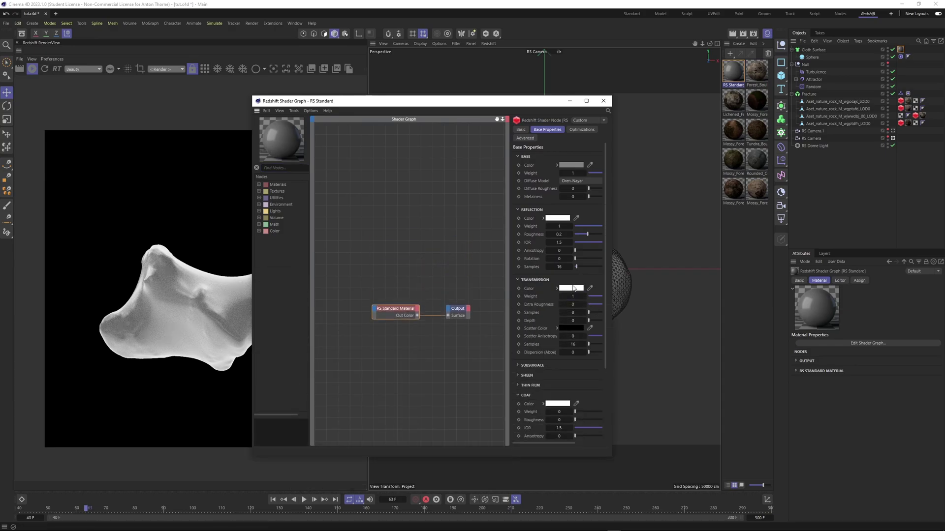
left_click_drag(327, 101, 473, 91)
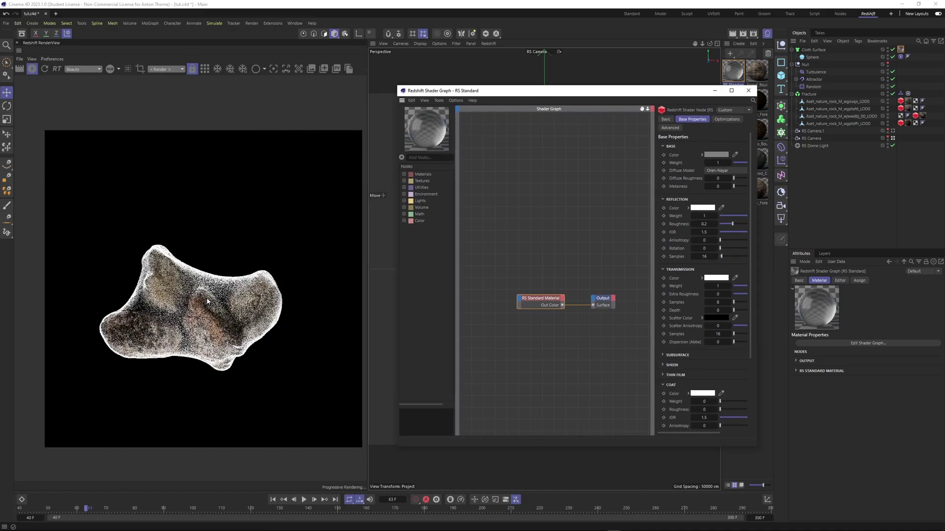
scroll(207, 302, "up", 1)
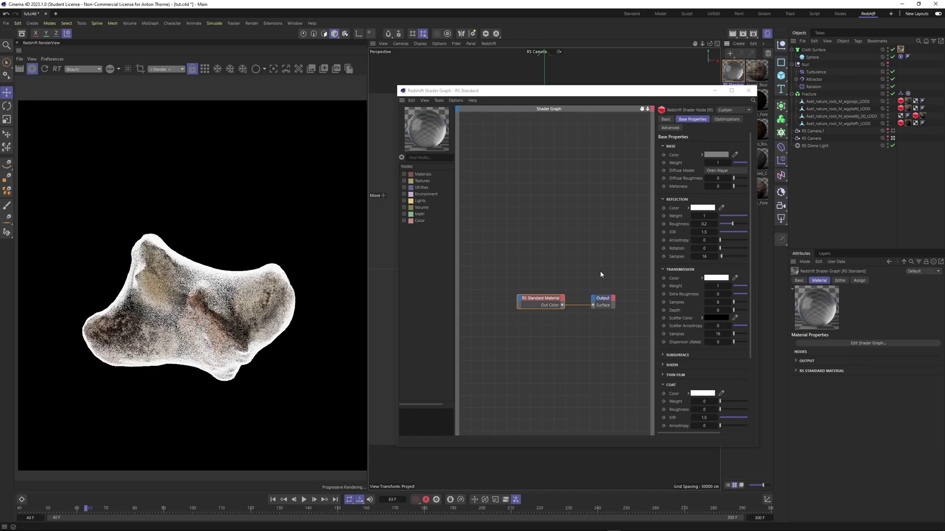
Step: Set the cloth material's reflection weight to 0.2, arranging the shader graph so the render stays visible
left_click_drag(757, 218, 853, 217)
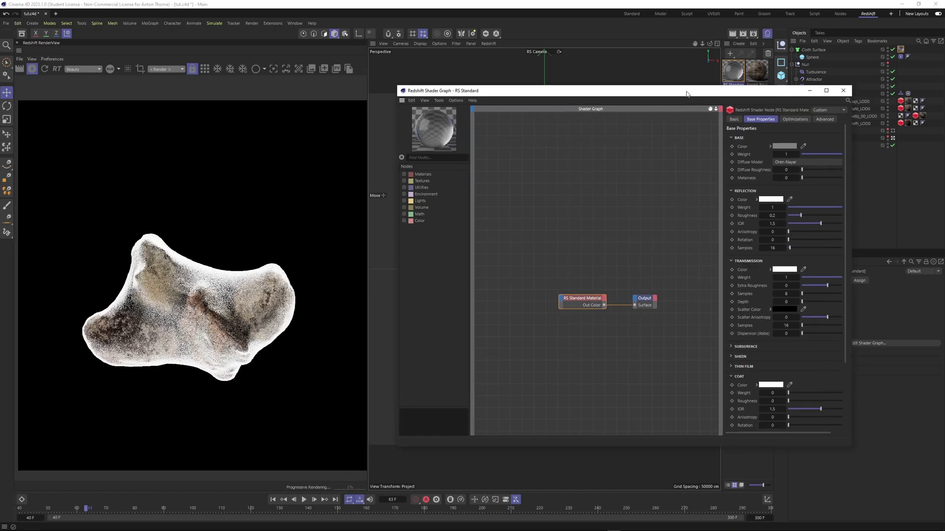
left_click_drag(686, 93, 539, 113)
left_click(816, 146)
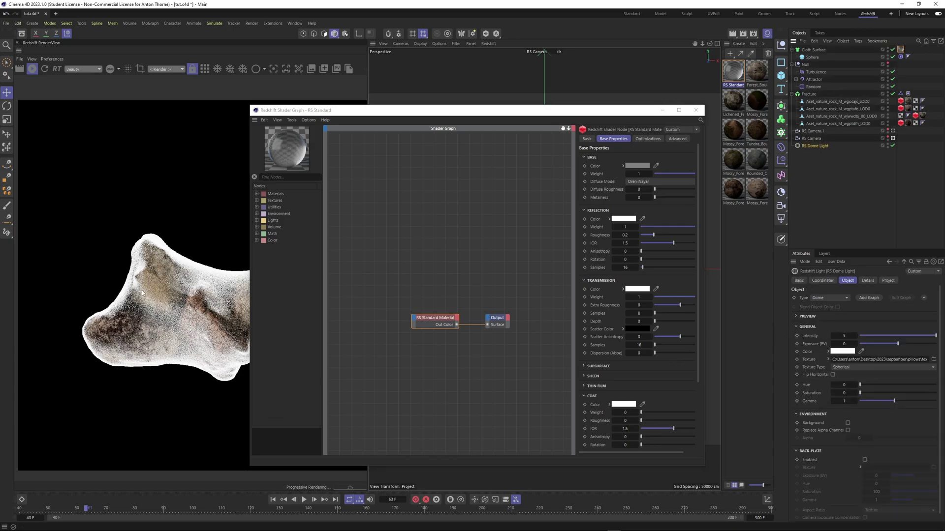
left_click_drag(453, 111, 510, 81)
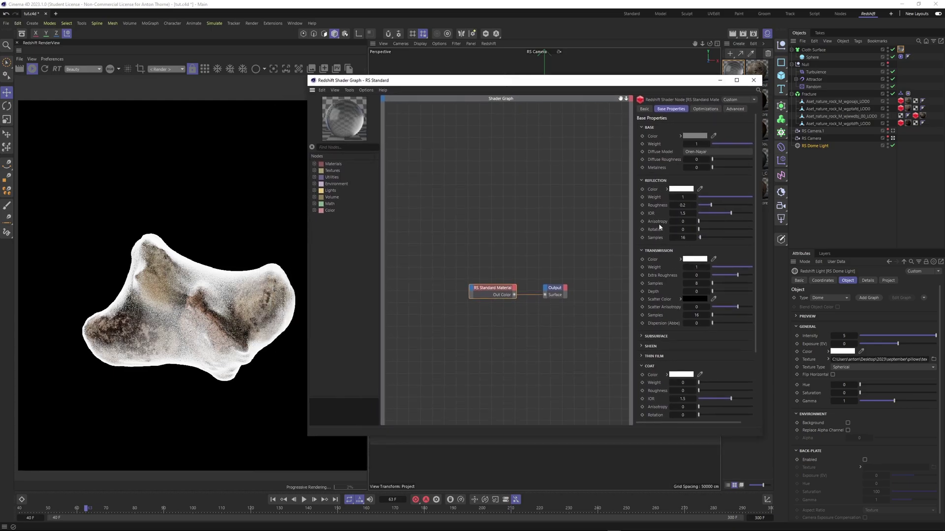
left_click_drag(687, 198, 683, 197)
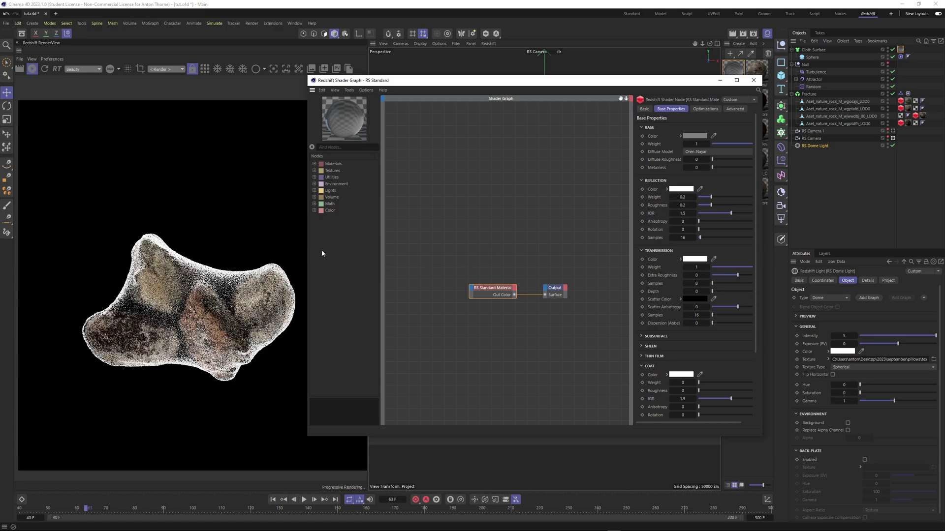
Step: Examine the transparent cloth up close in the render and toggle the RS Dome Light off and back on
scroll(173, 299, "up", 5)
scroll(173, 299, "down", 5)
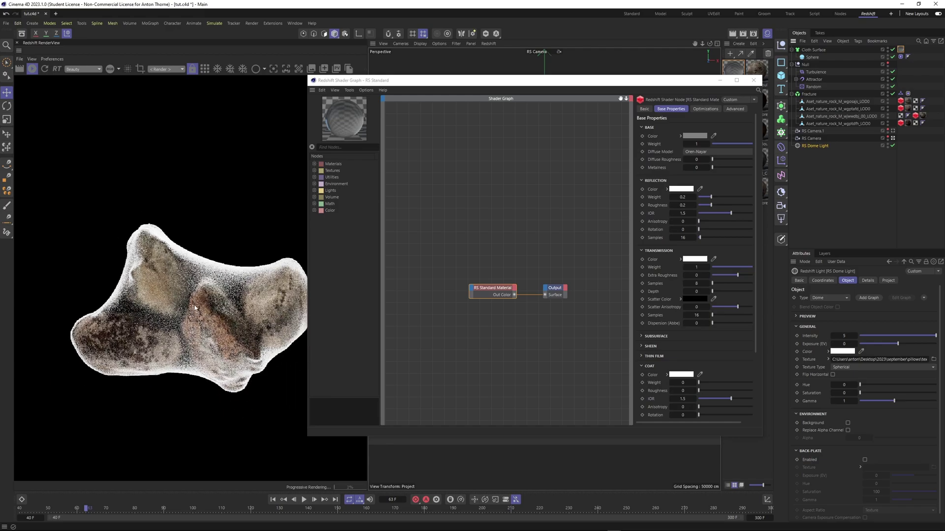
scroll(195, 308, "up", 2)
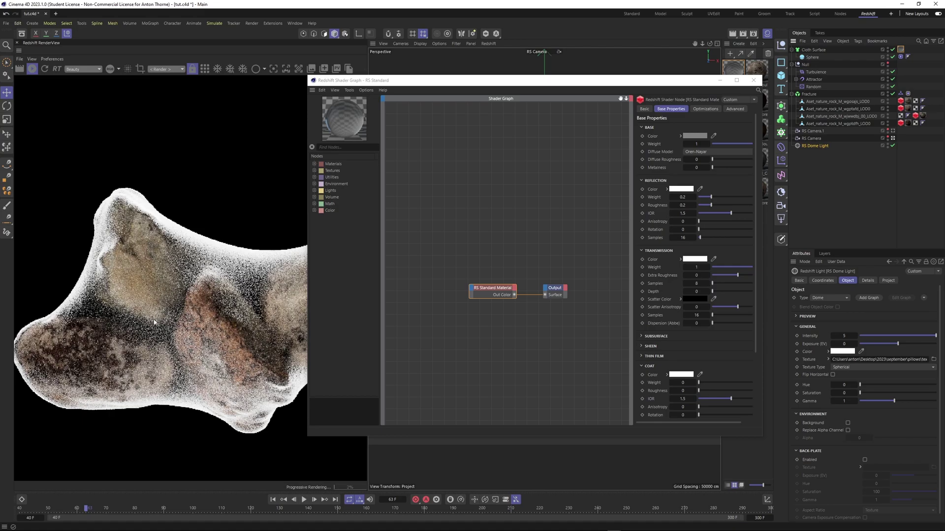
scroll(159, 339, "down", 2)
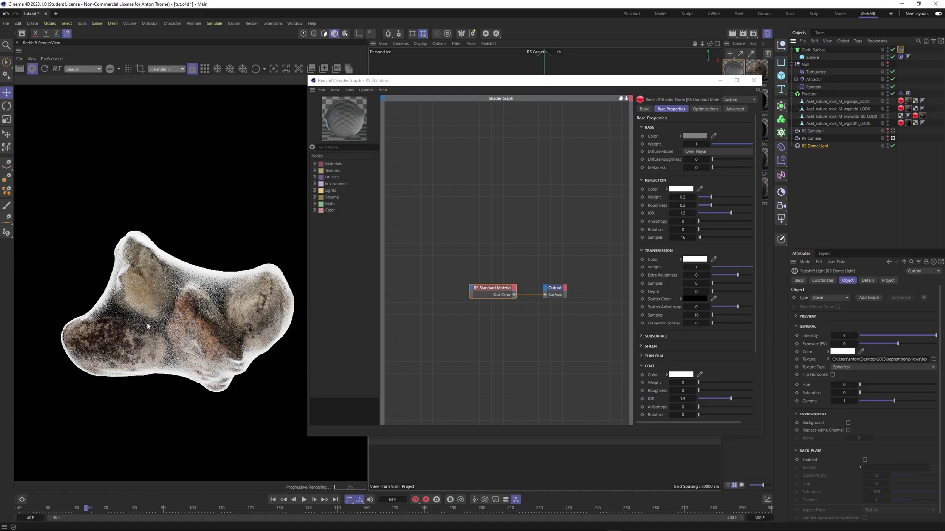
left_click(861, 187)
left_click_drag(646, 84, 674, 72)
left_click(893, 145)
left_click(894, 145)
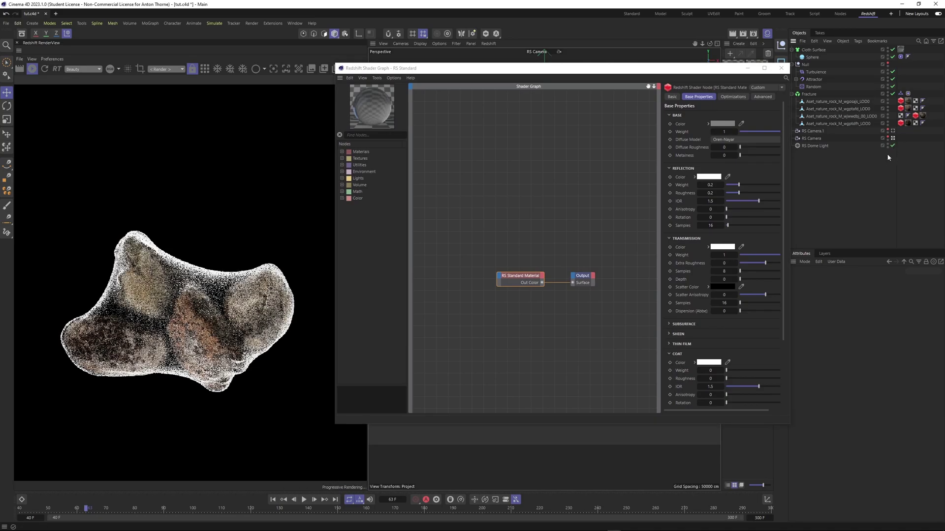
Step: Set the cloth material's reflection weight to 0 and check the render
left_click_drag(713, 185, 696, 185)
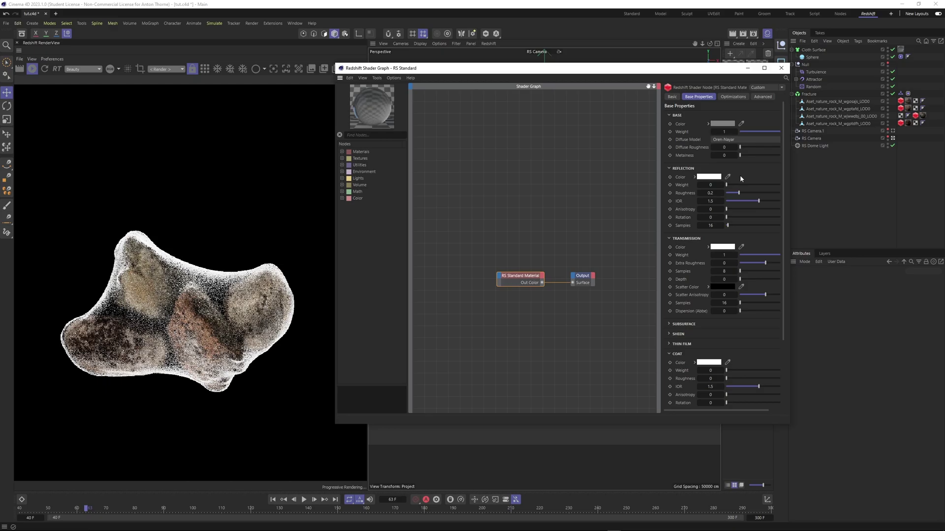
left_click(157, 263)
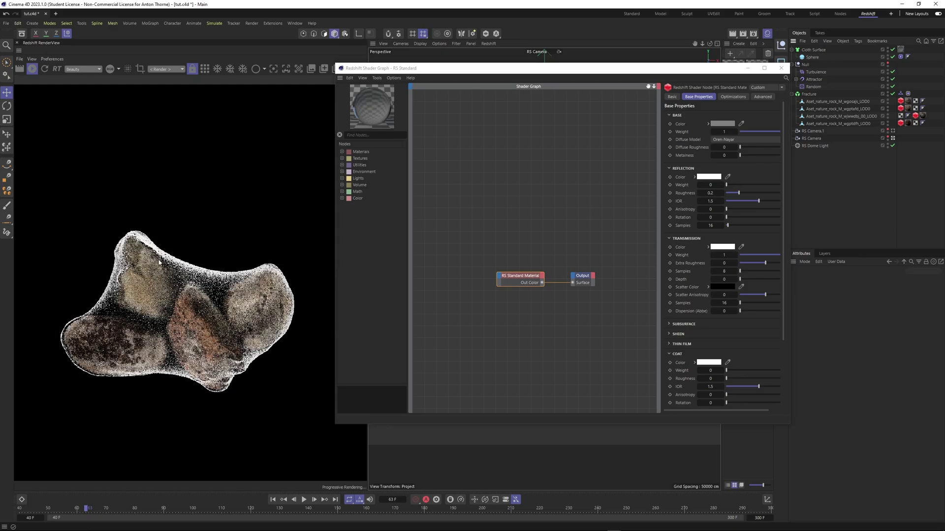
Step: Set the cloth material's reflection weight to 0.2 and its reflection roughness to 0
scroll(158, 264, "up", 2)
scroll(127, 282, "down", 5)
scroll(163, 266, "up", 2)
left_click_drag(710, 183, 714, 182)
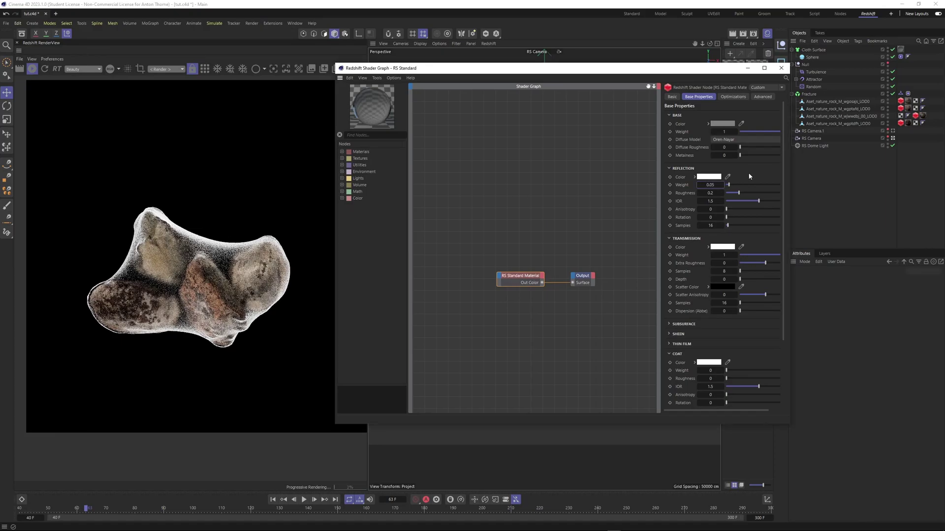
key("Tab")
type("0")
key("Return")
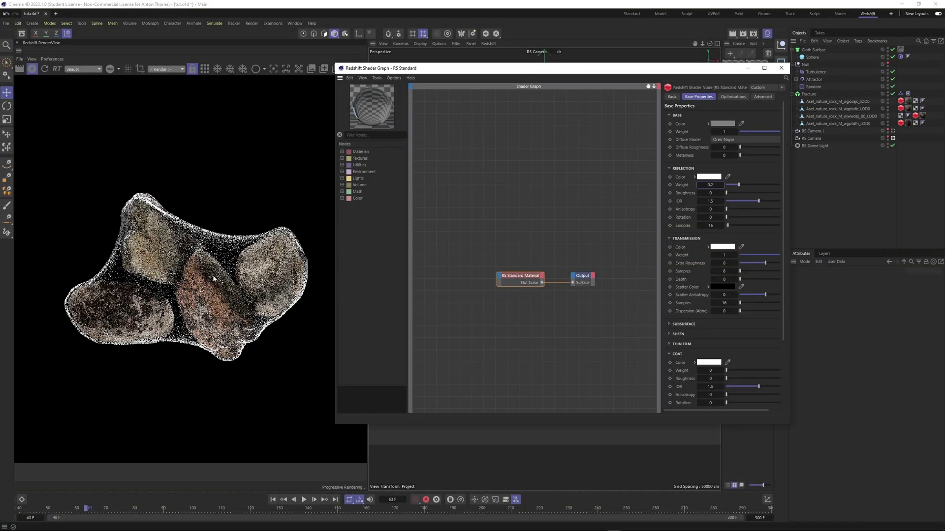
Step: Switch to the web browser, search Google for "plastic ior" in a new tab, and return to the shader graph
left_click(368, 525)
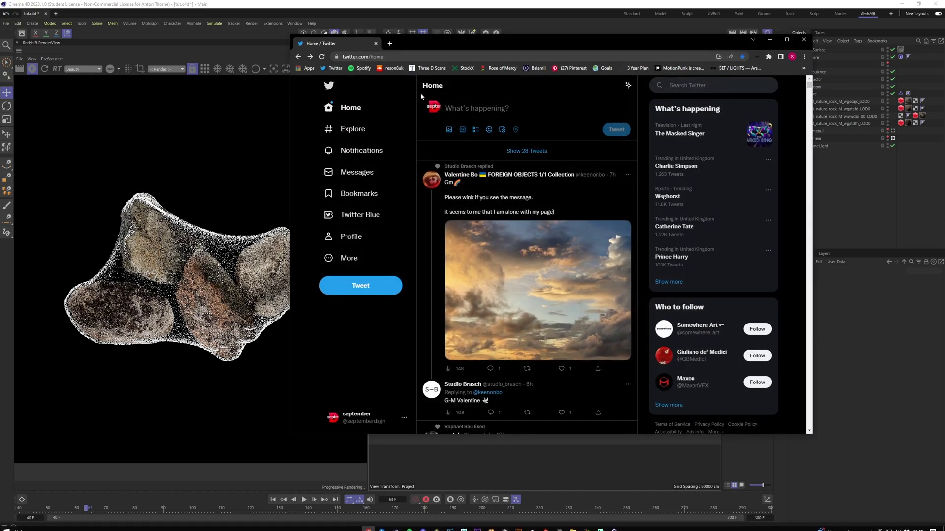
left_click(389, 43)
left_click_drag(457, 39, 495, 72)
type("p")
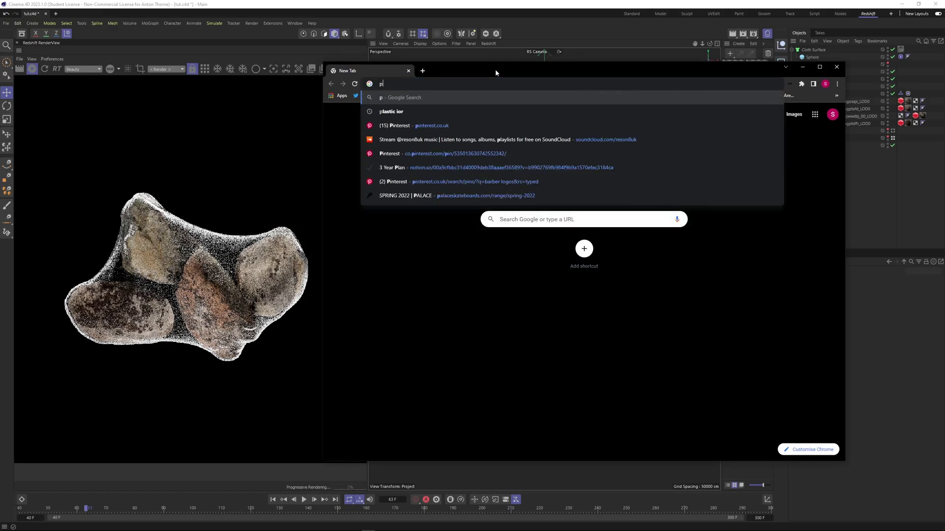
type("lastic ior")
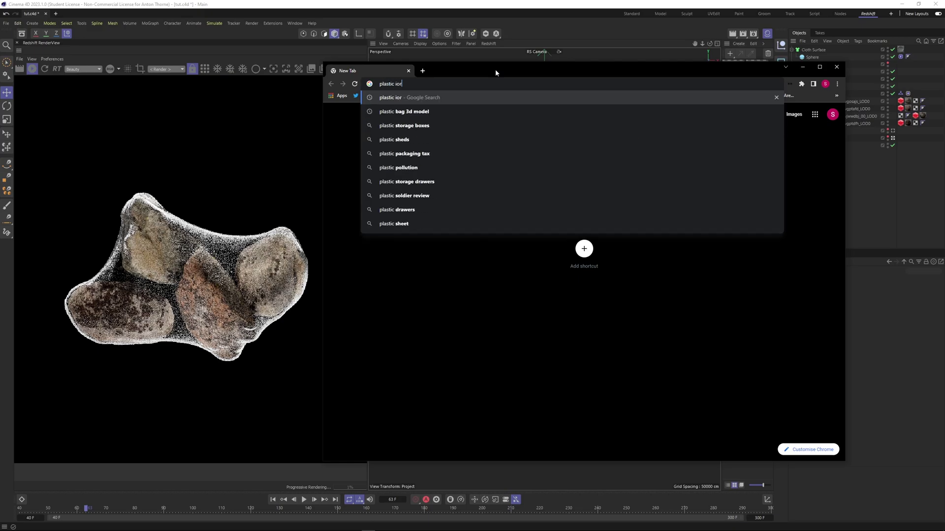
key("Return")
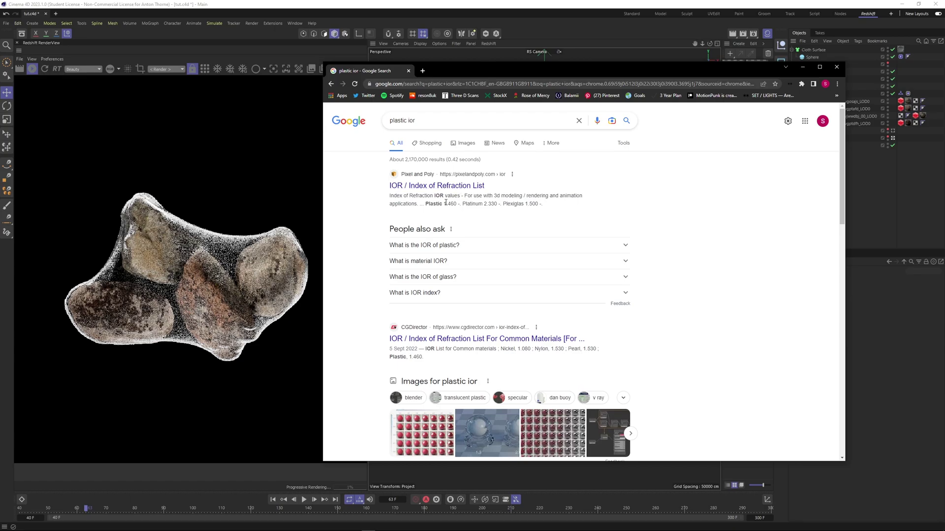
left_click(804, 69)
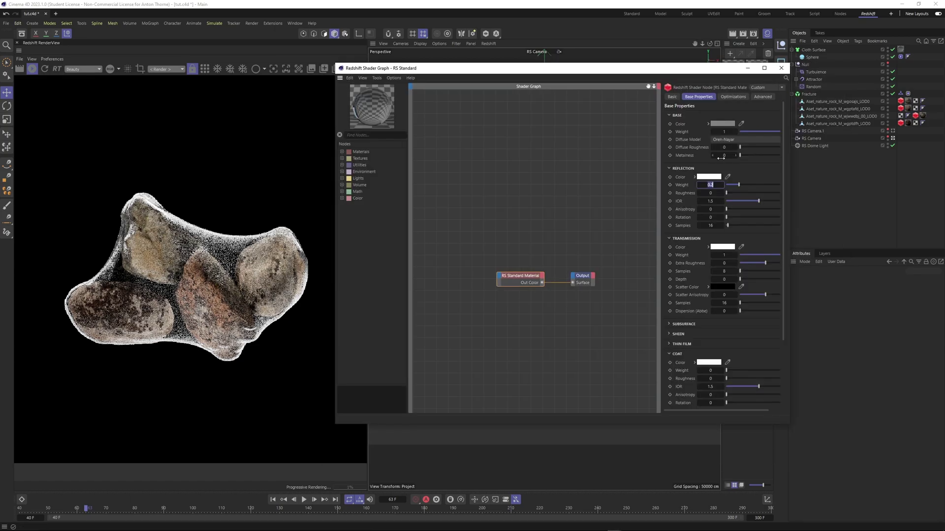
Step: Set the cloth material's reflection IOR to 1.46 and close the shader graph
left_click(704, 201)
type("1.46")
key("Return")
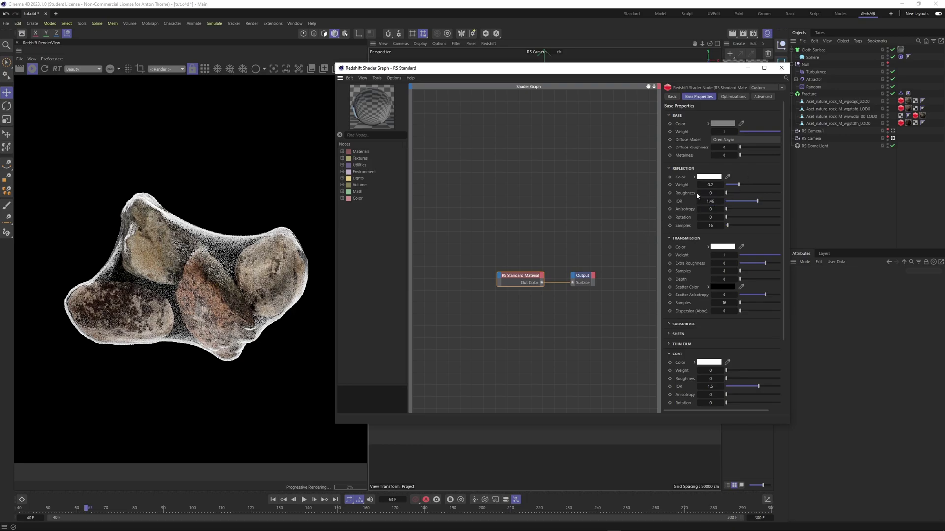
scroll(685, 249, "down", 2)
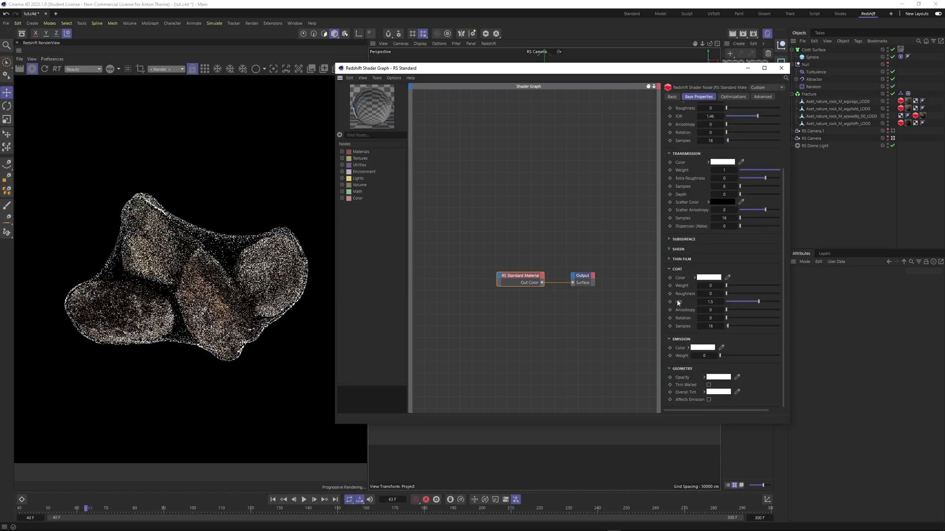
scroll(680, 251, "up", 1)
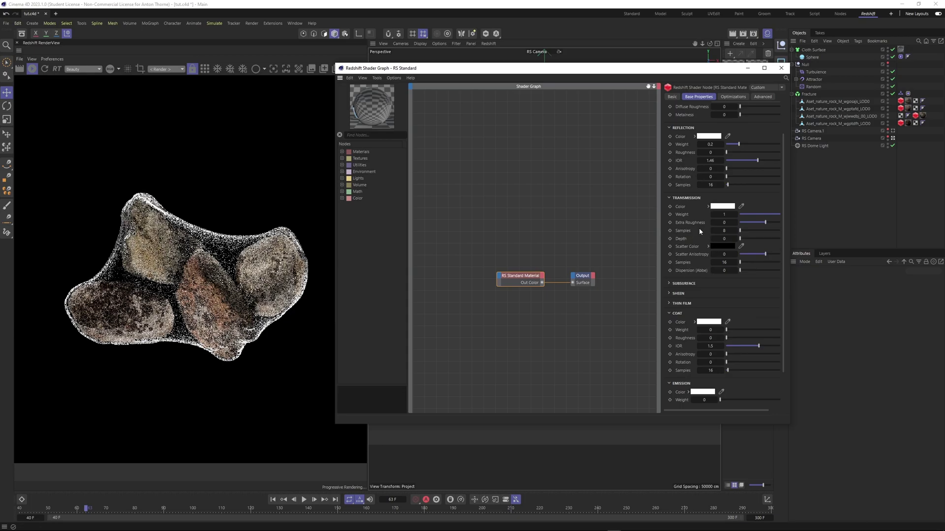
scroll(691, 256, "up", 1)
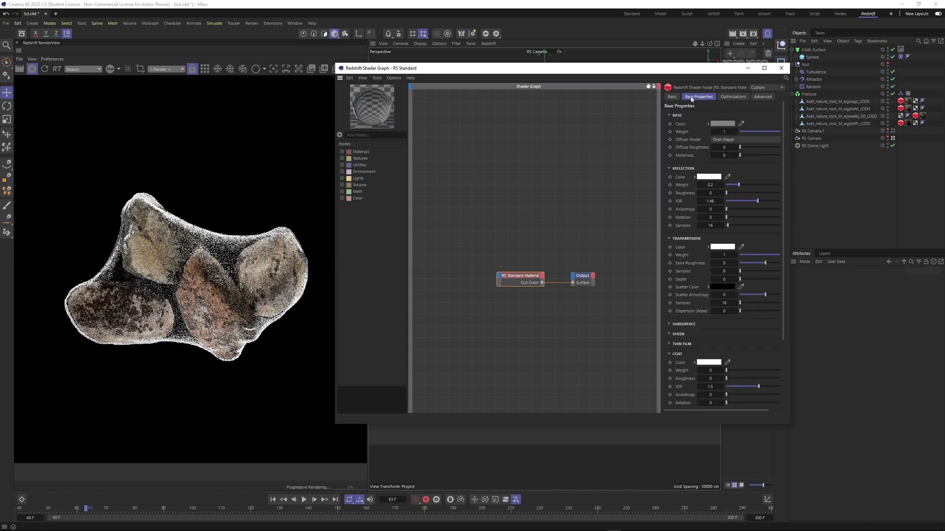
left_click(781, 68)
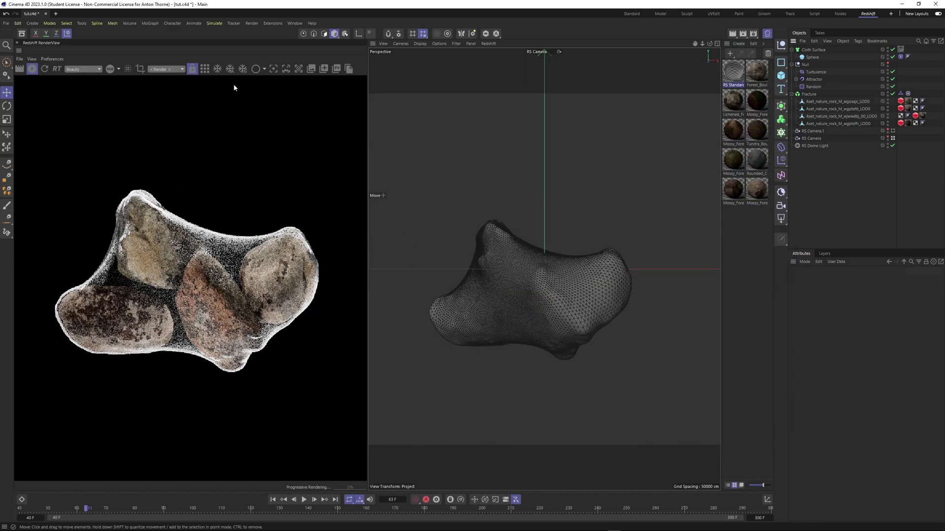
Step: Turn on the render region, fit it around the uppermost rock, and inspect the plastic there up close
left_click(140, 69)
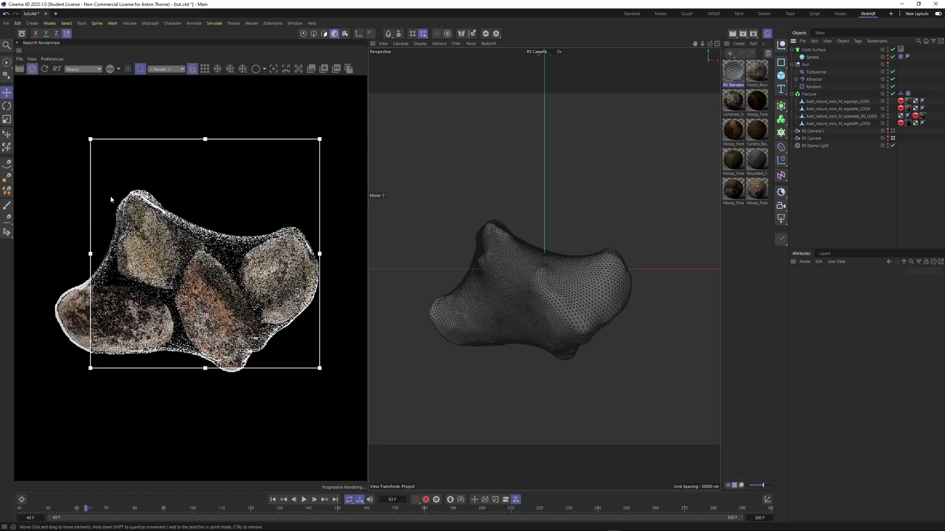
left_click_drag(146, 237, 119, 223)
left_click_drag(329, 392, 187, 274)
left_click_drag(148, 223, 151, 248)
scroll(150, 248, "up", 5)
scroll(136, 231, "down", 4)
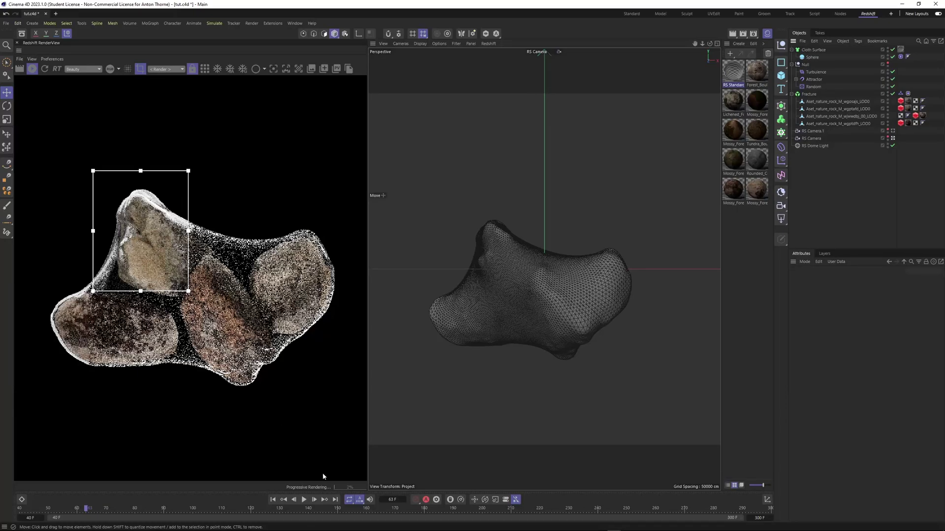
Step: Check the wrapped rocks at frame 121 inside an enlarged render region and switch the region off
left_click_drag(171, 510, 254, 511)
left_click_drag(218, 239, 360, 458)
left_click_drag(219, 239, 134, 138)
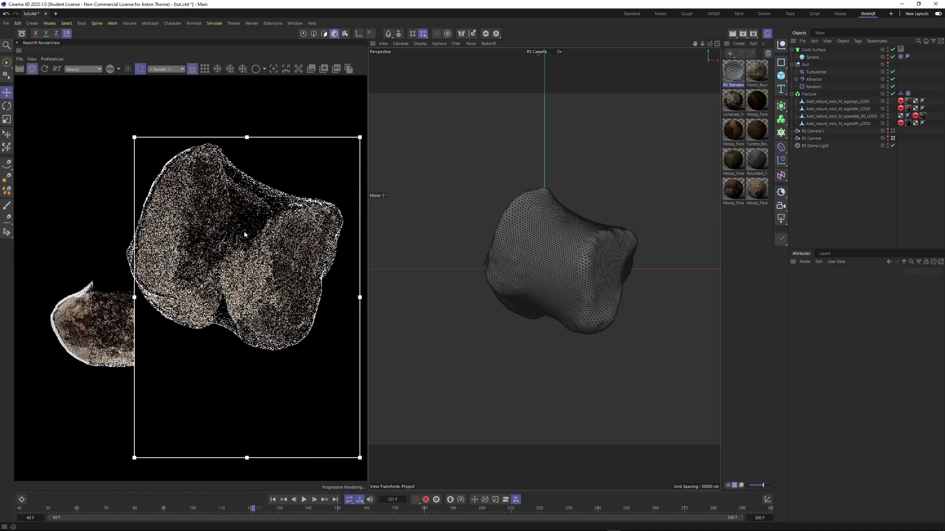
left_click_drag(236, 262, 229, 245)
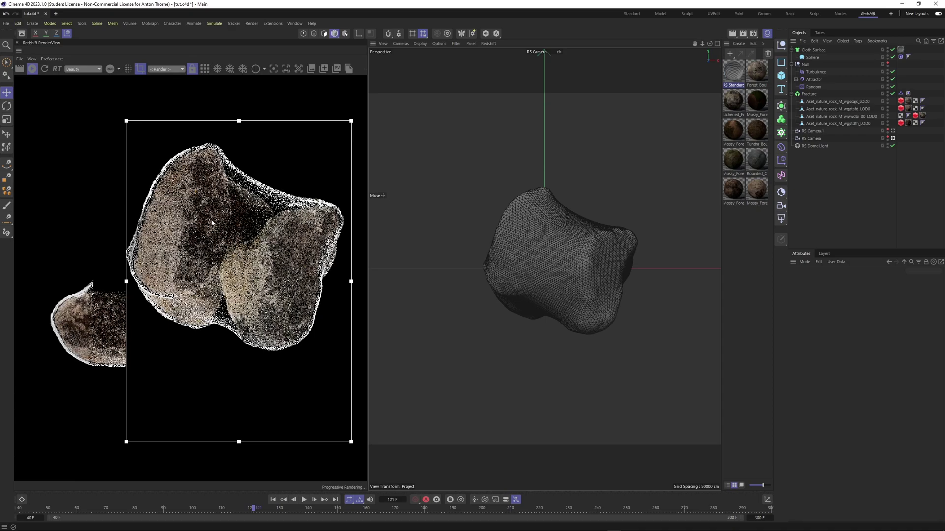
scroll(212, 223, "up", 2)
scroll(212, 223, "down", 3)
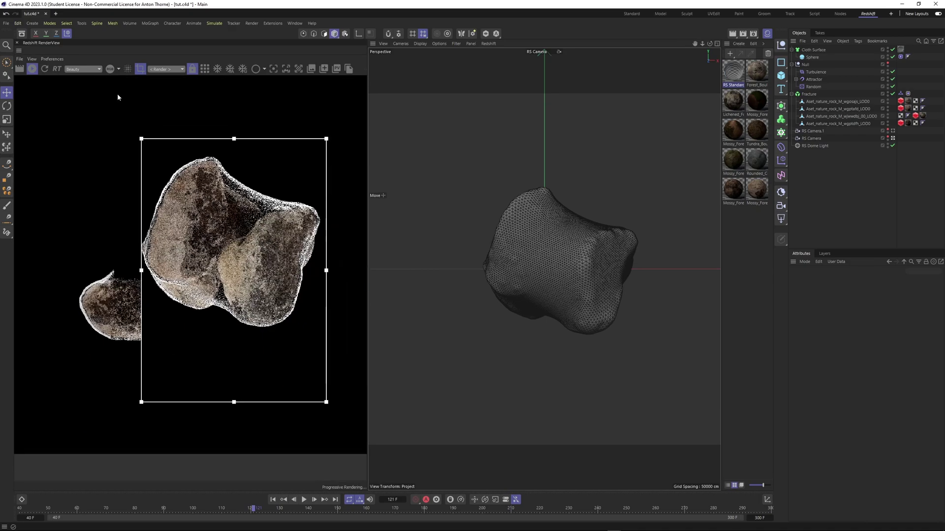
left_click(139, 69)
scroll(212, 225, "down", 1)
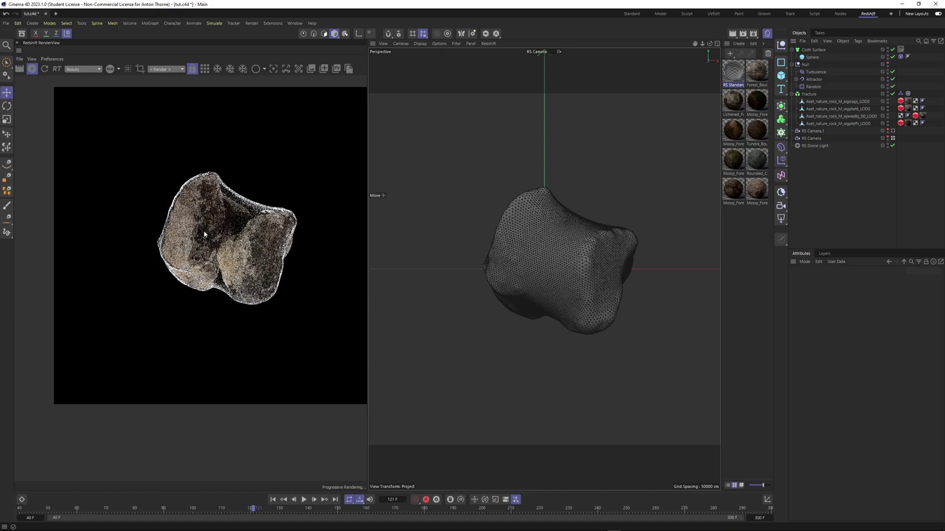
Step: Move the animation to frame 178 and save the project
left_click_drag(376, 507, 420, 511)
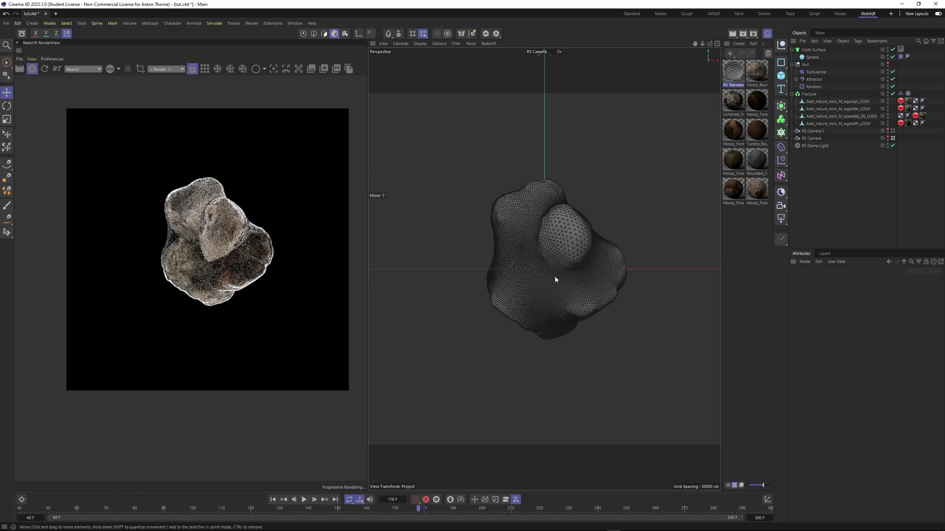
key("ctrl+s")
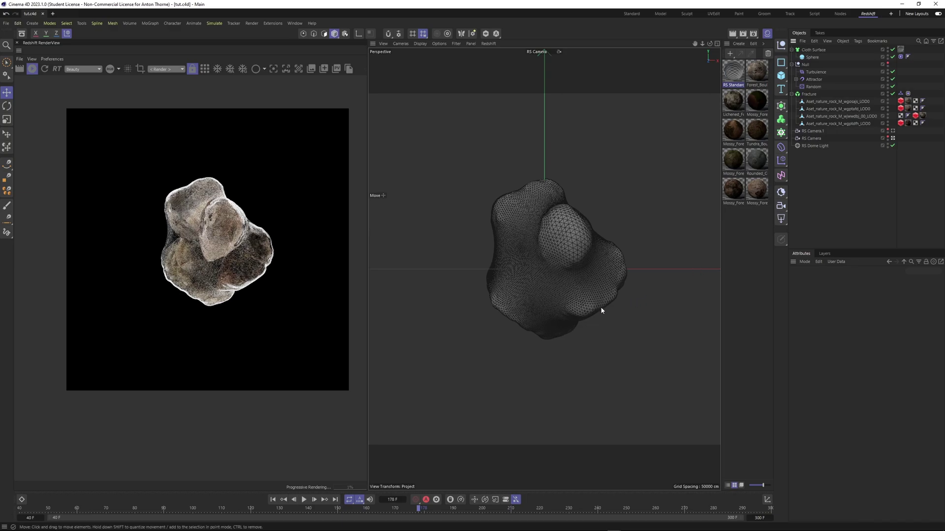
Step: Move the animation to frame 226 and examine the plastic around the rocks in the render
left_click_drag(452, 509, 557, 509)
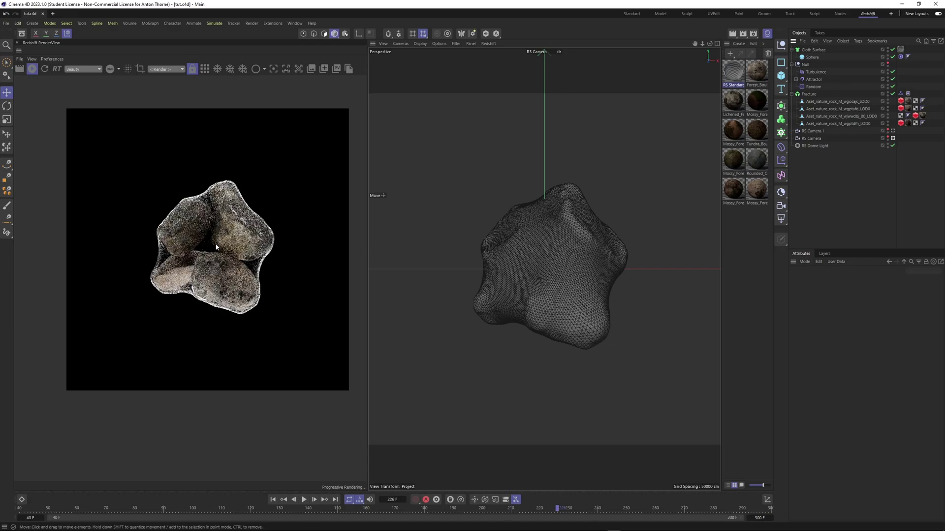
scroll(197, 241, "up", 1)
scroll(209, 247, "up", 1)
scroll(117, 343, "down", 6)
scroll(213, 249, "up", 5)
scroll(149, 281, "up", 3)
scroll(182, 276, "down", 2)
scroll(200, 273, "down", 1)
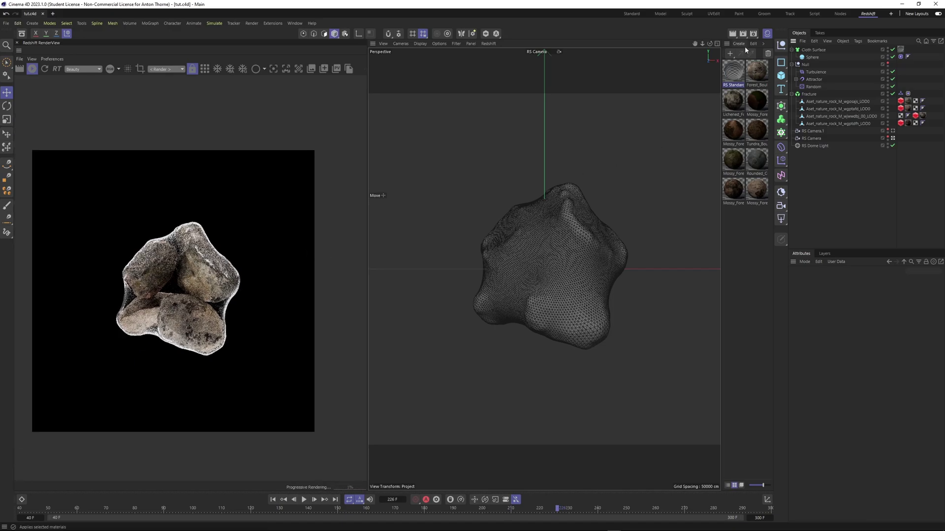
Step: Load the Mobile preset in the render settings
left_click(753, 36)
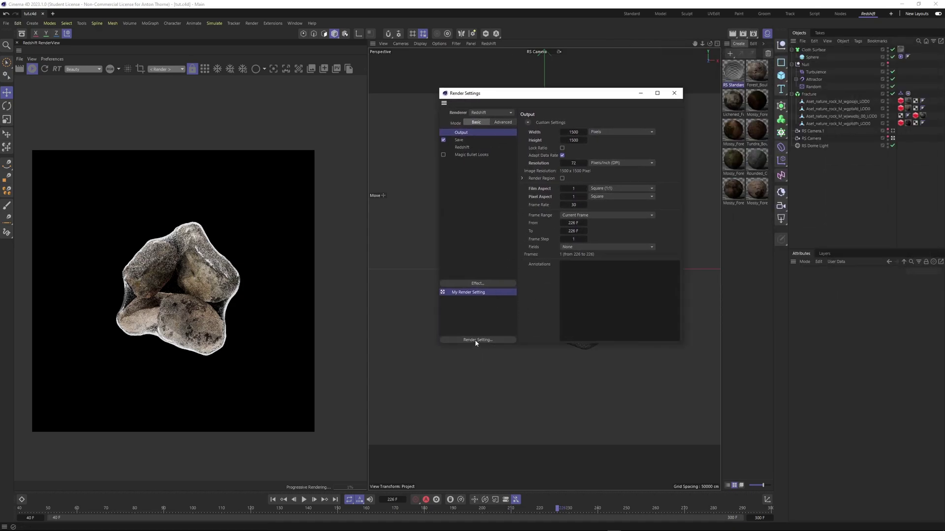
left_click(475, 343)
mouse_move(590, 442)
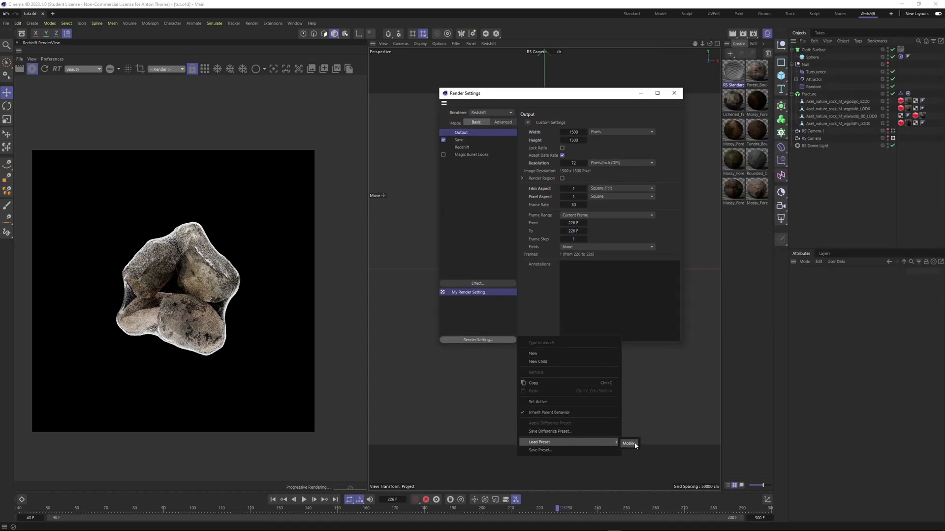
left_click(629, 443)
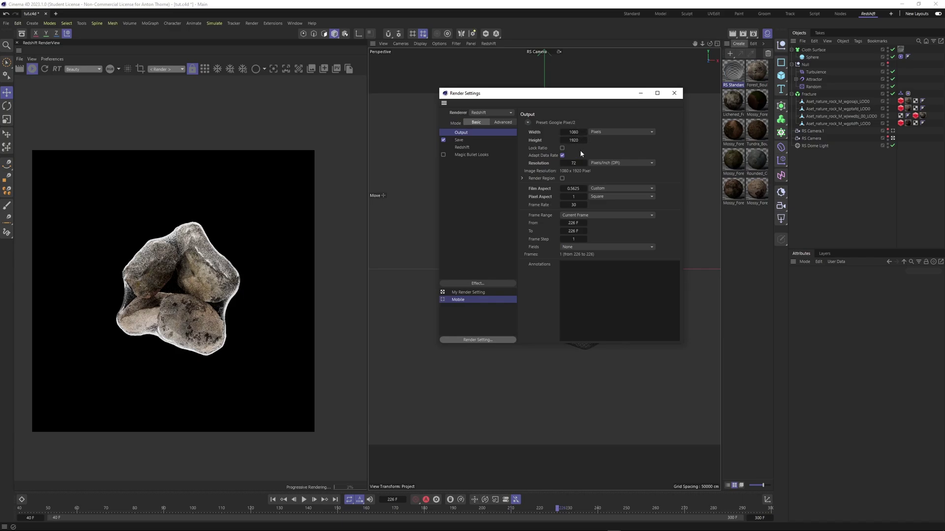
Step: Enable motion blur with deformation blur in the Mobile preset's Redshift settings, keeping the render in view
left_click(463, 147)
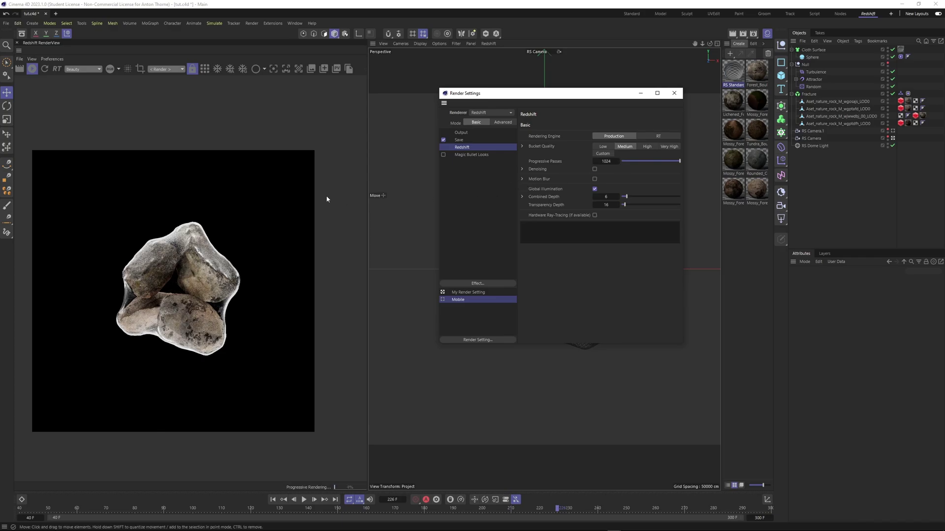
scroll(173, 308, "up", 3)
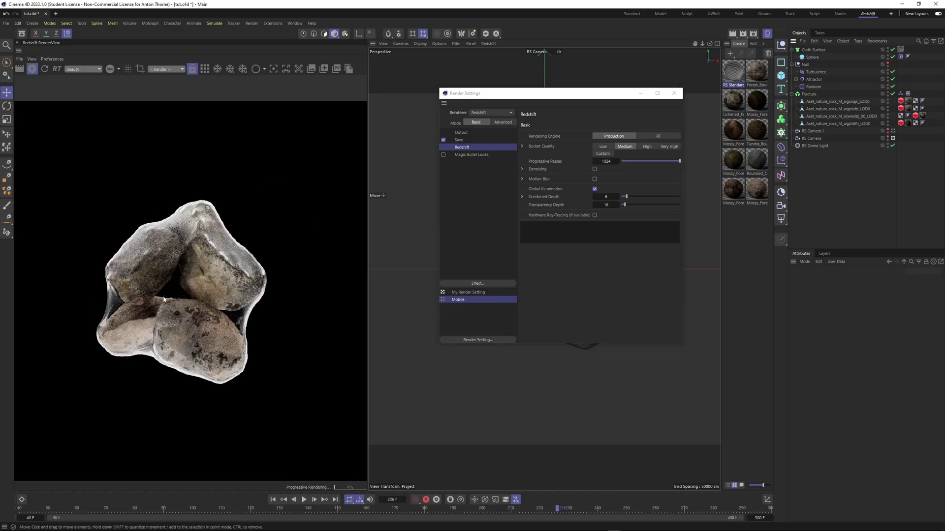
left_click_drag(498, 93, 409, 123)
left_click(505, 207)
left_click(433, 207)
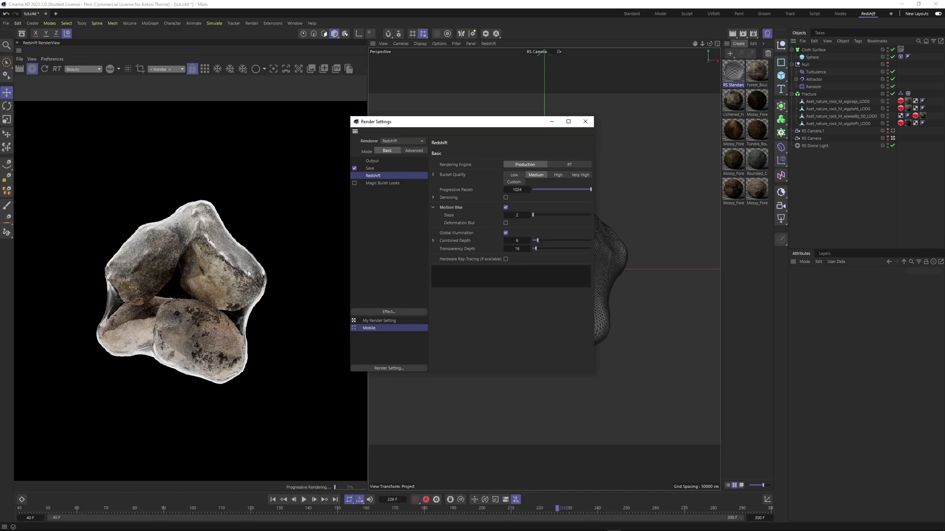
left_click_drag(443, 125, 780, 169)
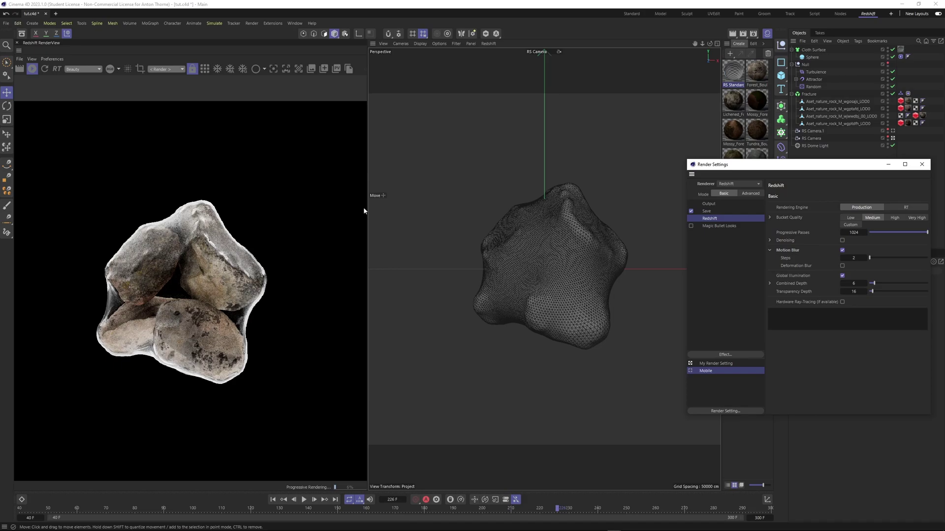
left_click(842, 266)
left_click_drag(887, 168, 687, 166)
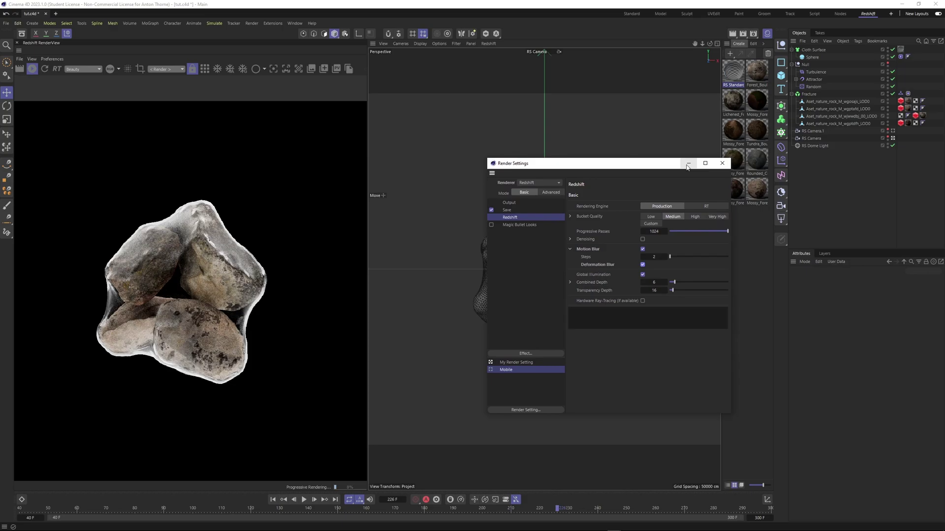
left_click(687, 165)
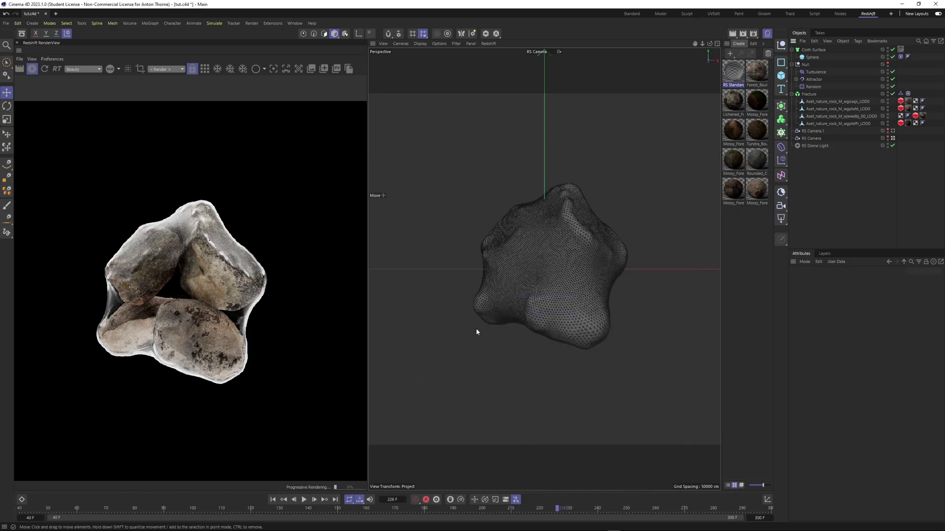
Step: Go to frame 40 and set the Mobile preset's output frame range to All Frames
key("ctrl+b")
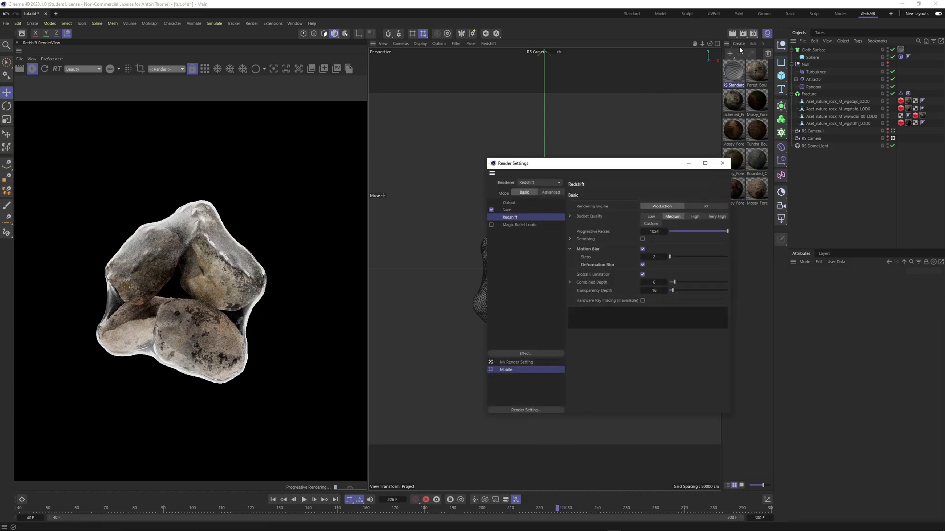
left_click(513, 203)
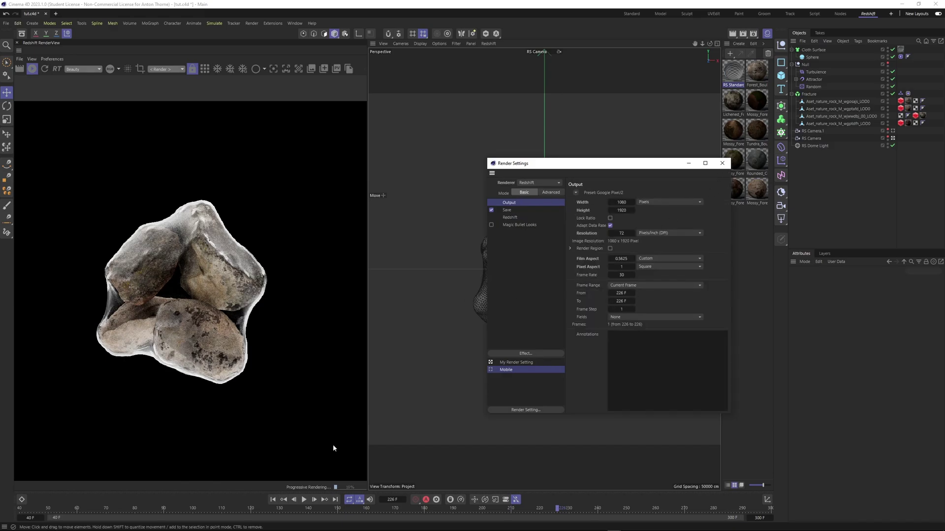
left_click_drag(68, 509, 1, 512)
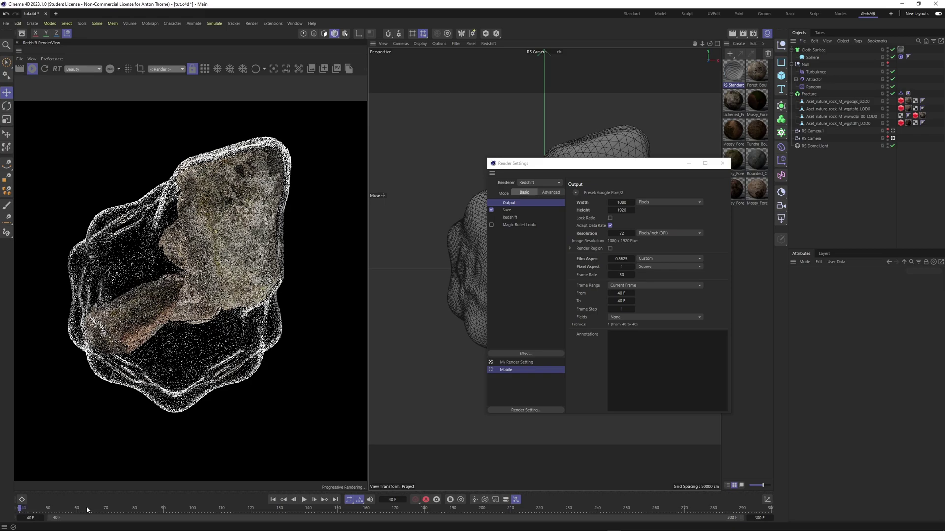
left_click(645, 286)
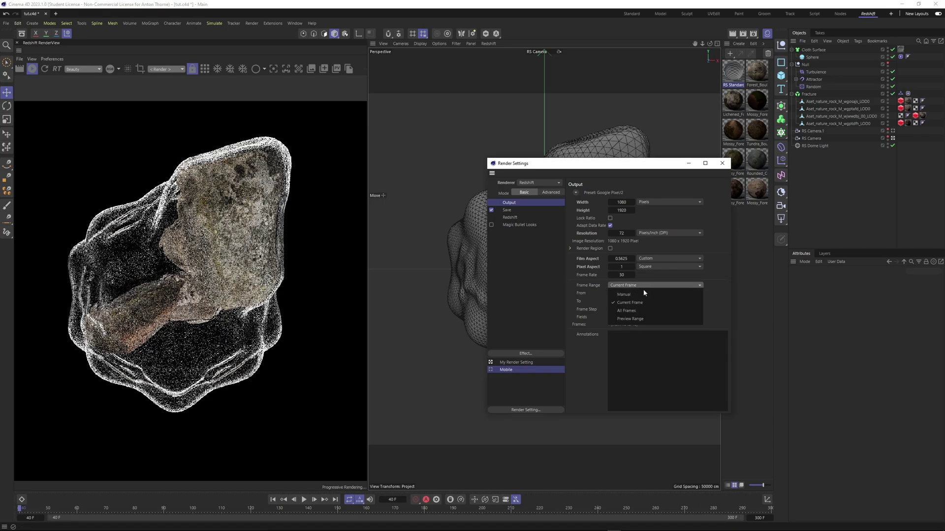
left_click(636, 311)
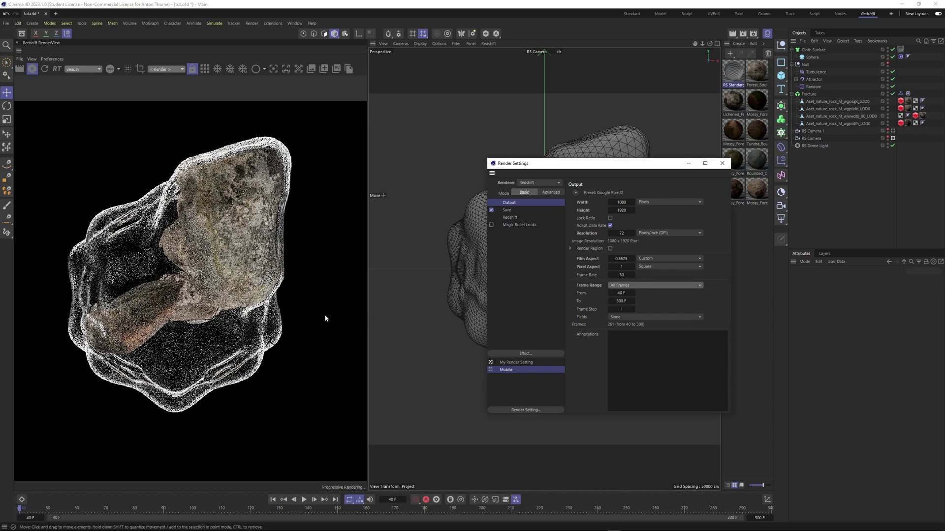
scroll(182, 324, "down", 3)
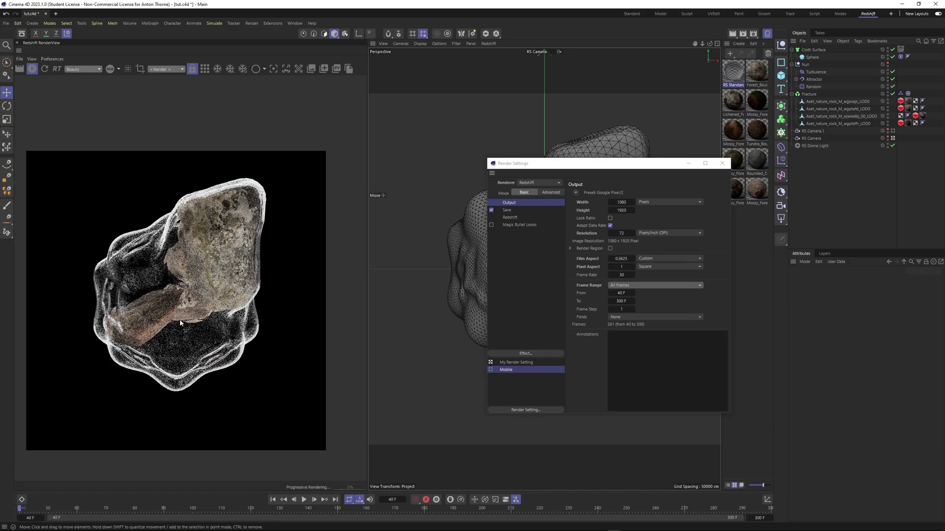
Step: Preview the animation briefly, return to frame 40, and set the project's start frame to 0
key("F8")
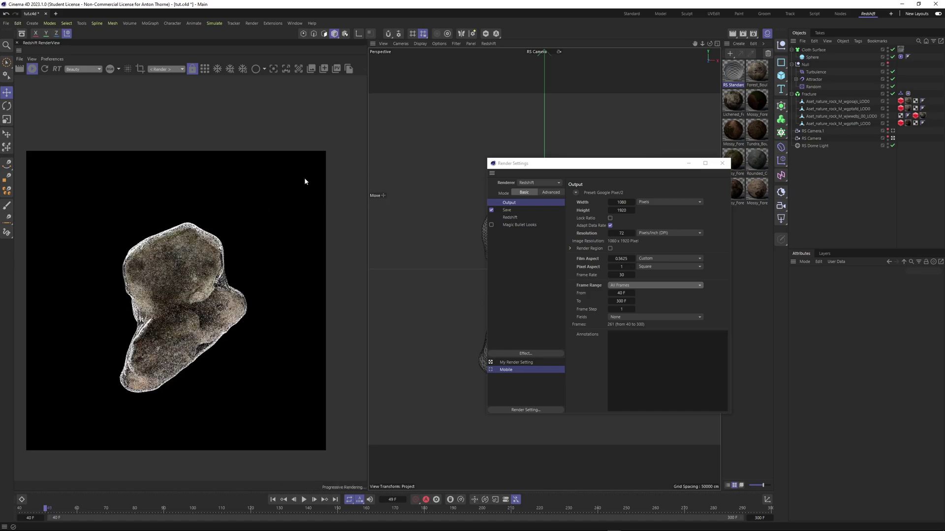
left_click_drag(43, 505, 3, 508)
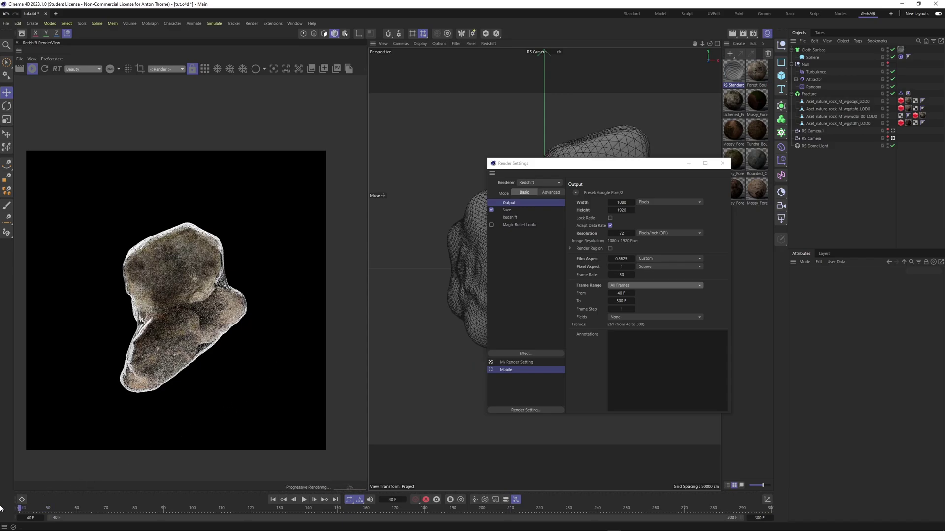
double_click(30, 518)
type("0")
key("Return")
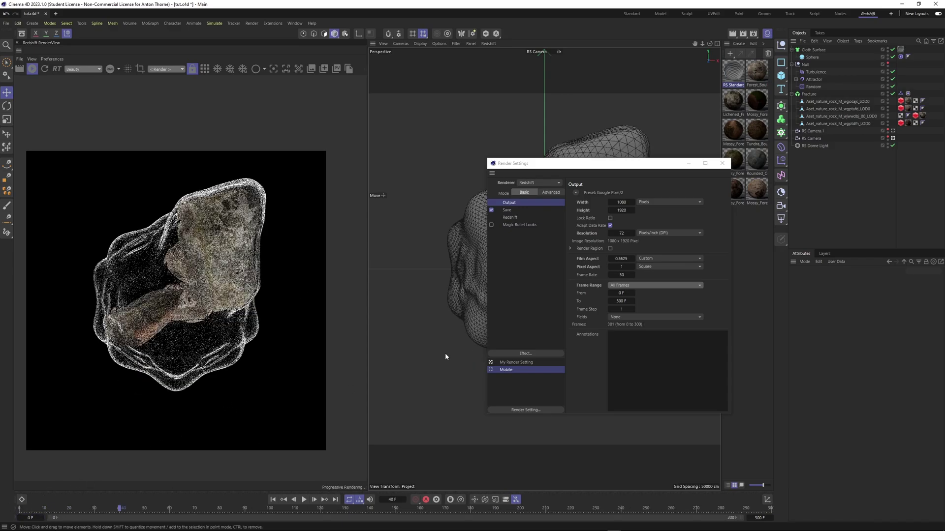
Step: Set the Mobile preset's output to a Manual frame range from 40 to 300, and put the render settings away
left_click(650, 286)
left_click(624, 295)
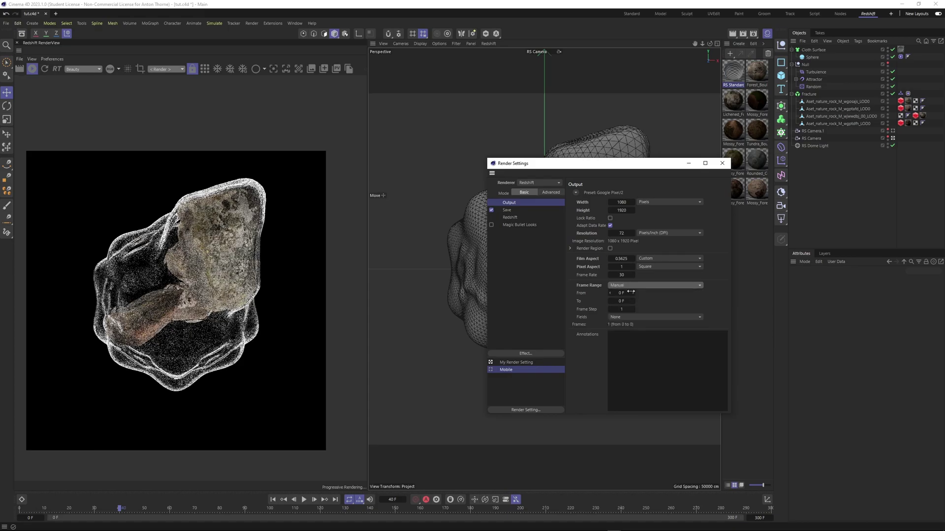
left_click(621, 293)
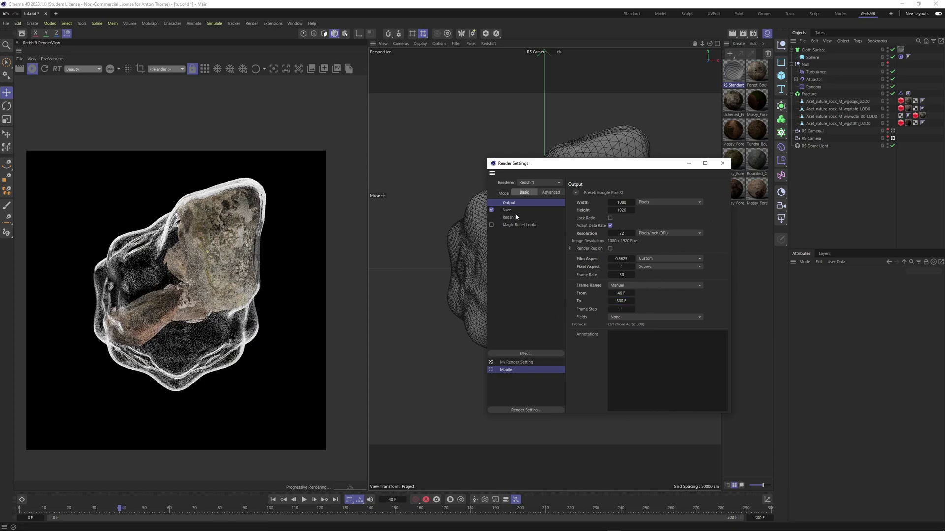
left_click(690, 165)
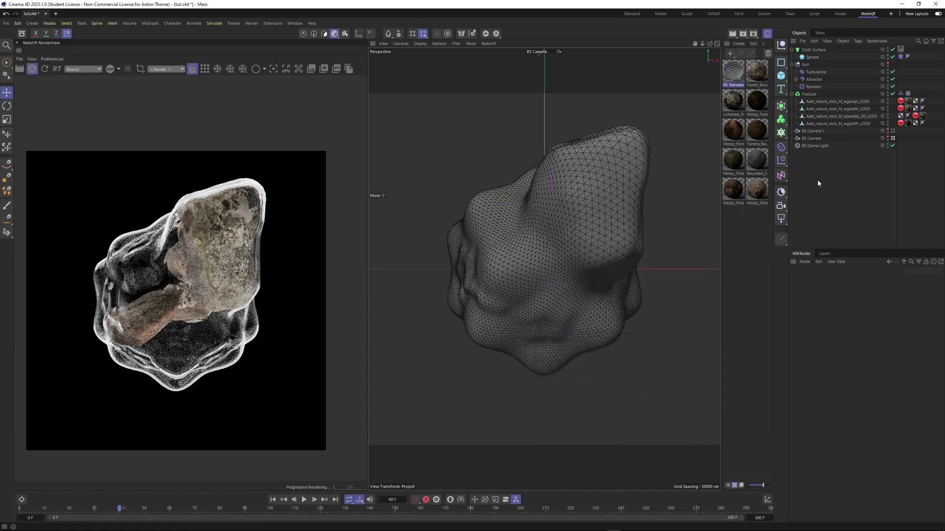
Step: Move the animation through frame 97 to frame 192 and examine the plastic around the rocks in the render
left_click_drag(200, 508, 263, 509)
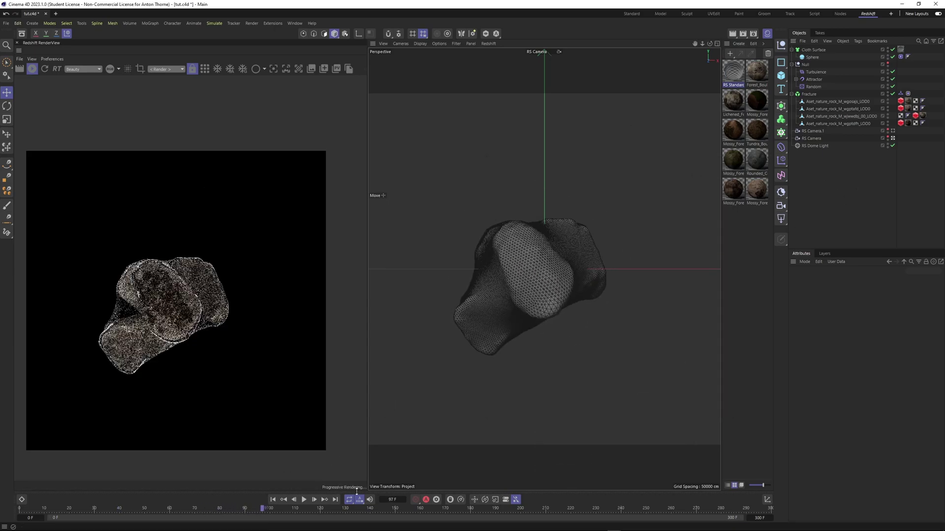
left_click_drag(353, 508, 500, 509)
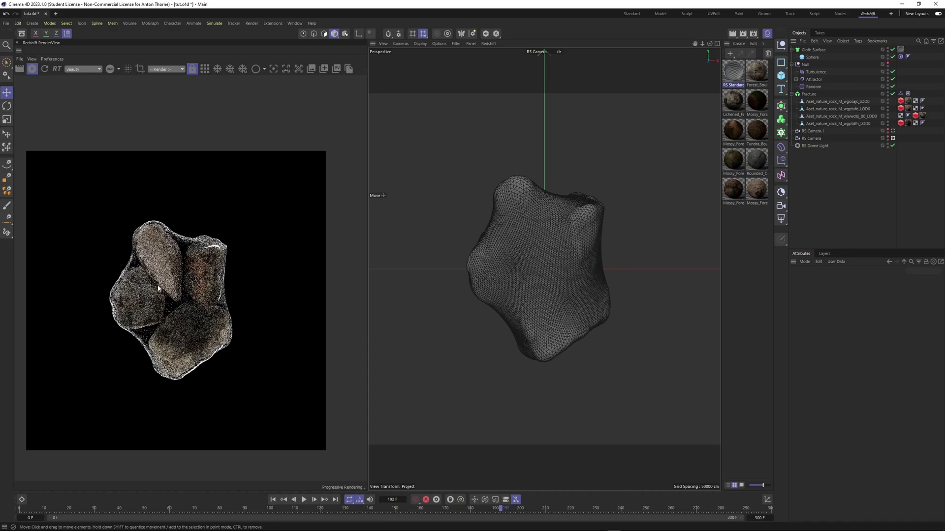
scroll(182, 274, "up", 1)
scroll(181, 274, "up", 1)
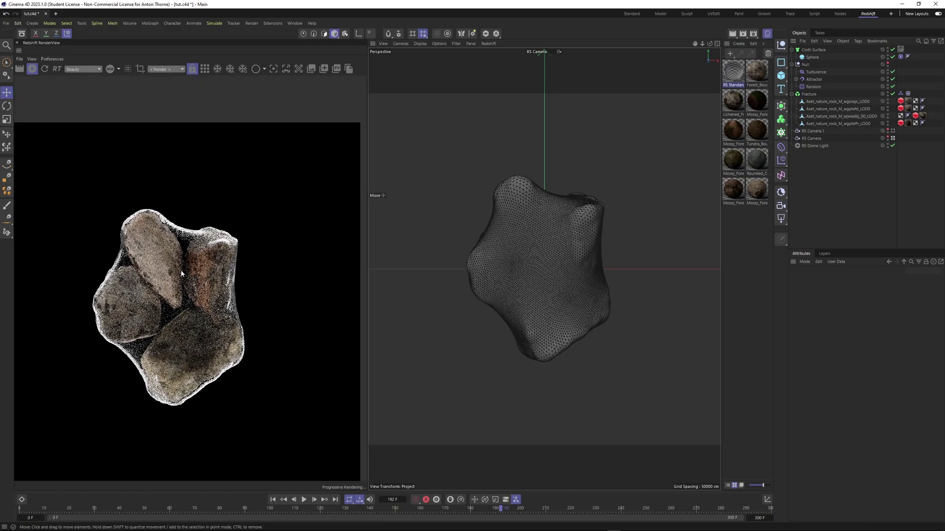
scroll(214, 258, "up", 2)
scroll(260, 242, "down", 4)
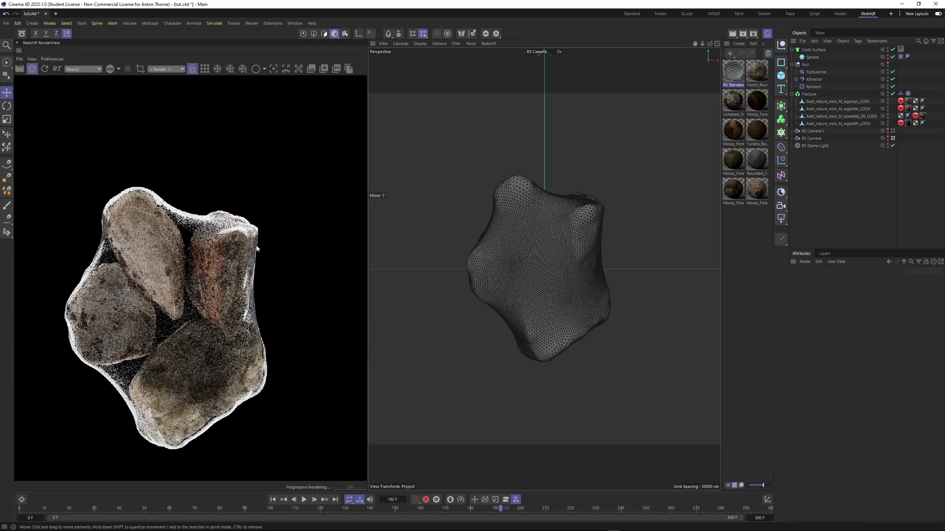
scroll(187, 304, "up", 2)
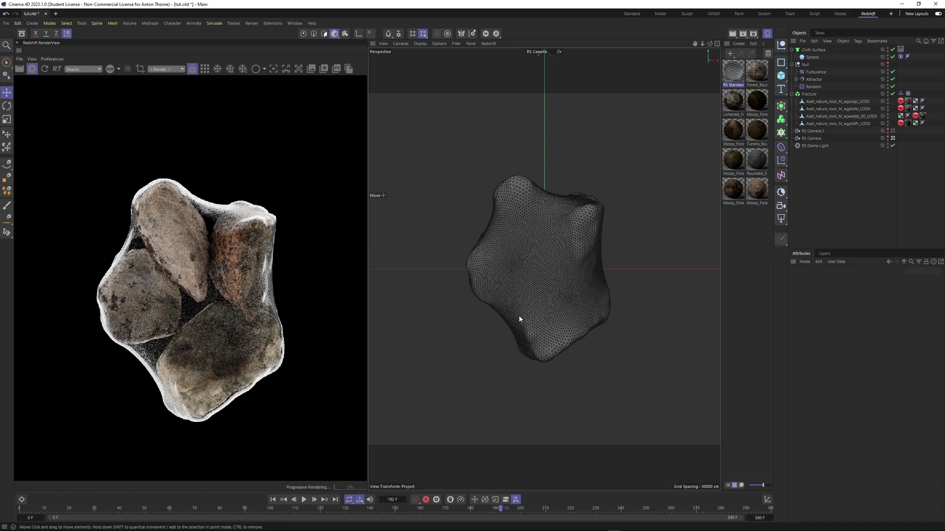
scroll(173, 268, "up", 1)
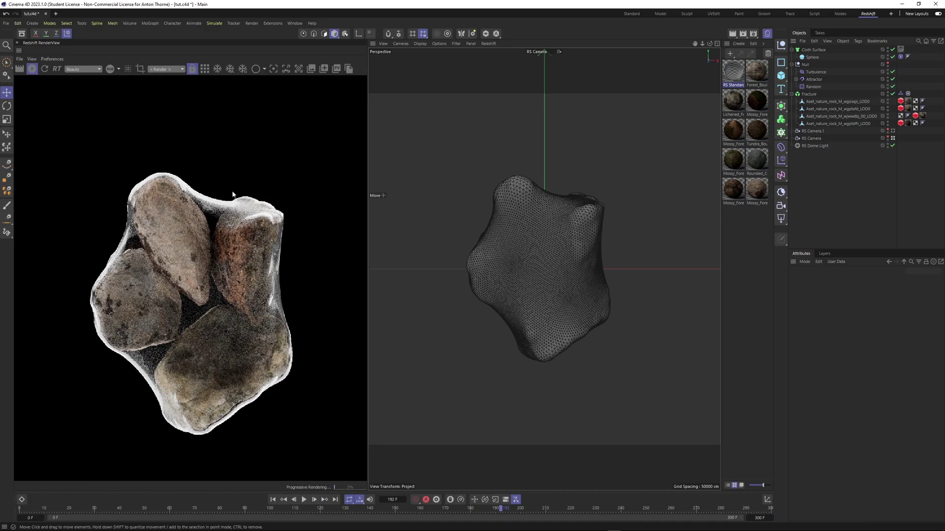
Step: Set the Cloth Surface thickness to 1 cm and check the thinner plastic in the render
left_click(814, 50)
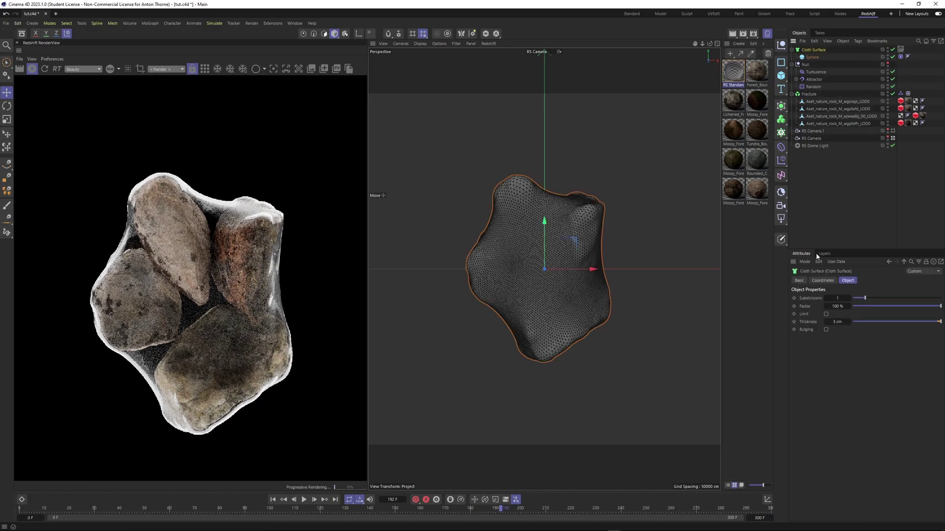
left_click_drag(845, 322, 846, 347)
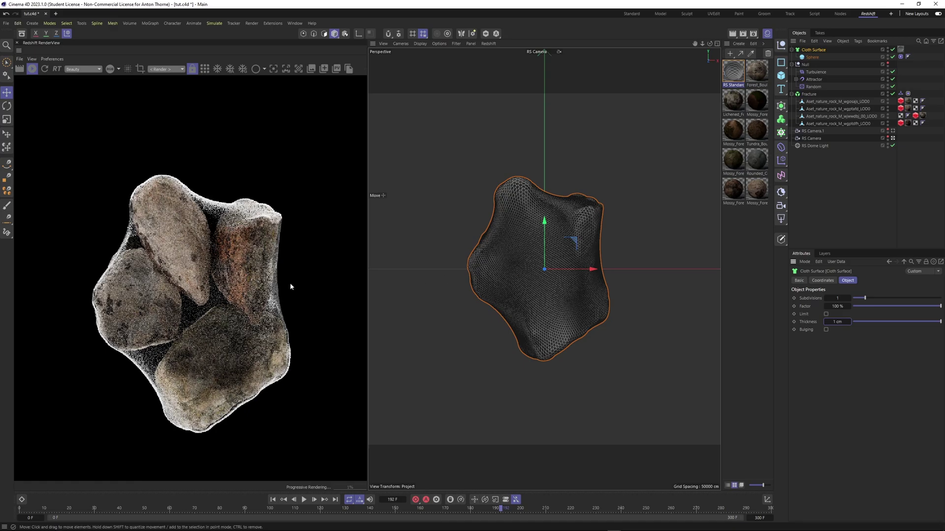
scroll(199, 284, "down", 6)
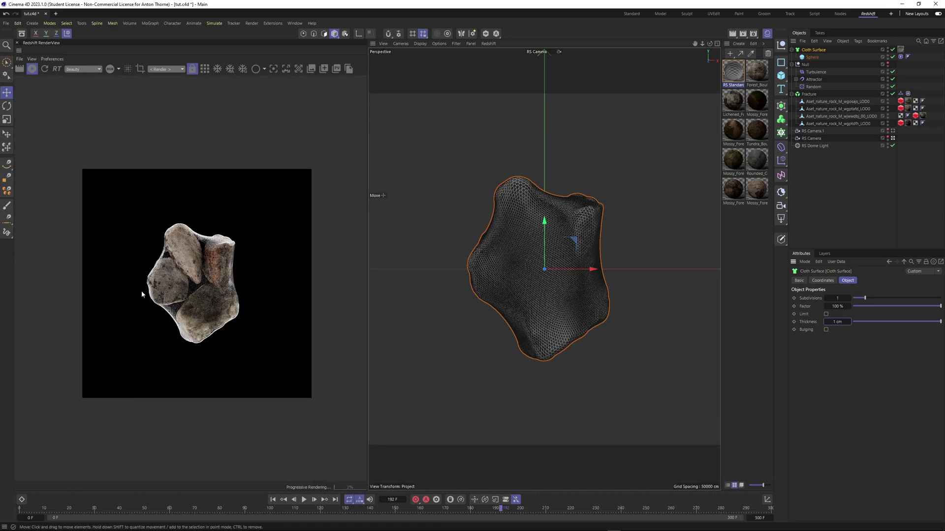
scroll(218, 298, "up", 3)
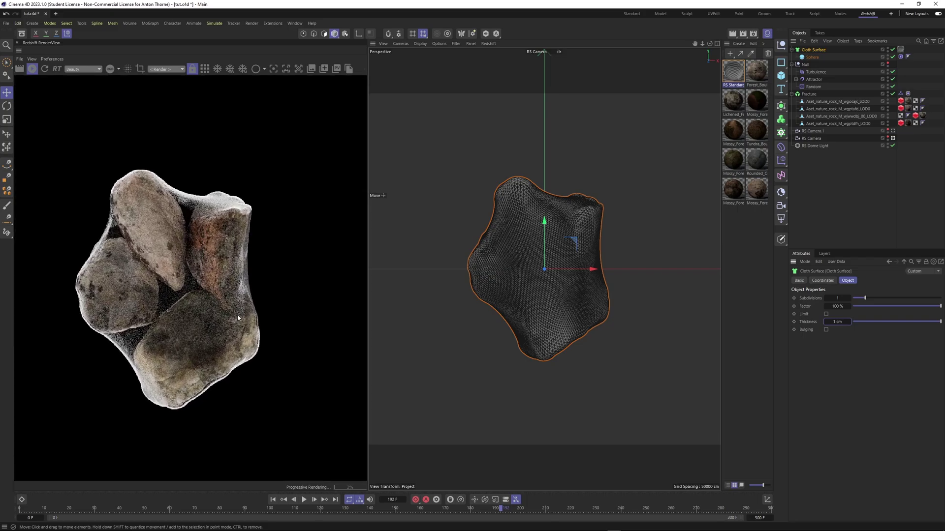
scroll(170, 225, "up", 2)
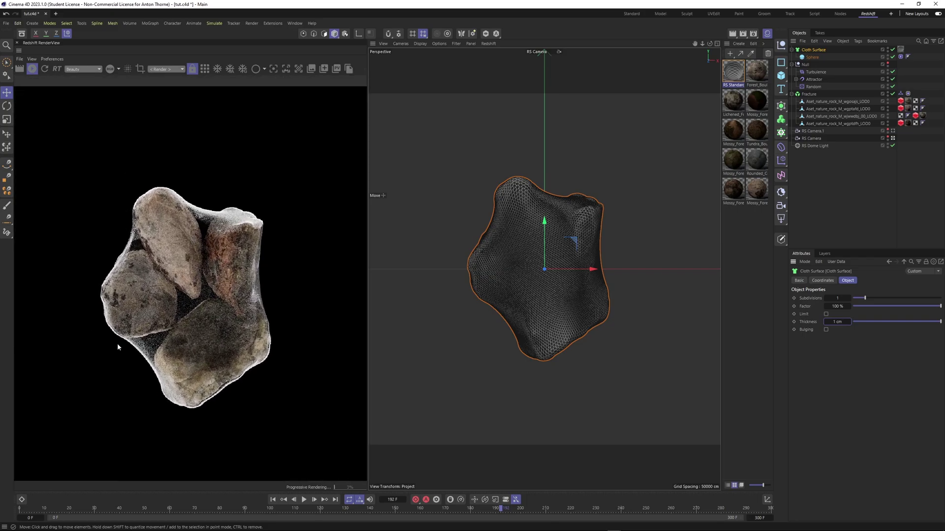
Step: Try orange tints for the RS Standard material's transmission color, ending on a pale orange with 32° hue
double_click(733, 72)
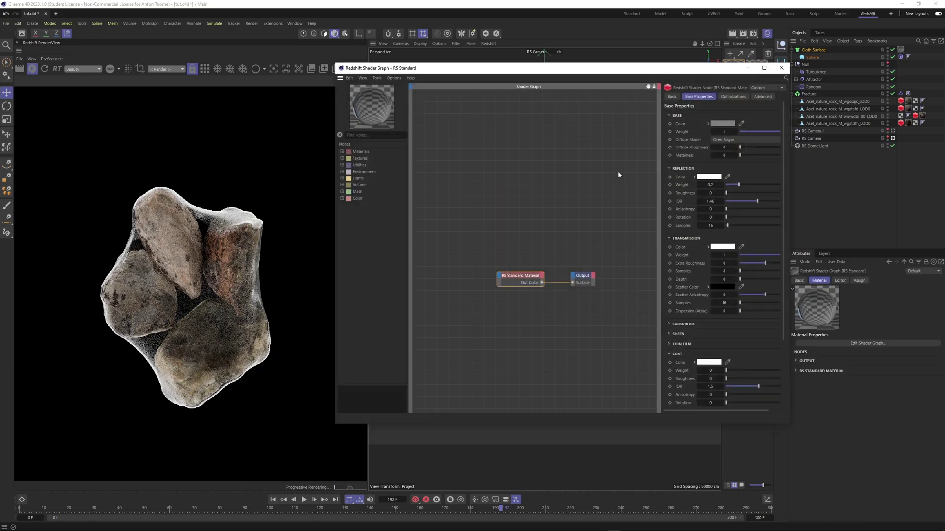
left_click(722, 246)
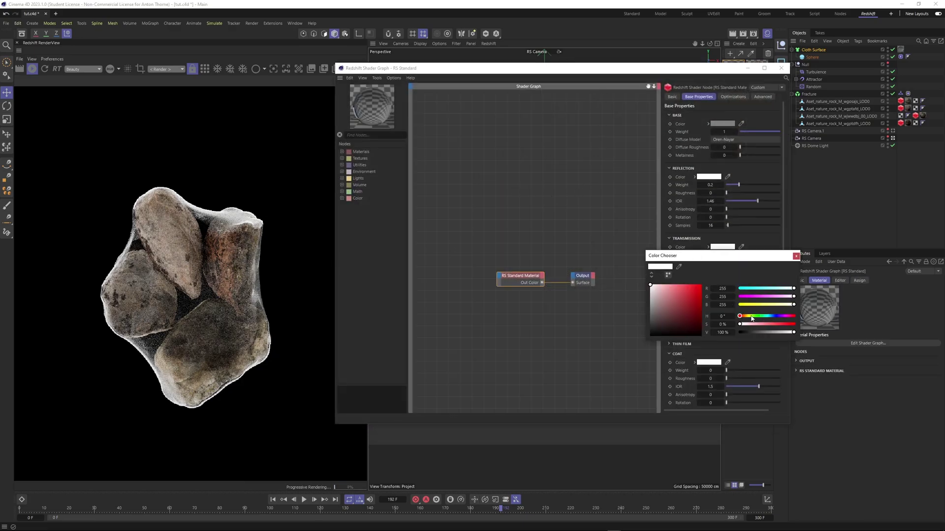
left_click_drag(766, 315, 831, 327)
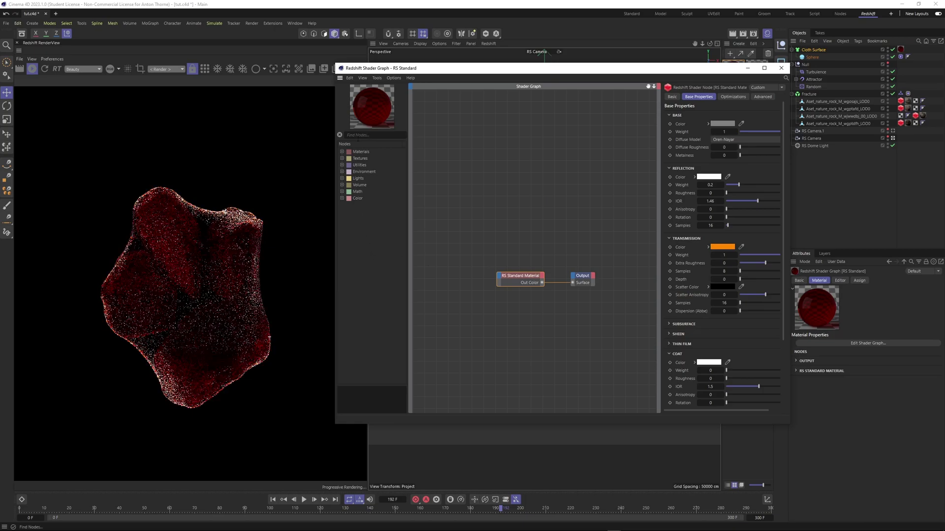
left_click(755, 246)
left_click(730, 248)
left_click_drag(692, 293, 664, 284)
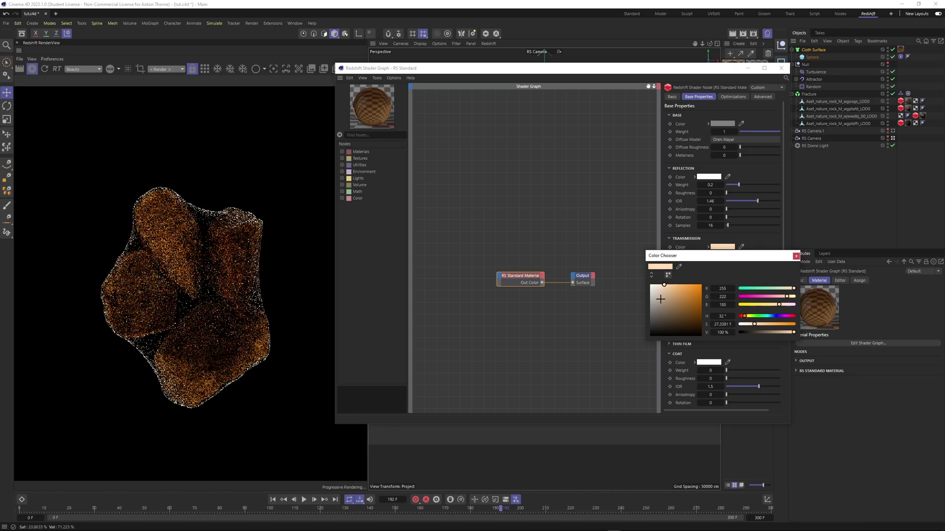
Step: Try a pale pink transmission tint, restore the color to pure white, and put the shader graph away
left_click(757, 296)
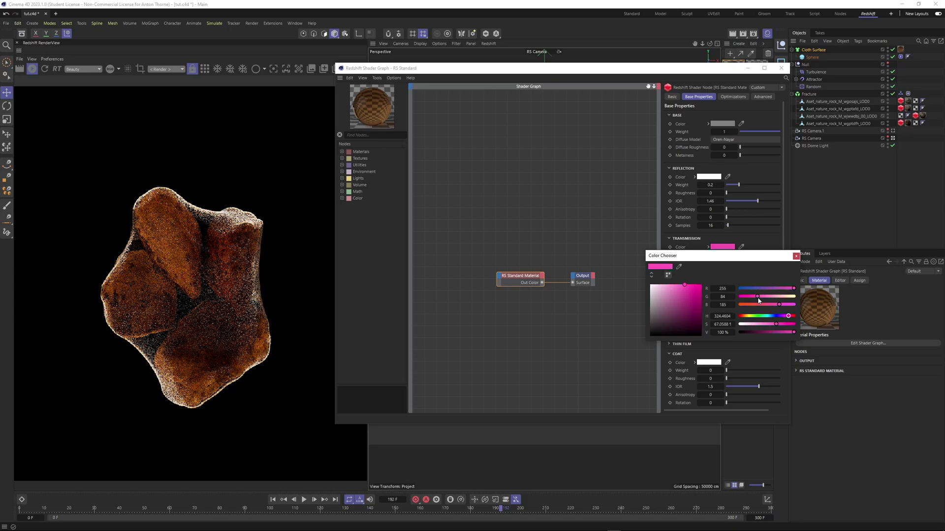
left_click_drag(664, 289, 655, 285)
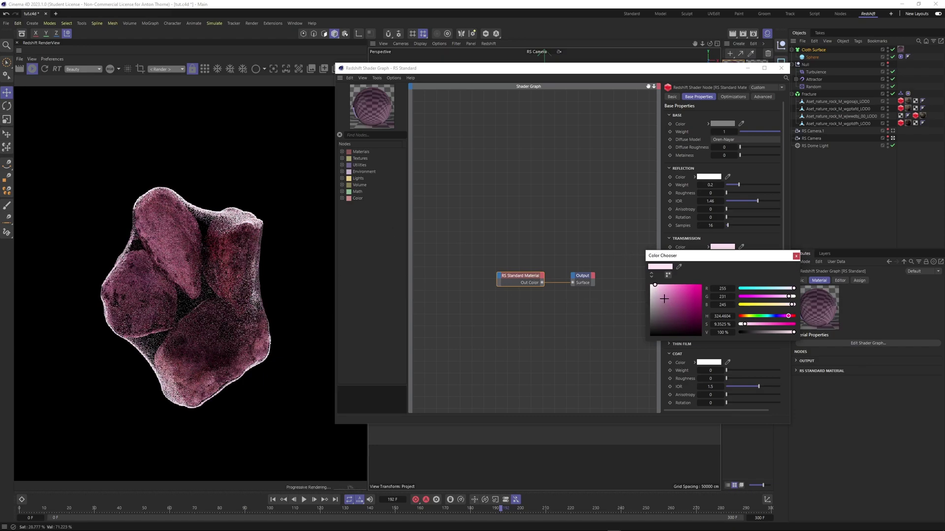
left_click_drag(662, 295, 650, 285)
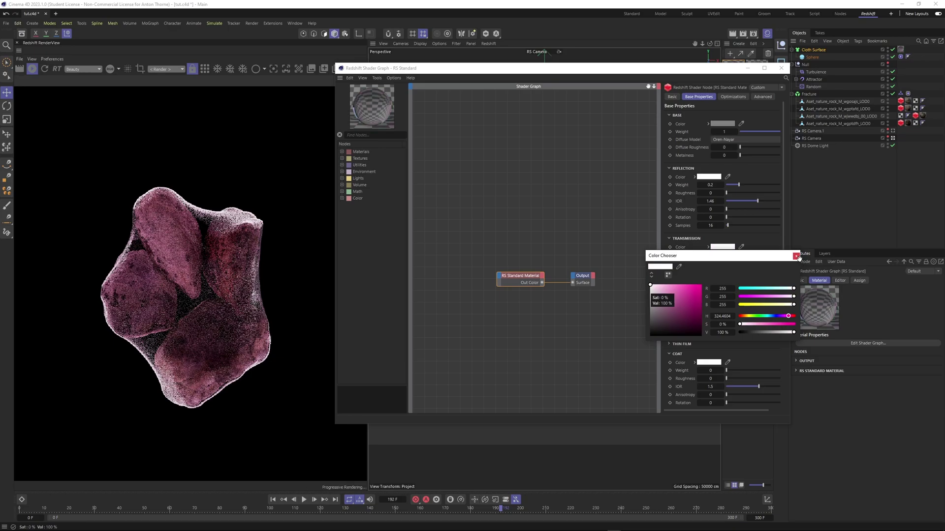
left_click(796, 256)
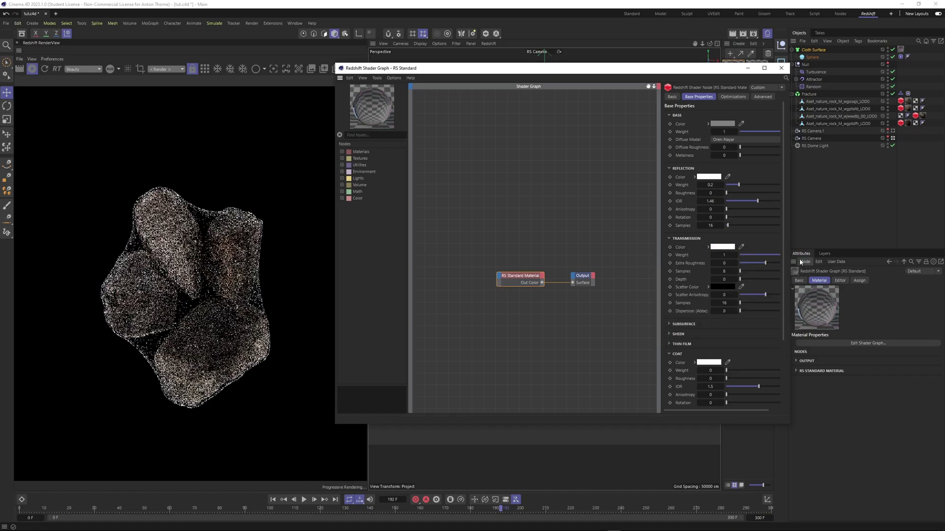
left_click(747, 69)
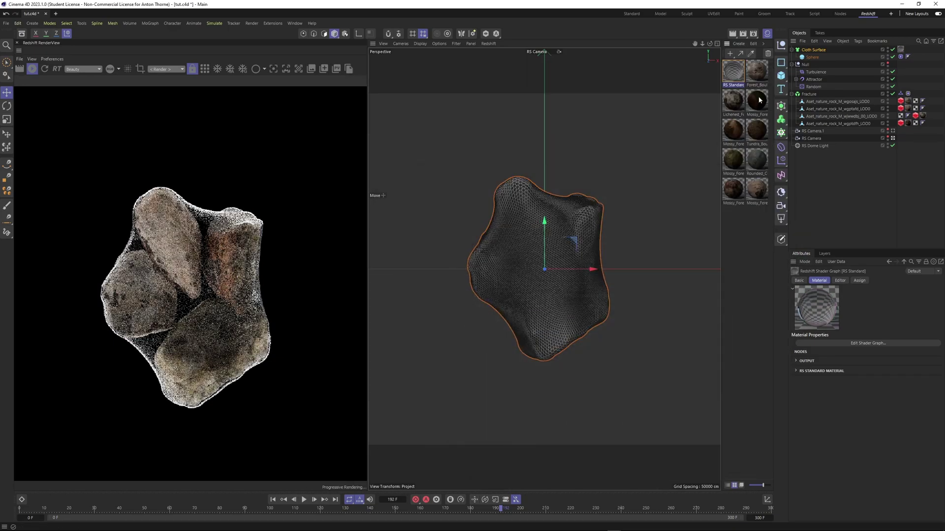
Step: Examine the clear plastic wrapped around the rocks at frame 192 in the render
scroll(157, 208, "down", 3)
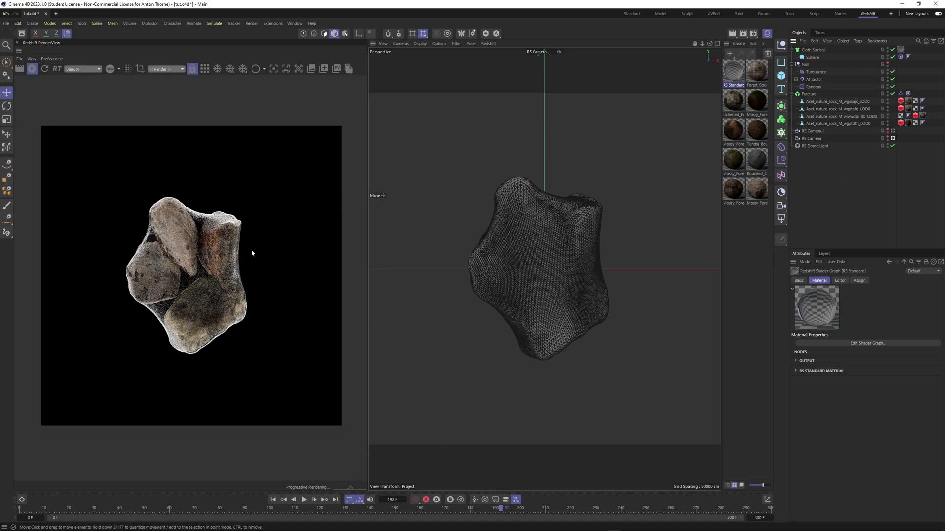
scroll(251, 253, "up", 1)
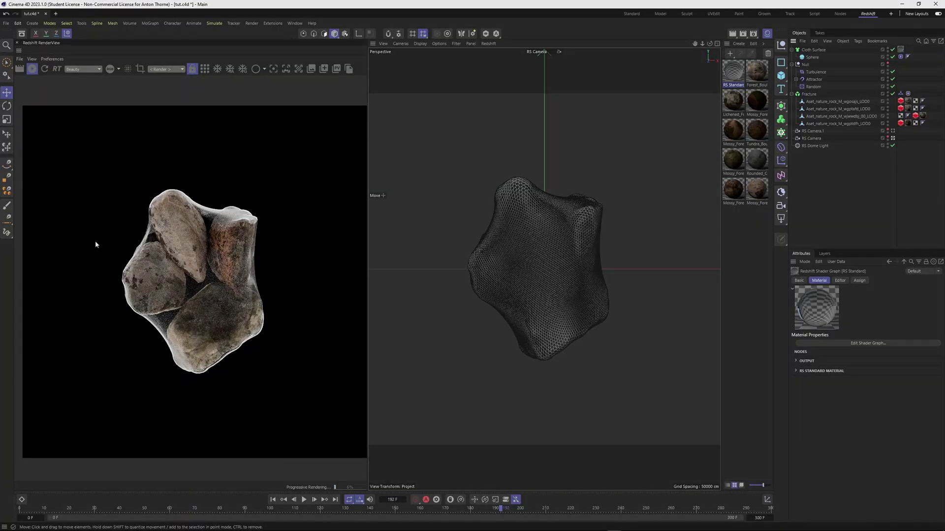
scroll(124, 243, "up", 1)
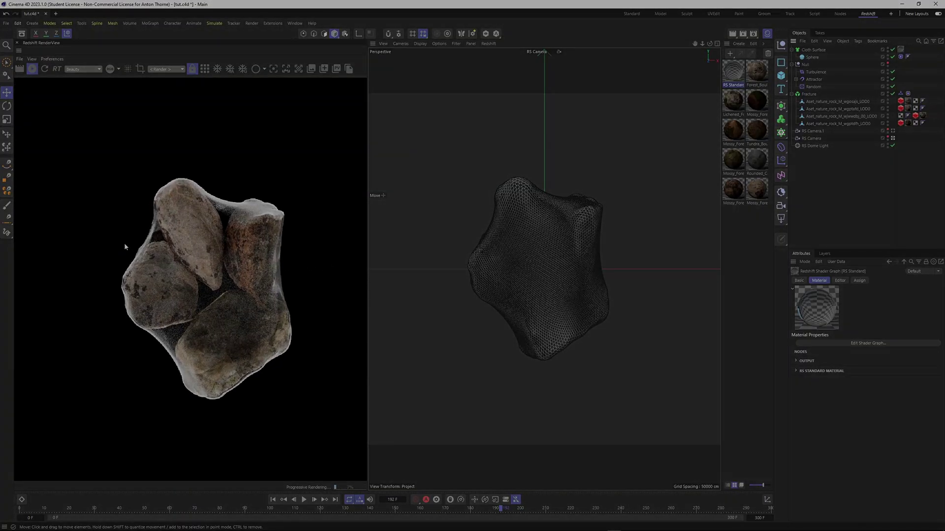